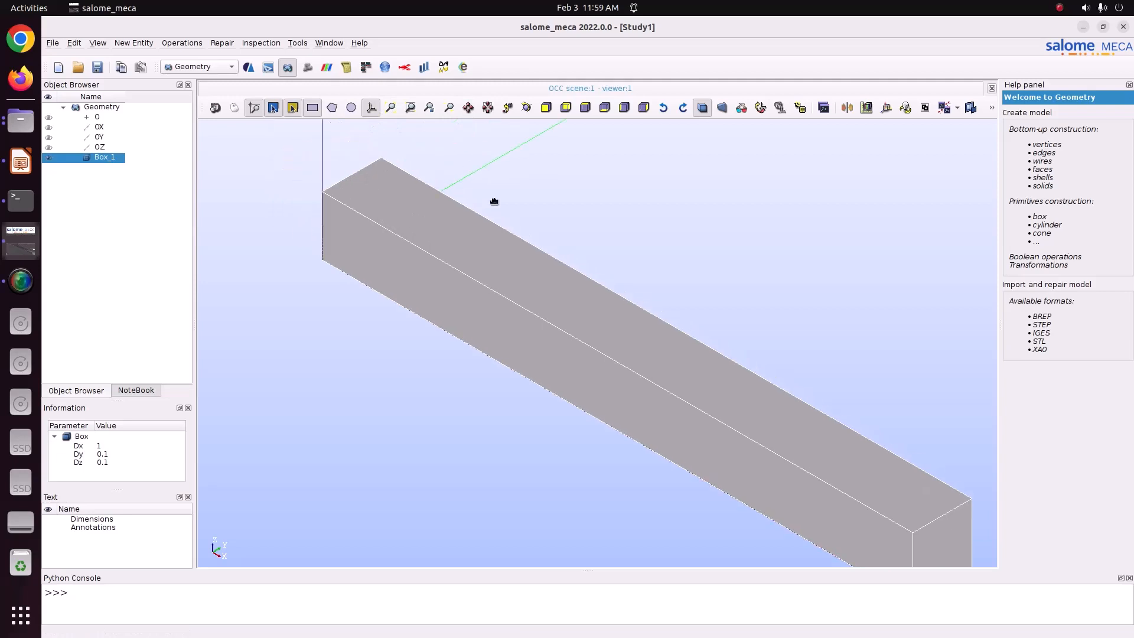
- Consult the Boundary Condition slide of the Thermo_mech presentation in LibreOffice Impress, and return to the box model in salome_meca
left_click(523, 111)
scroll(496, 185, "down", 3)
scroll(496, 186, "up", 2)
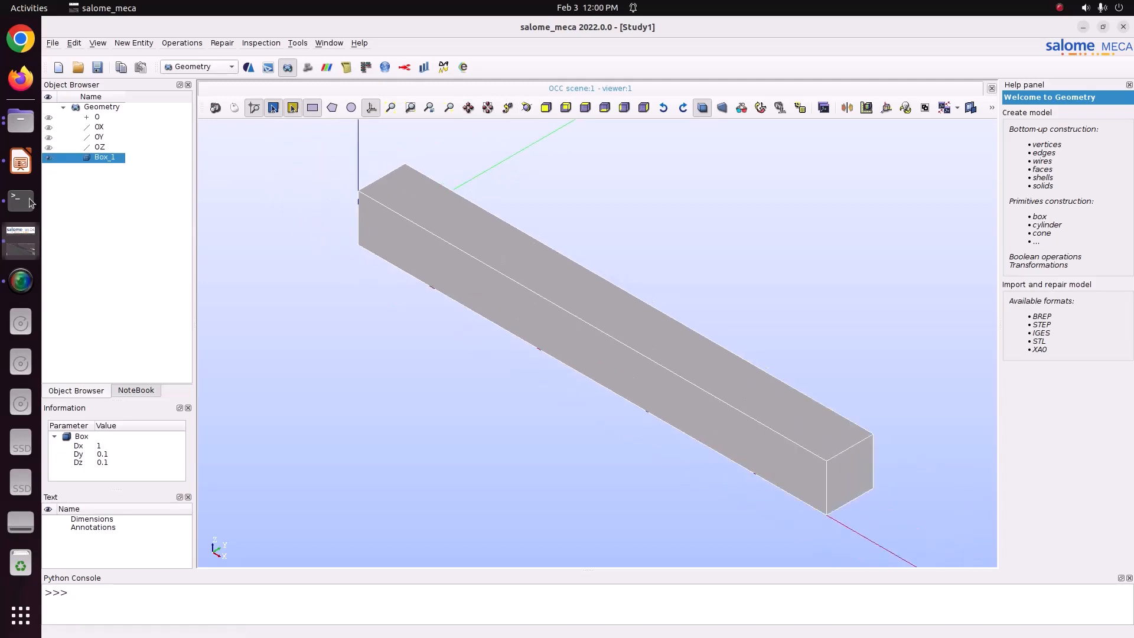
left_click(20, 165)
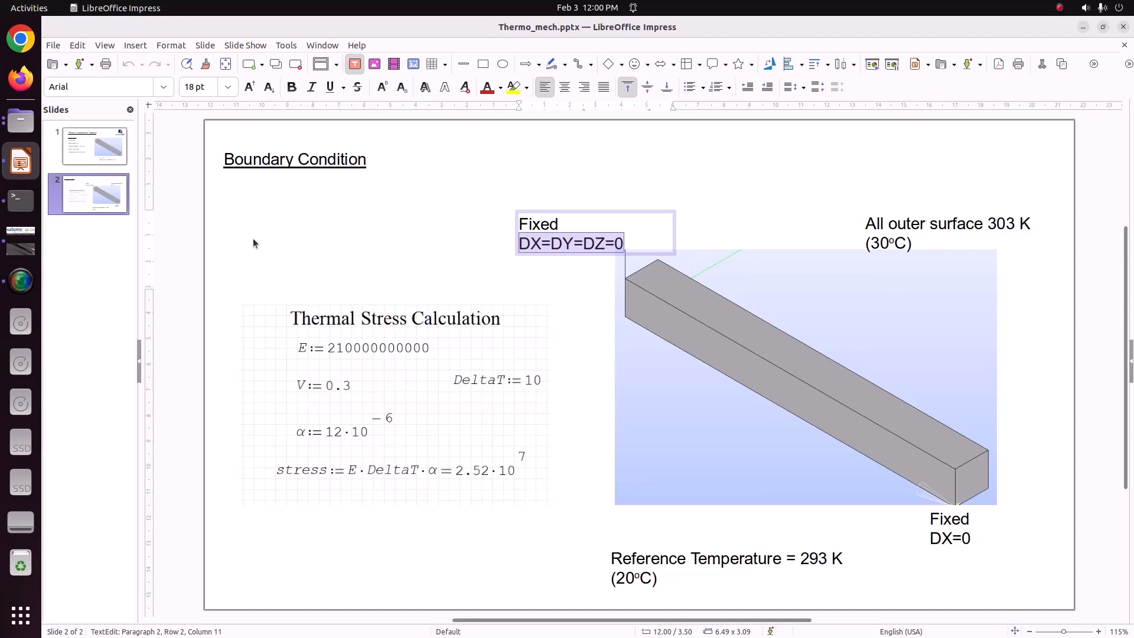
left_click(21, 239)
- Start a new geometry group on Box_1 with faces as its shape type
right_click(111, 158)
left_click(168, 205)
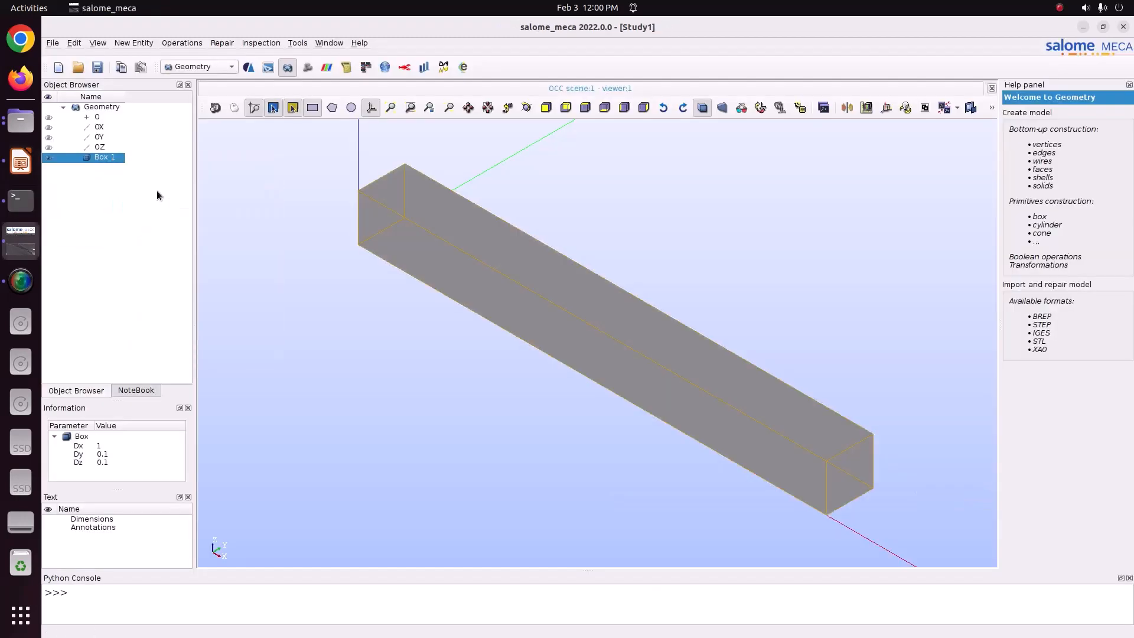
right_click(115, 159)
left_click(144, 203)
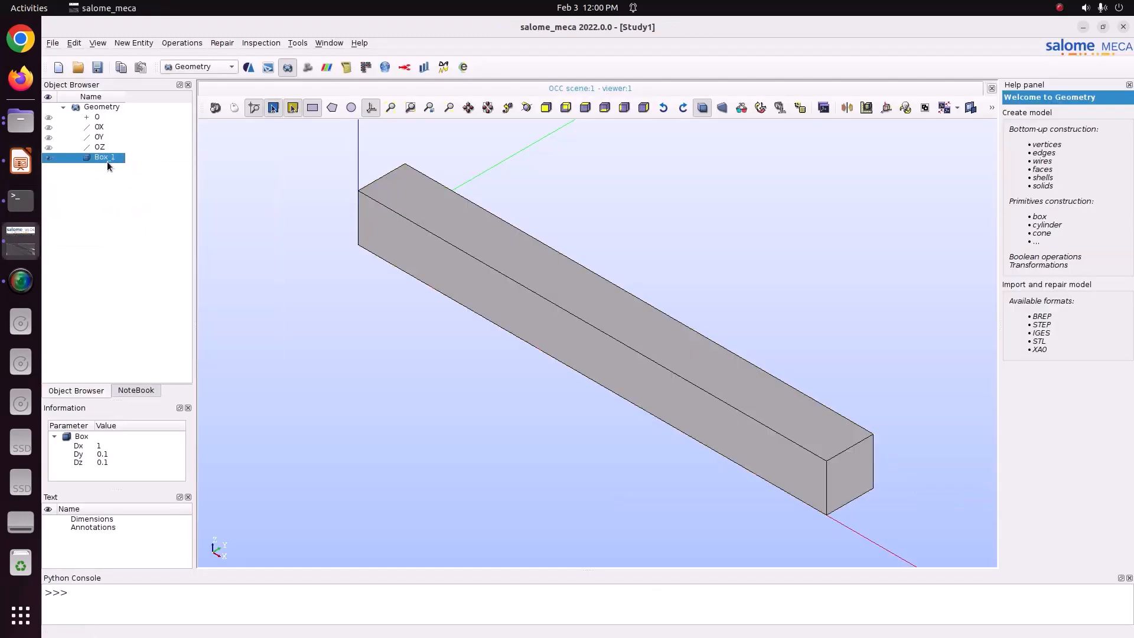
right_click(107, 161)
left_click(148, 195)
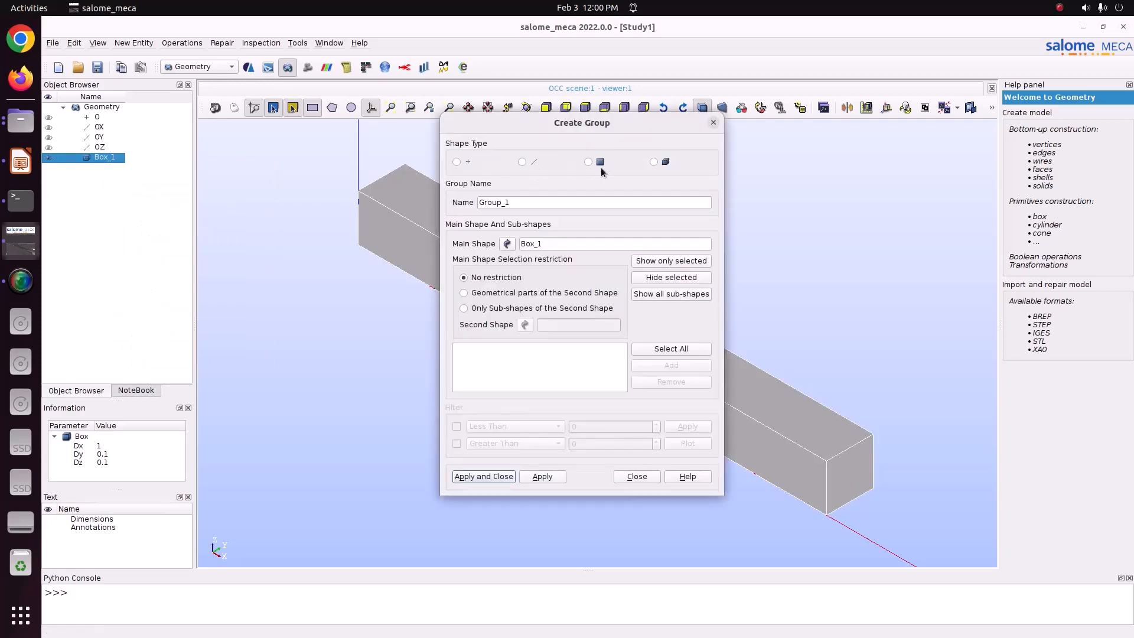
left_click(588, 162)
left_click_drag(604, 125, 251, 146)
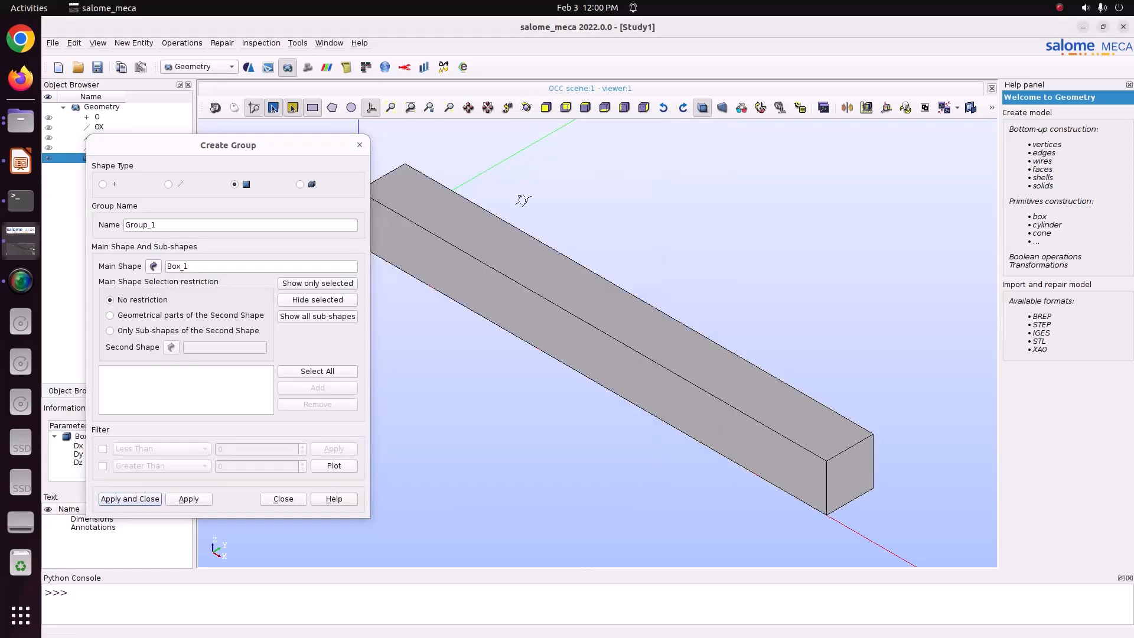
- Create the face group Fixed_xyz from the small end face of Box_1 at the origin
left_click_drag(472, 275, 840, 359)
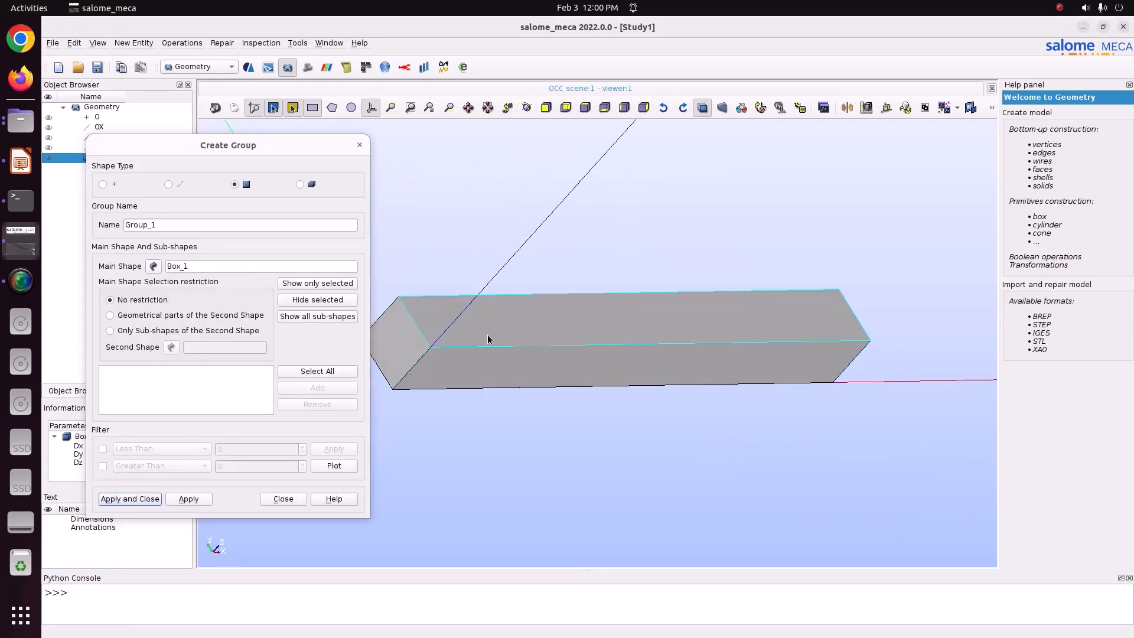
left_click(409, 350)
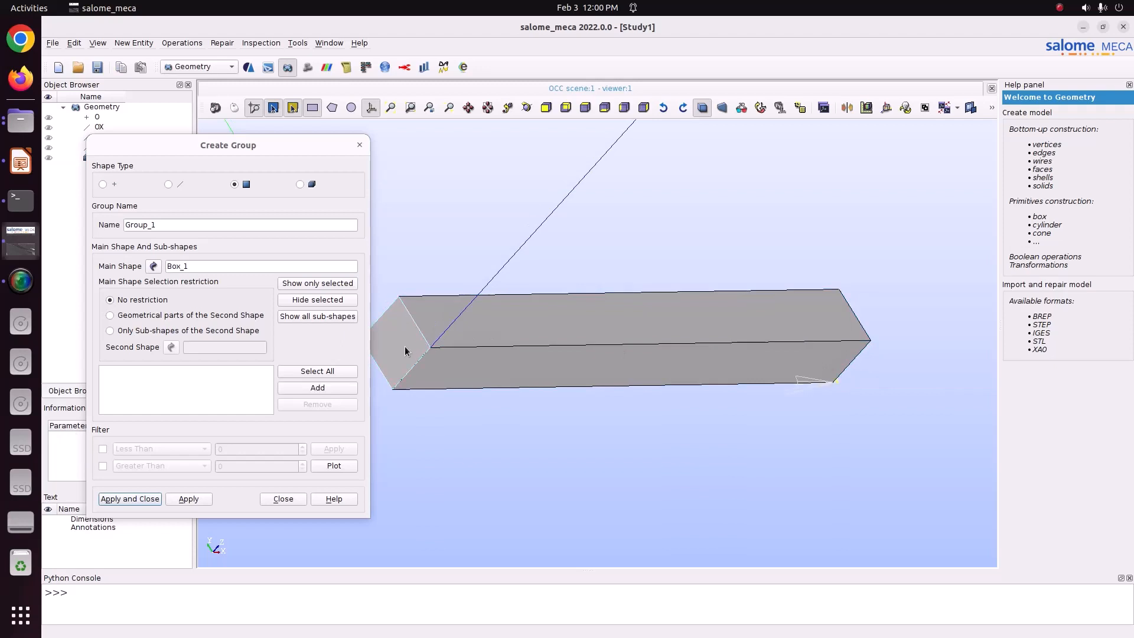
left_click(317, 388)
left_click(195, 227)
double_click(193, 227)
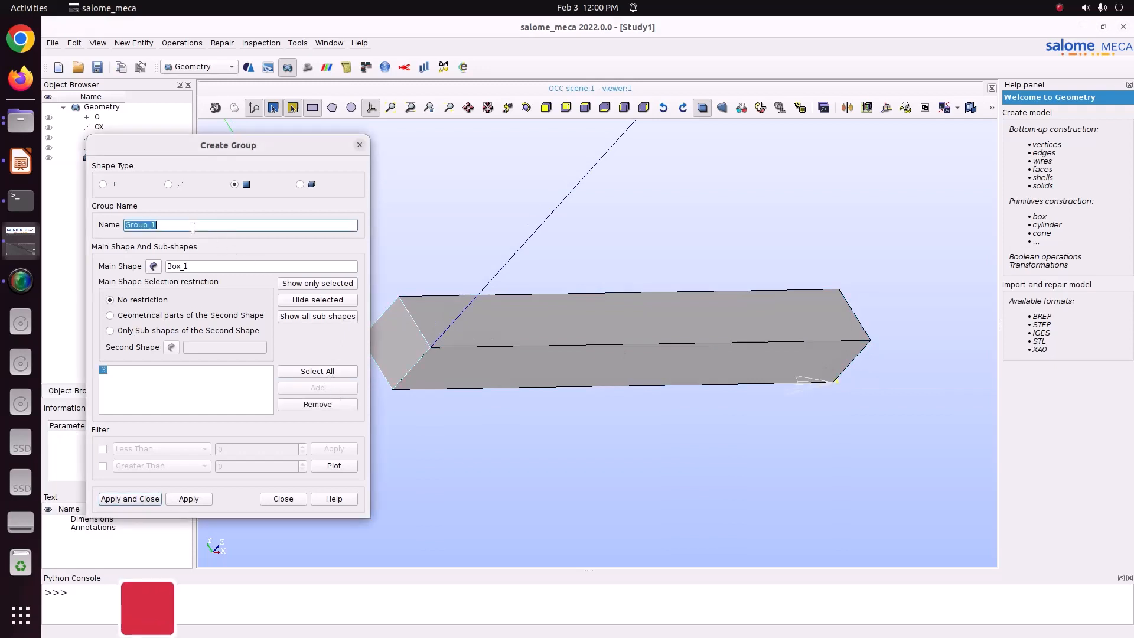
type("Fixed_xyz")
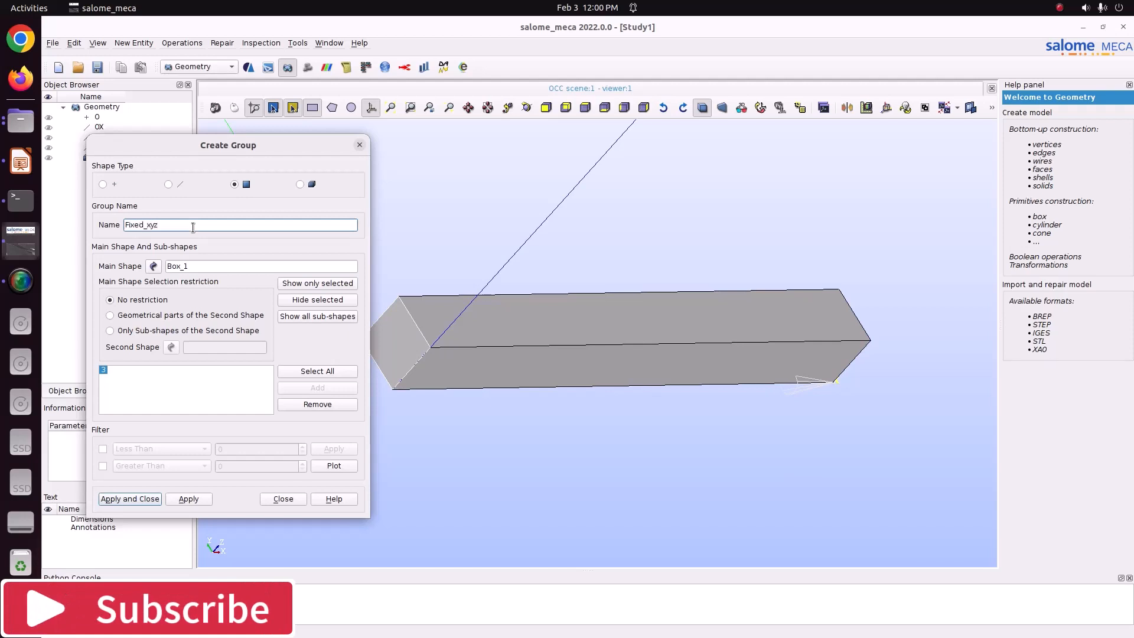
left_click(195, 500)
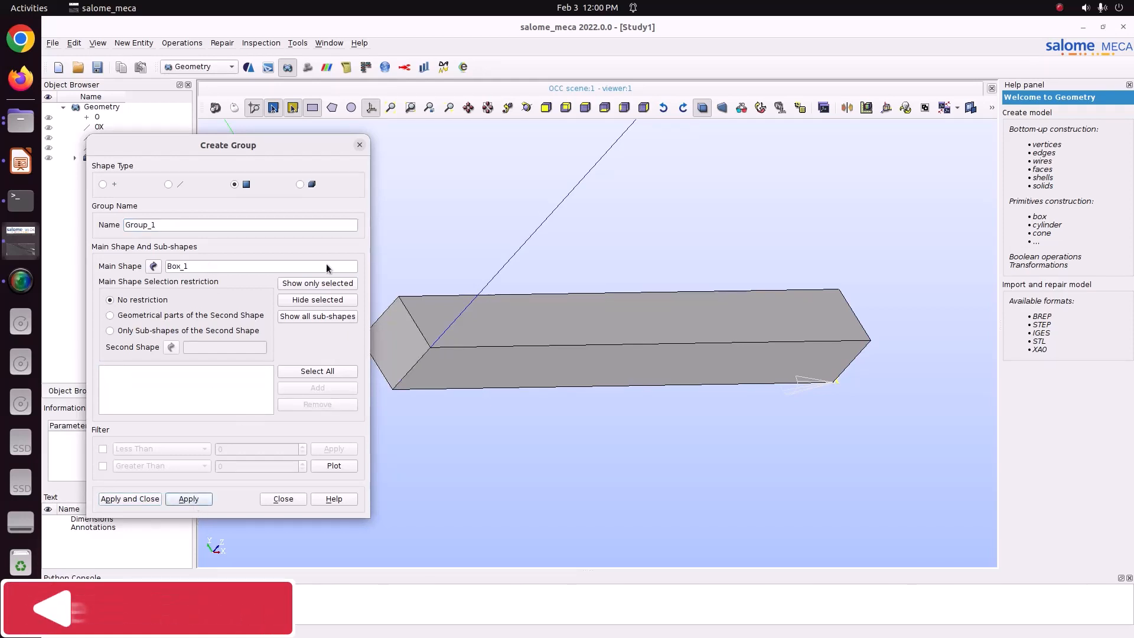
- Create the face group Fix_x from the small end face of Box_1 farthest from the origin
left_click(505, 110)
left_click_drag(749, 336, 400, 331)
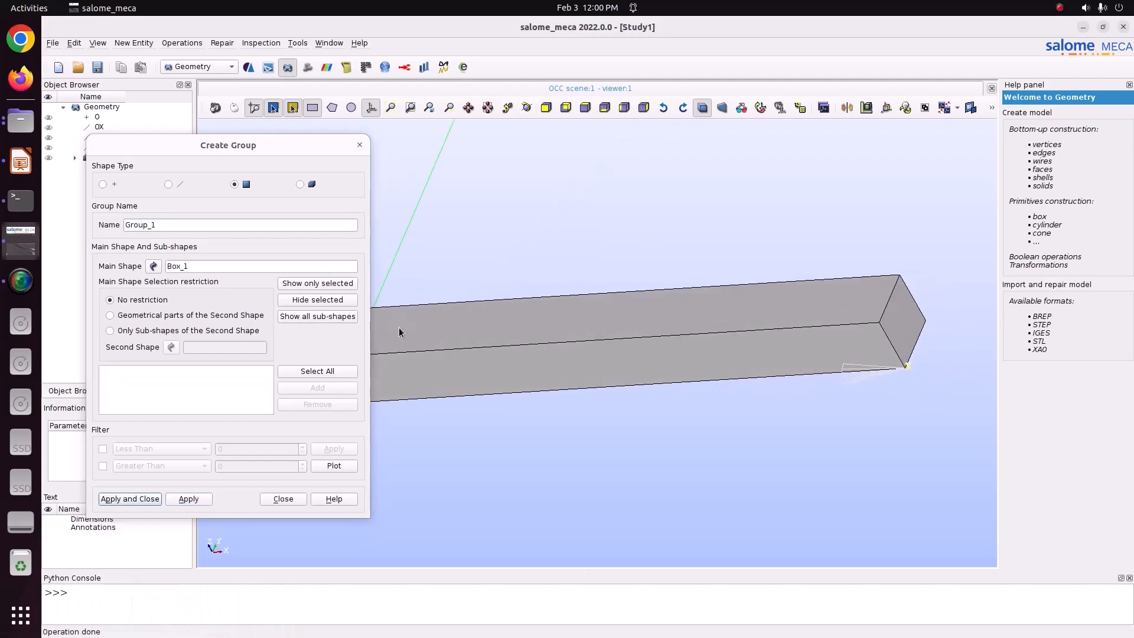
left_click(706, 347)
left_click(324, 387)
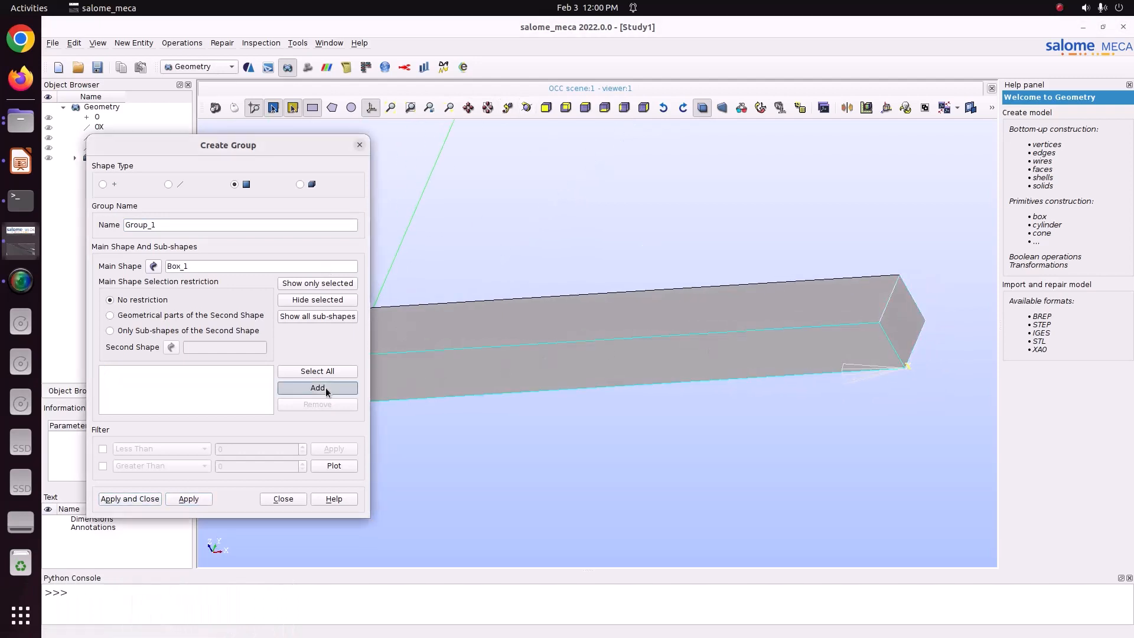
double_click(177, 221)
type("Fix_x")
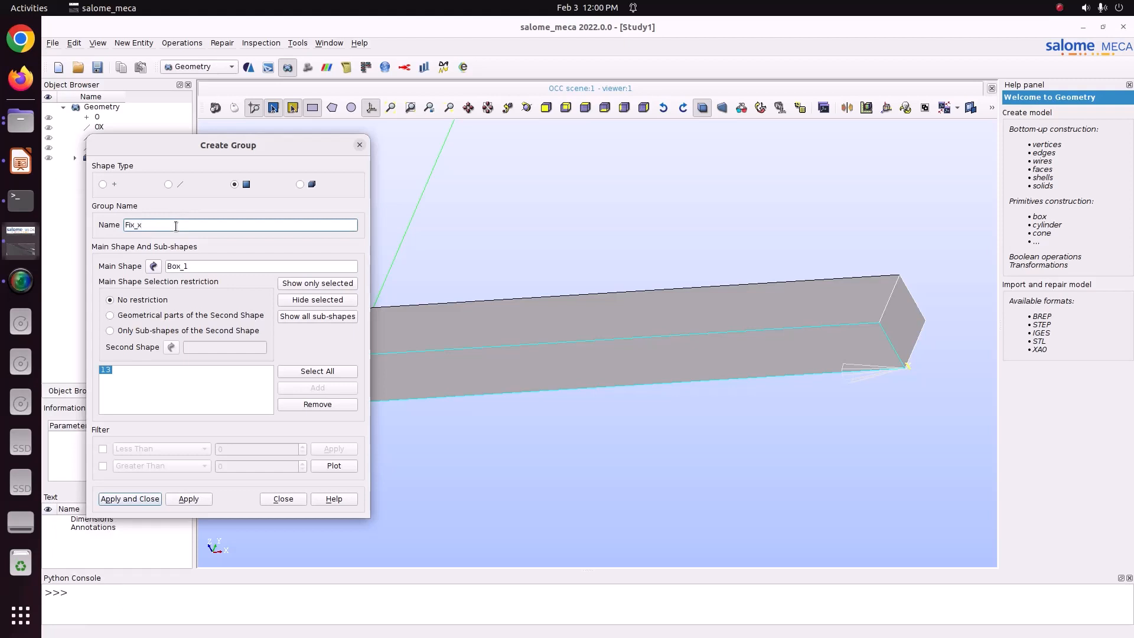
left_click(188, 498)
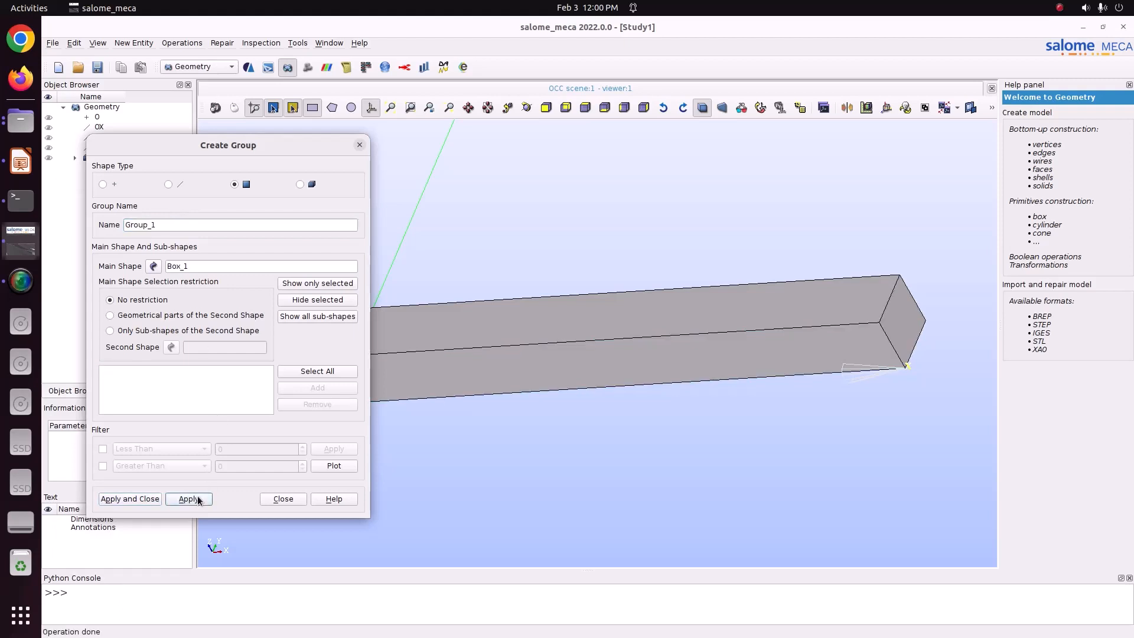
- Add all faces of Box_1 to a further group and remove the Fixed_xyz and Fix_x end faces from it
left_click(538, 364)
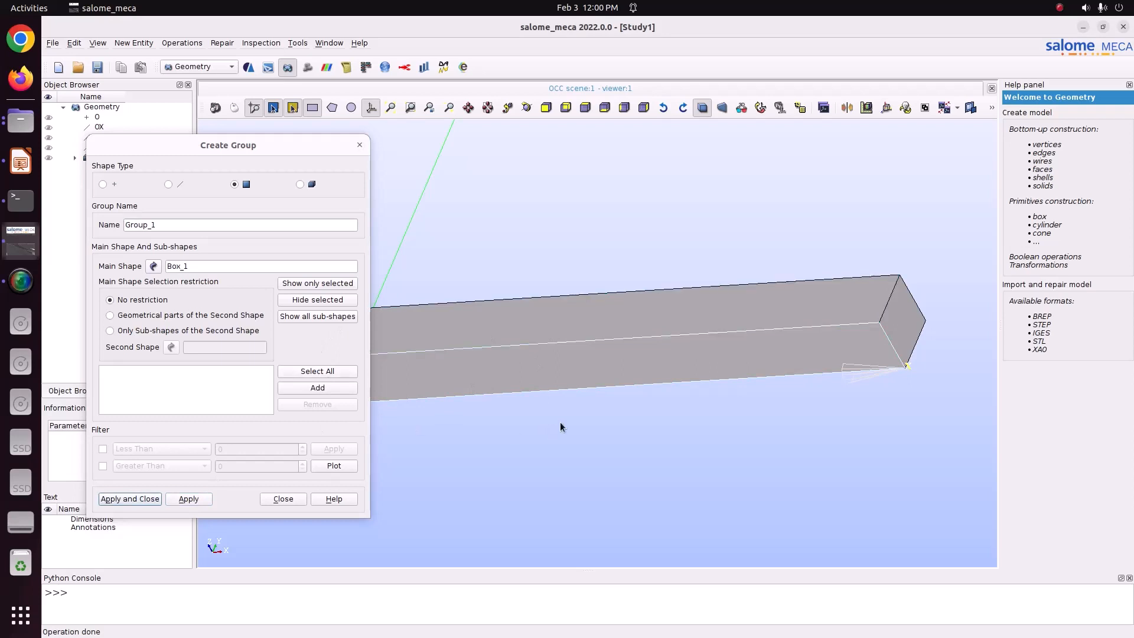
left_click_drag(299, 150, 526, 134)
left_click(548, 355)
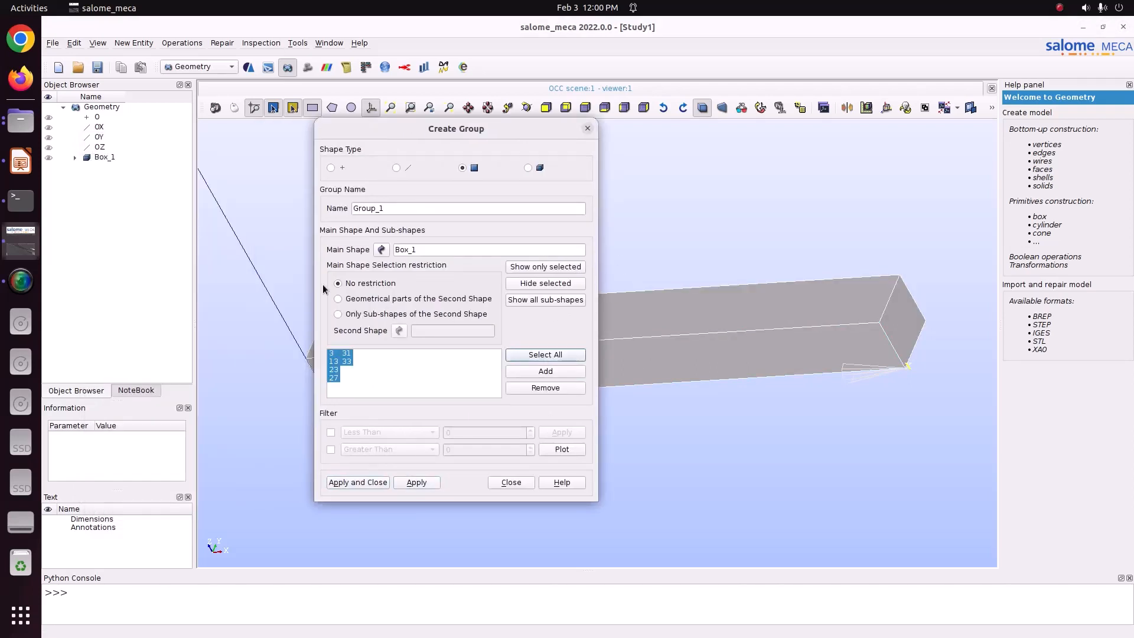
left_click(74, 157)
left_click(117, 168)
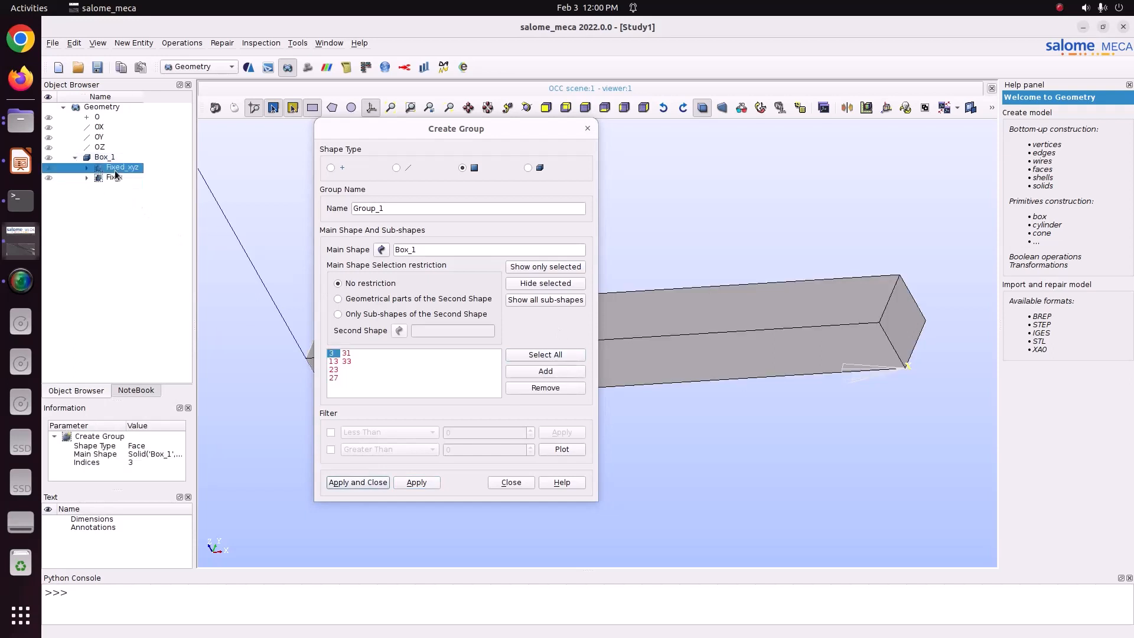
left_click(113, 177, "ctrl")
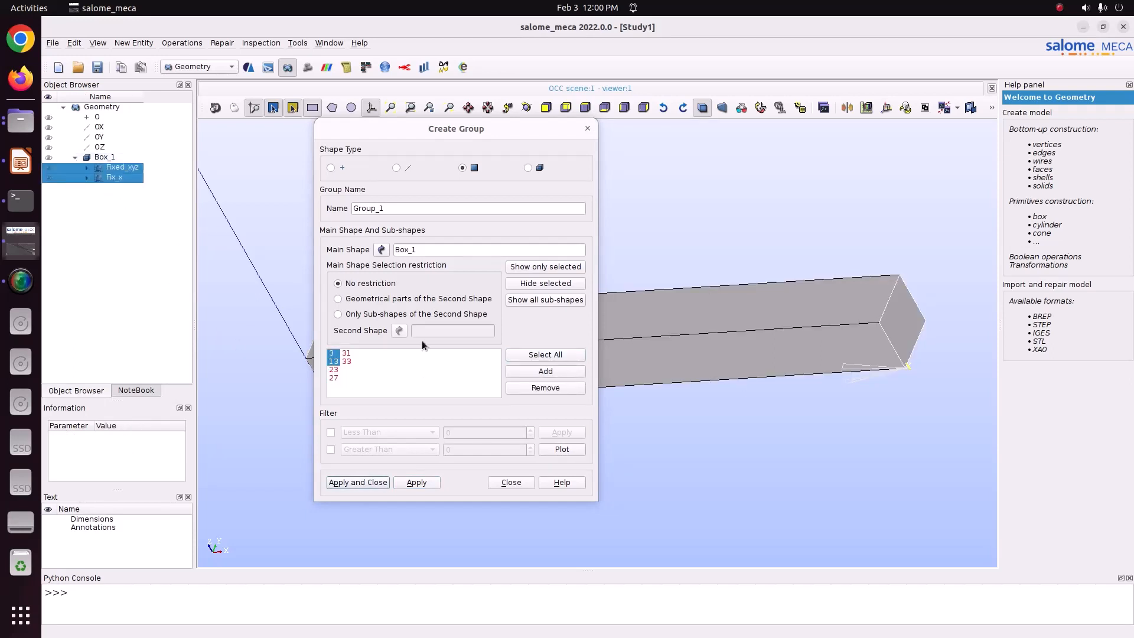
left_click(523, 389)
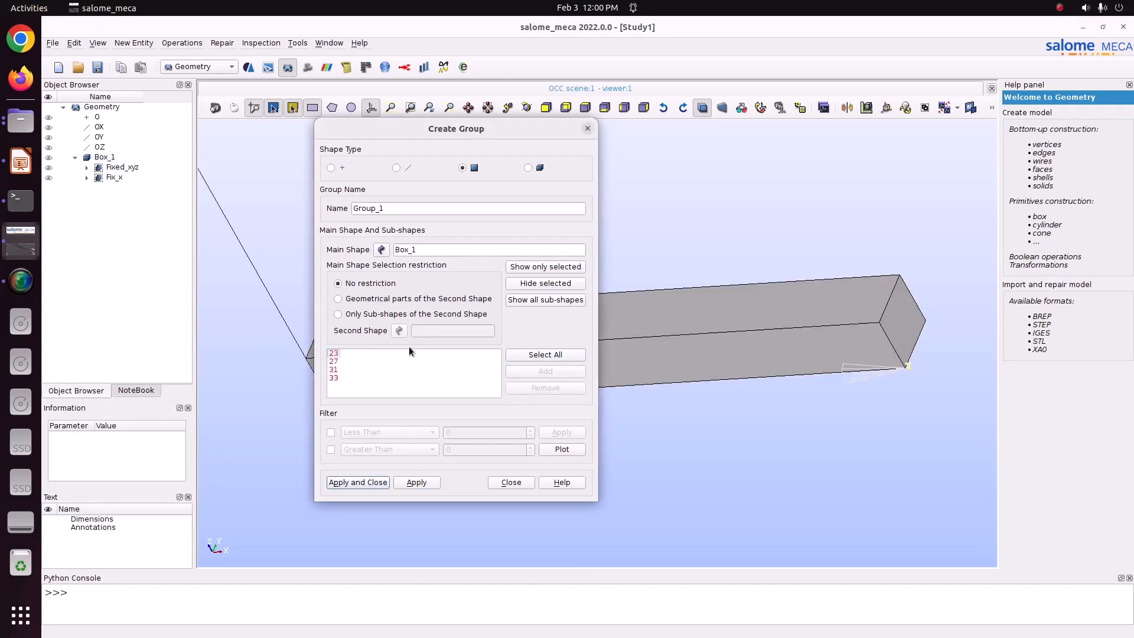
- Name the group of the four long side faces Temp and create it
left_click_drag(421, 129, 793, 126)
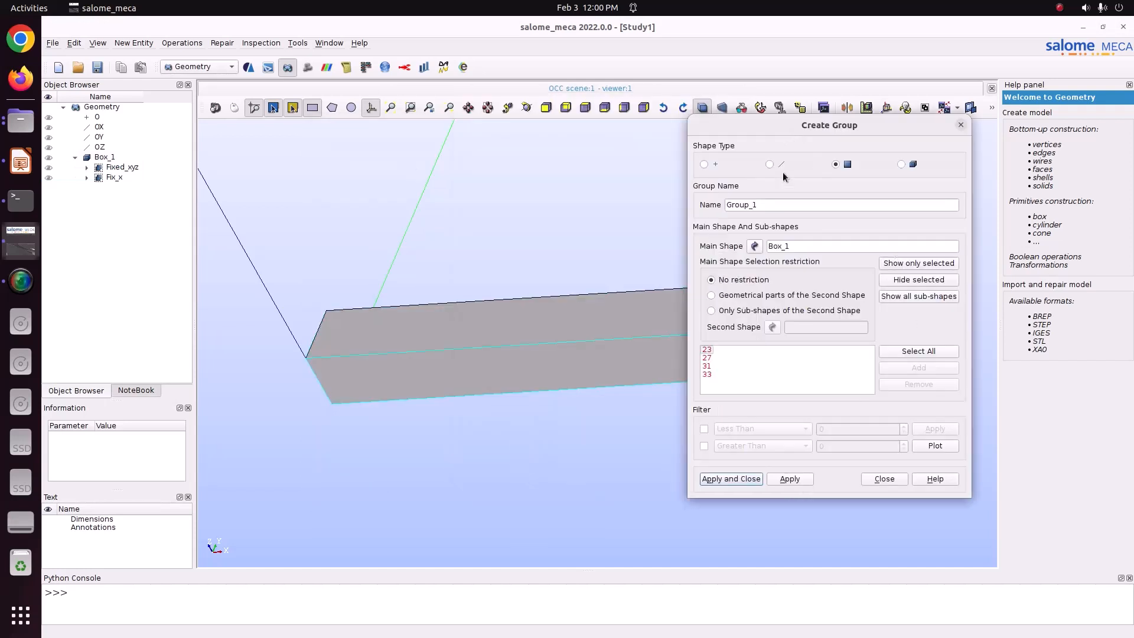
double_click(769, 205)
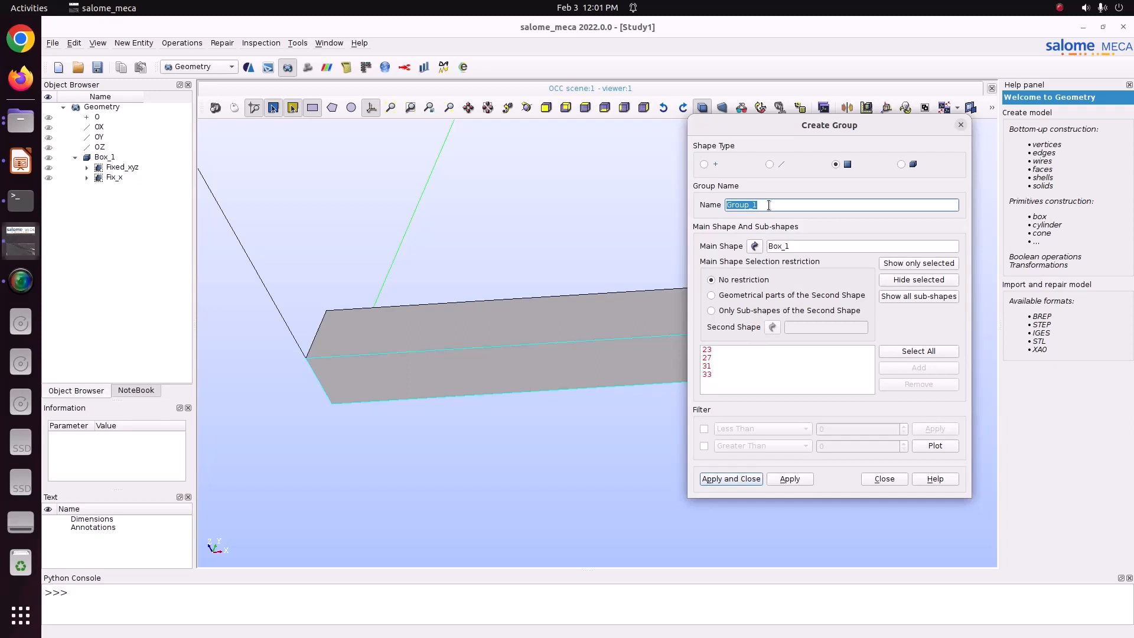
type("Temp")
key("ctrl+a")
left_click(735, 477)
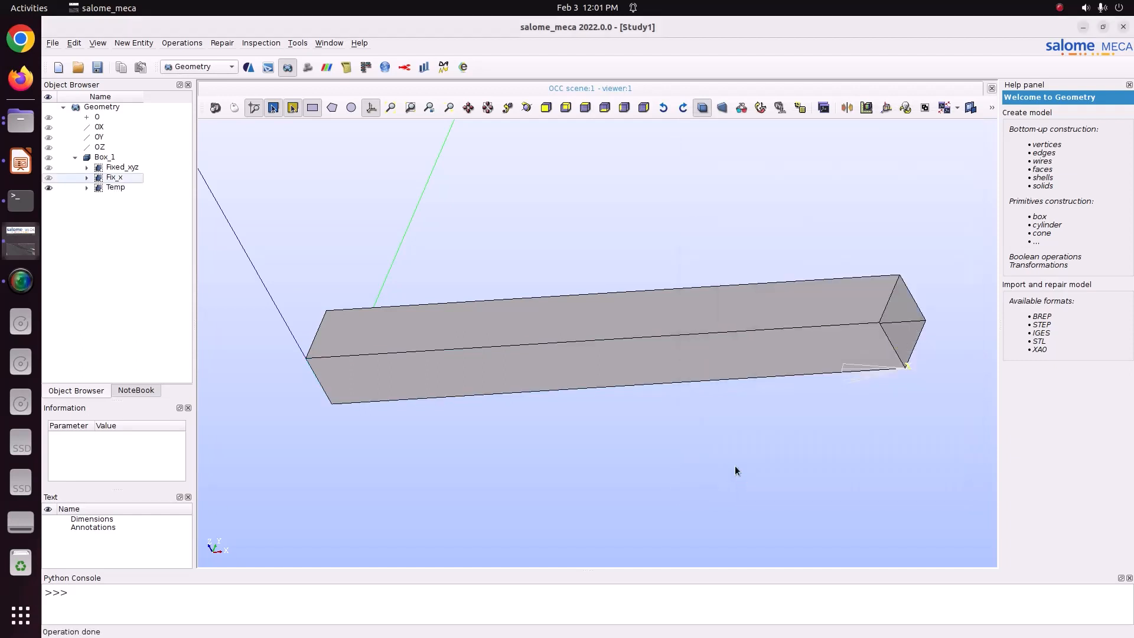
- Hide the Temp group and display the Fixed_xyz and Fix_x end faces to check the groups
right_click_drag(566, 157, 859, 207, "ctrl")
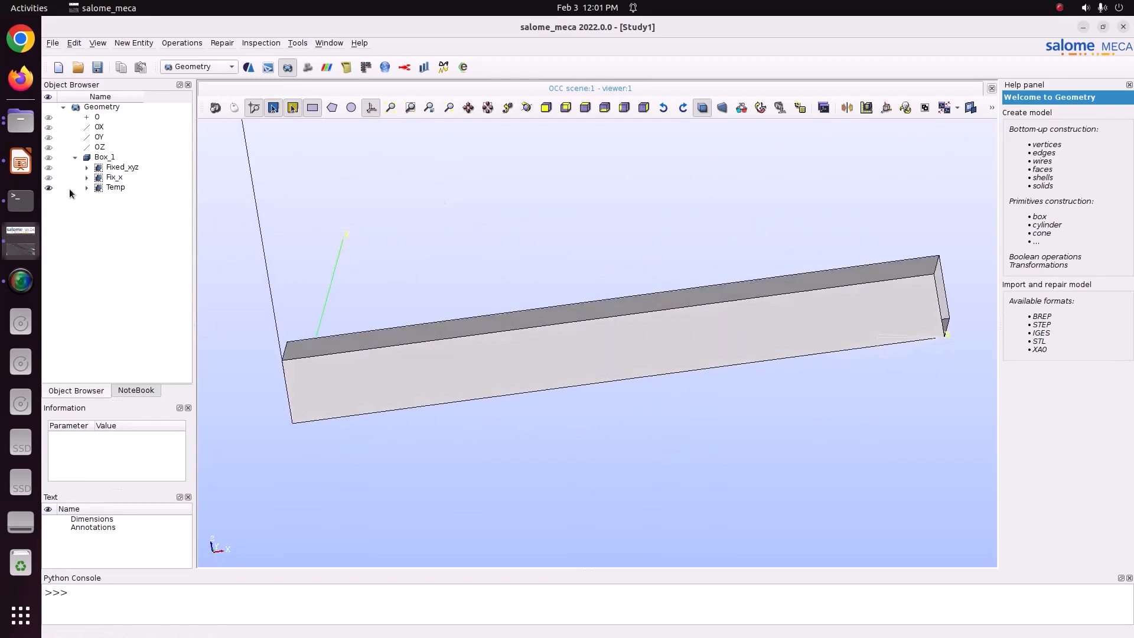
left_click(50, 186)
left_click(49, 169)
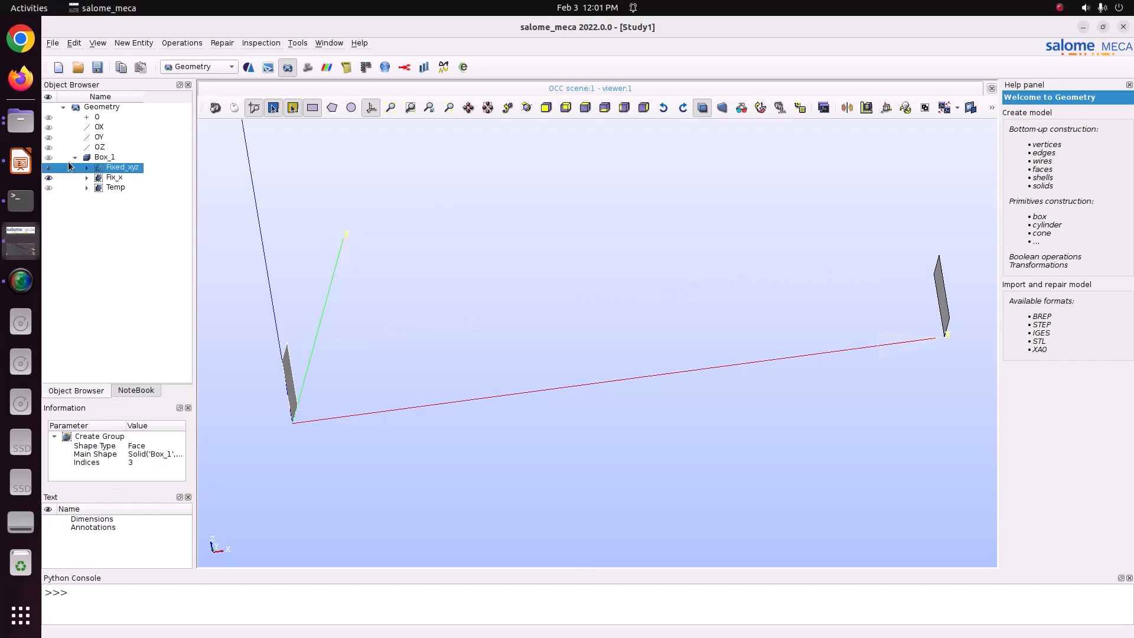
- Save the study as Study1 in HDF format in the folder Pictures/CODE_ASTER/78_thermo_mech_2
left_click(54, 43)
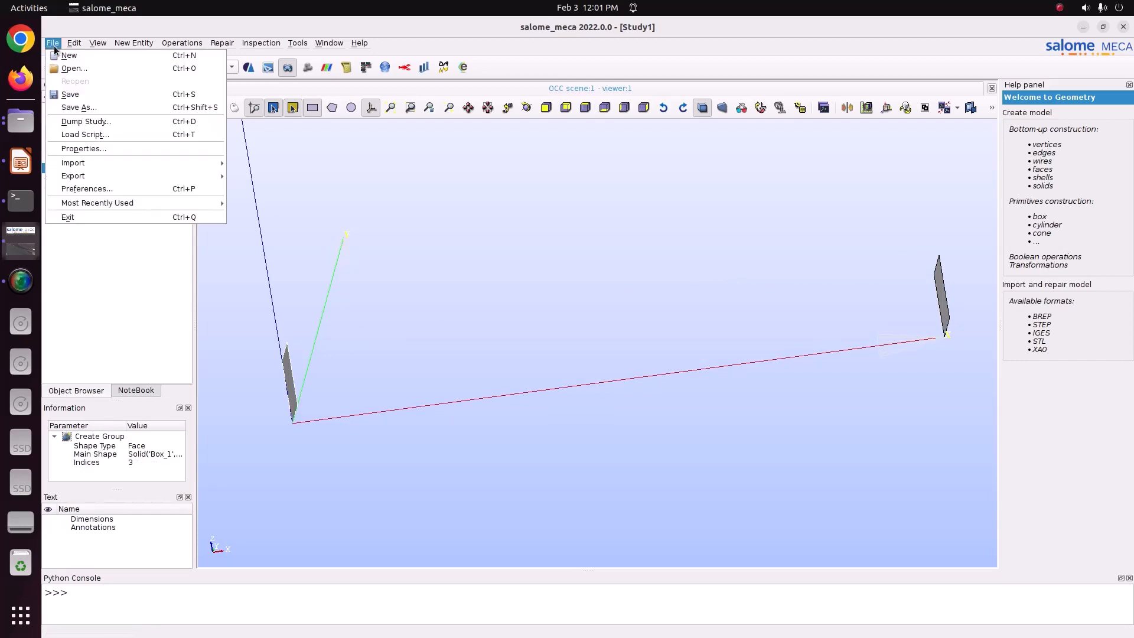
left_click(76, 106)
left_click(429, 252)
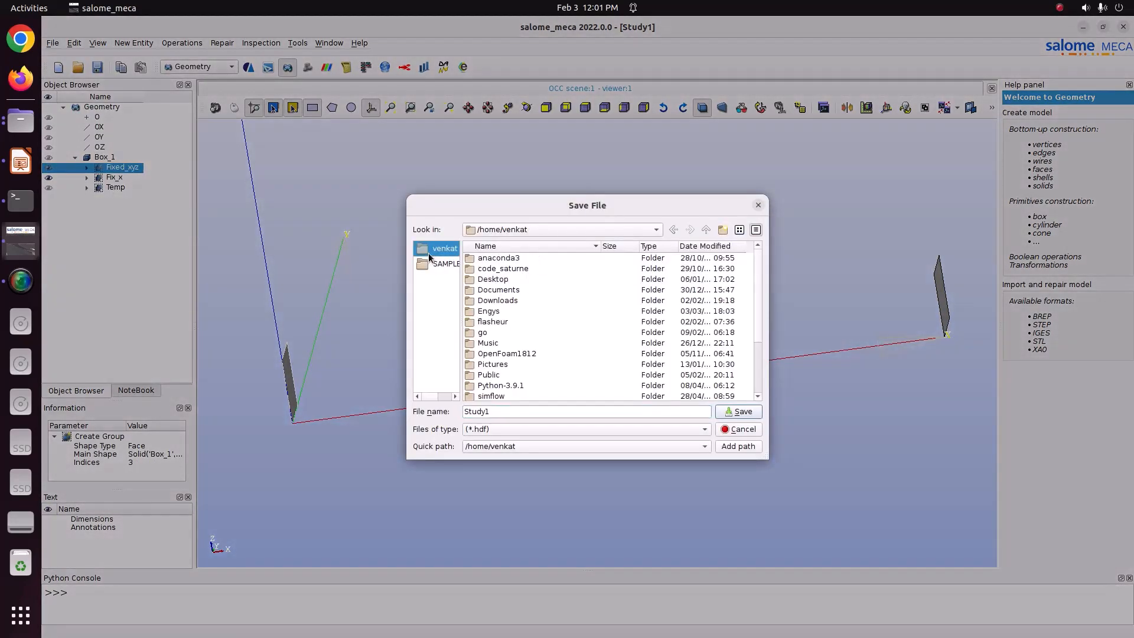
left_click(505, 364)
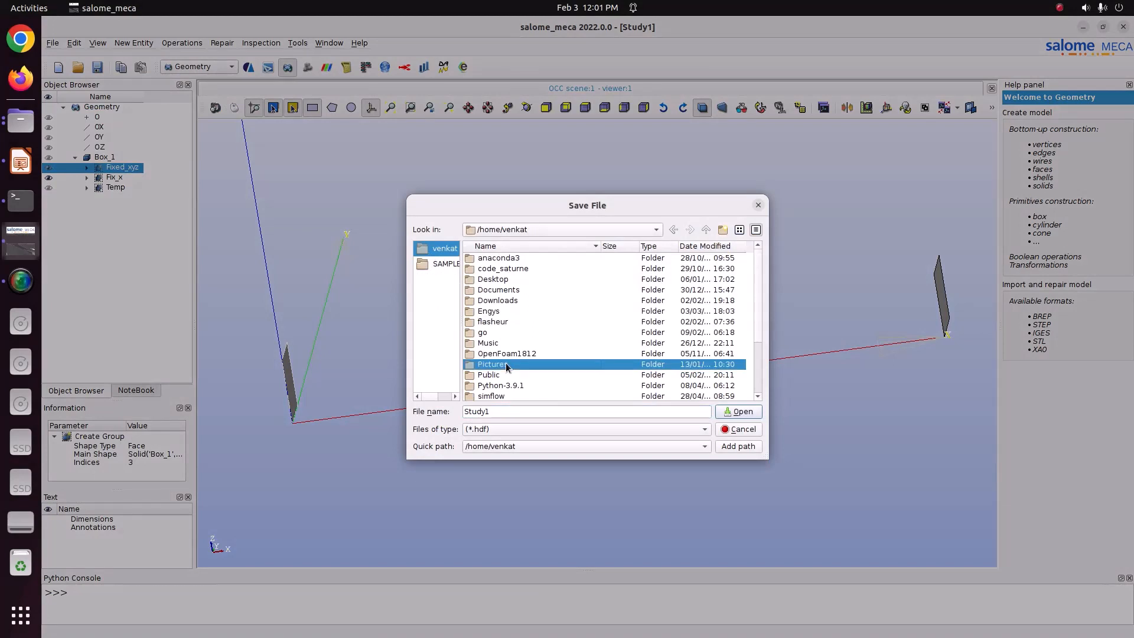
double_click(506, 364)
double_click(507, 281)
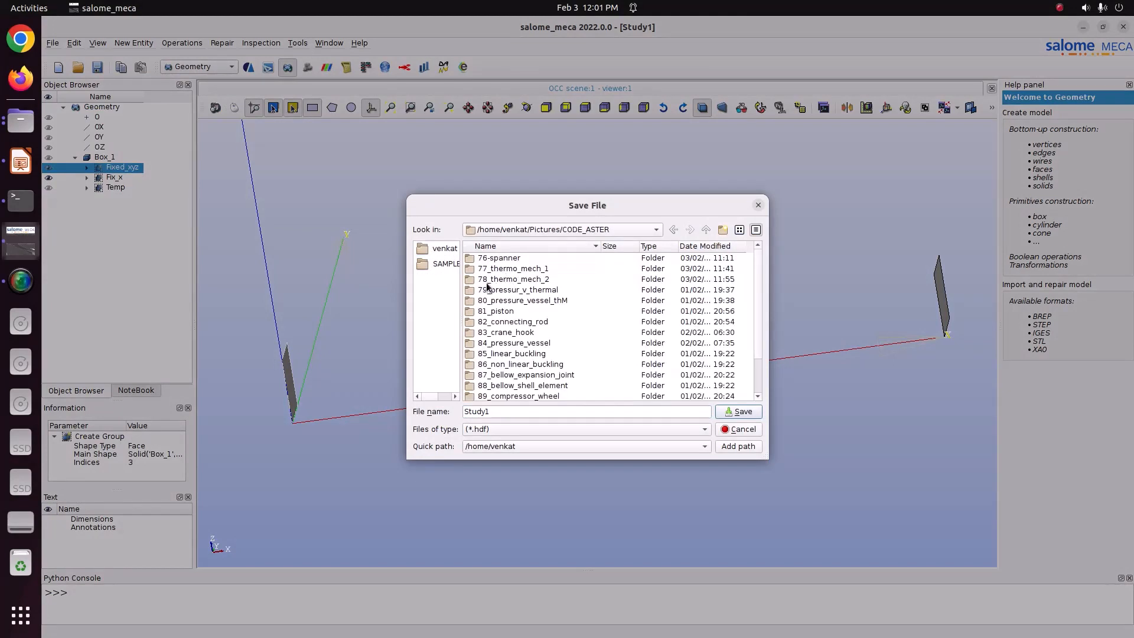
double_click(488, 282)
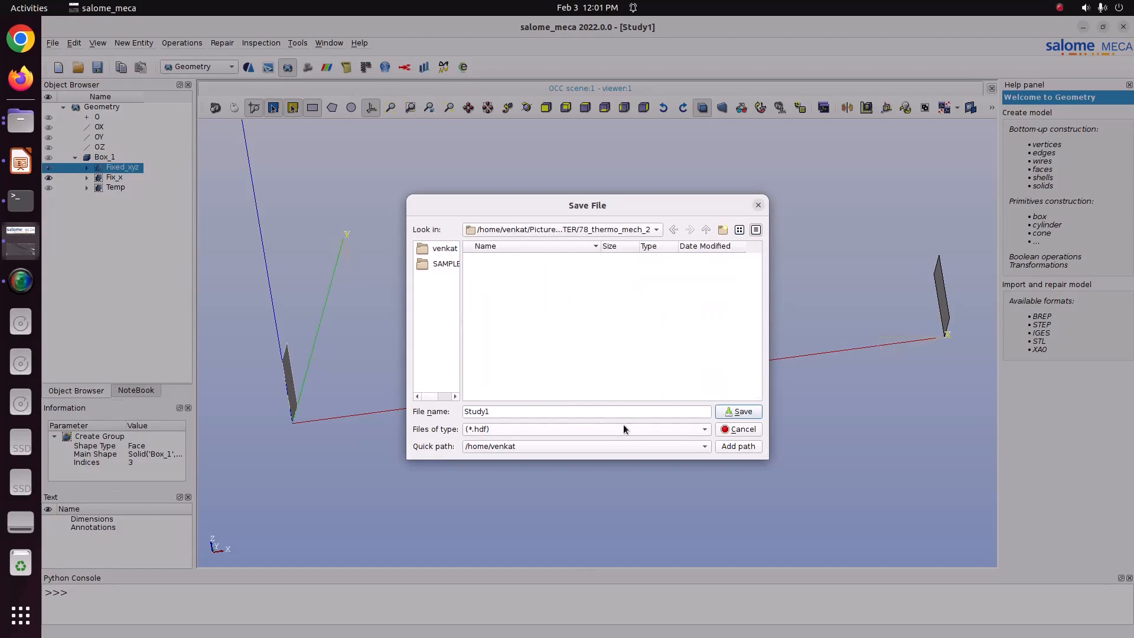
left_click(739, 411)
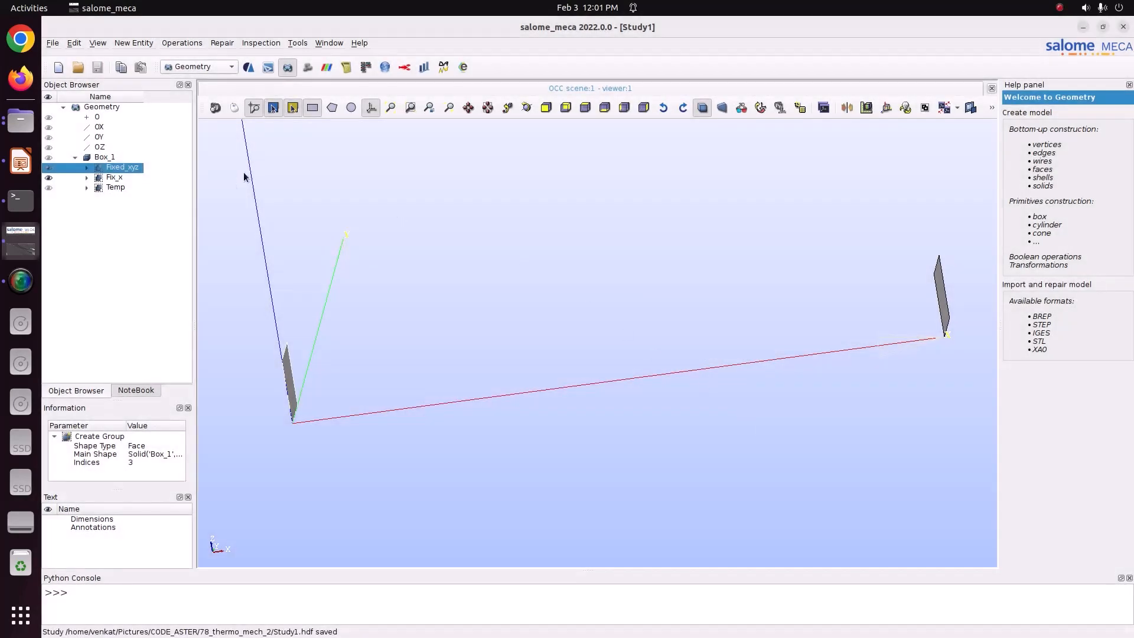
- Switch to the Mesh module and start a new mesh on Box_1
left_click(102, 158)
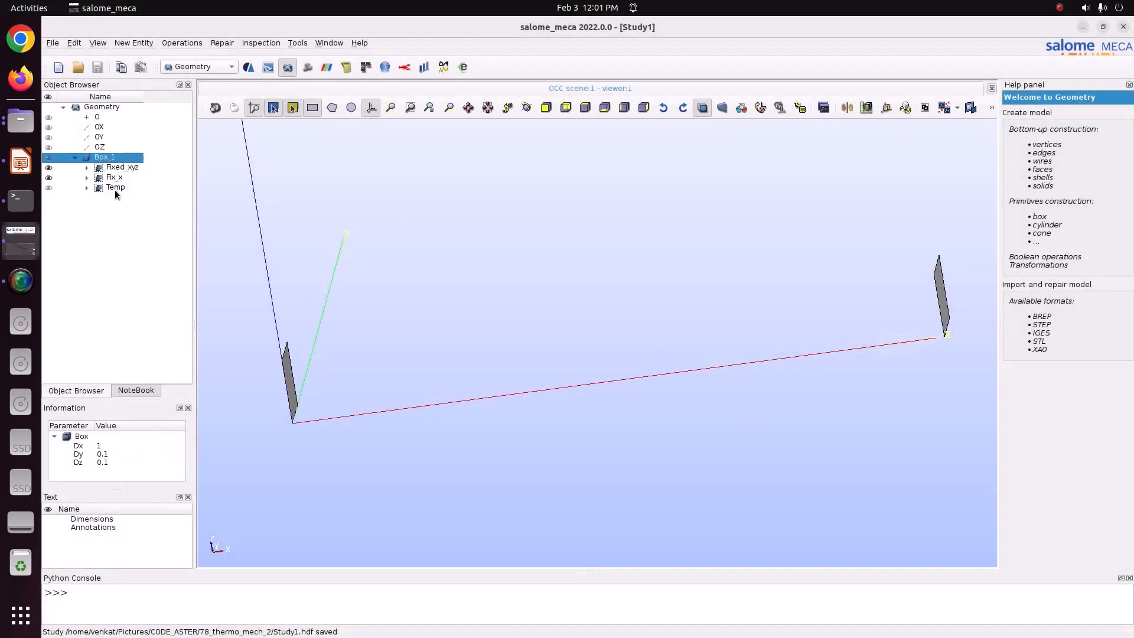
left_click(186, 67)
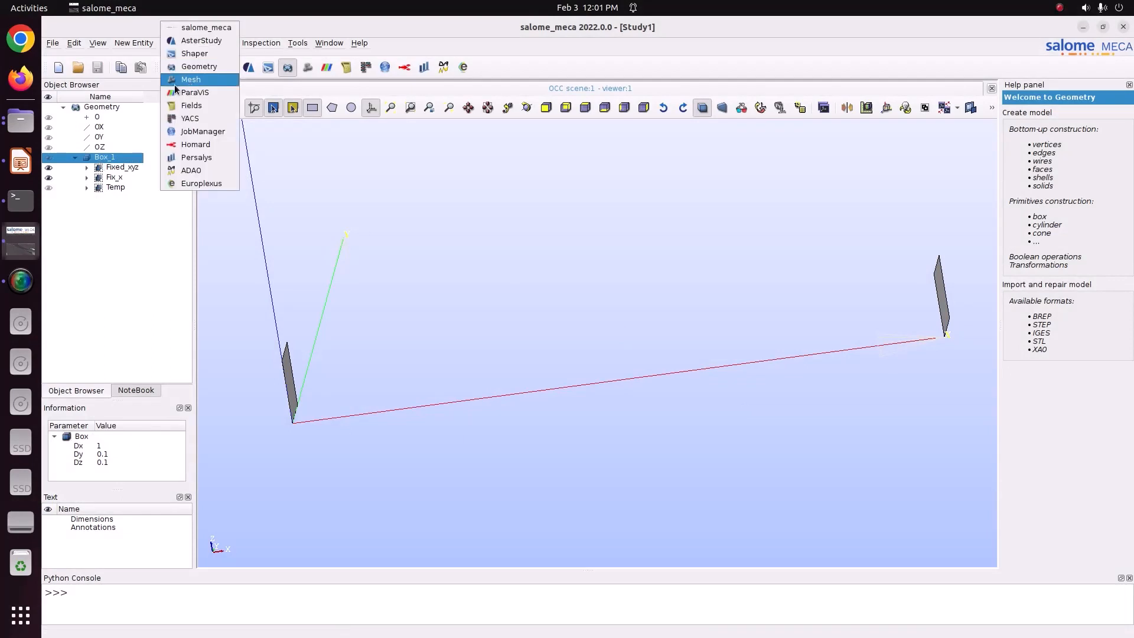
left_click(180, 85)
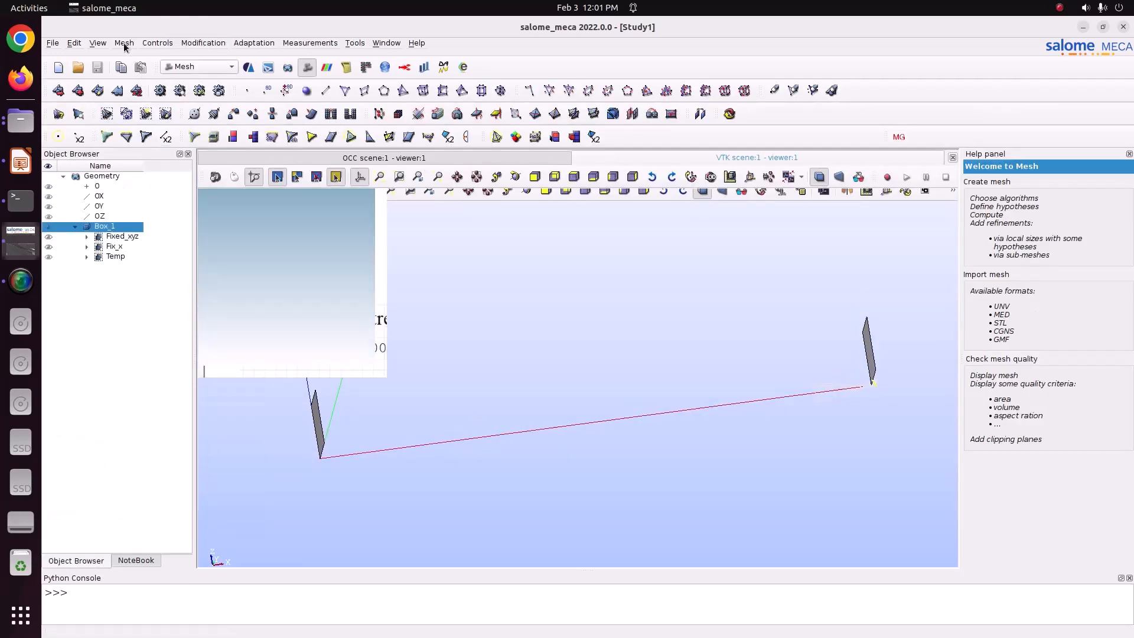
left_click(124, 44)
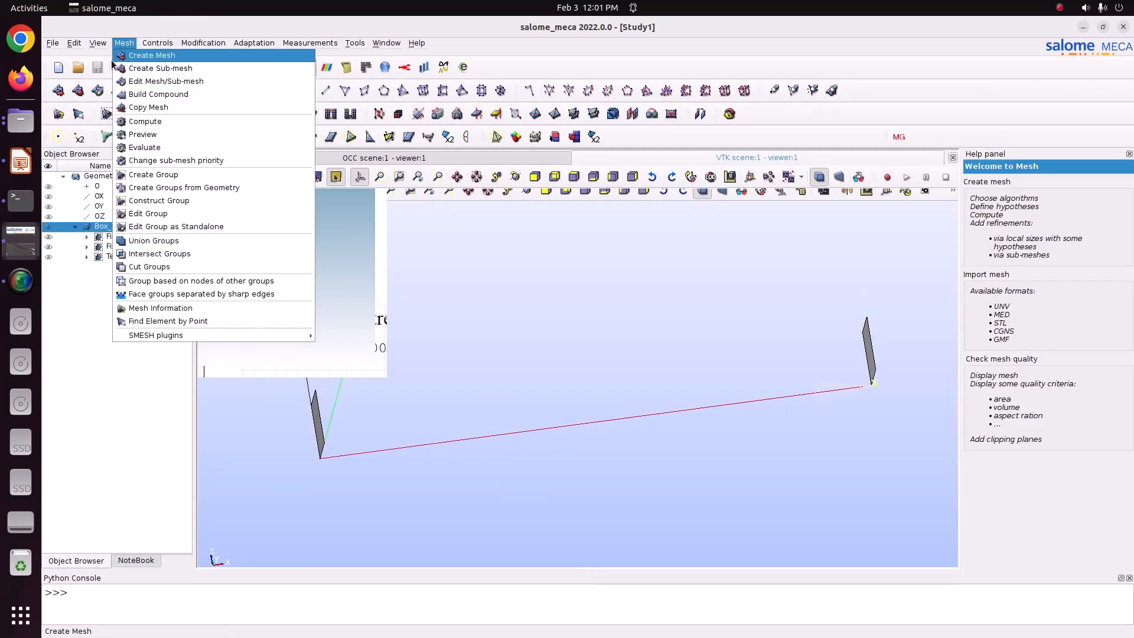
left_click(151, 54)
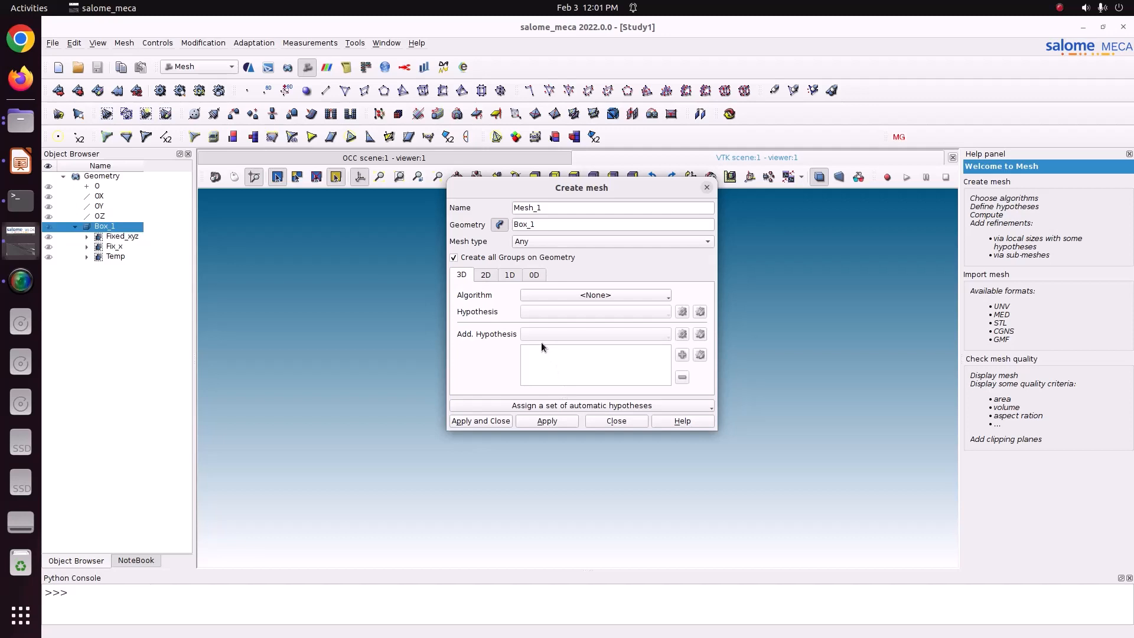
- Assign the Hexahedron (i,j,k) algorithm in 3D, Quadrangle: Mapping in 2D and Wire Discretisation in 1D to Mesh_1
left_click(533, 296)
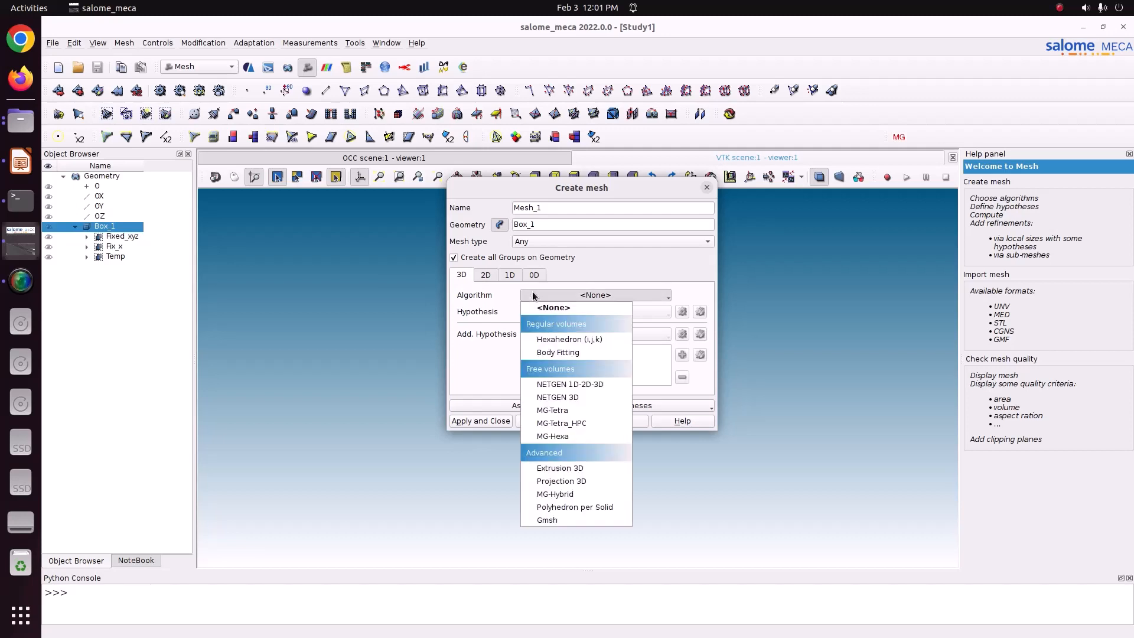
left_click(565, 344)
left_click(485, 275)
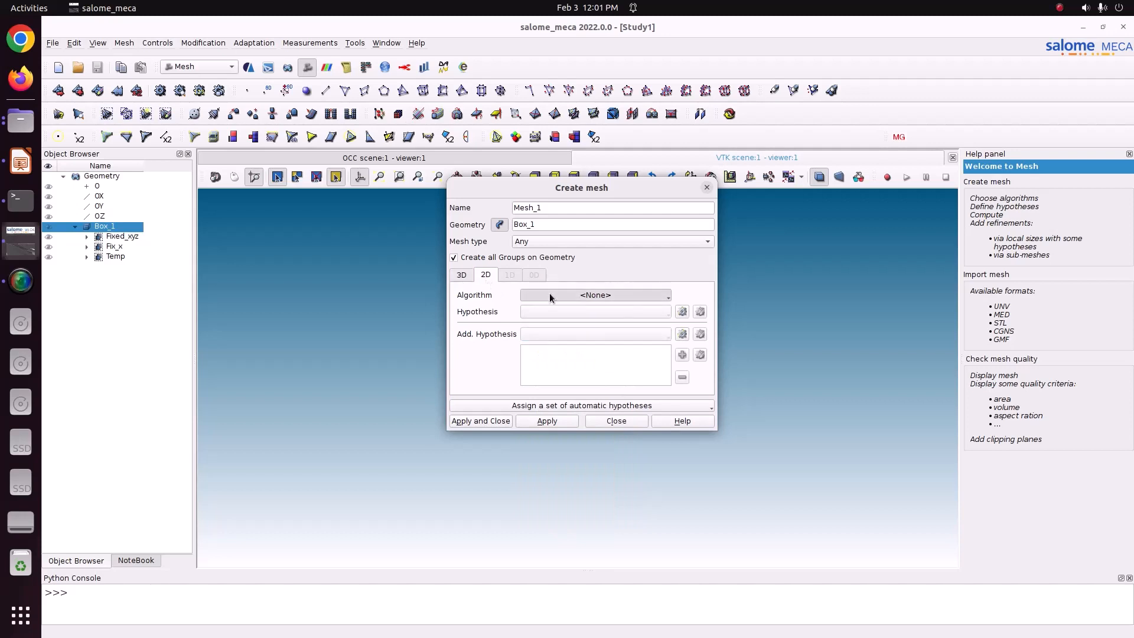
left_click(532, 294)
left_click(585, 339)
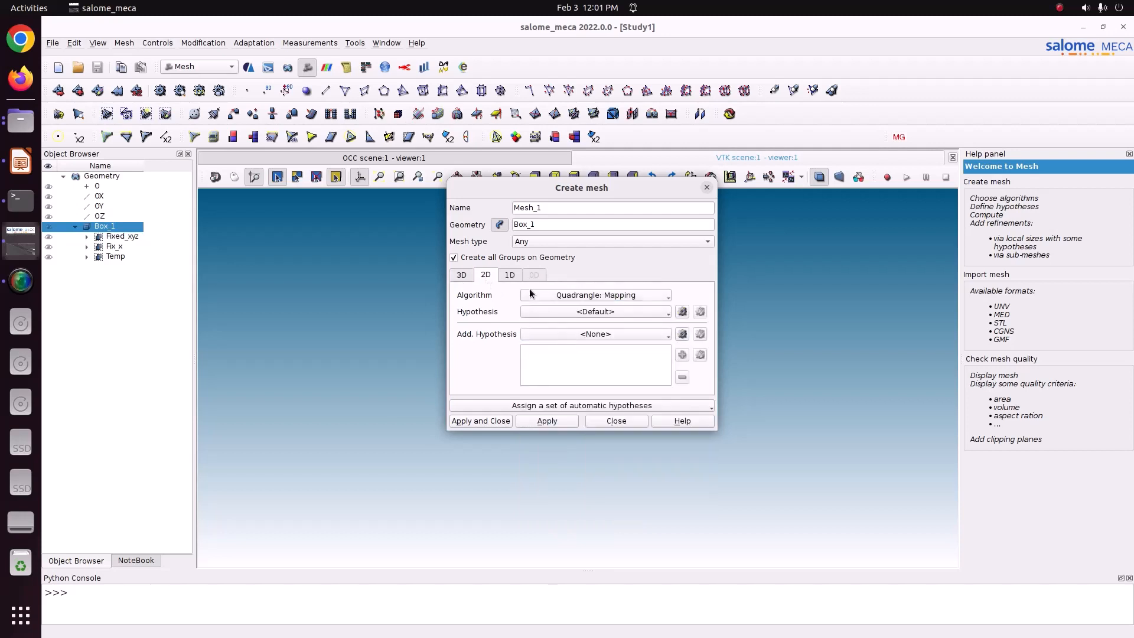
left_click(510, 275)
left_click(594, 295)
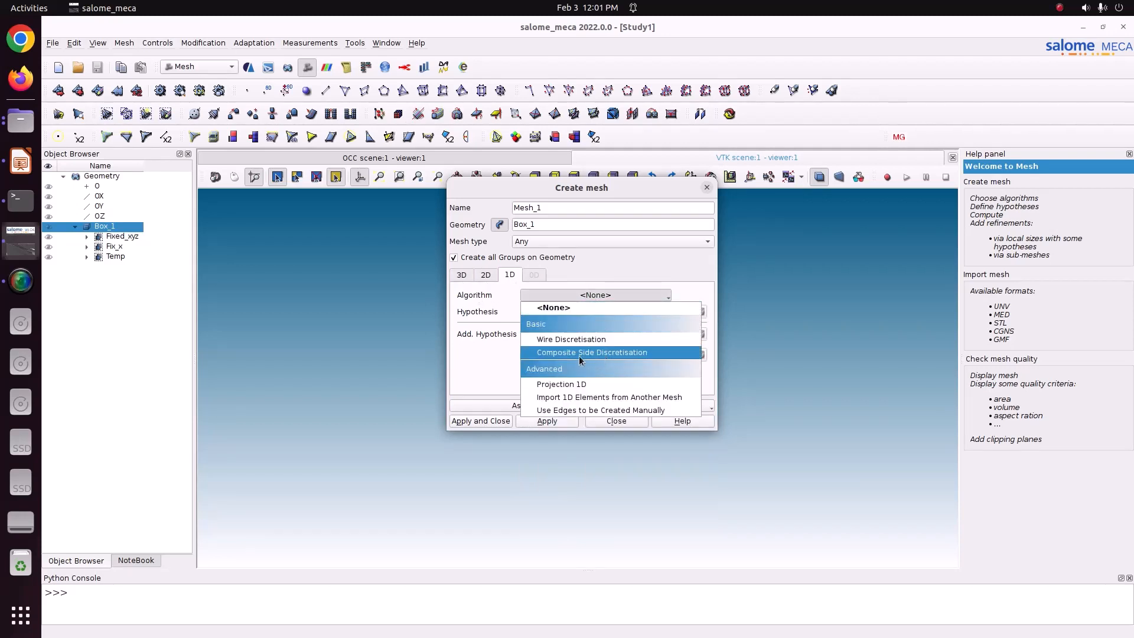
left_click(548, 340)
- Add a Local Length hypothesis with a length of 0.02 to the 1D algorithm and create the mesh
left_click(681, 311)
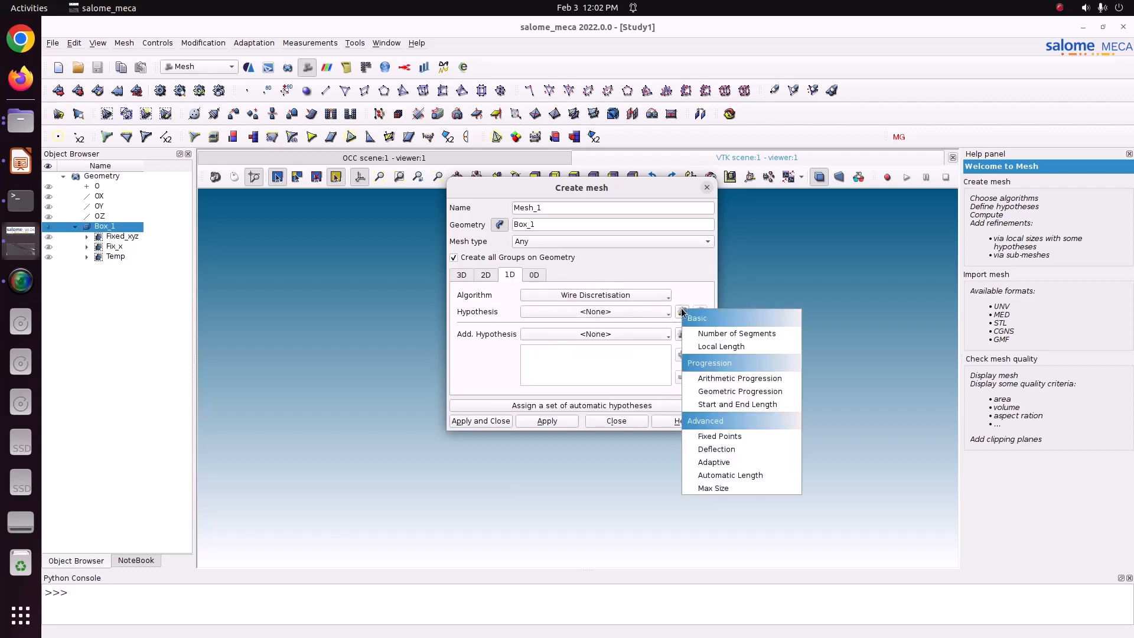
left_click(711, 348)
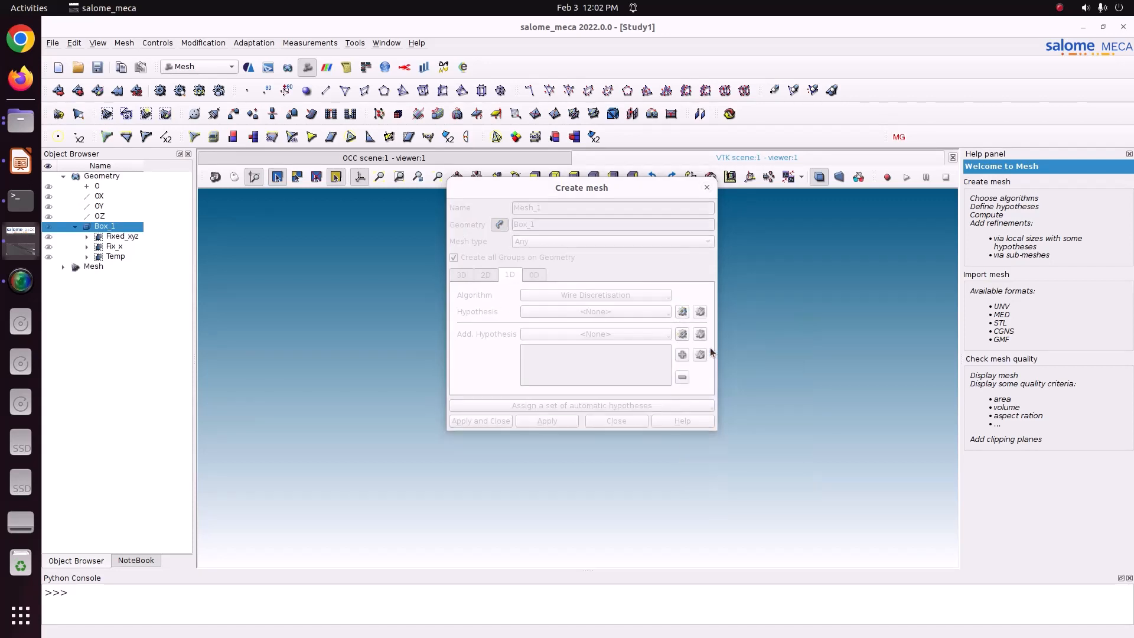
left_click_drag(617, 293, 501, 292)
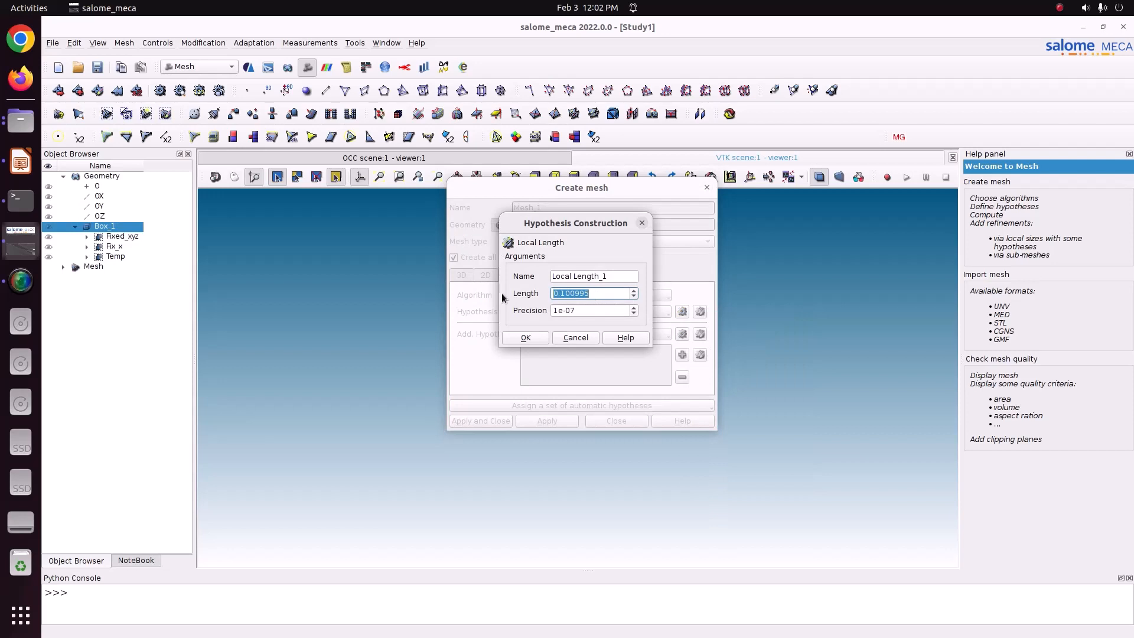
type("0.02")
left_click(540, 339)
left_click(498, 421)
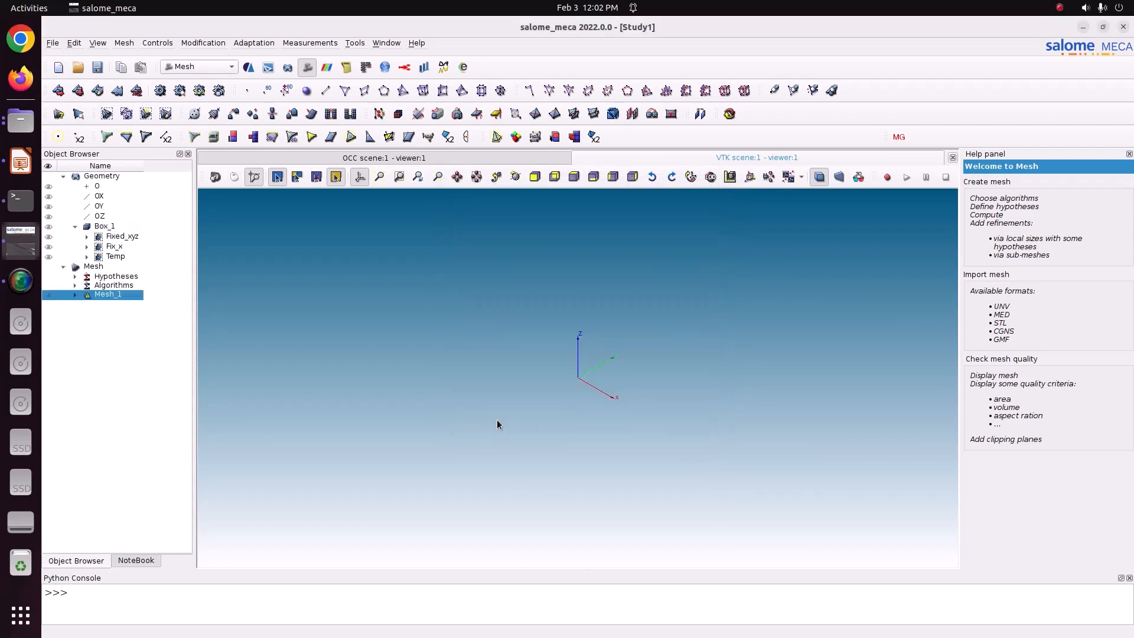
- Compute Mesh_1 and review its mesh information and element layout
left_click(382, 189)
left_click(380, 182)
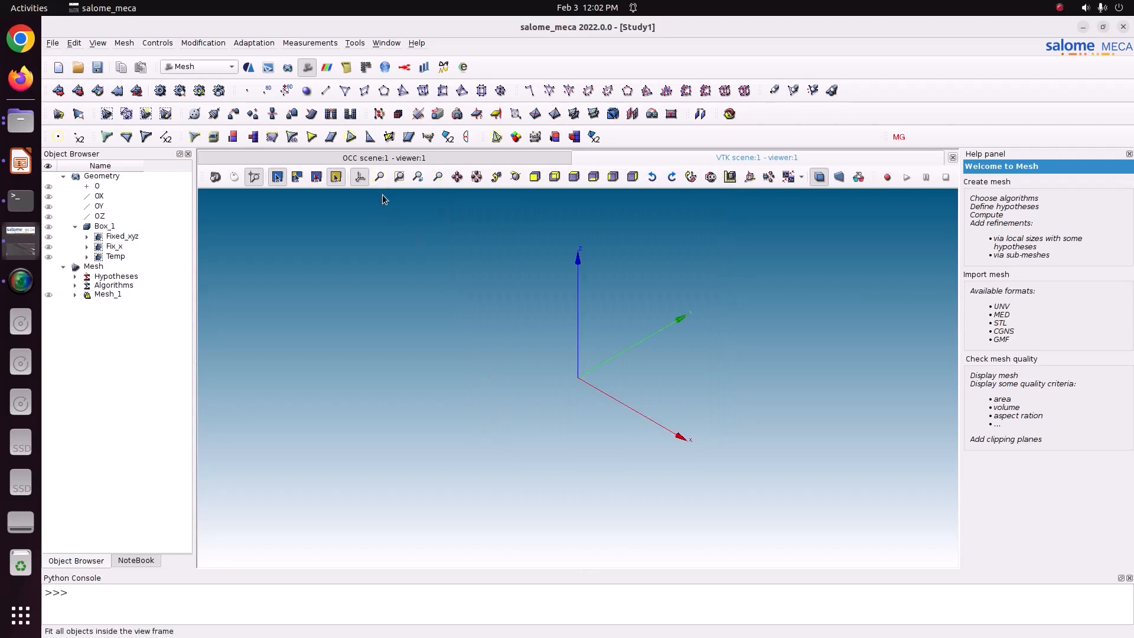
left_click(102, 297)
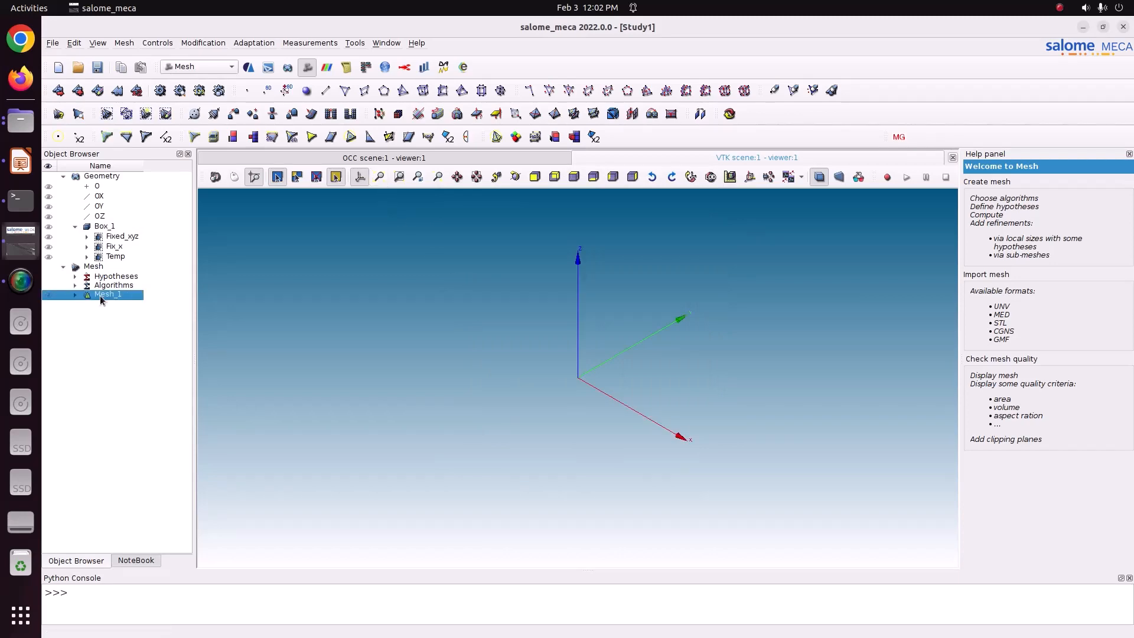
right_click(101, 298)
left_click(187, 357)
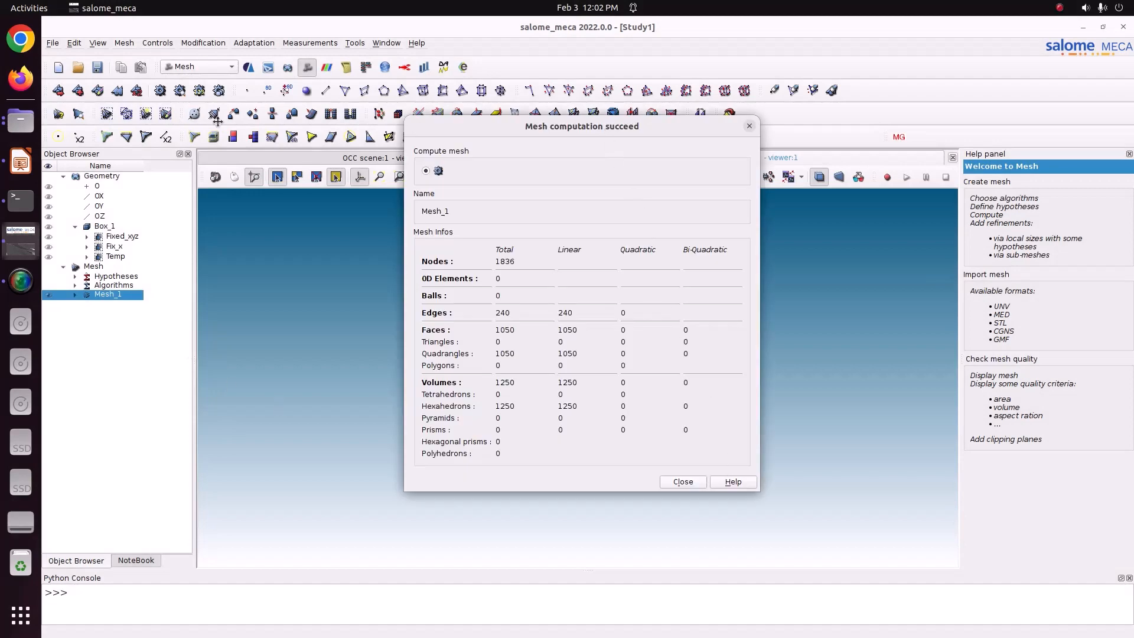
left_click_drag(535, 125, 217, 121)
scroll(608, 413, "up", 4)
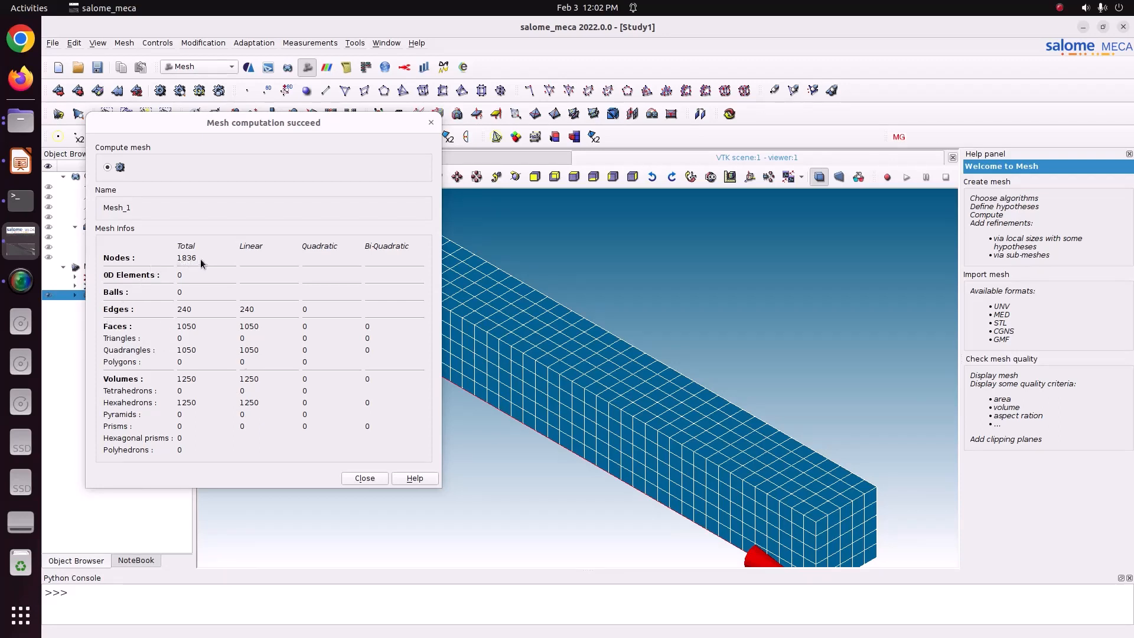
left_click(364, 478)
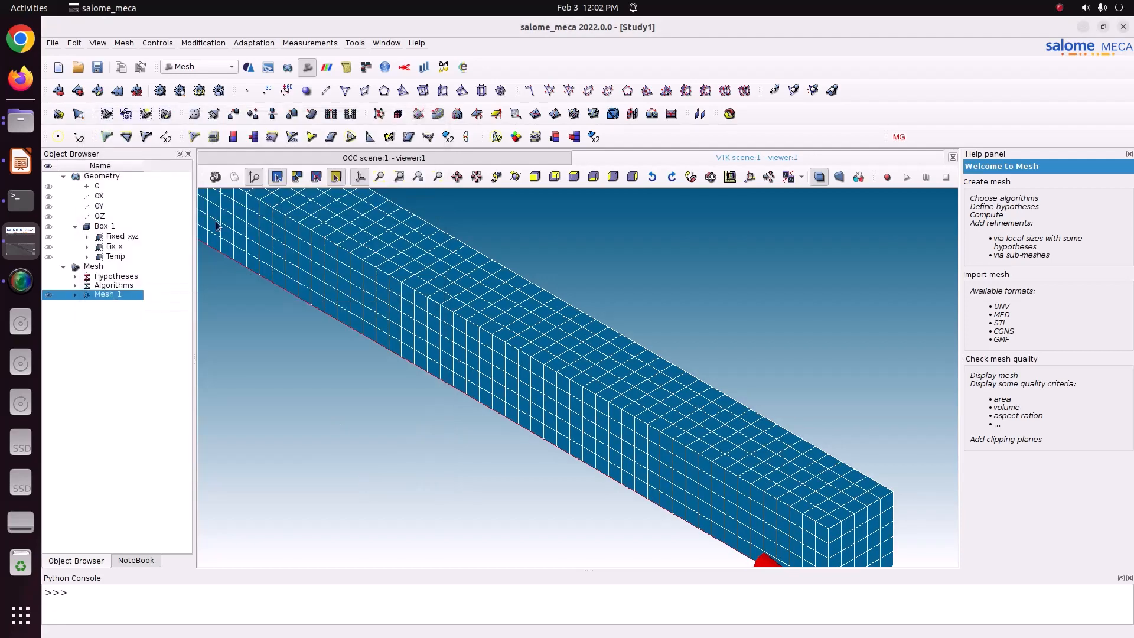
- Save the study and list the face groups of Mesh_1
left_click(95, 72)
left_click(75, 294)
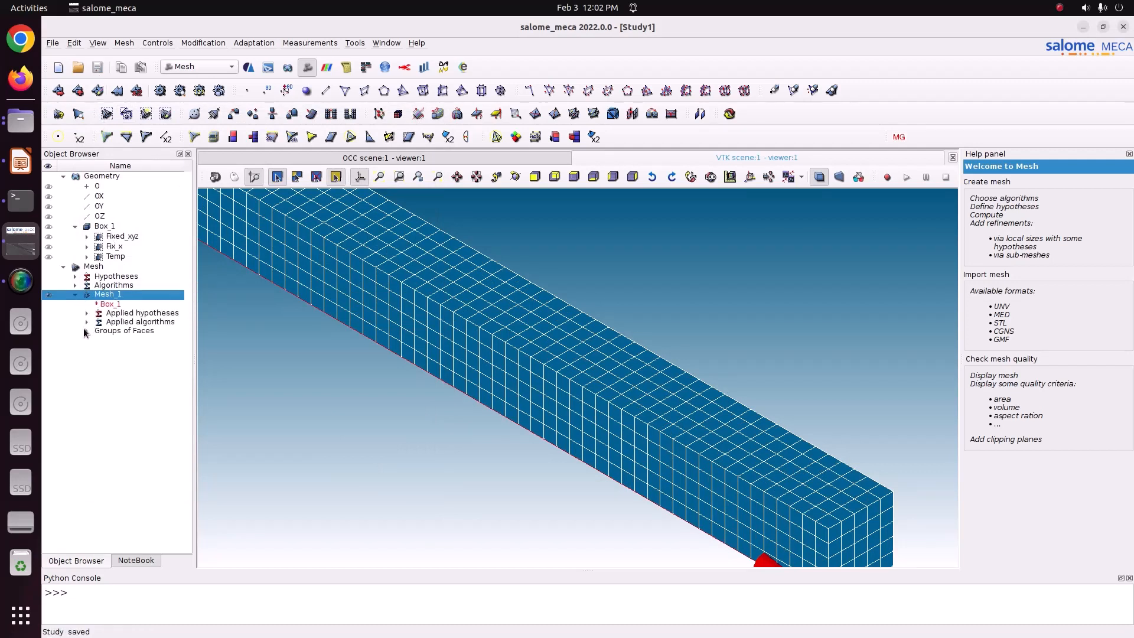
left_click(86, 332)
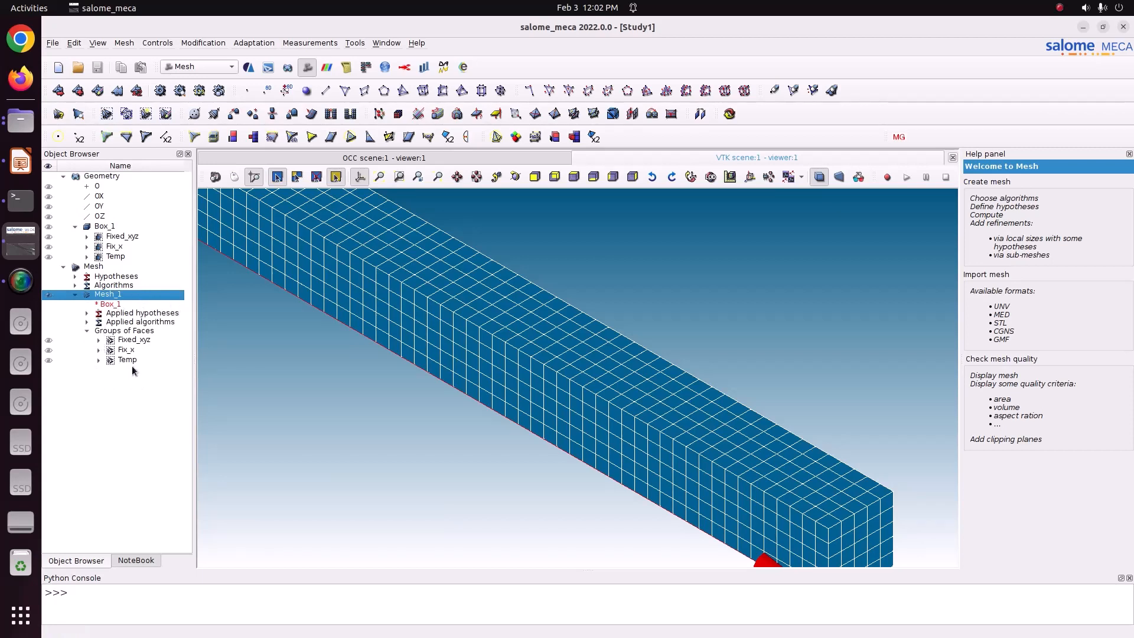
- Switch to the AsterStudy module using the stable code_aster version
left_click(199, 66)
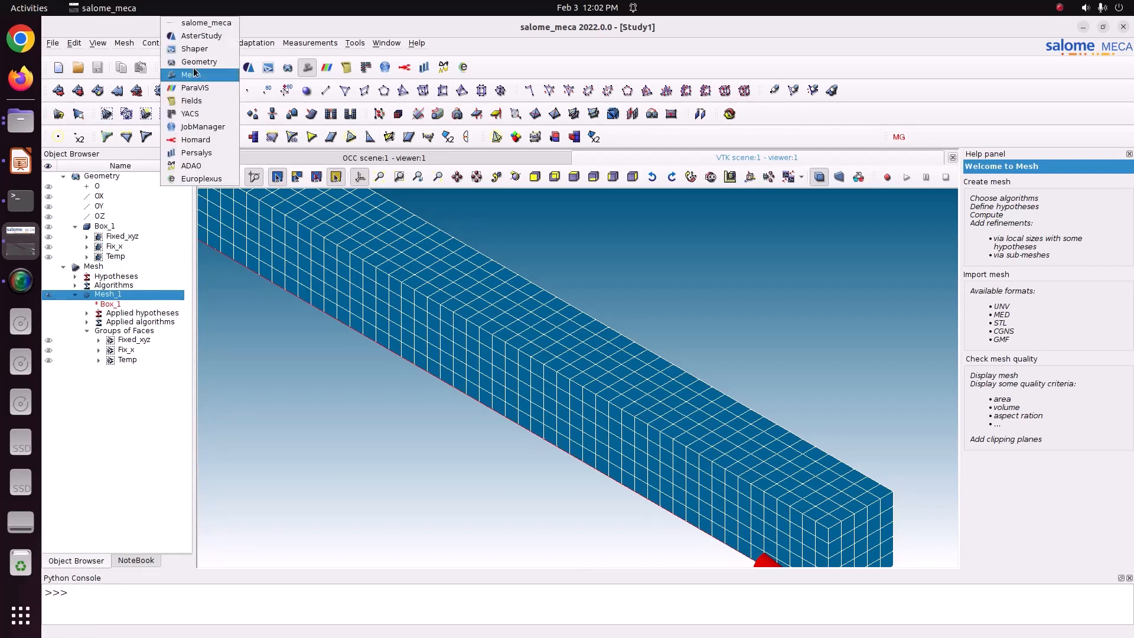
left_click(204, 37)
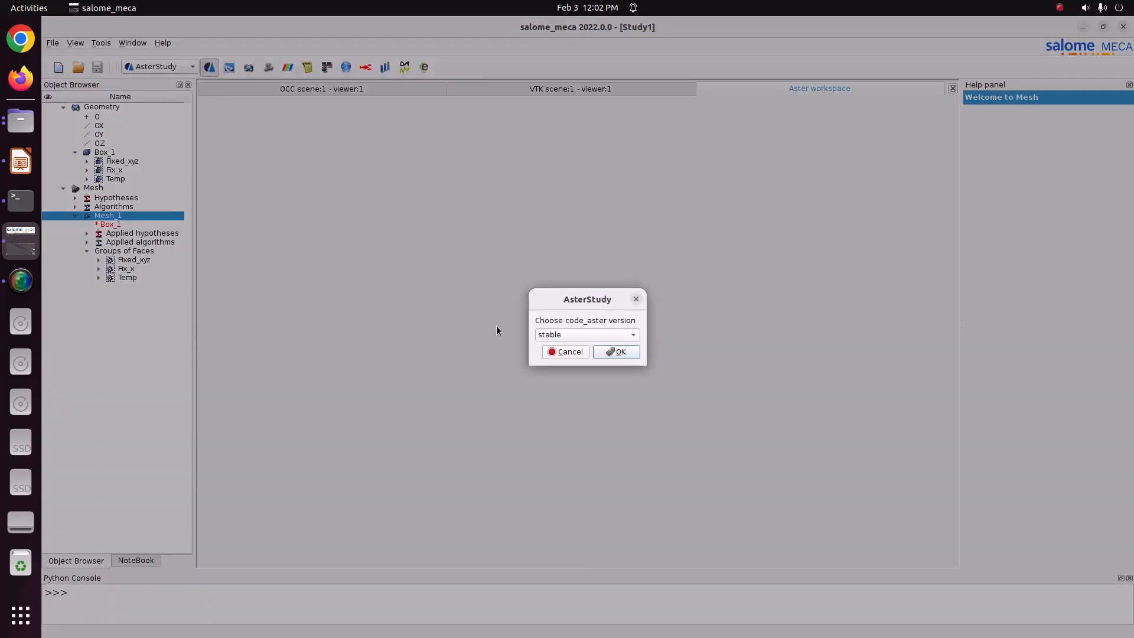
left_click(603, 351)
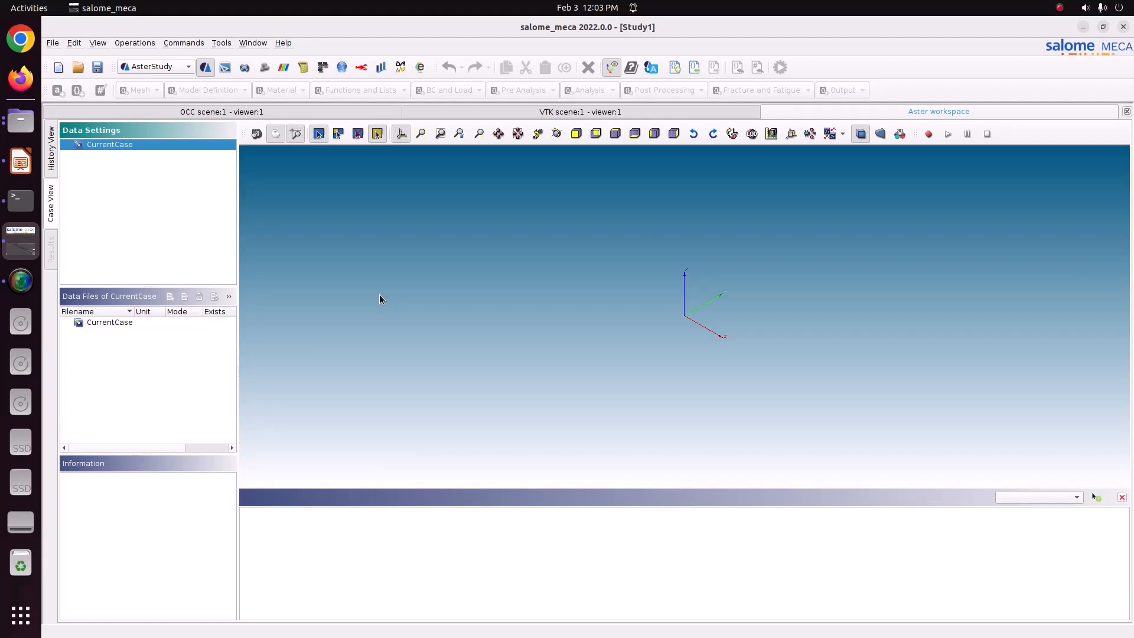
- Add a stage to CurrentCase with the thermo-mechanical analysis assistant, keeping the 3D model type
right_click(101, 146)
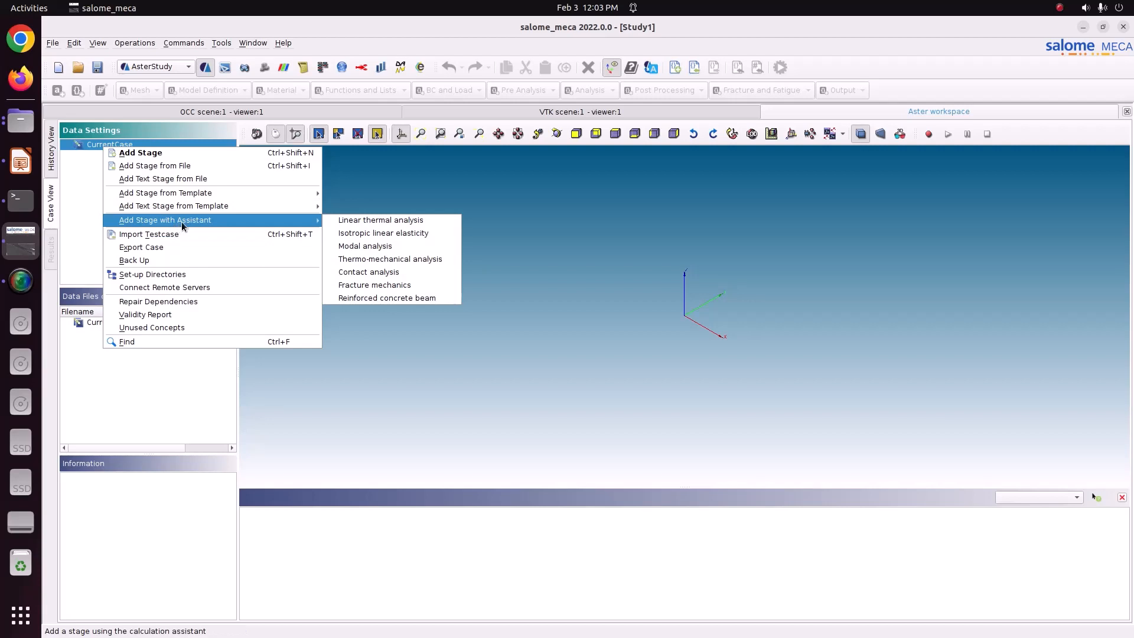
left_click(390, 259)
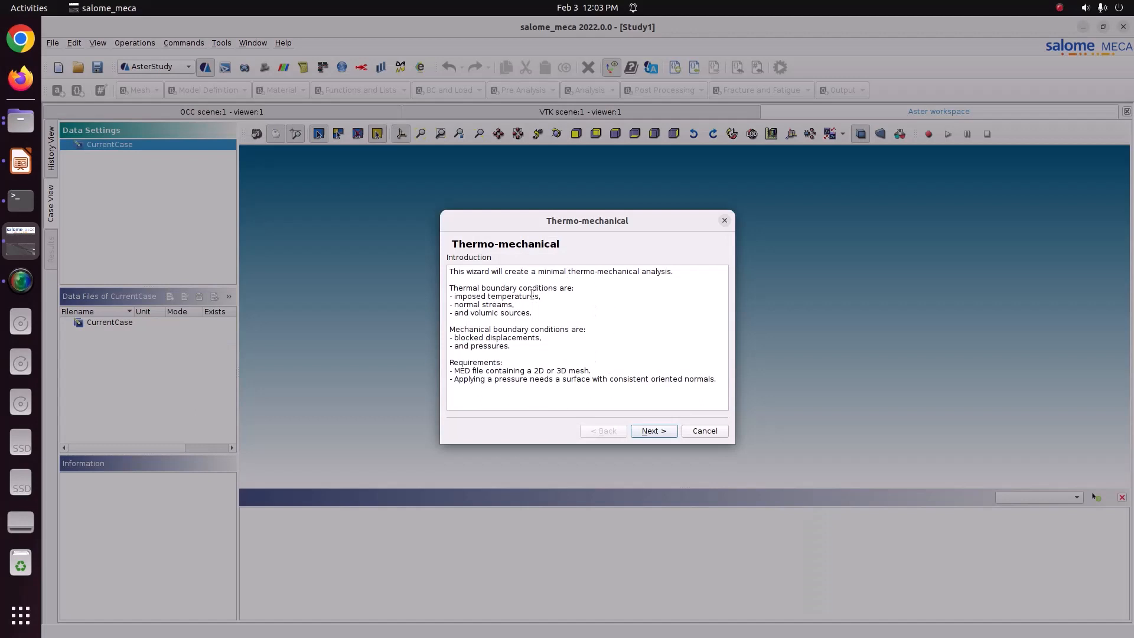
left_click(667, 432)
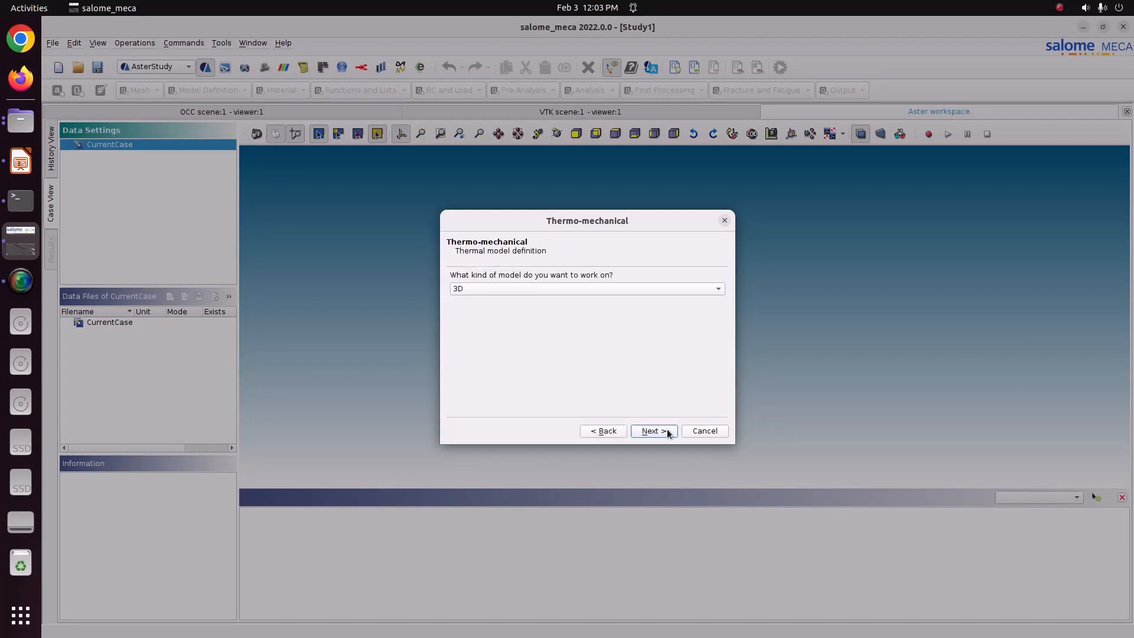
left_click(667, 432)
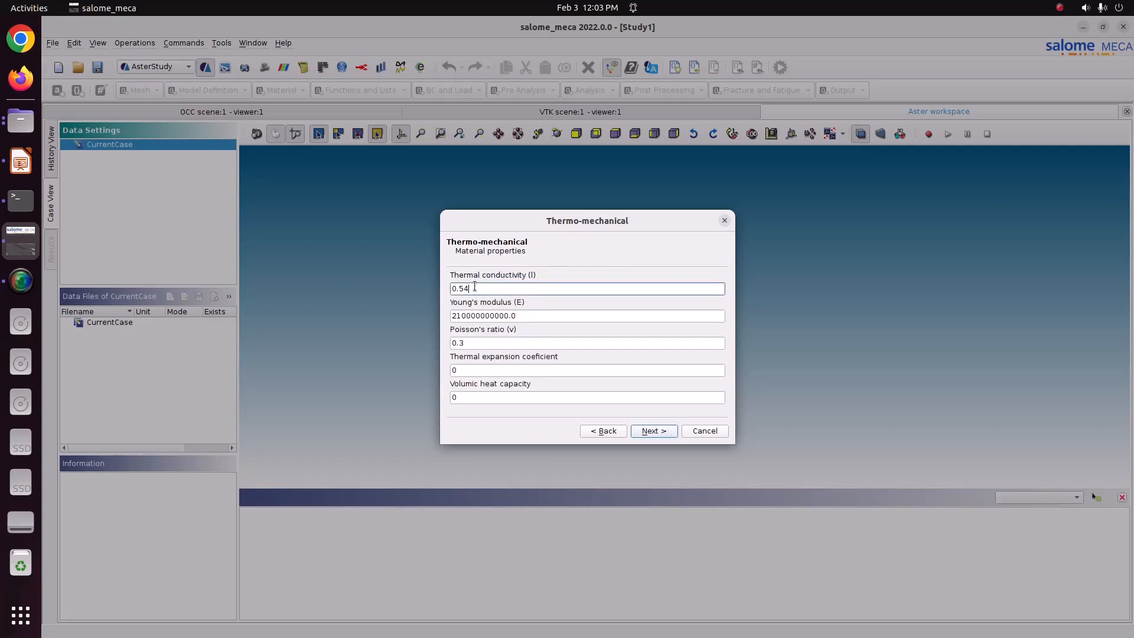
- Set the material's thermal conductivity to 40 and its thermal expansion coefficient to 12e-6
left_click_drag(475, 289, 441, 289)
type("40")
left_click(462, 371)
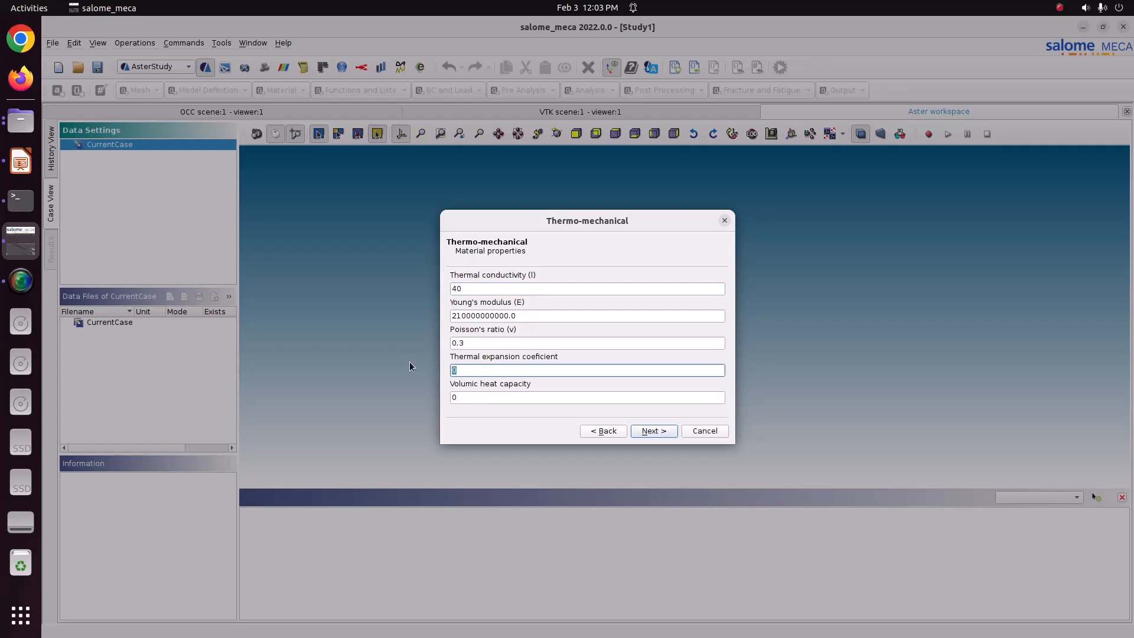
key("BackSpace")
type("12e-6")
left_click(653, 430)
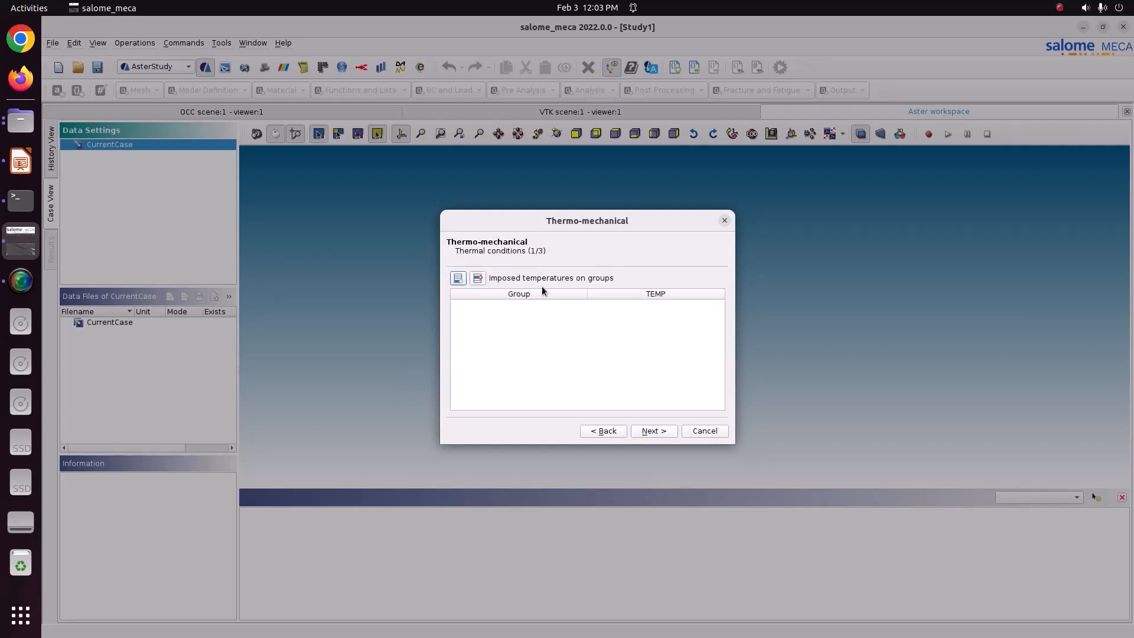
- Impose a temperature of 303 on the Temp group, checking the value against the Boundary Condition slide in LibreOffice Impress
left_click(456, 280)
left_click(483, 308)
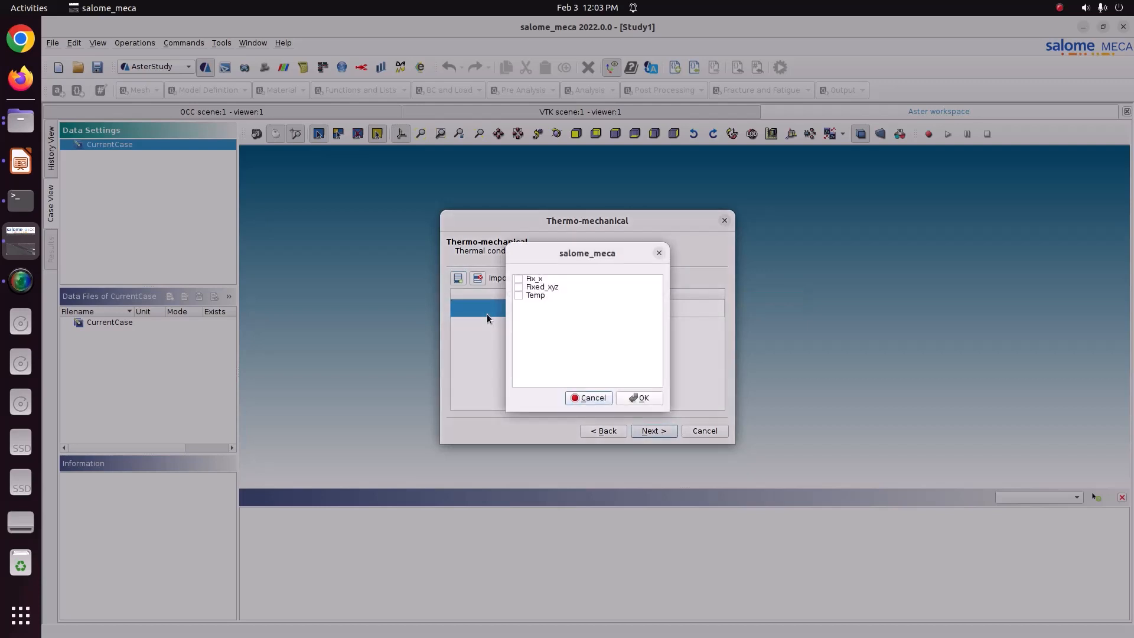
left_click(519, 296)
left_click(630, 398)
left_click(610, 309)
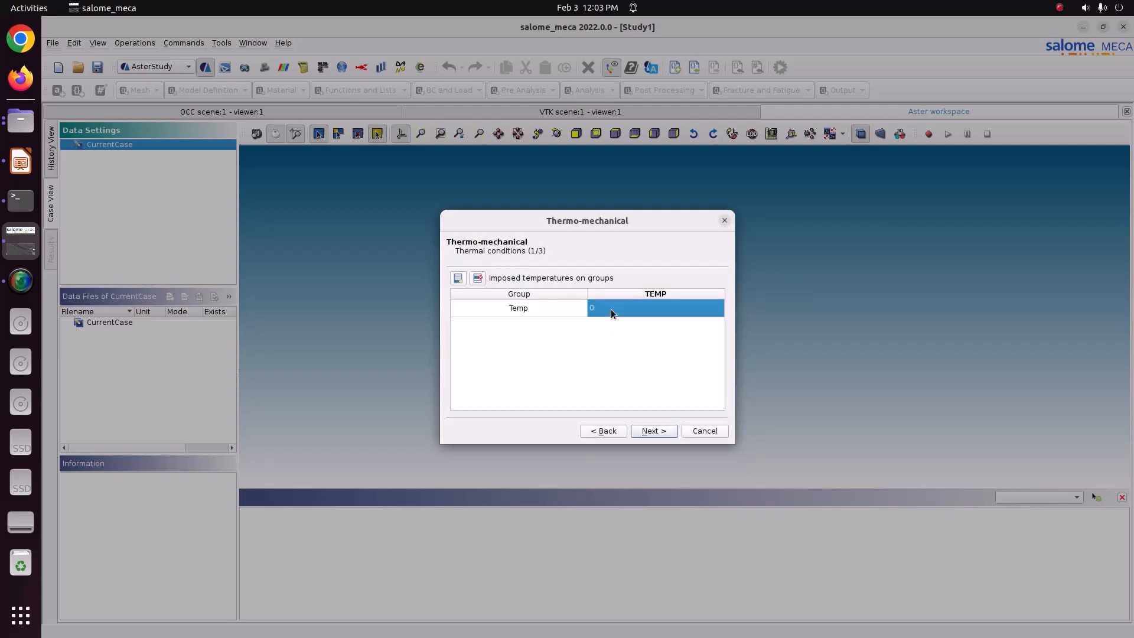
type("303")
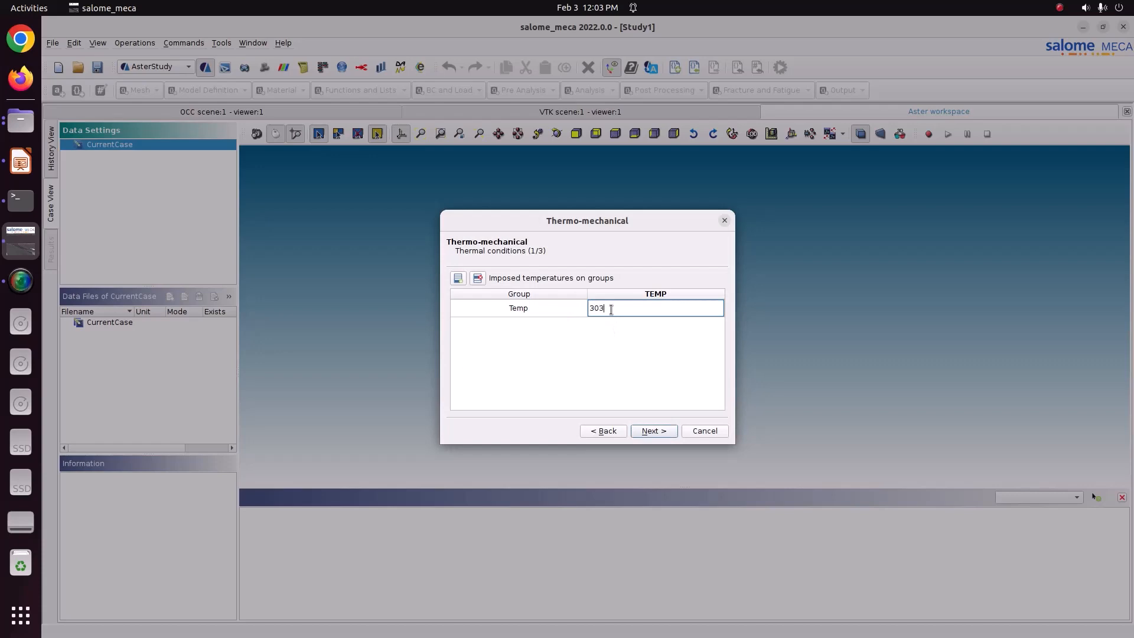
left_click(21, 161)
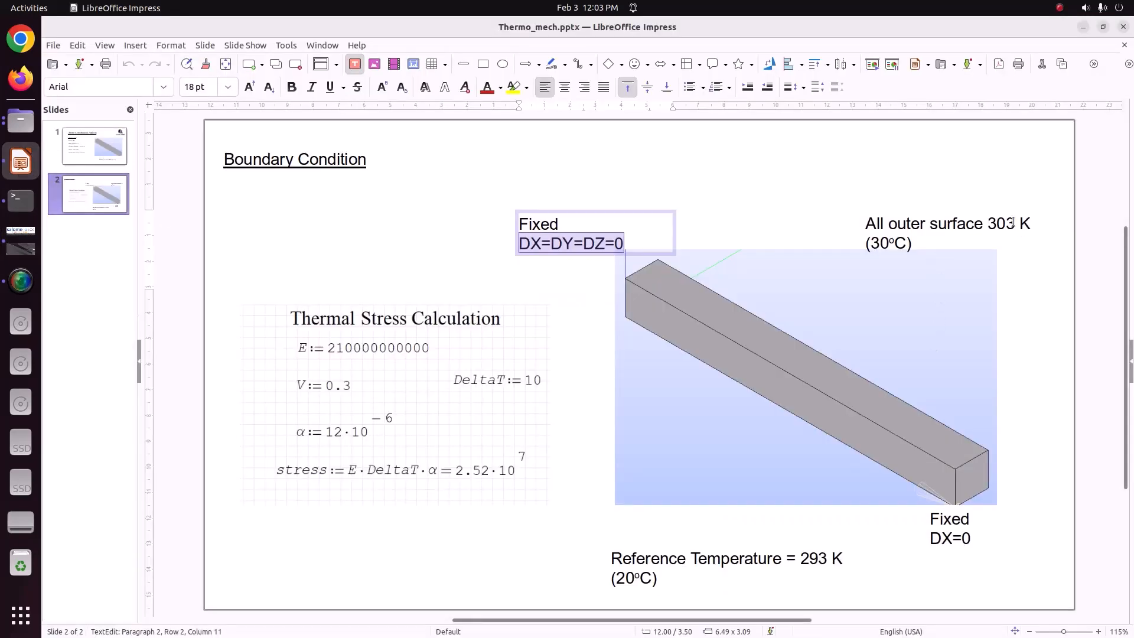
left_click(11, 242)
left_click(654, 430)
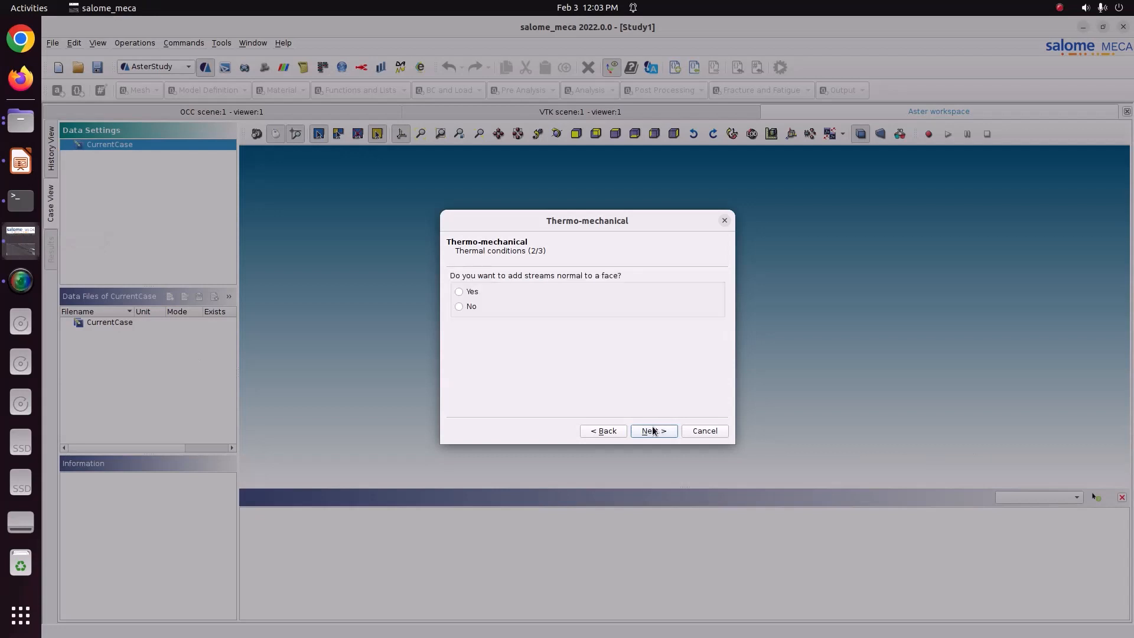
- Decline adding normal streams and volumic sources in the remaining thermal conditions
left_click(474, 311)
left_click(666, 434)
left_click(465, 307)
left_click(654, 430)
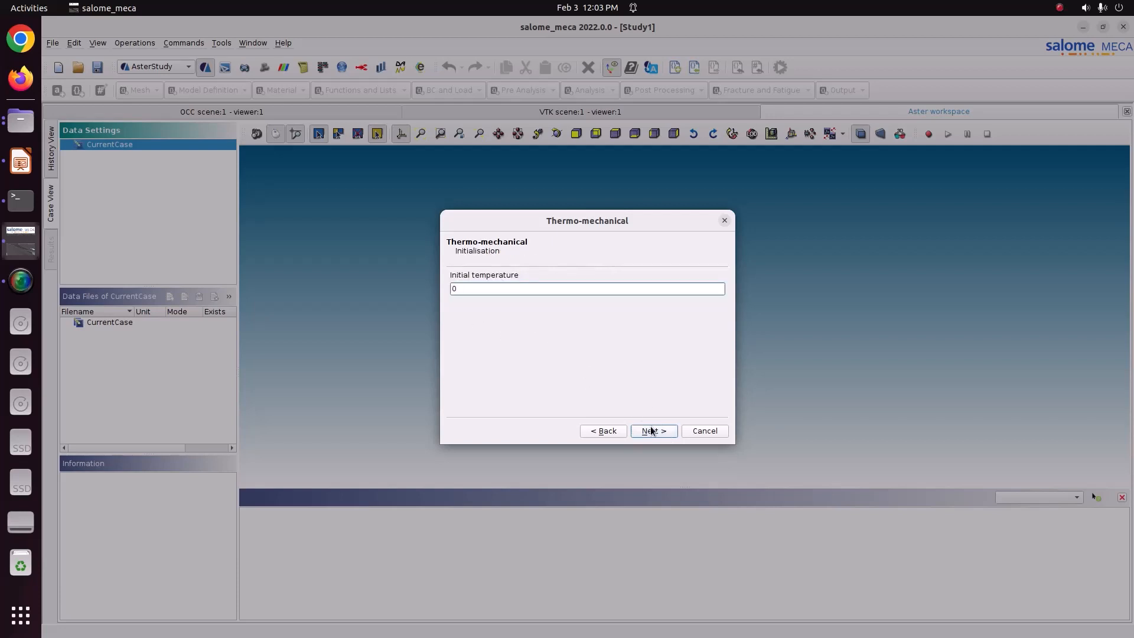
- Set the initial temperature of the thermo-mechanical analysis to 293
left_click_drag(475, 289, 402, 272)
type("293")
left_click(655, 431)
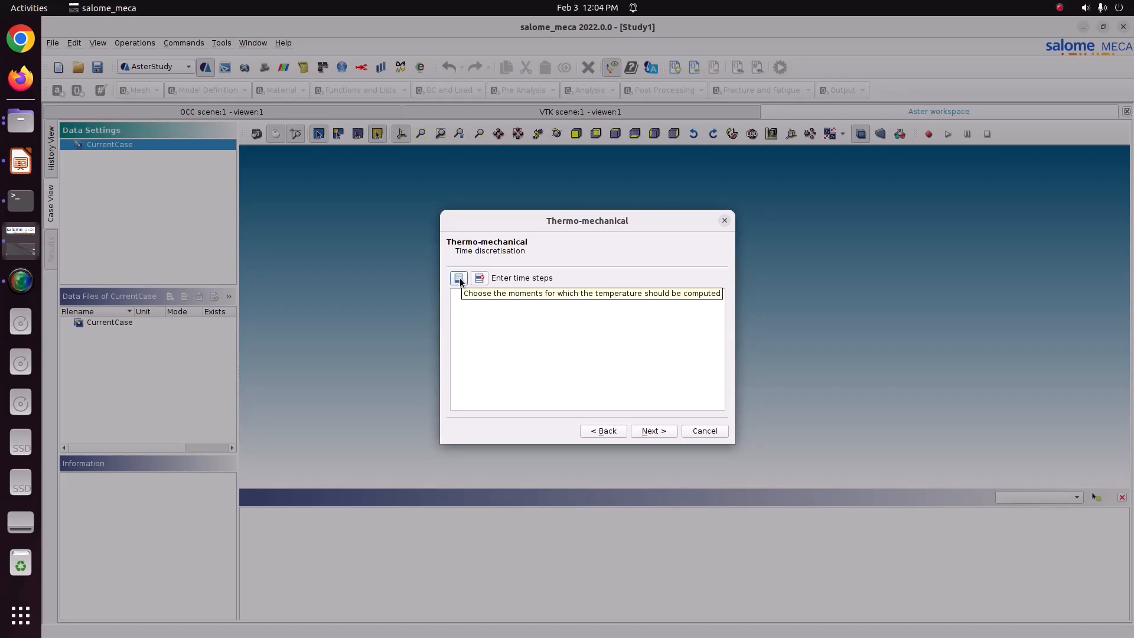
- Define time steps 0 and 1 for the temperature computation, and keep the mechanical model type as 3D
left_click(458, 279)
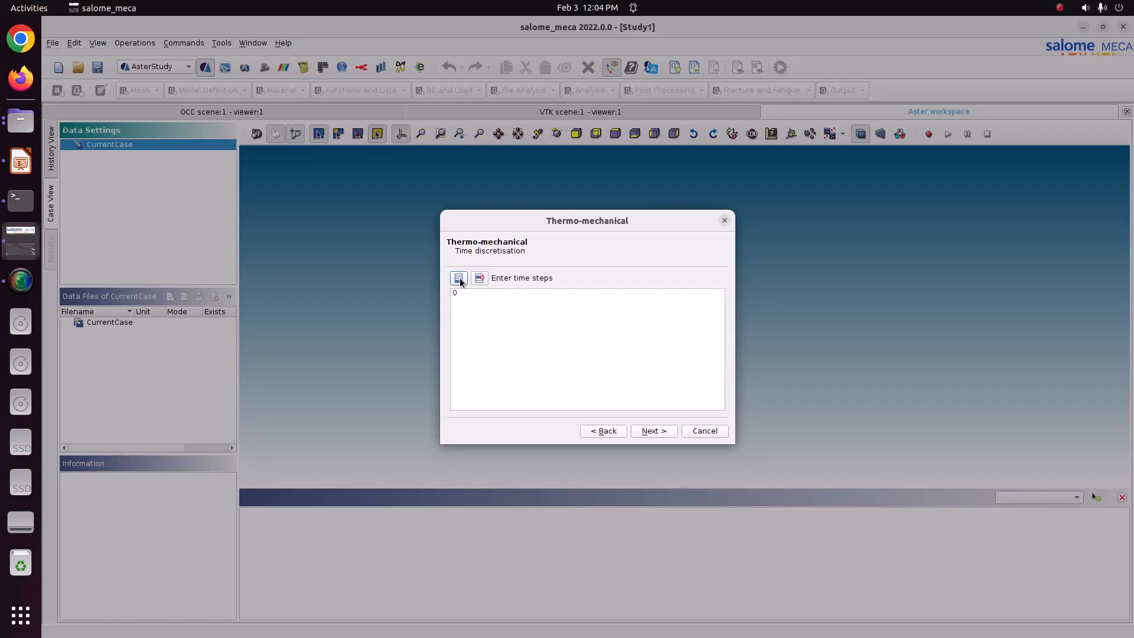
left_click(465, 295)
left_click(466, 299)
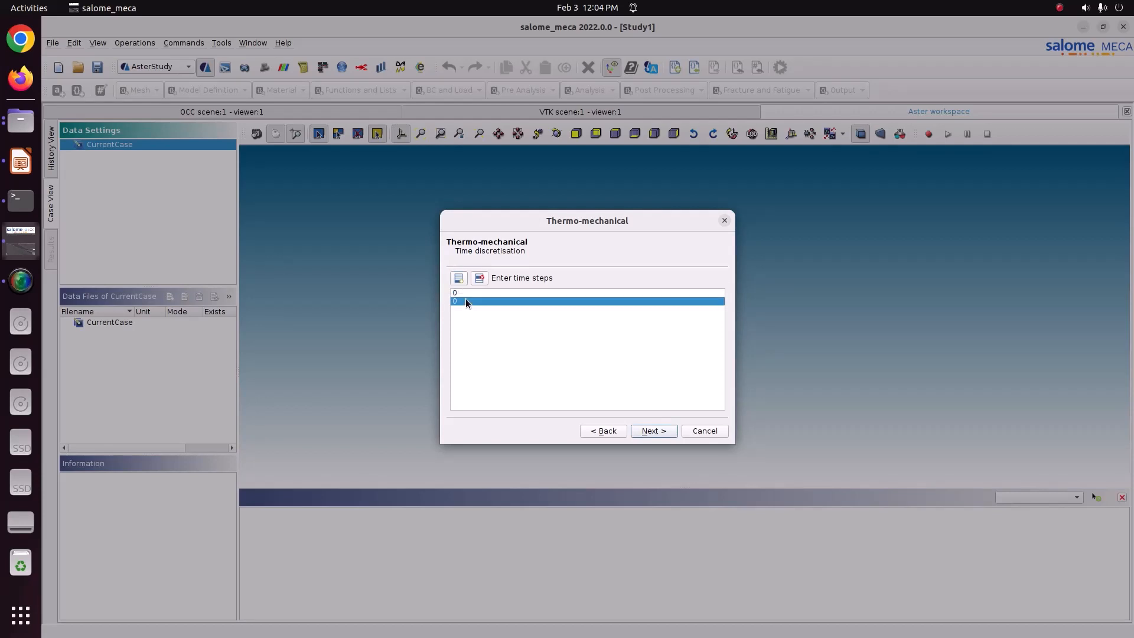
double_click(466, 302)
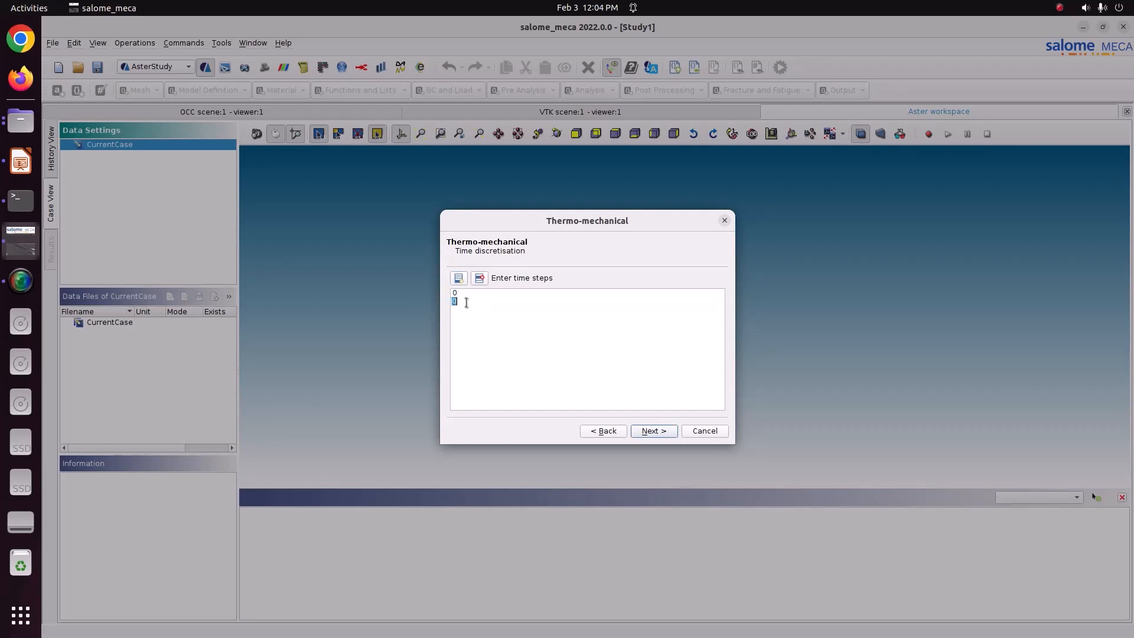
type("1")
left_click(467, 292)
left_click(473, 305)
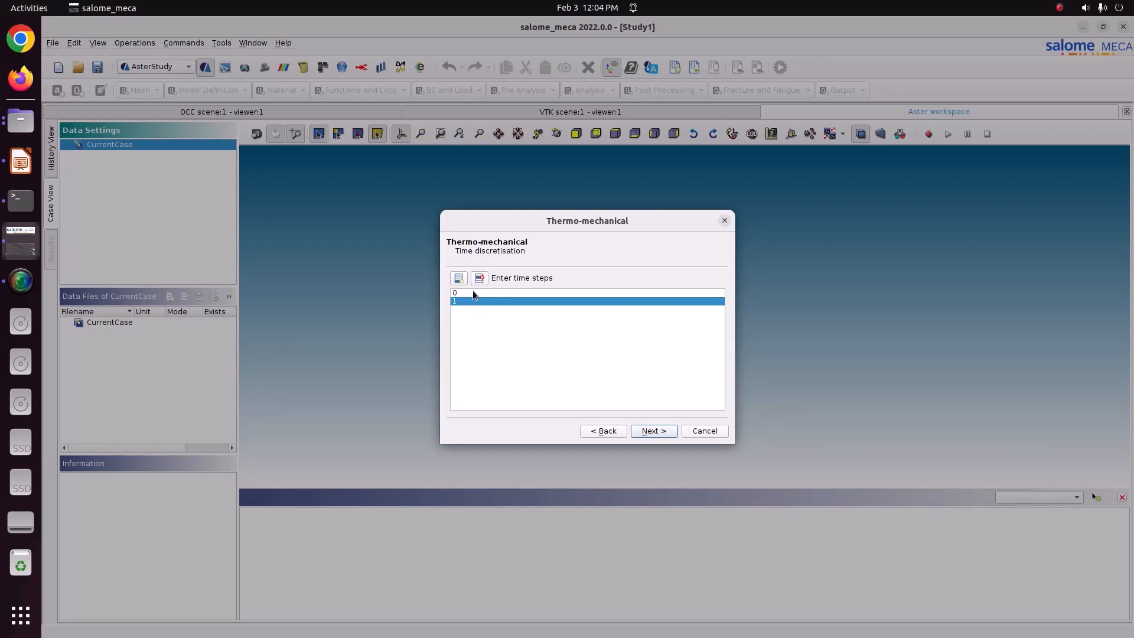
left_click(472, 291)
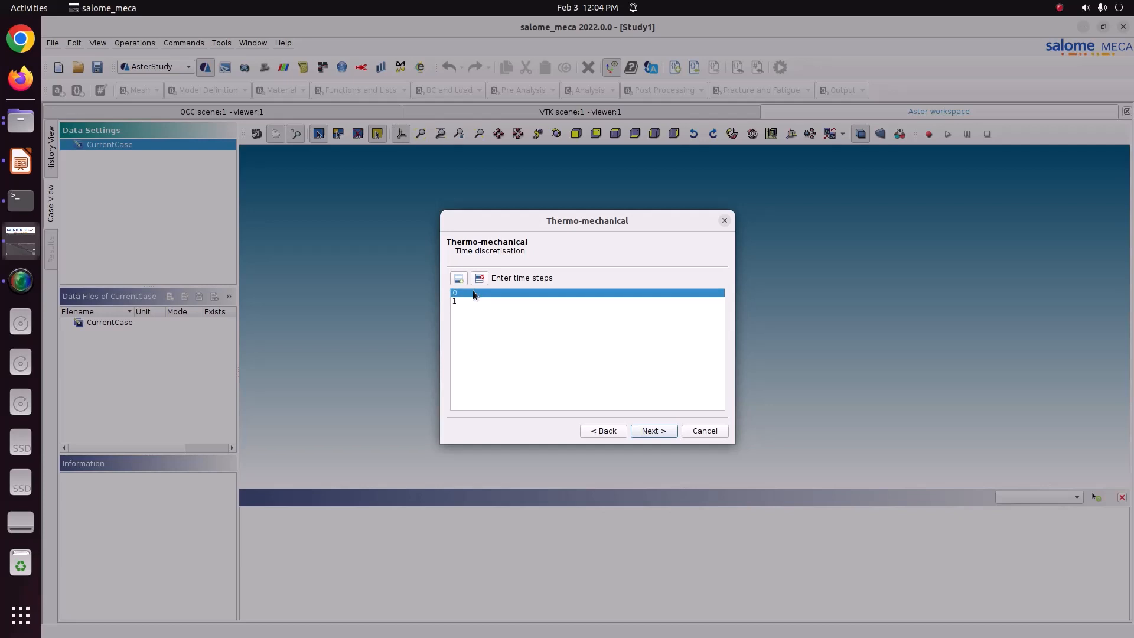
left_click(474, 302)
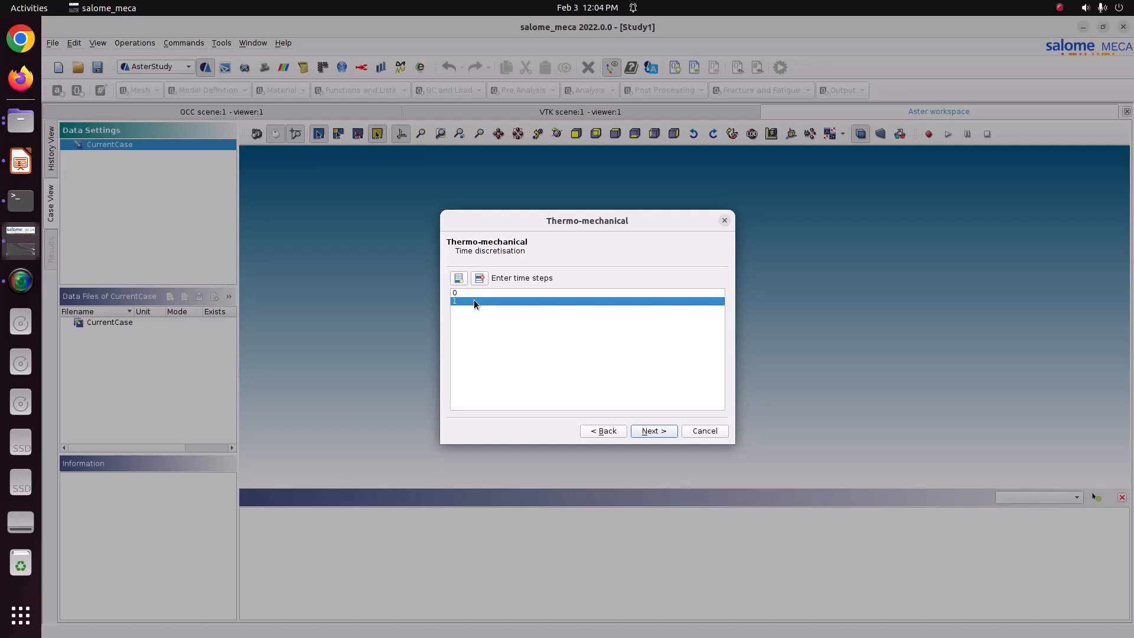
left_click(654, 432)
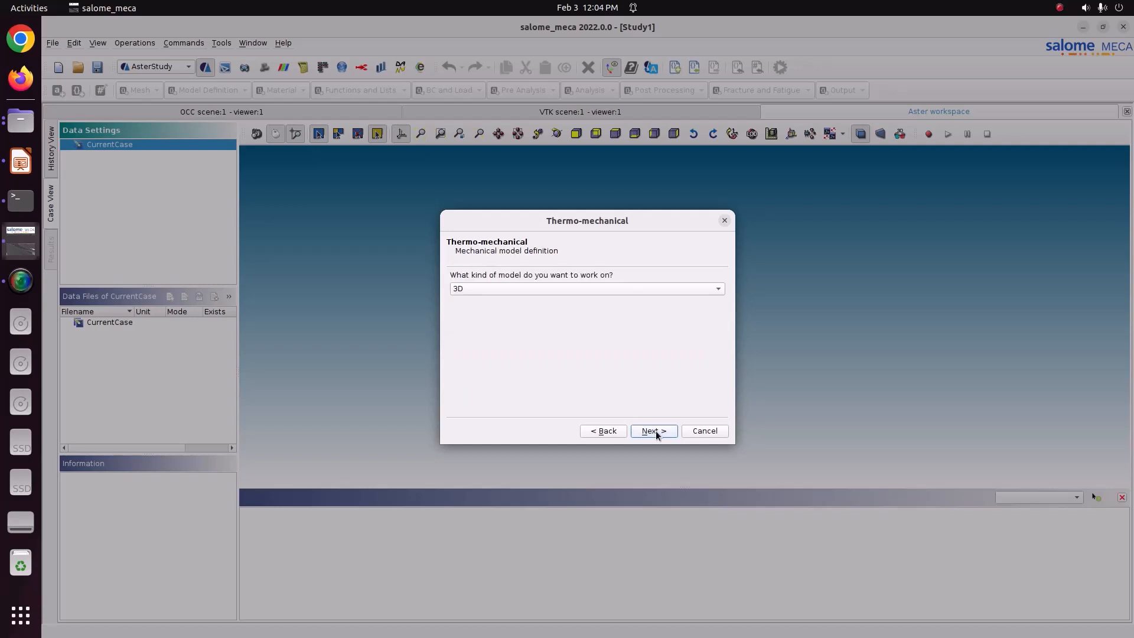
left_click(655, 430)
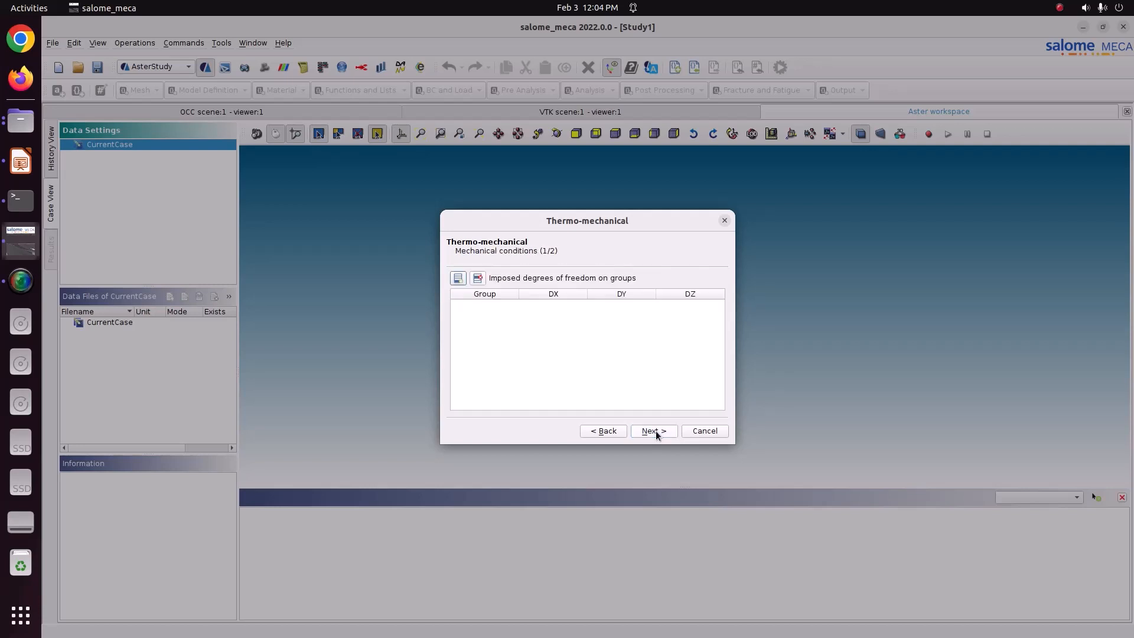
- Add an imposed degrees of freedom entry for the Fixed_xyz group, checking the constraints on the Boundary Condition slide in LibreOffice Impress
left_click(458, 278)
double_click(481, 309)
left_click(20, 160)
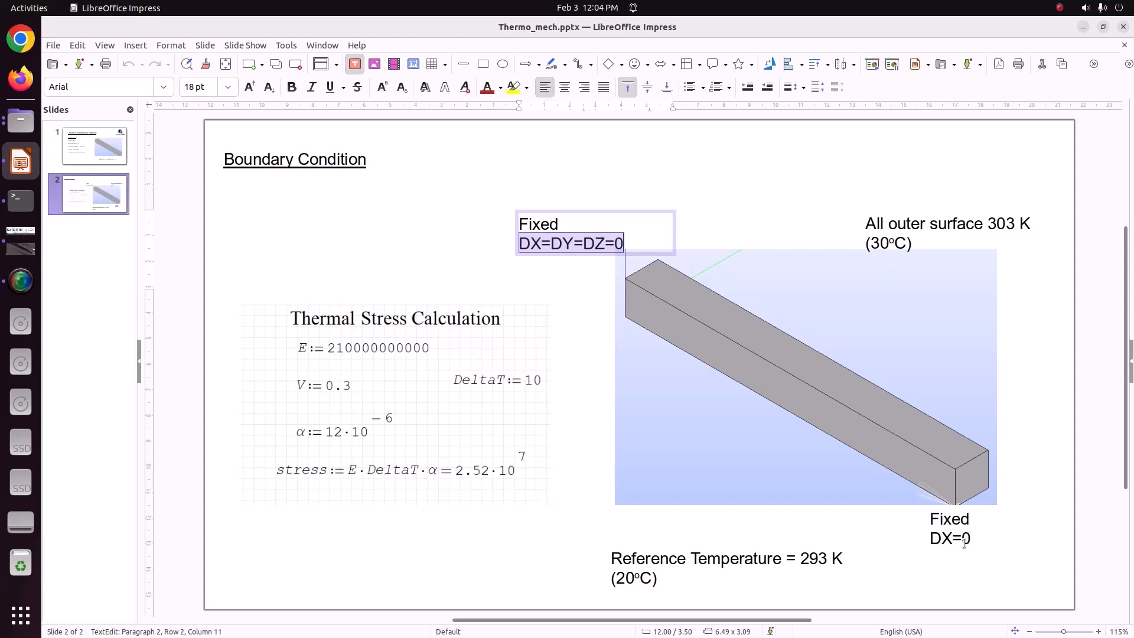
key("alt+Tab")
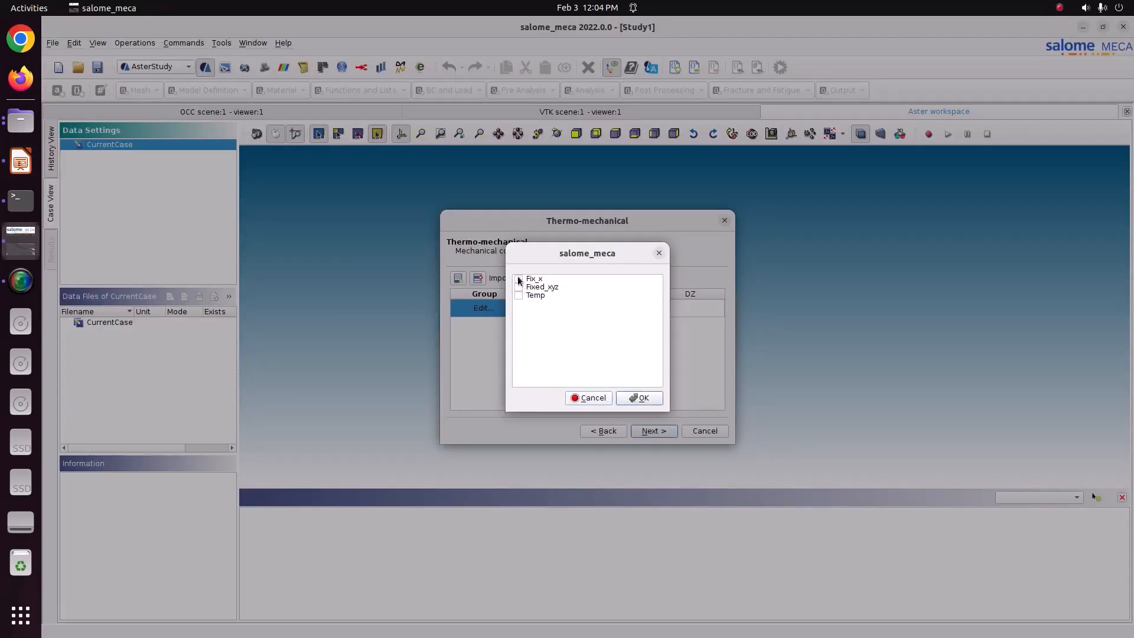
left_click(519, 287)
left_click(639, 397)
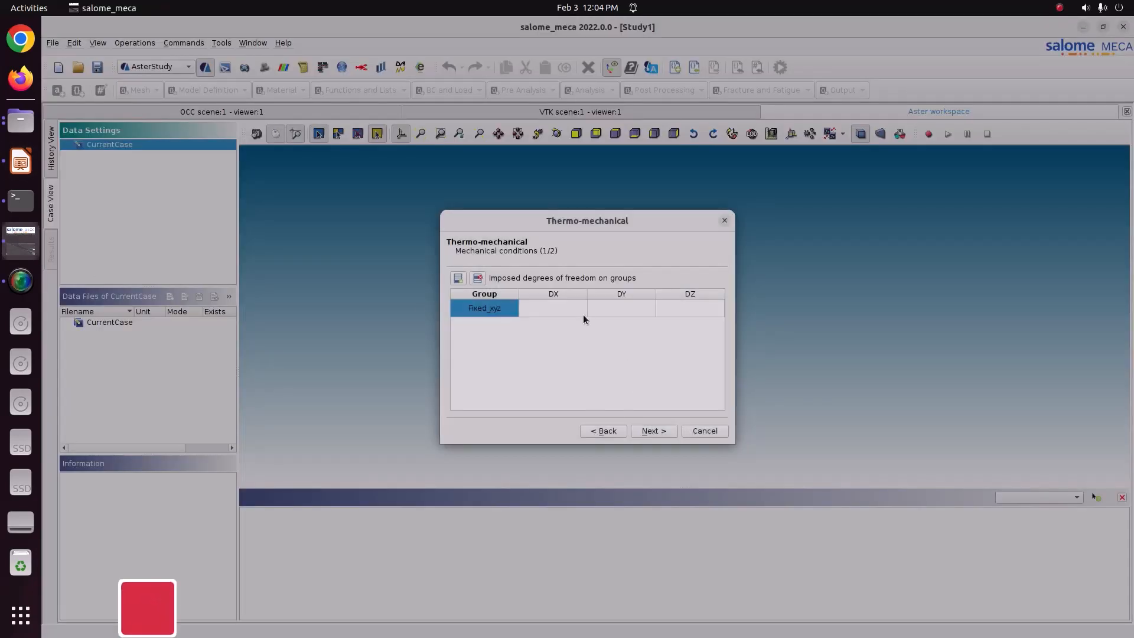
- Set DX, DY and DZ to 0 for the Fixed_xyz group
left_click(573, 308)
type("0")
key("Tab")
type("0")
key("Tab")
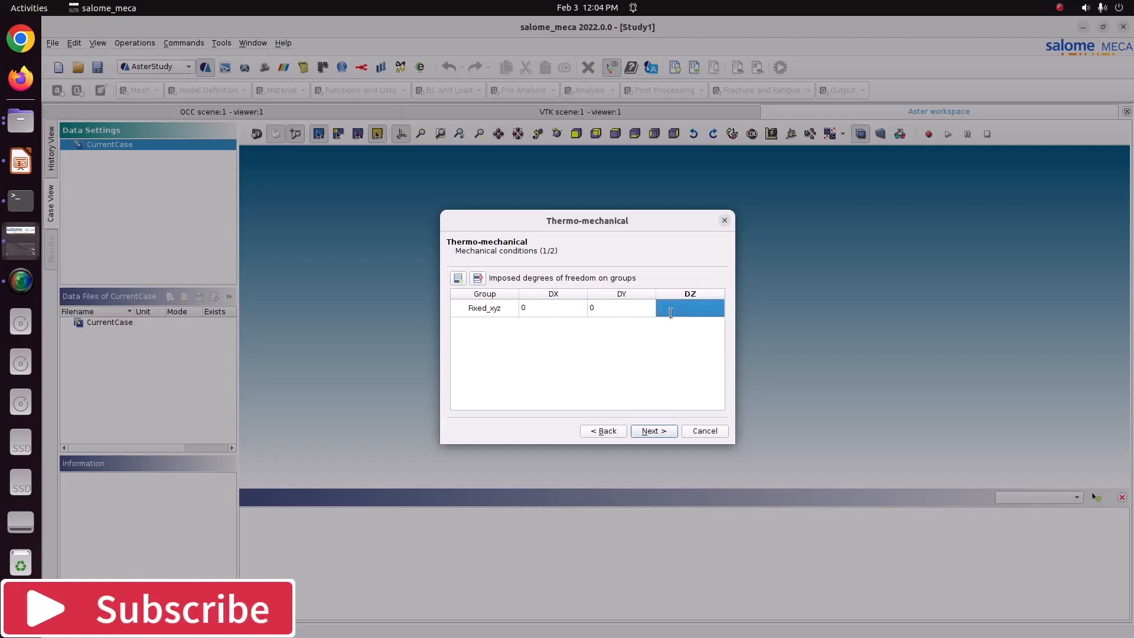
type("0")
key("Return")
- Add an imposed degrees of freedom entry for the Fix_x group with DX set to 0, leaving DY and DZ empty
left_click(465, 278)
left_click(484, 325)
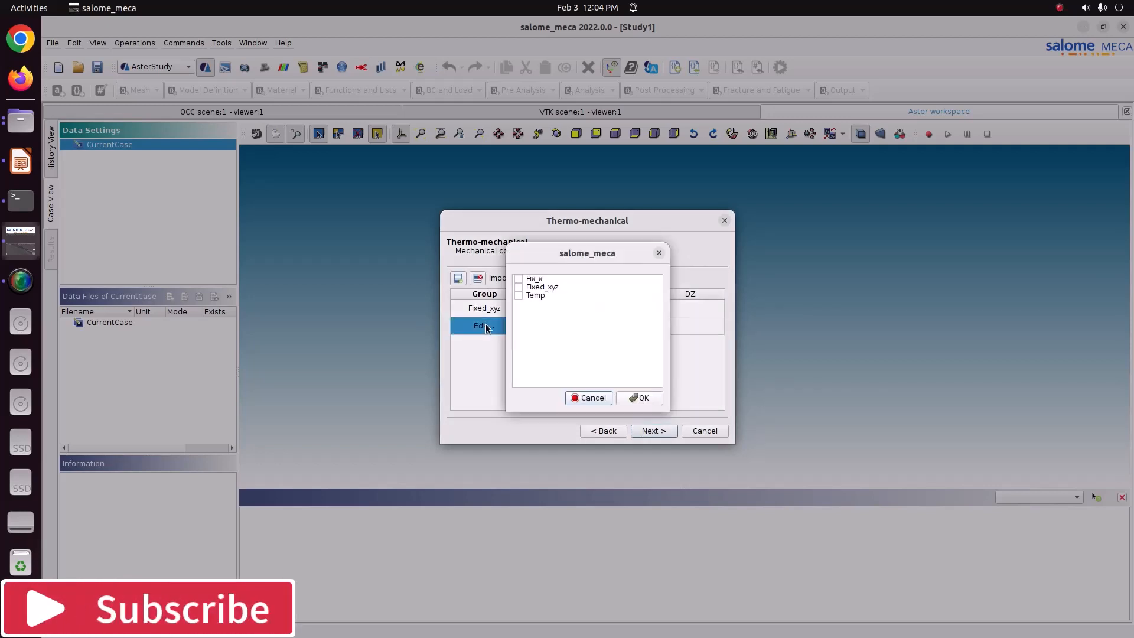
left_click(519, 279)
left_click(639, 398)
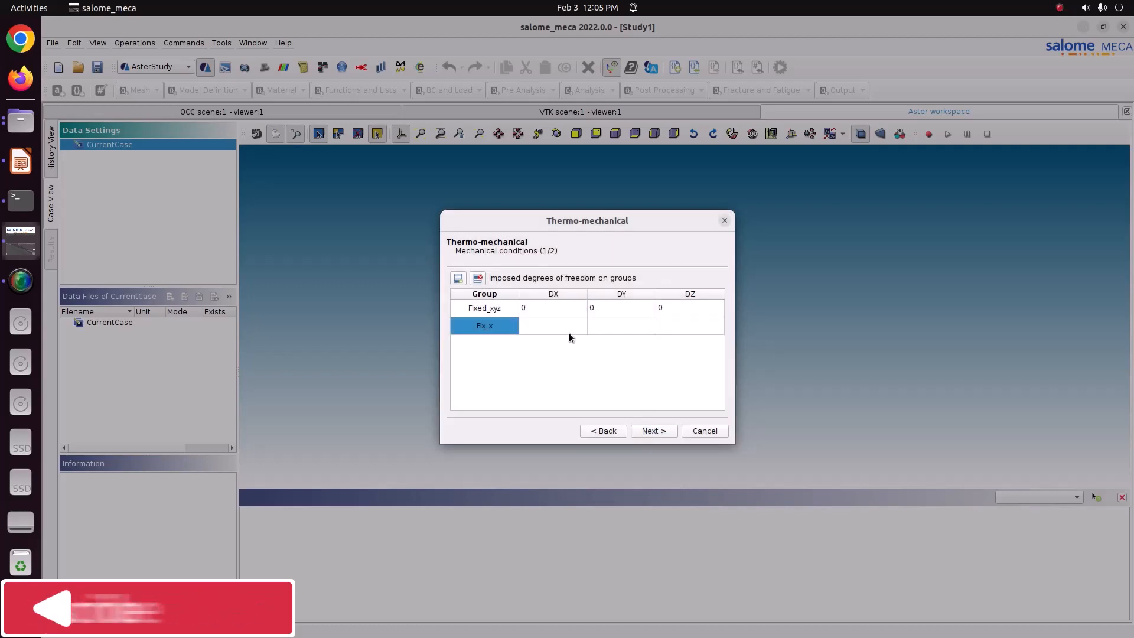
left_click(569, 330)
type("0")
key("Return")
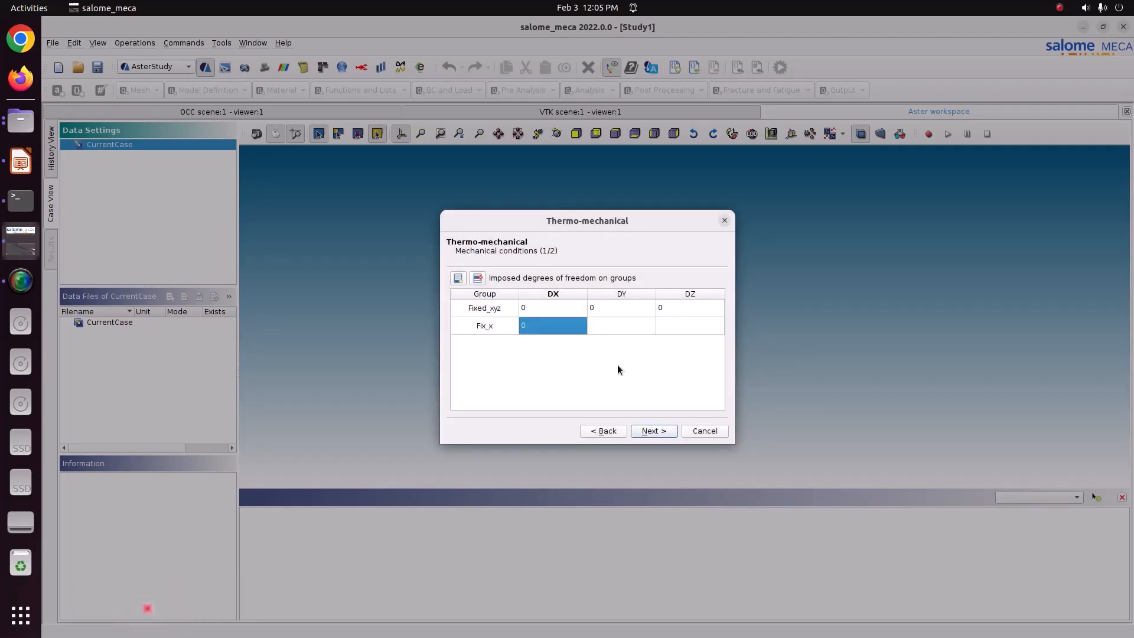
left_click(654, 431)
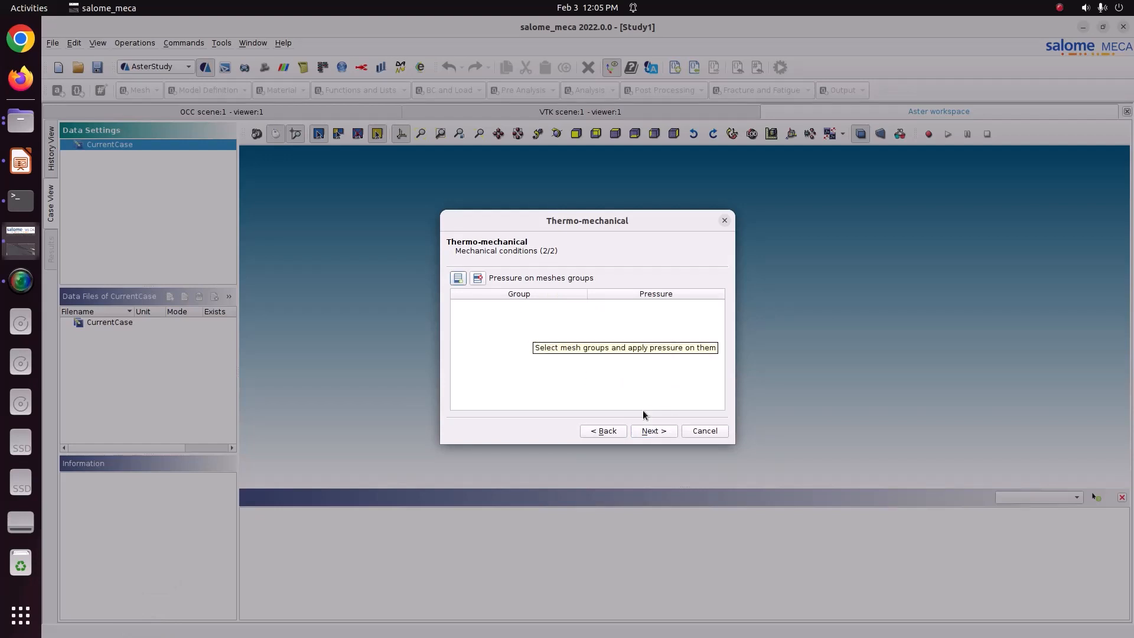
- Add a pressure entry on the Fixed_xyz group, keeping its pressure at 0
left_click(660, 431)
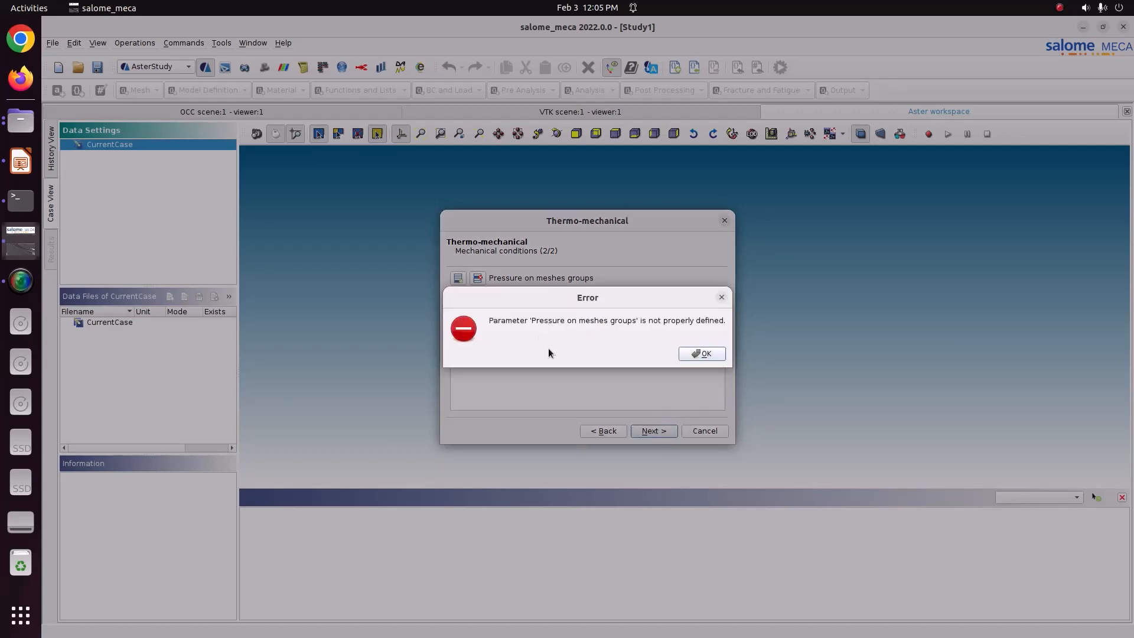
left_click(701, 354)
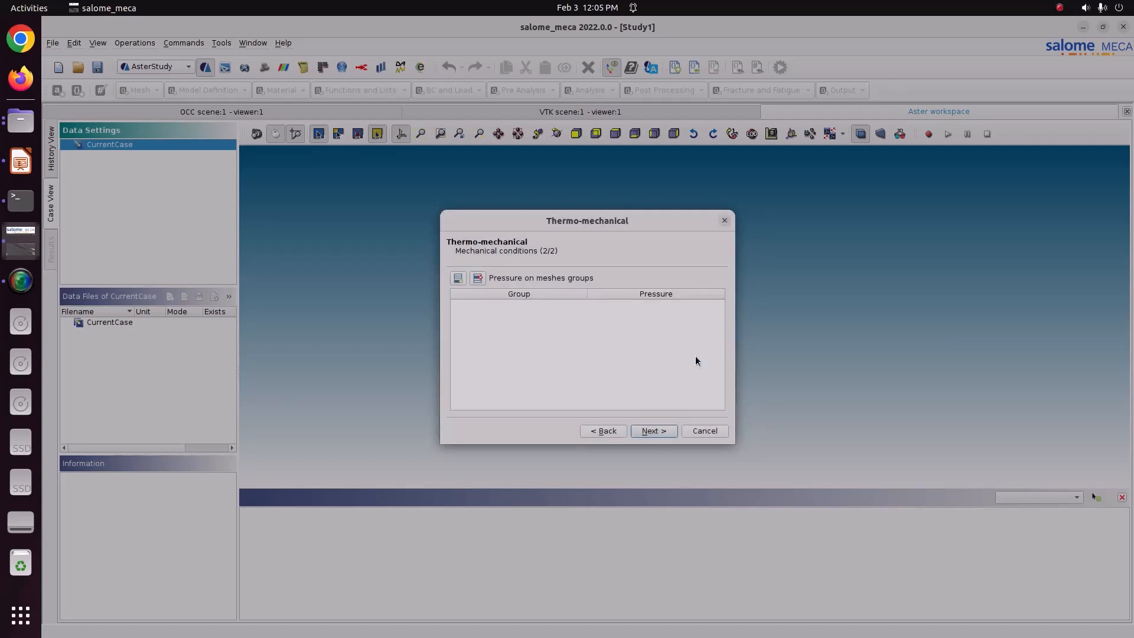
left_click(458, 281)
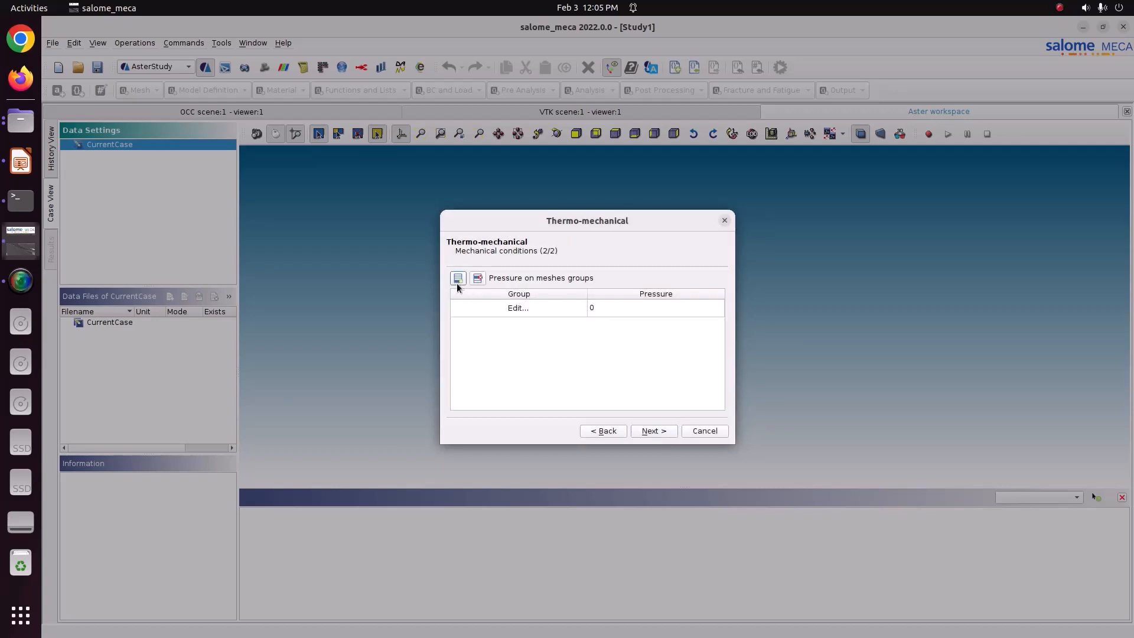
left_click(497, 316)
left_click(498, 316)
left_click(518, 287)
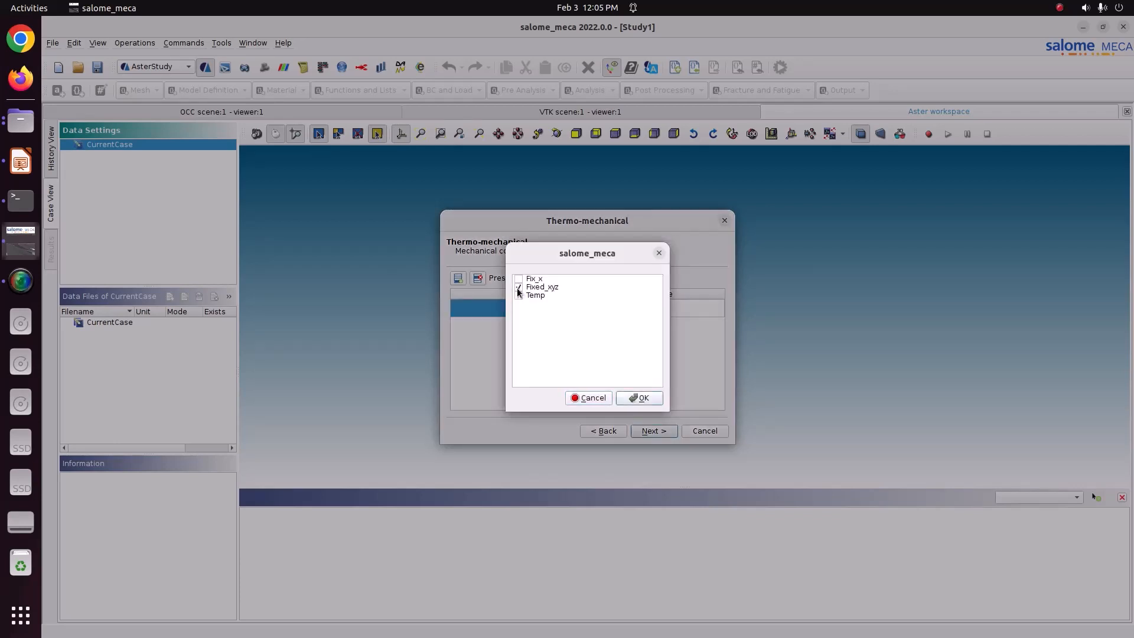
left_click(635, 397)
left_click(665, 431)
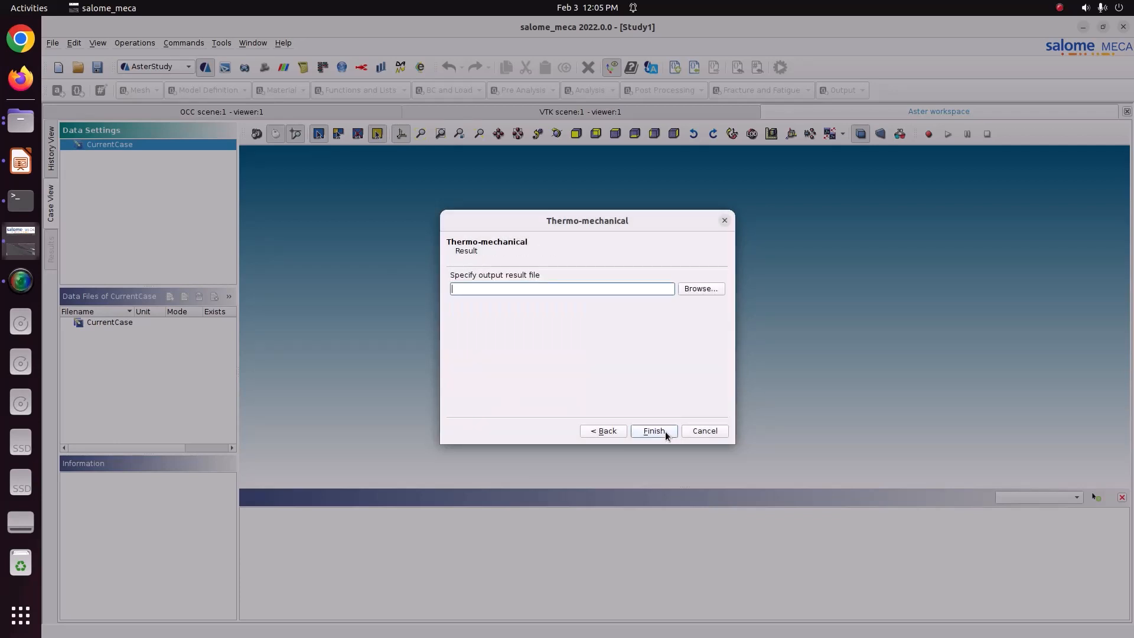
- Set the output result file to thermomech.rmed in the CODE_ASTER/78_thermo_mech_2 folder and finish the thermo-mechanical assistant
left_click(710, 292)
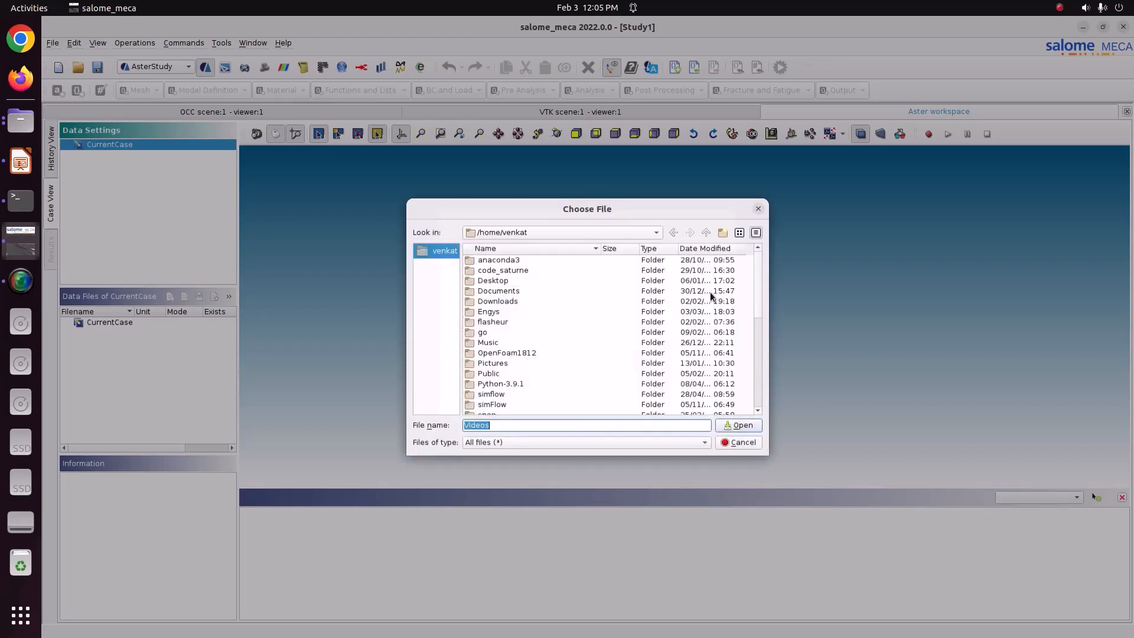
double_click(506, 364)
double_click(516, 303)
scroll(508, 275, "down", 2)
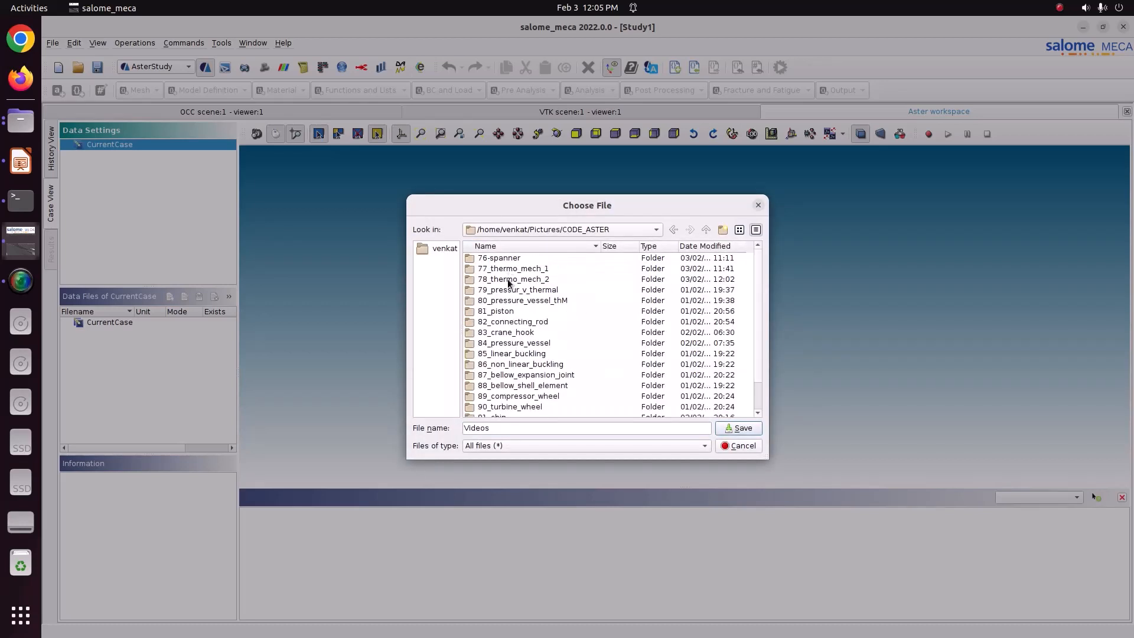
double_click(509, 279)
double_click(500, 428)
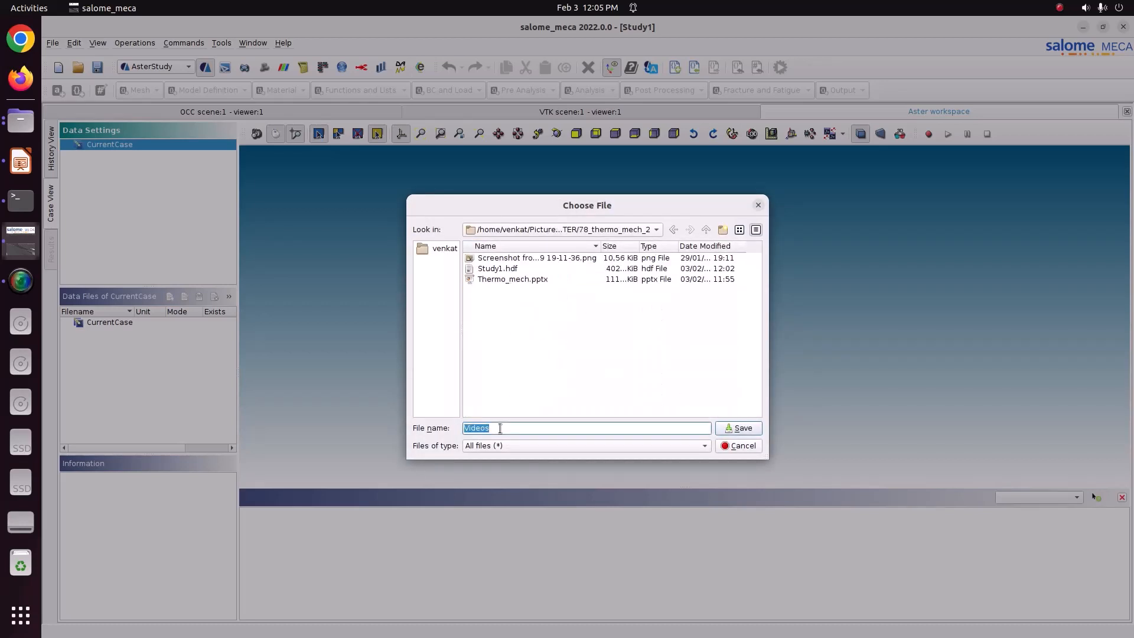
type("thermomech.rmed")
key("Return")
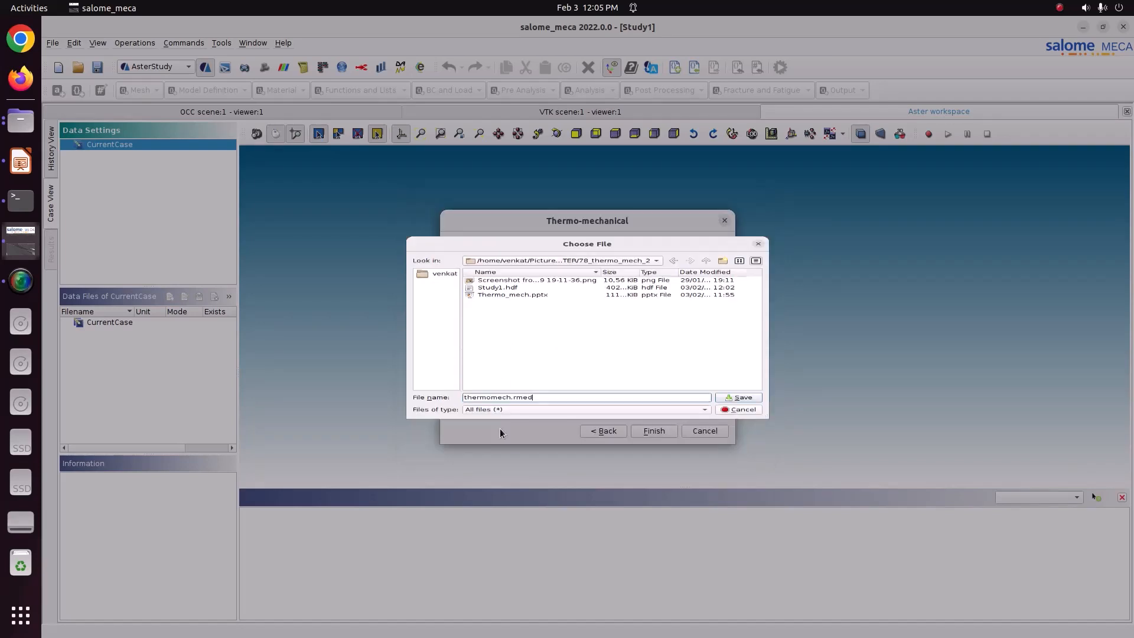
left_click(653, 430)
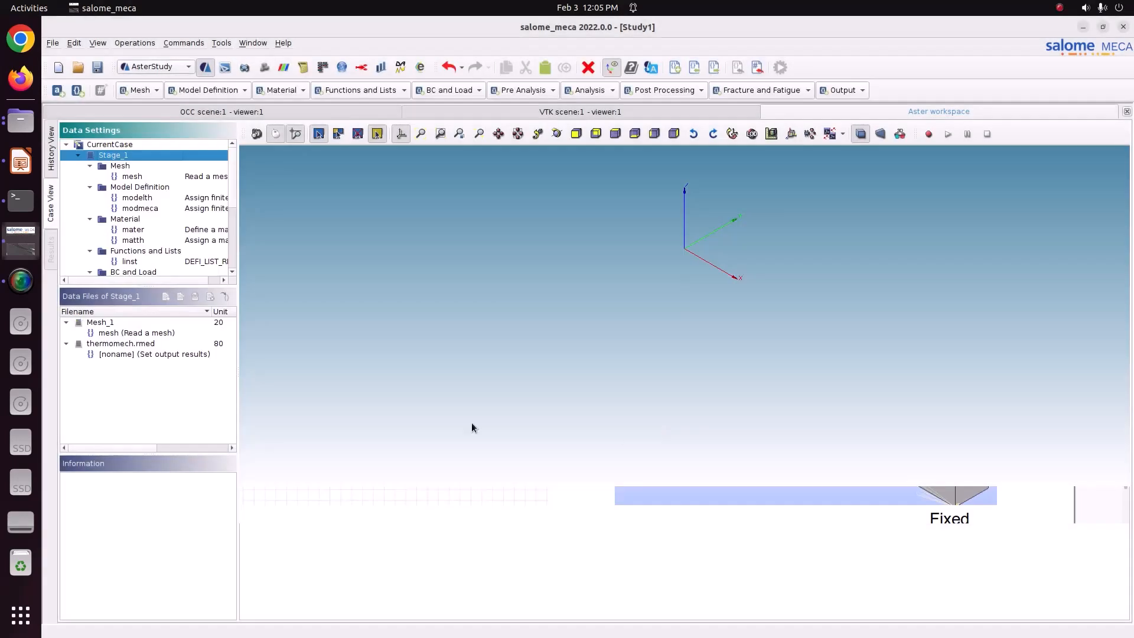
- Enlarge the Data Settings tree to fit all Stage_1 commands with their descriptions, and give the Information area more height
left_click_drag(120, 284, 188, 483)
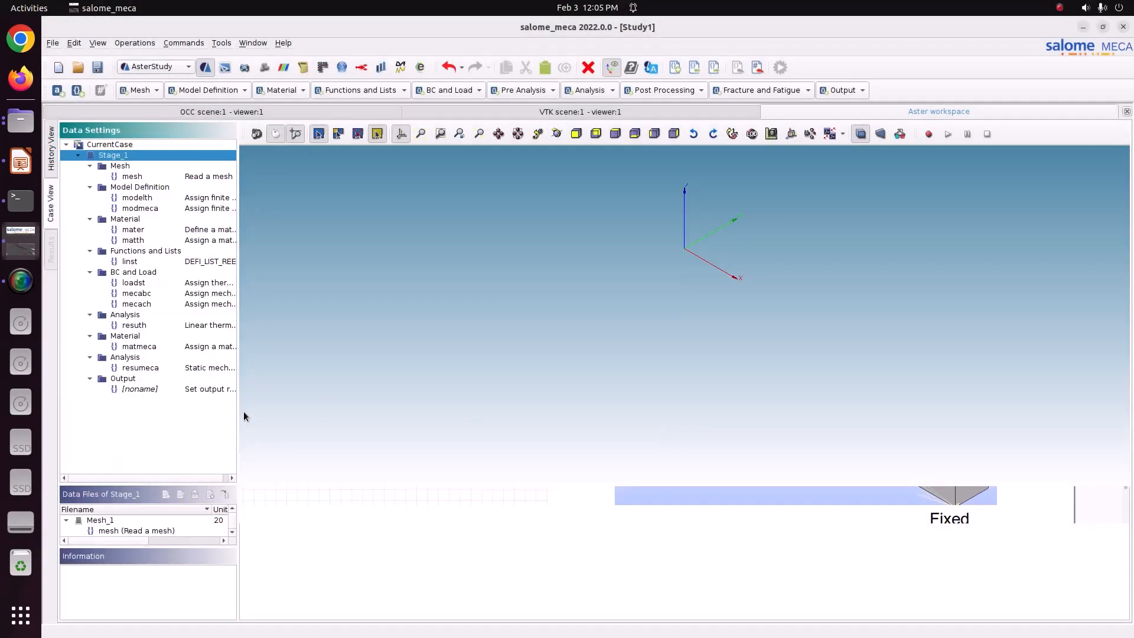
left_click_drag(237, 407, 345, 408)
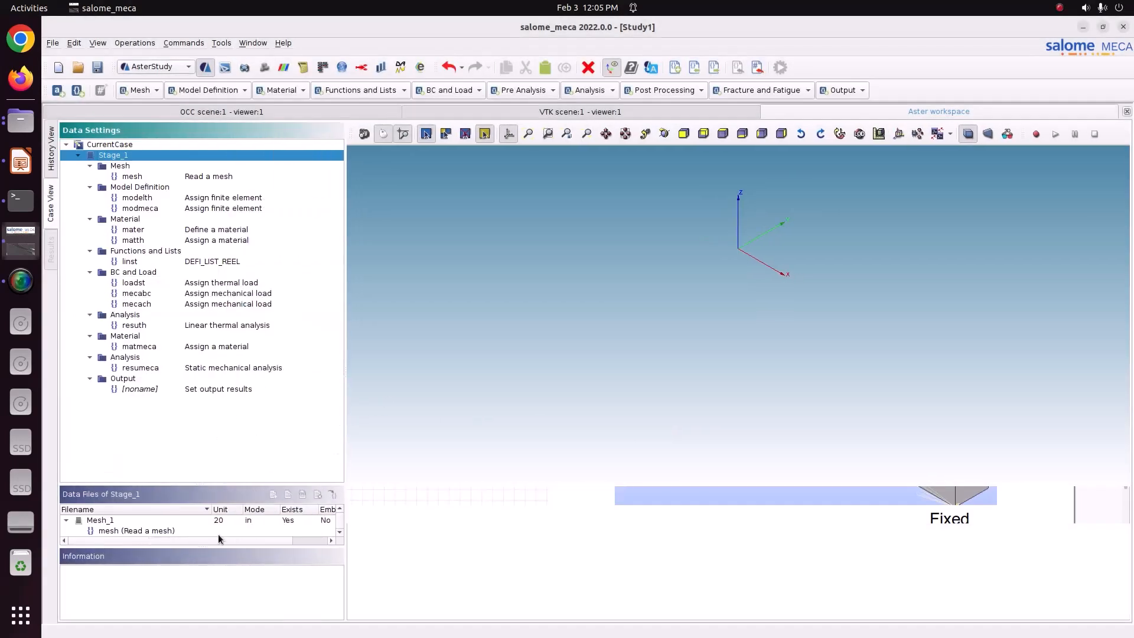
left_click_drag(195, 546, 187, 475)
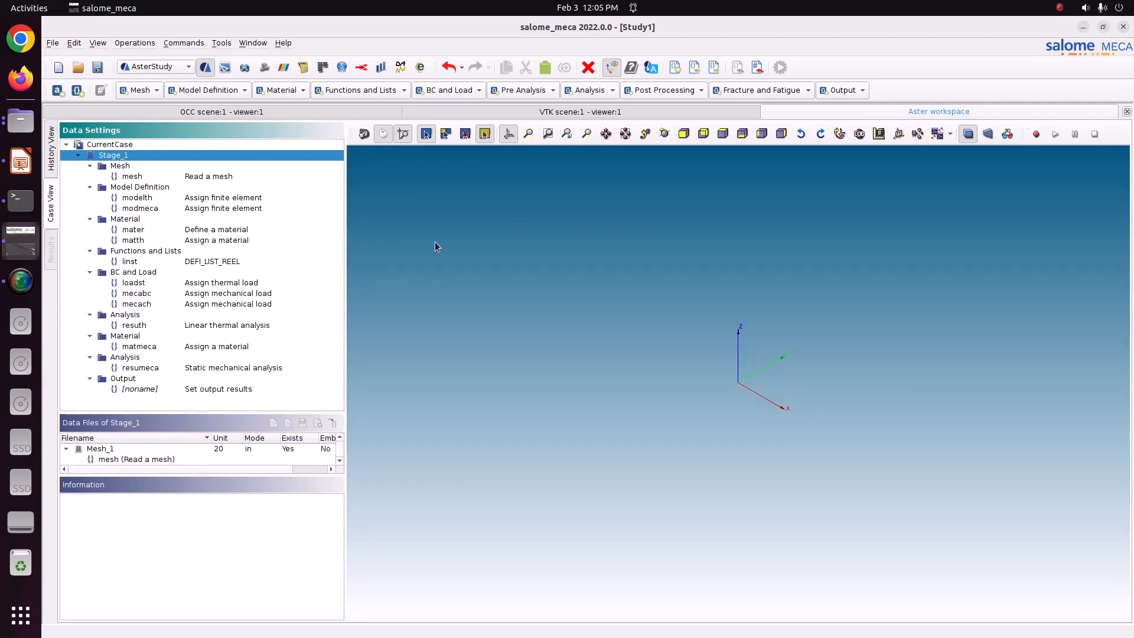
- Review the command text of mesh, modelth, modmeca and mater, checking the RHO_CP entry in the material definition
left_click(147, 178)
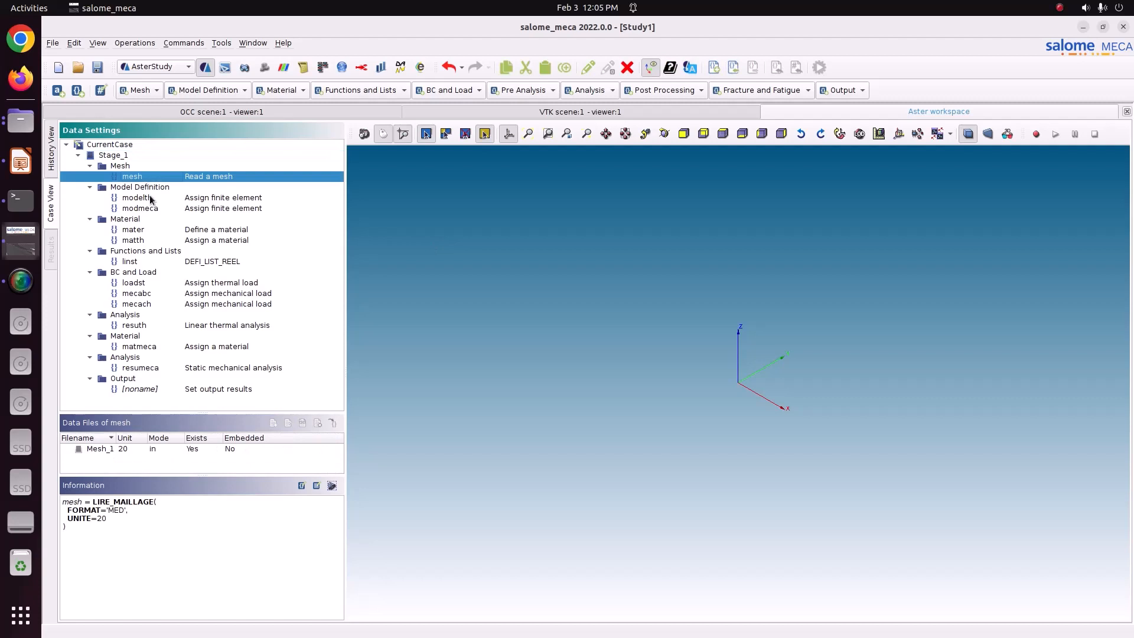
left_click(147, 197)
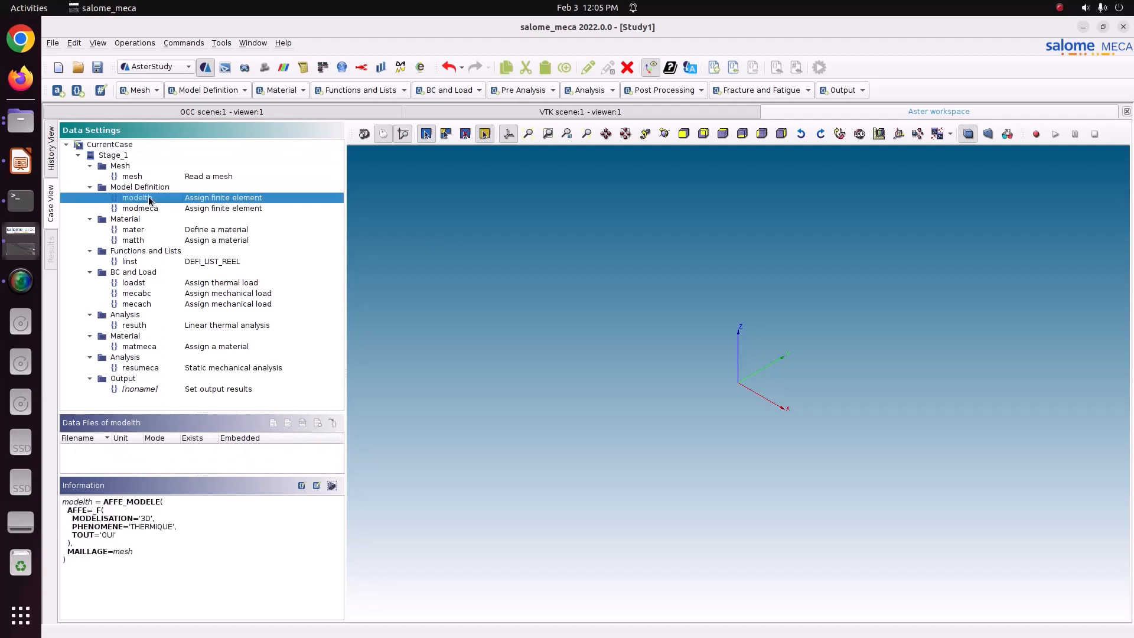
left_click(154, 208)
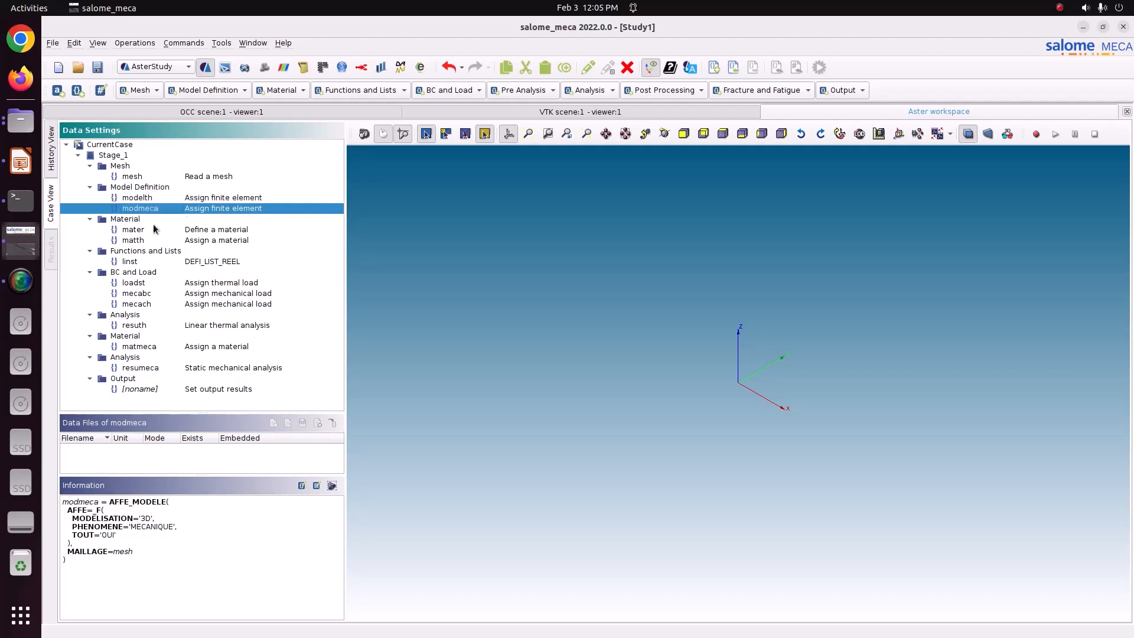
left_click(151, 229)
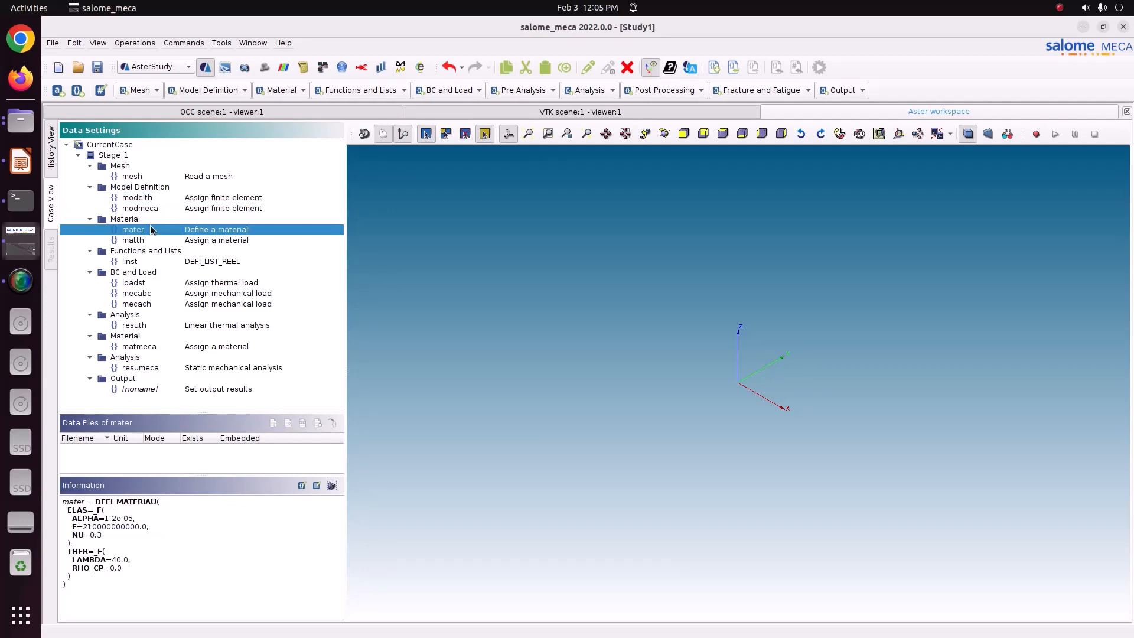
left_click(119, 568)
left_click(69, 568, "shift")
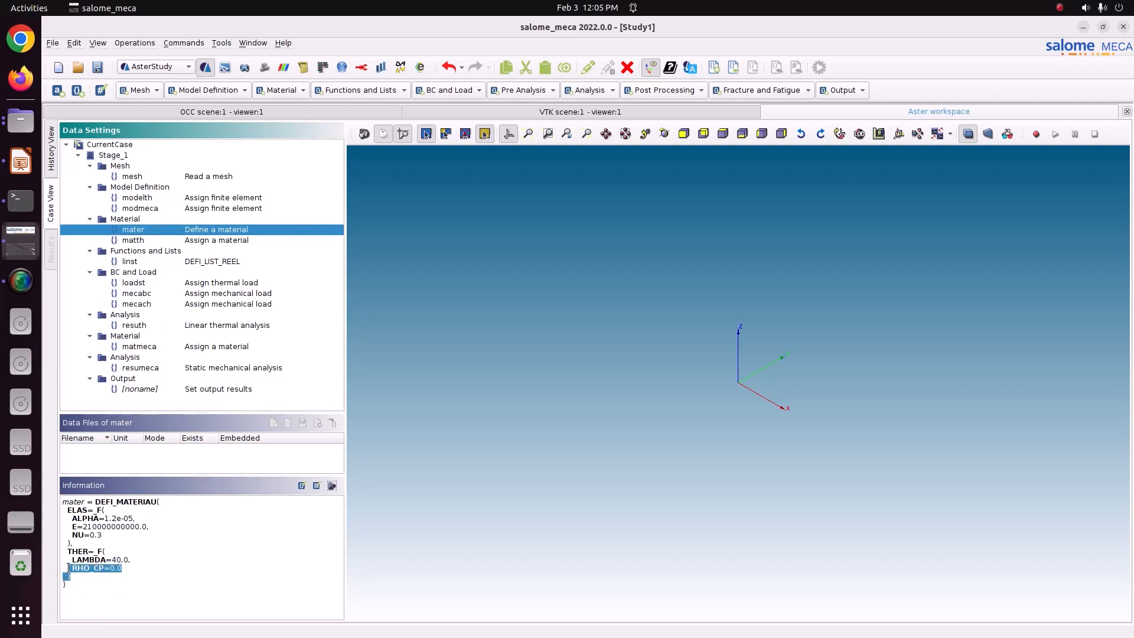
- Disable the volumetric heat capacity in the isotropic heat conduction of material mater and save the command
double_click(133, 230)
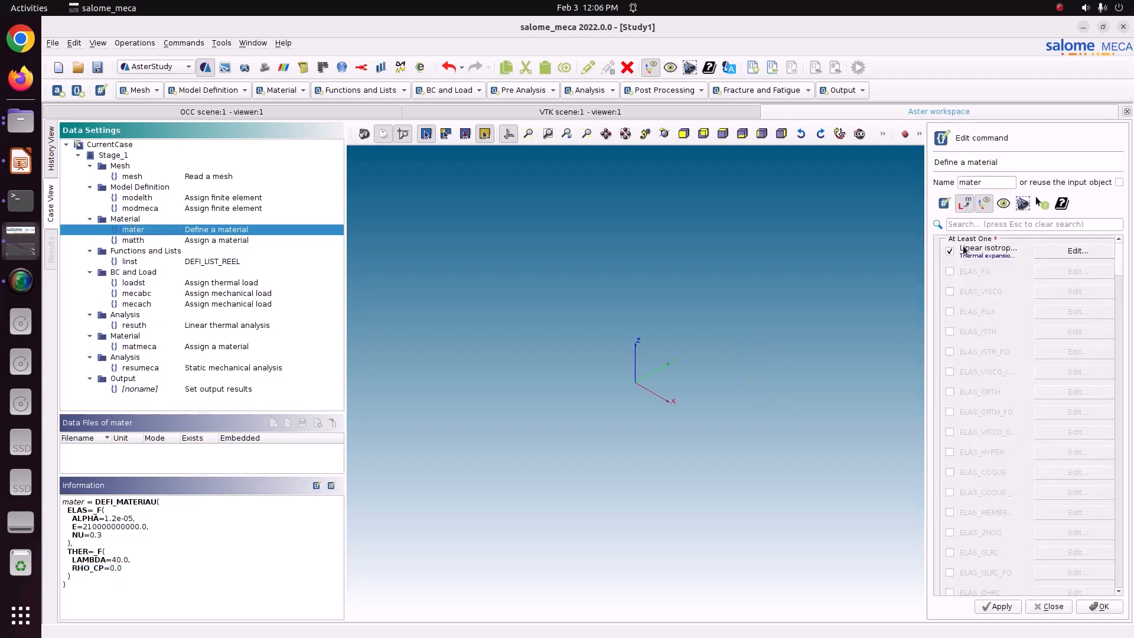
left_click(980, 222)
type("t")
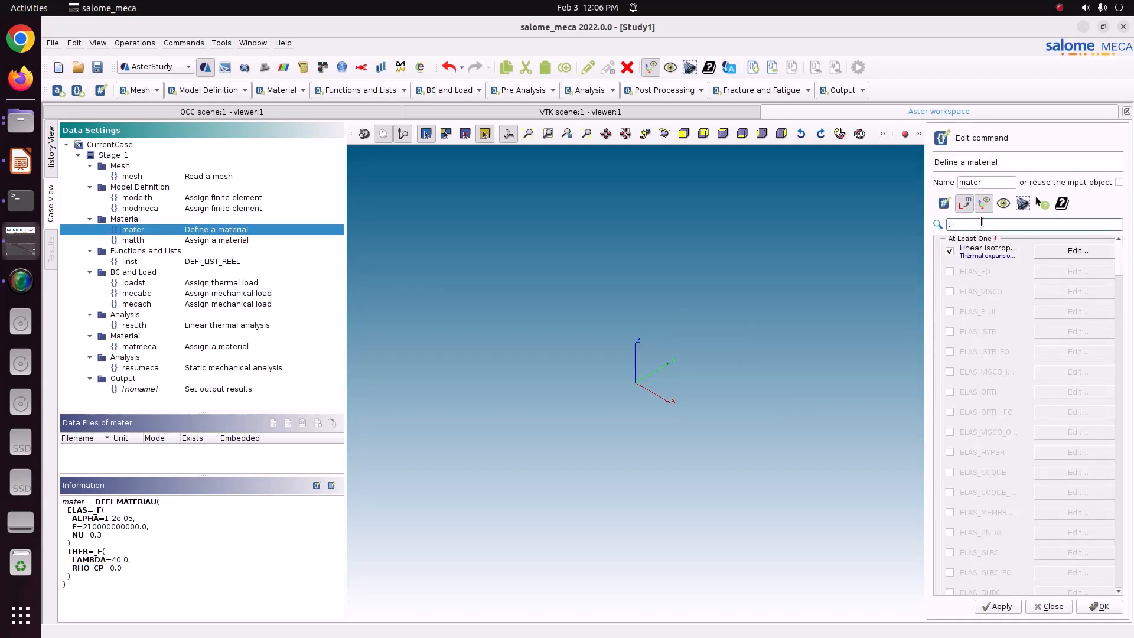
type("her")
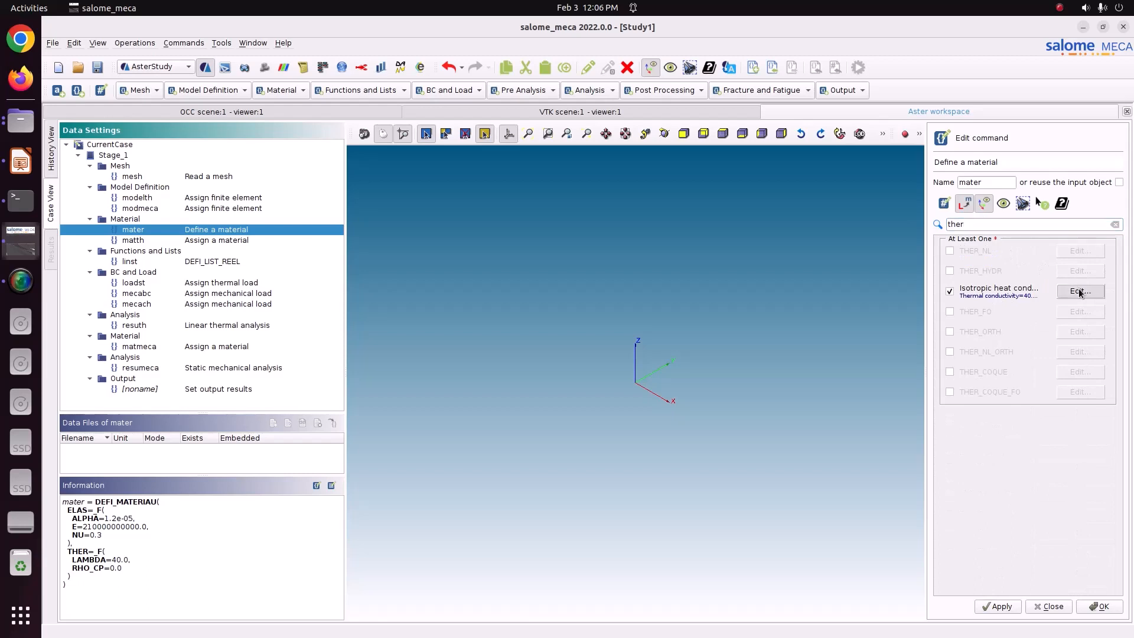
left_click(1078, 291)
left_click(979, 277)
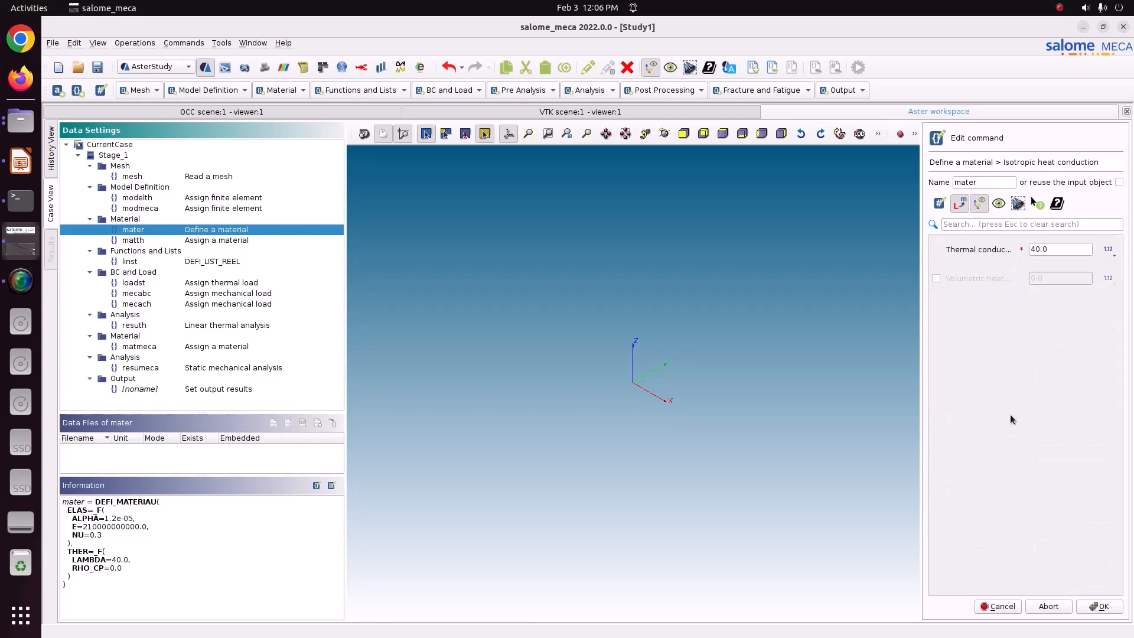
left_click(1100, 606)
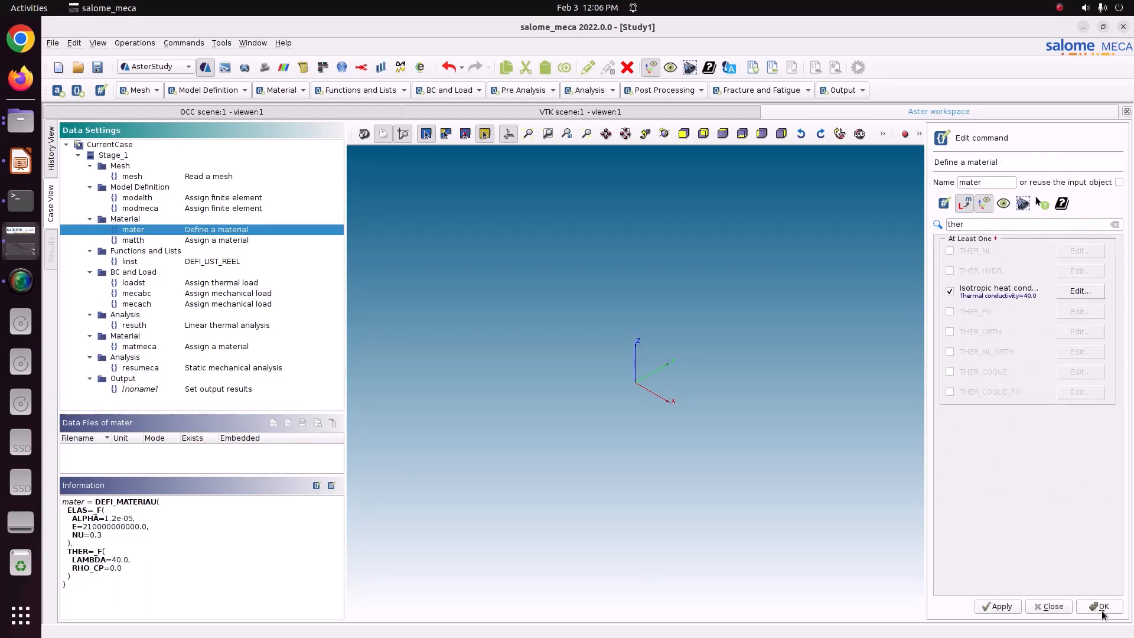
left_click(1015, 609)
left_click(1088, 606)
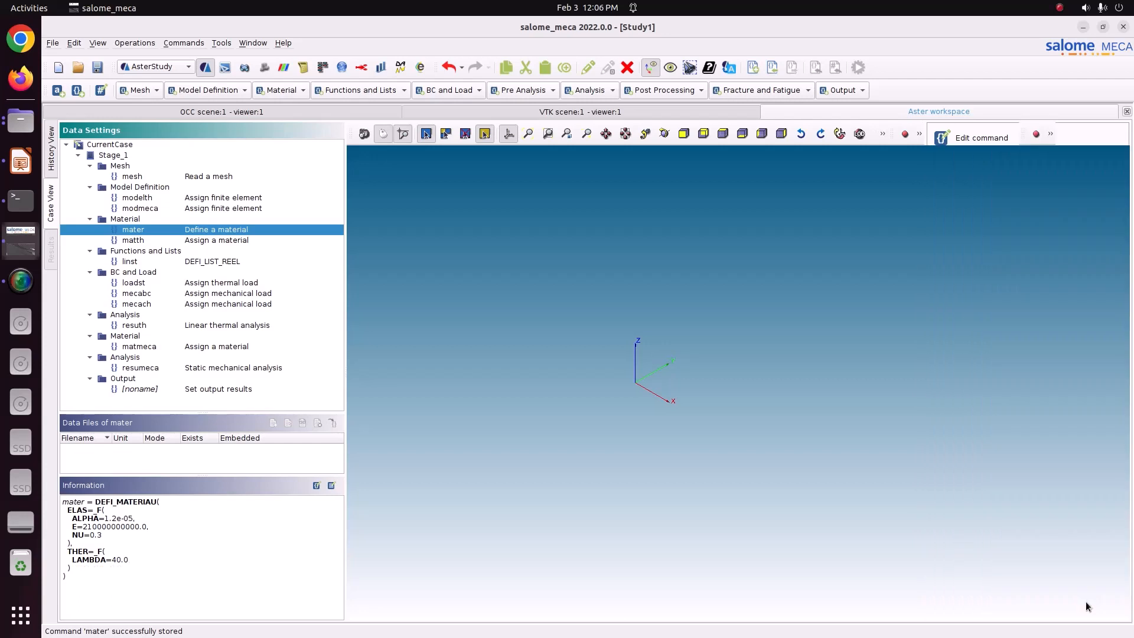
- Review the command text of mater, matth, linst, loadst and mecabc, checking the elastic and thermal properties and the time list values
left_click(194, 240)
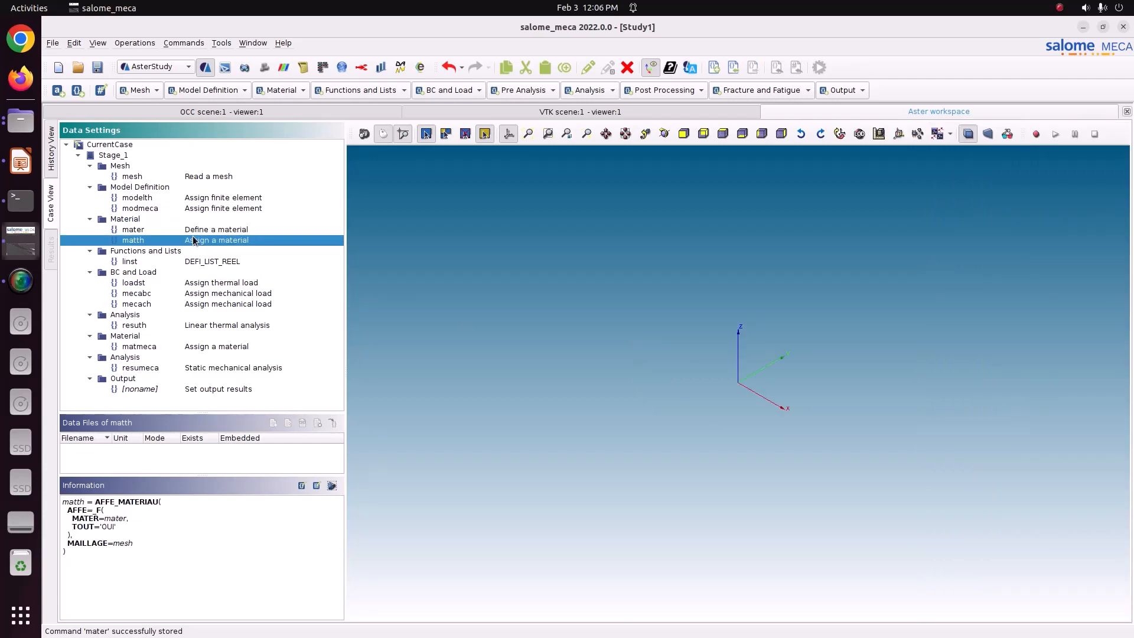
left_click(195, 230)
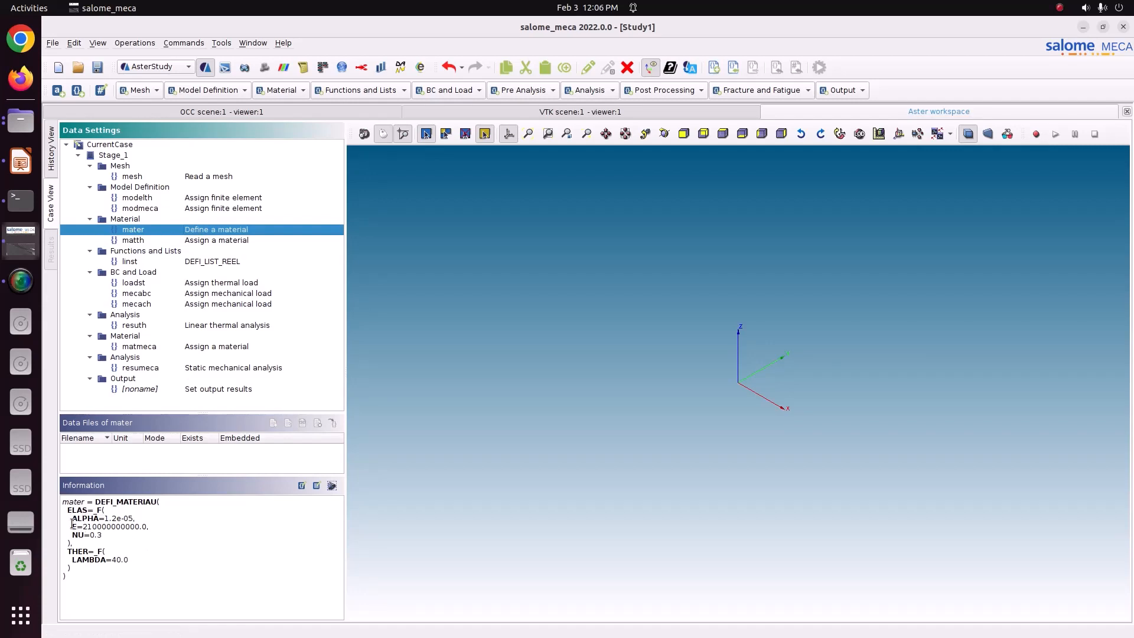
left_click_drag(72, 525, 109, 512)
left_click(111, 523)
left_click_drag(127, 569, 74, 557)
left_click(148, 241)
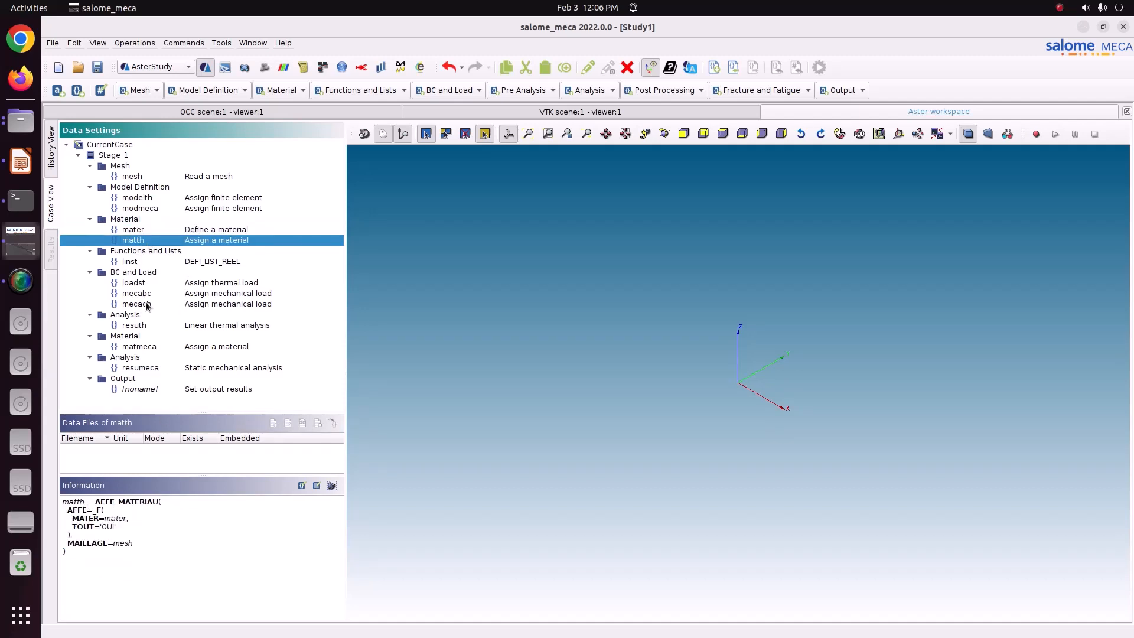
left_click(164, 263)
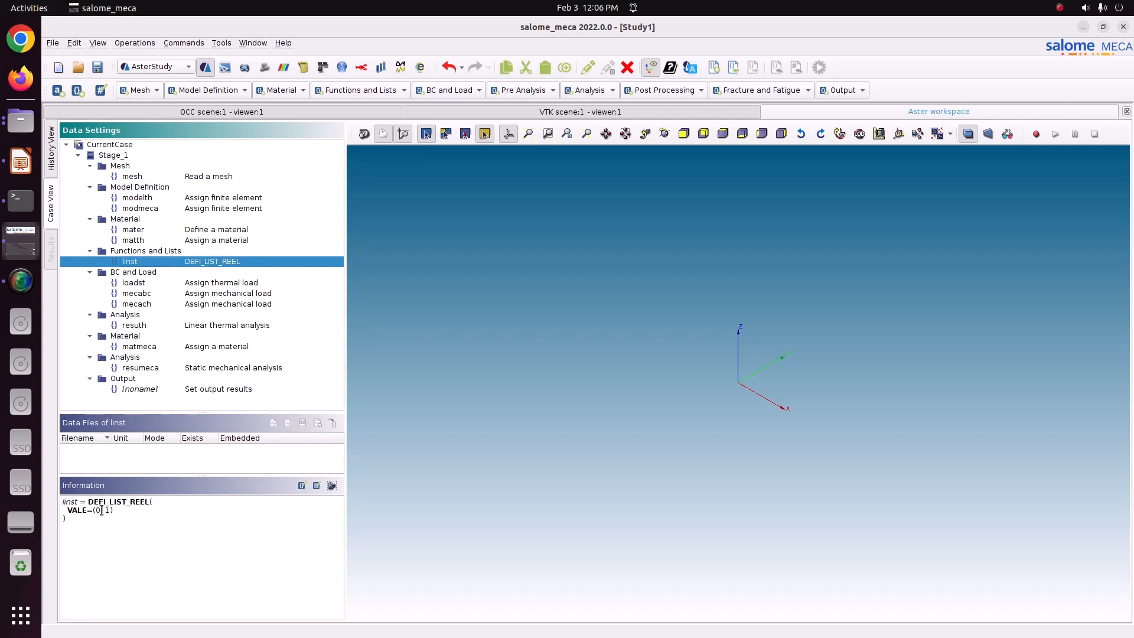
left_click_drag(101, 510, 92, 511)
left_click(120, 285)
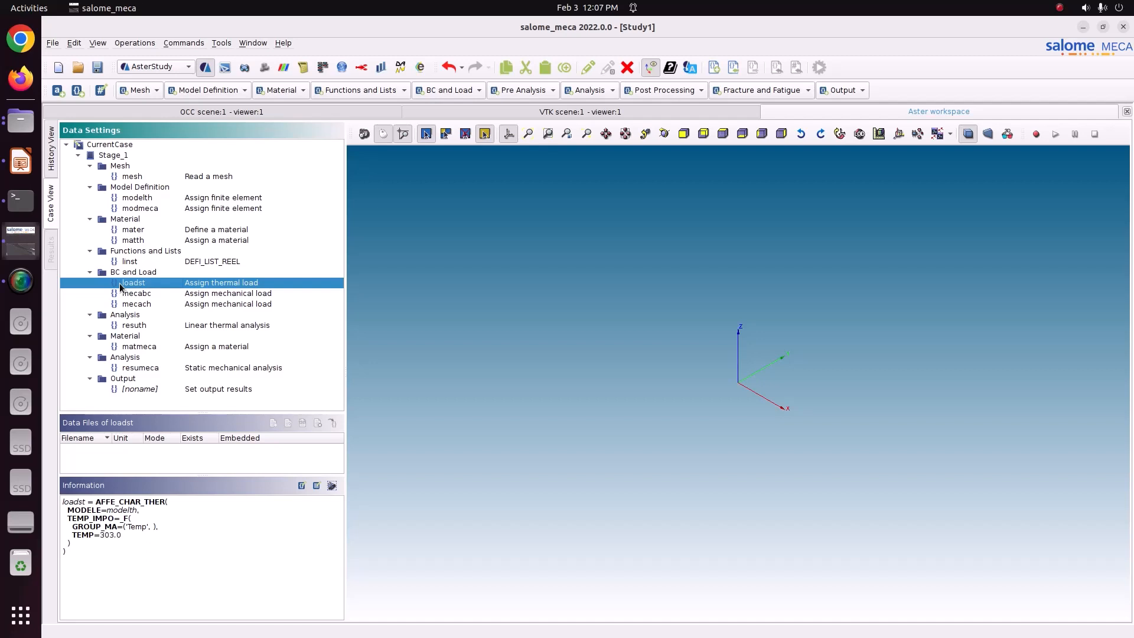
left_click(134, 295)
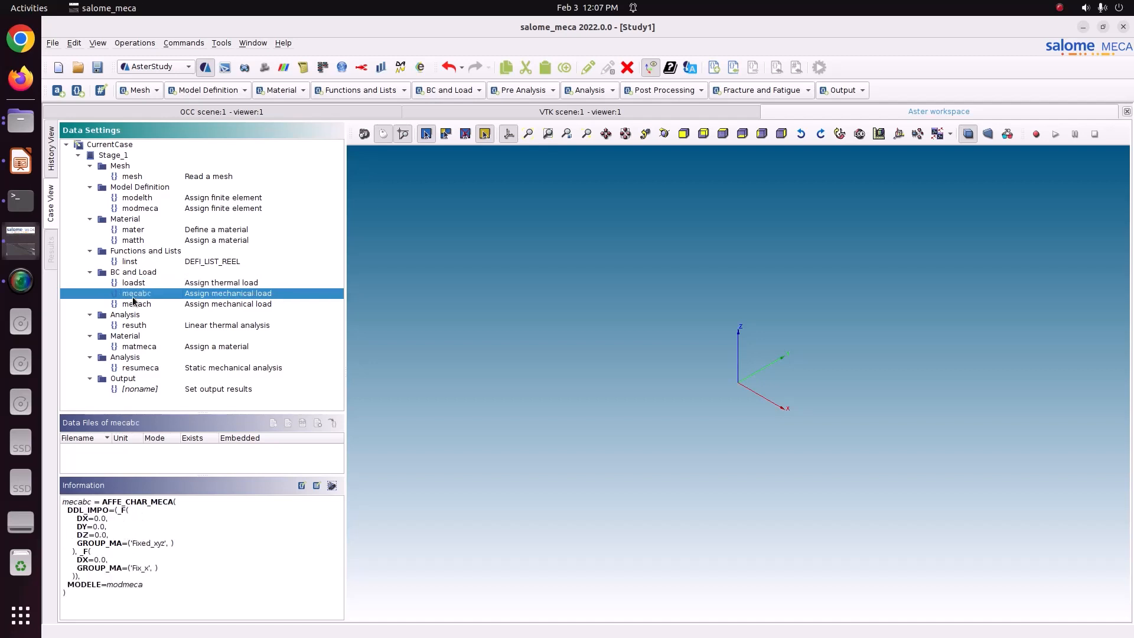
- Delete the mechanical load command mecach from Stage_1
left_click(139, 306)
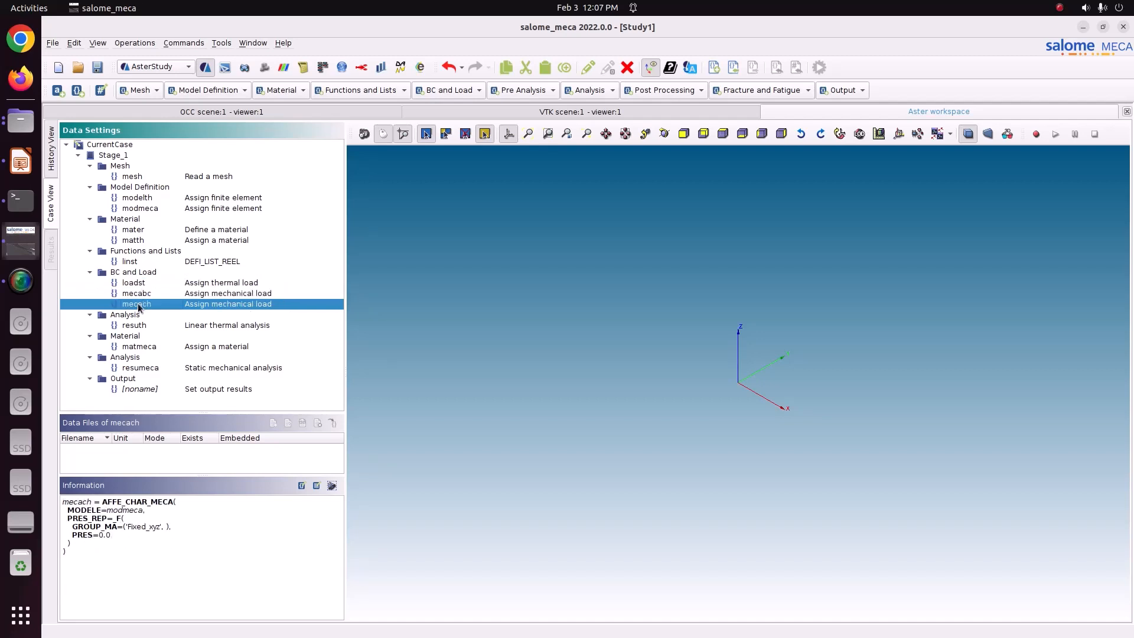
right_click(139, 307)
left_click(168, 334)
left_click(674, 355)
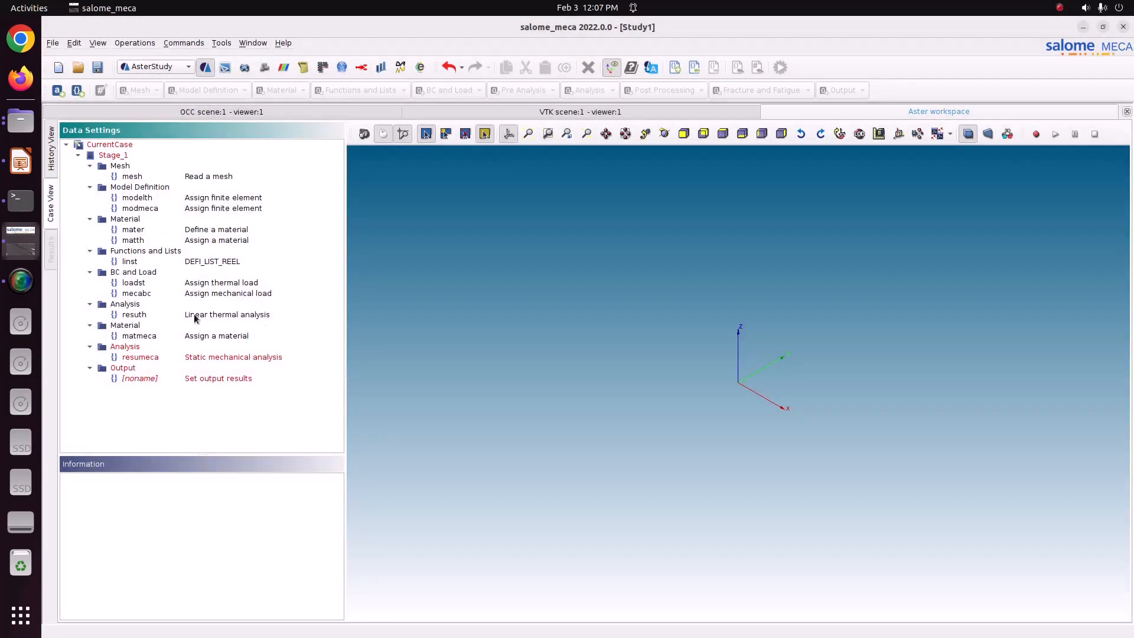
- Disable the initial condition in the linear thermal analysis resuth and save the command
left_click(165, 314)
double_click(164, 314)
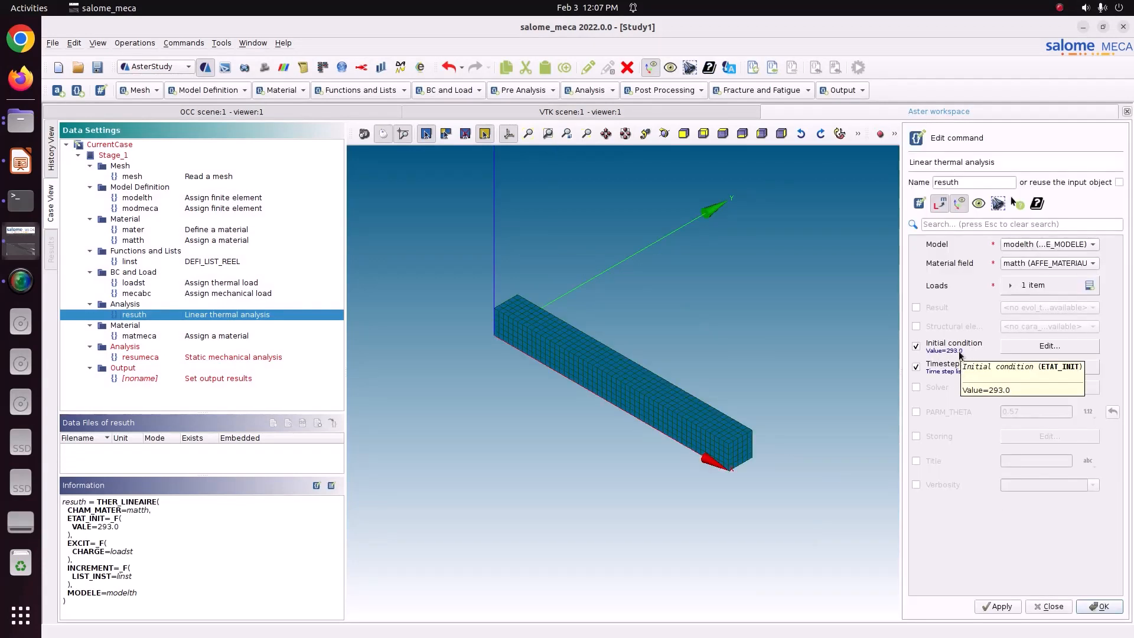
left_click(960, 354)
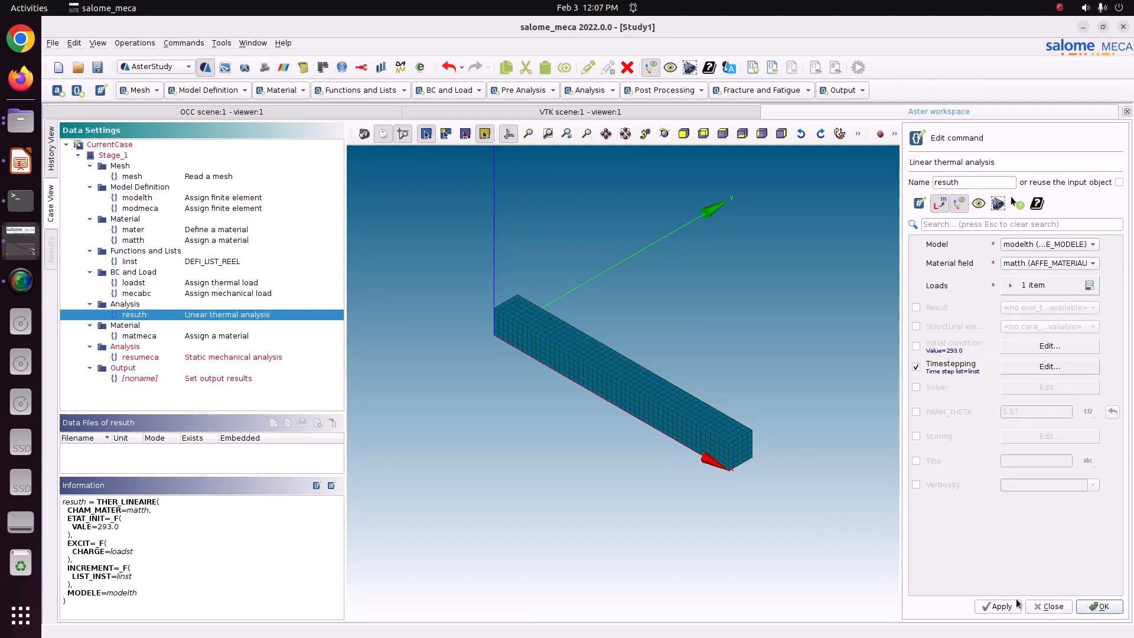
left_click(998, 606)
left_click(1089, 608)
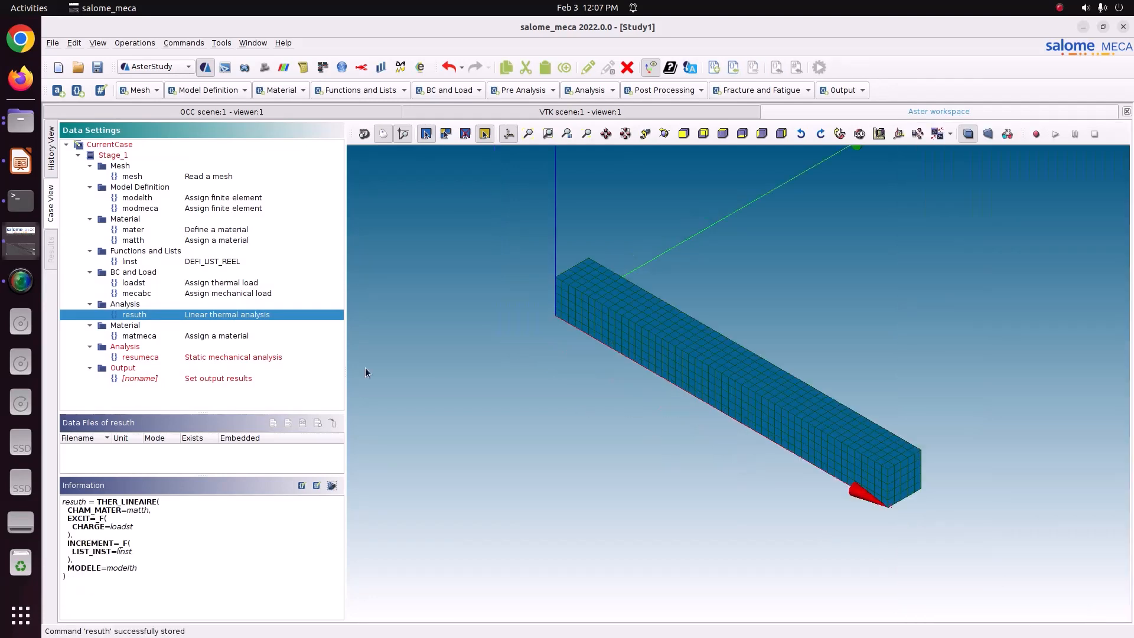
- Check the temperature external state variable of matmeca, including its reference value and transient result, and close the command
double_click(142, 336)
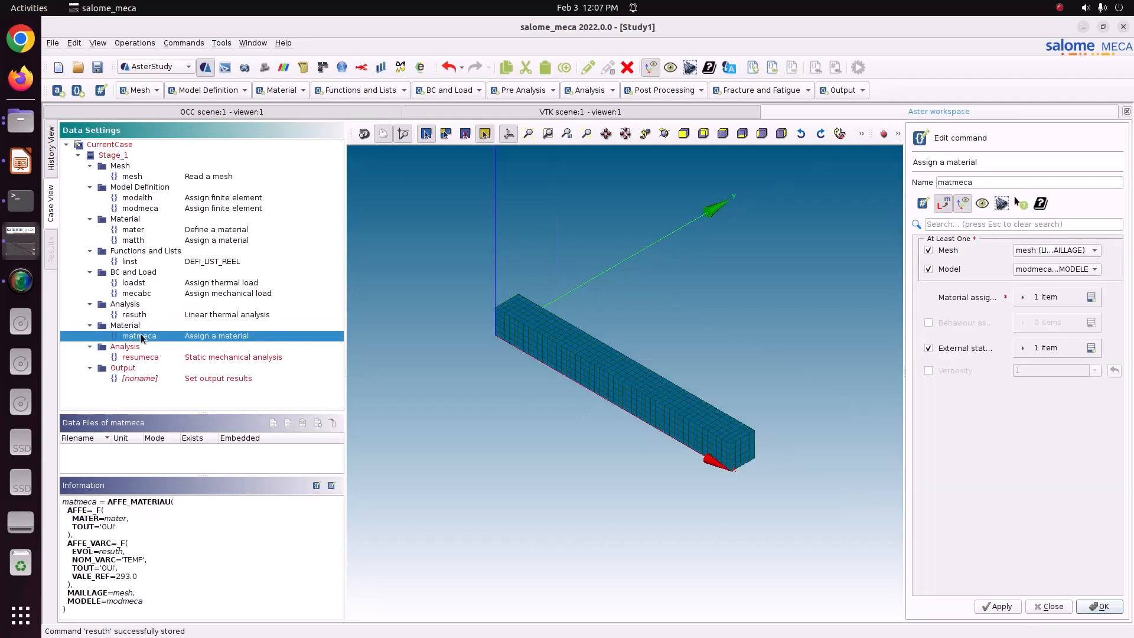
left_click(1052, 347)
double_click(1041, 372)
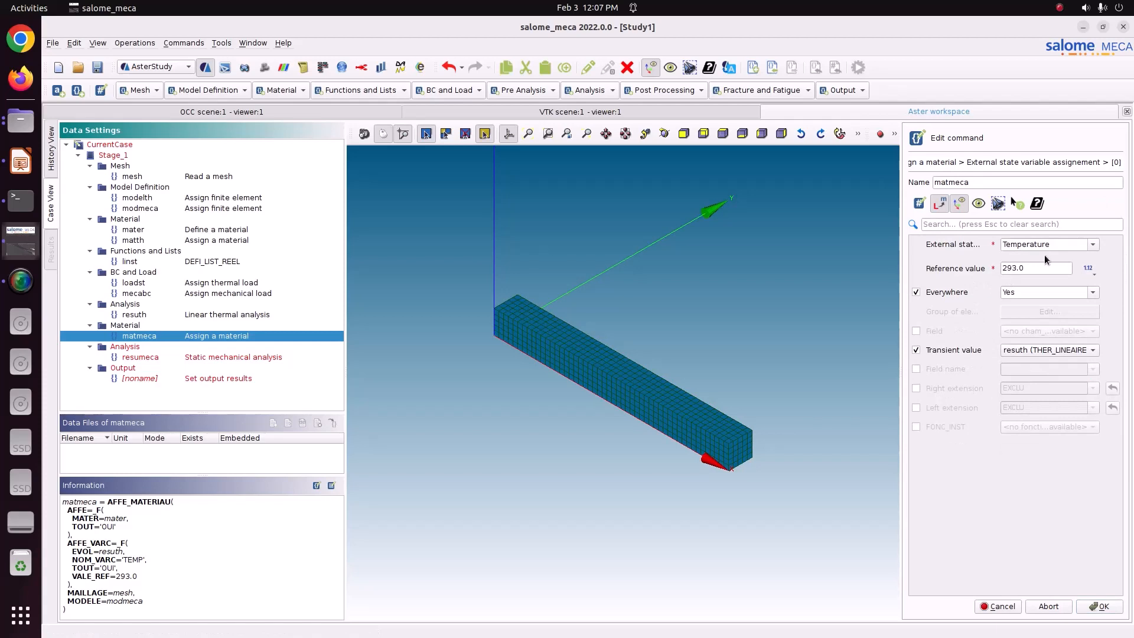
left_click(1033, 266)
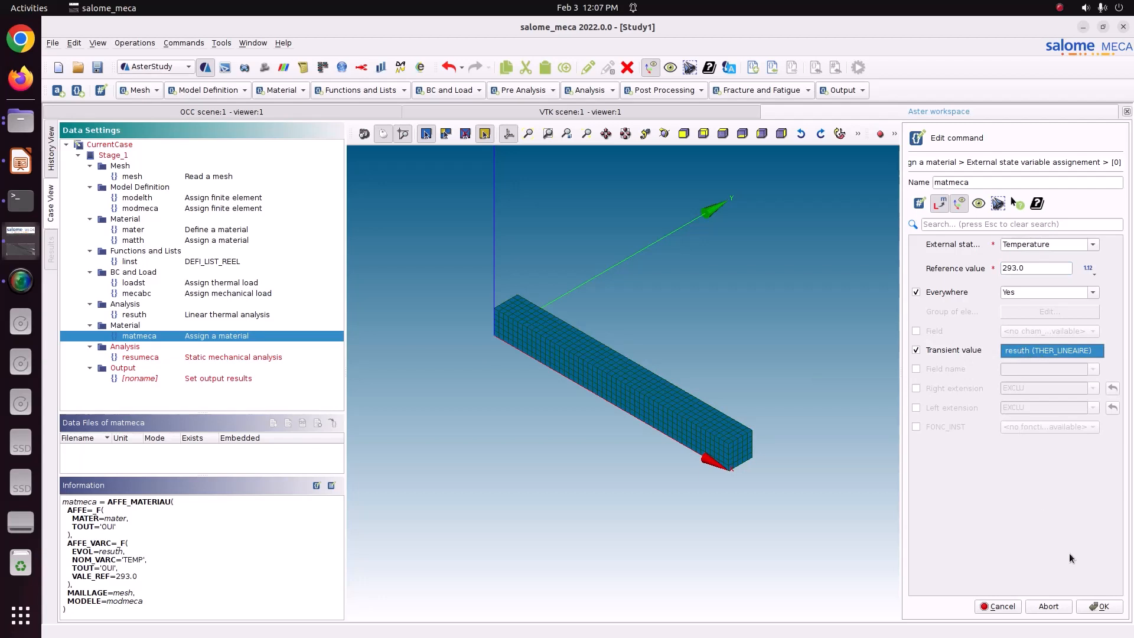
left_click(1098, 606)
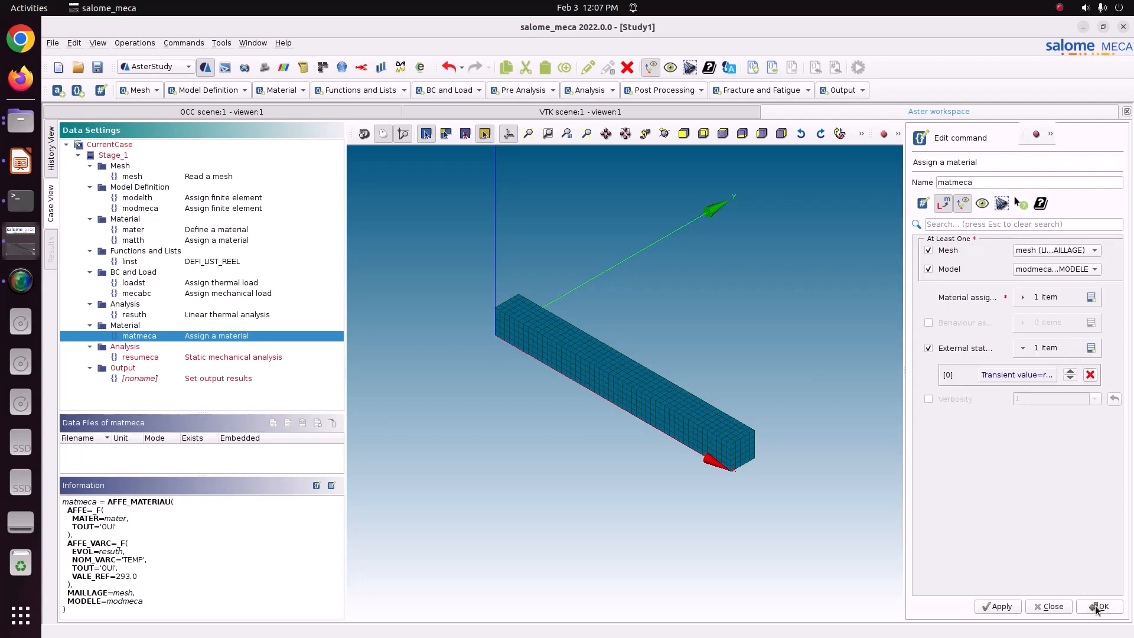
left_click(1095, 604)
- Remove the mecach load from the static mechanical analysis resumeca, keeping only mecabc, and save the command
left_click(171, 357)
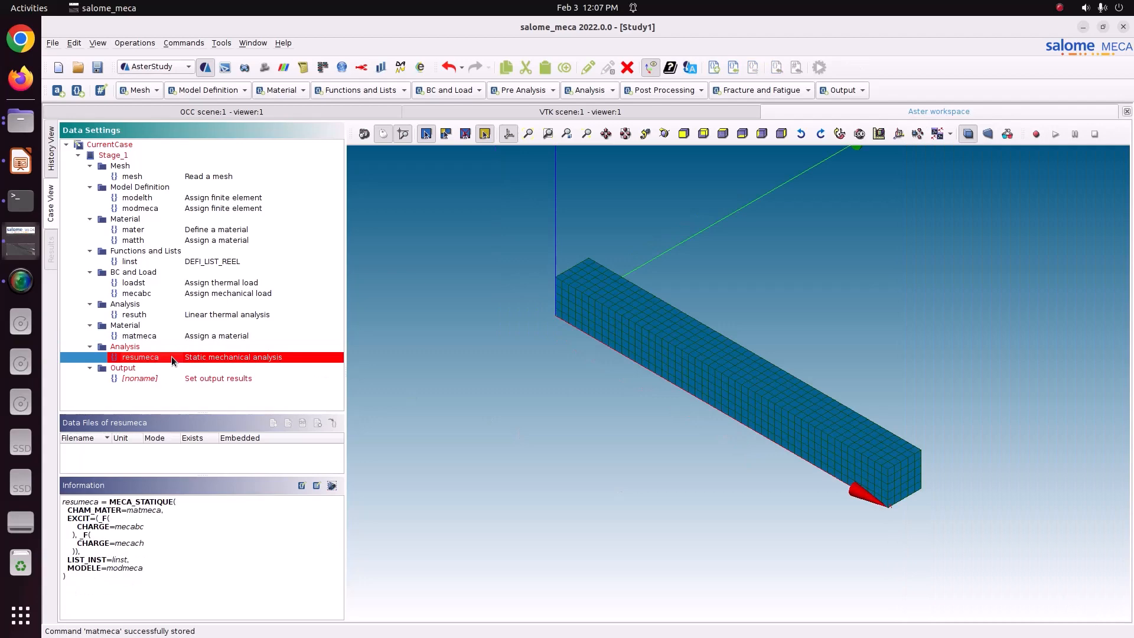
double_click(171, 356)
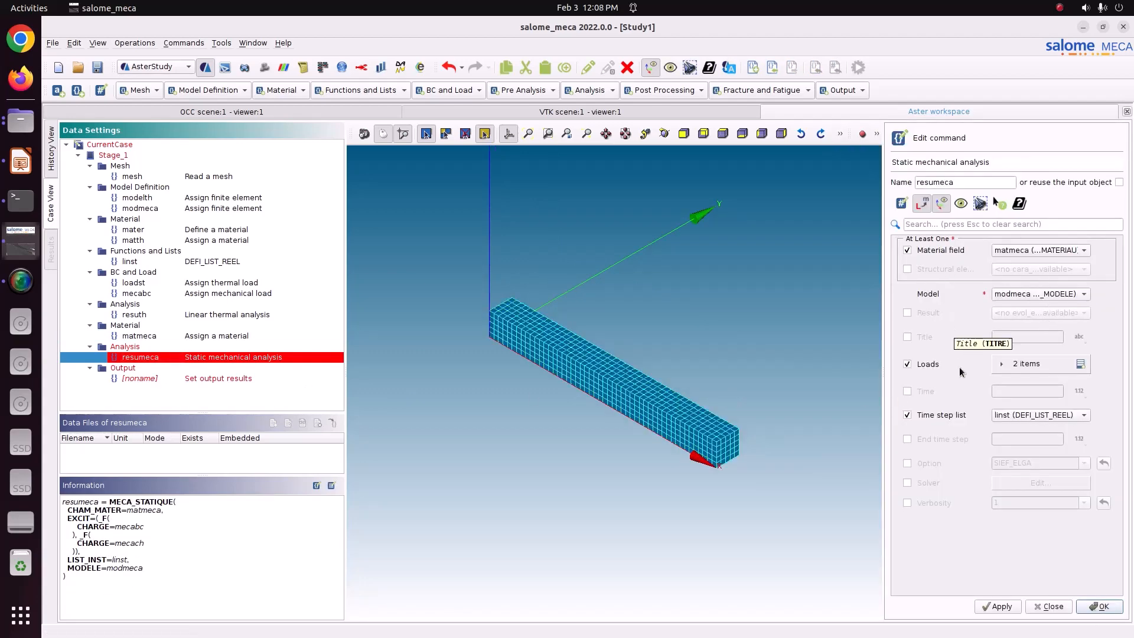
left_click(1038, 366)
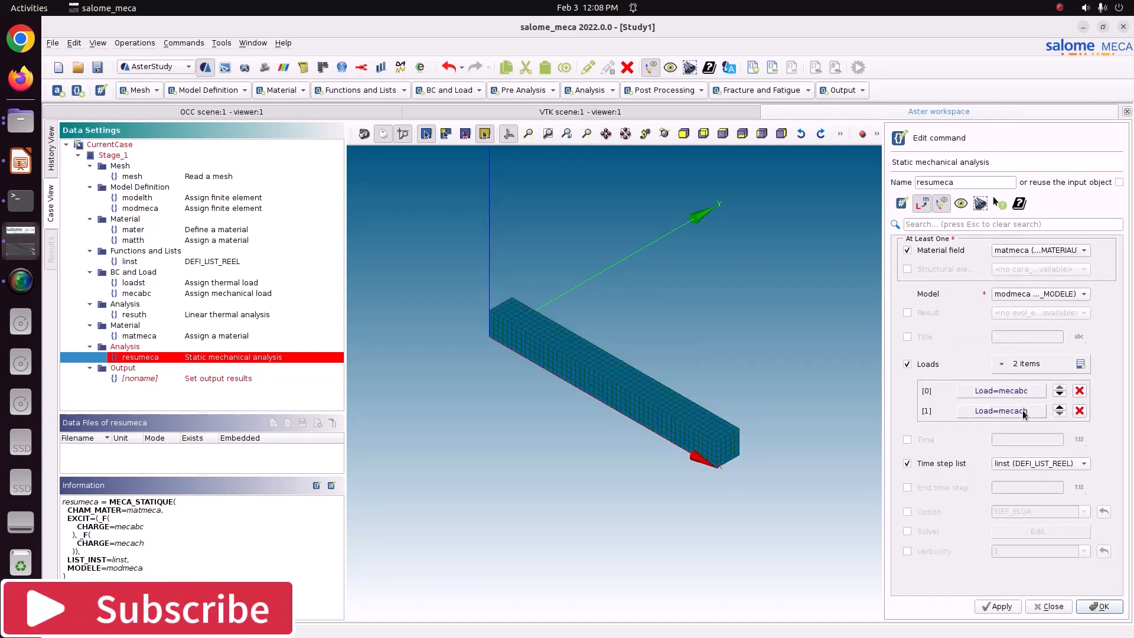
left_click(1080, 411)
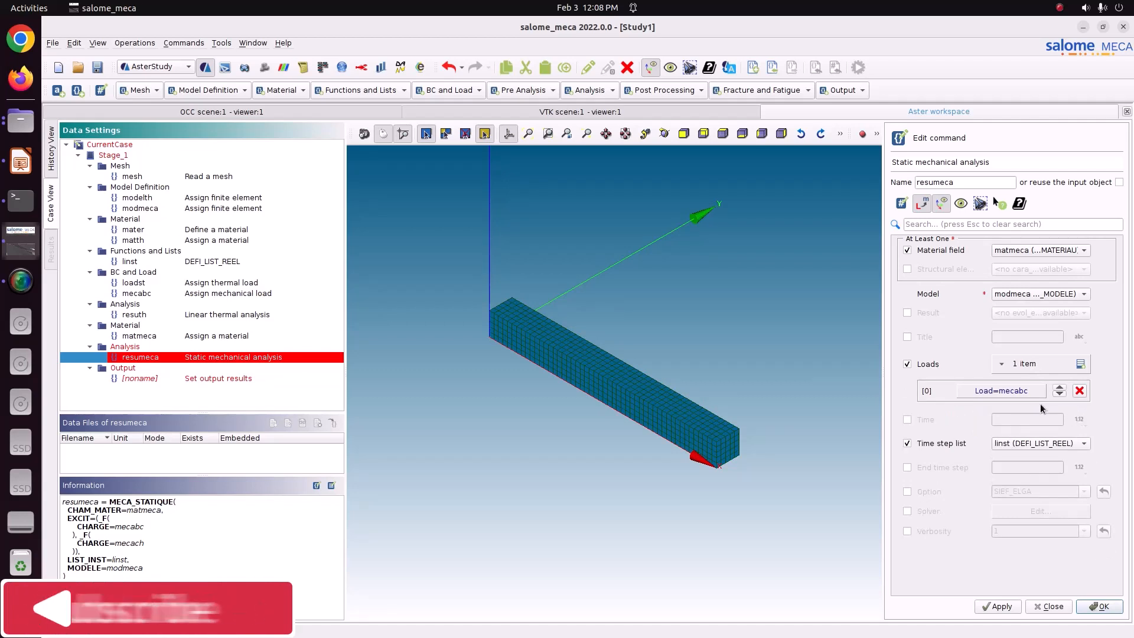
left_click(1004, 605)
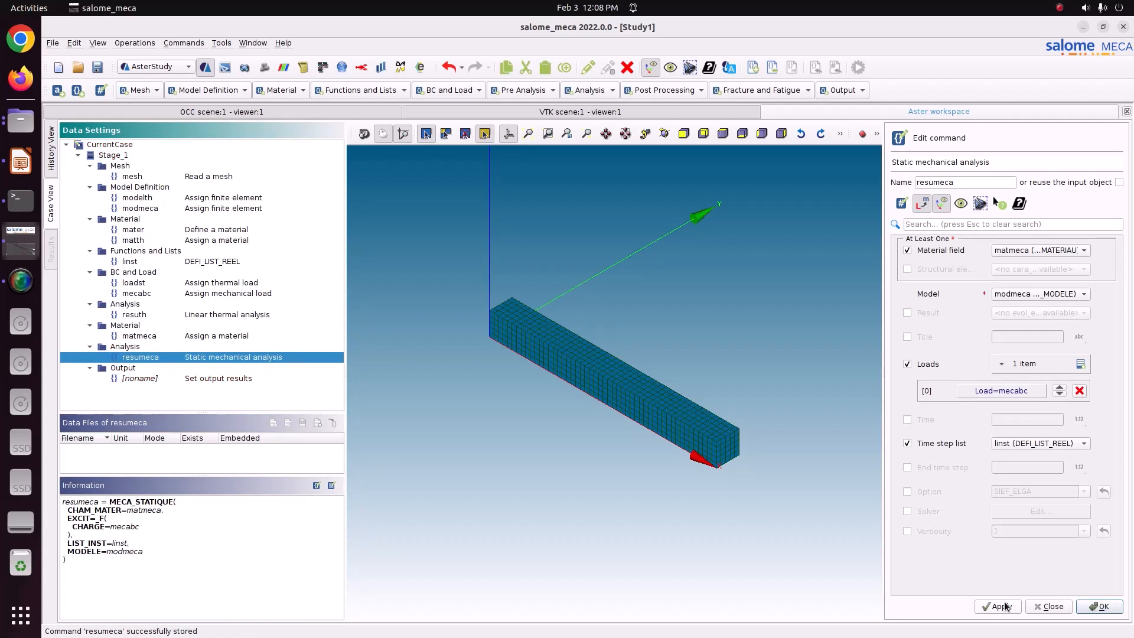
left_click(1080, 607)
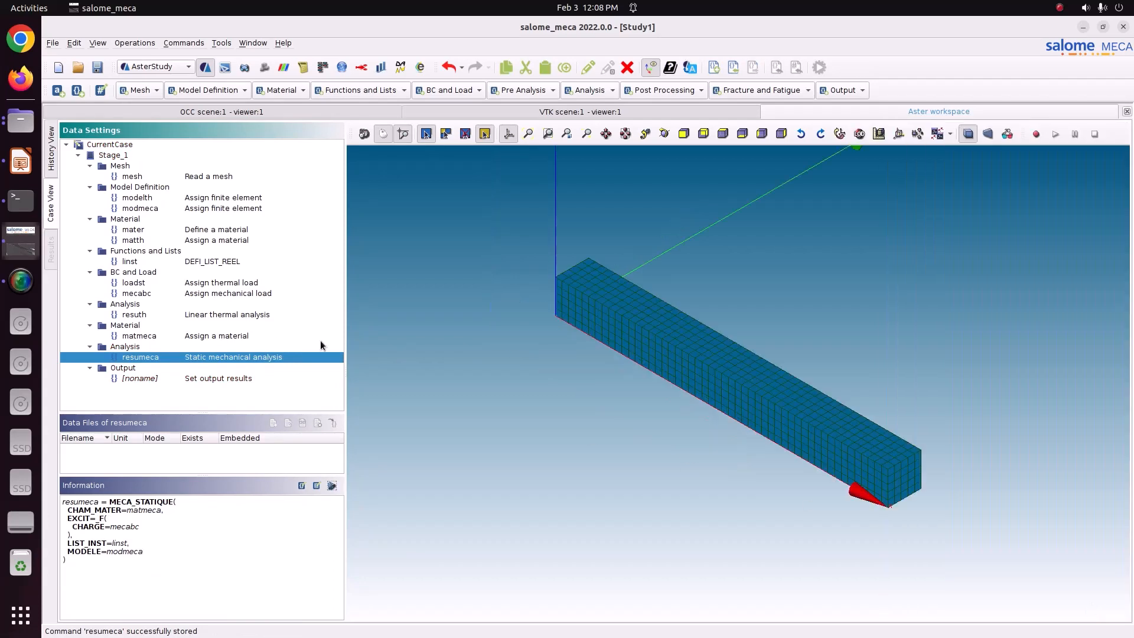
- Add a CALC_CHAMP post-processing command after resumeca that reuses the input object, with resumeca as its result
left_click(151, 379)
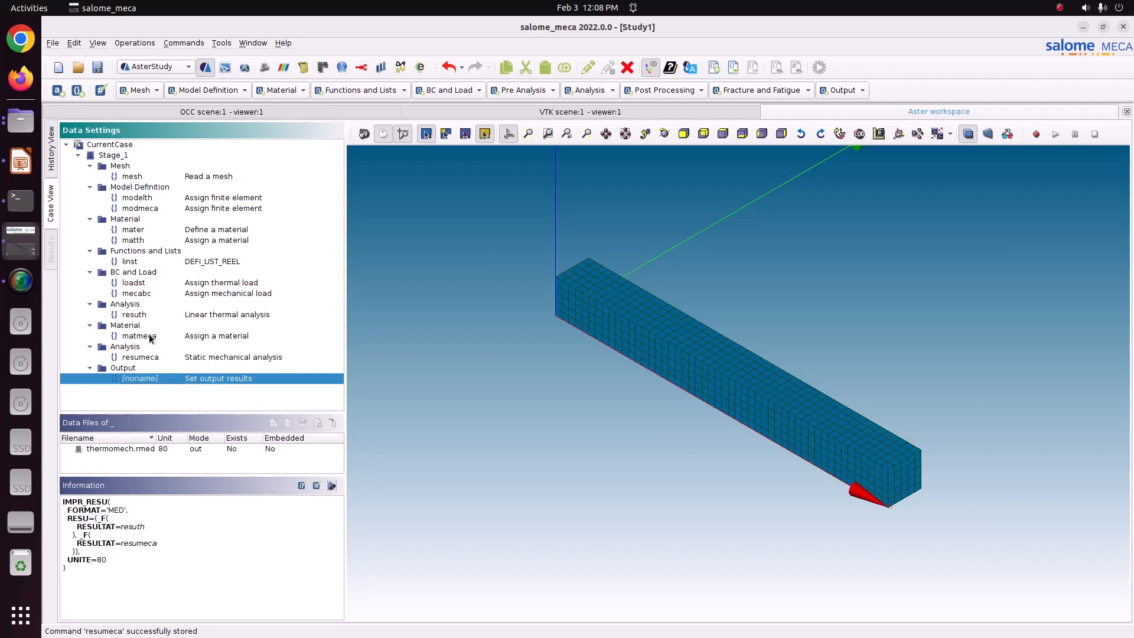
left_click(140, 358)
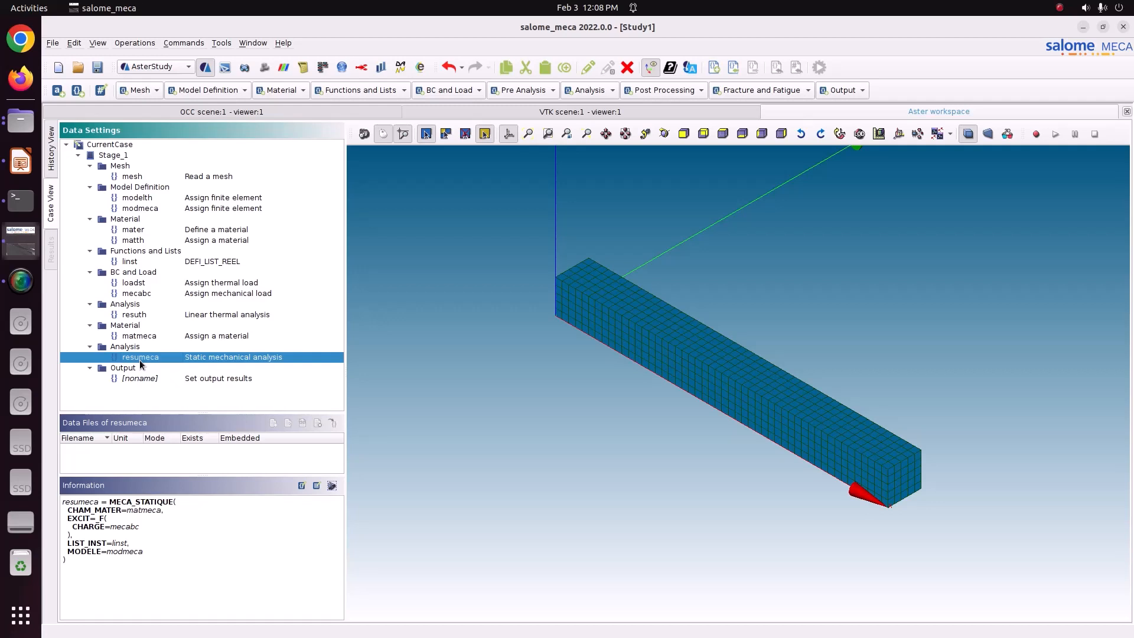
left_click(640, 90)
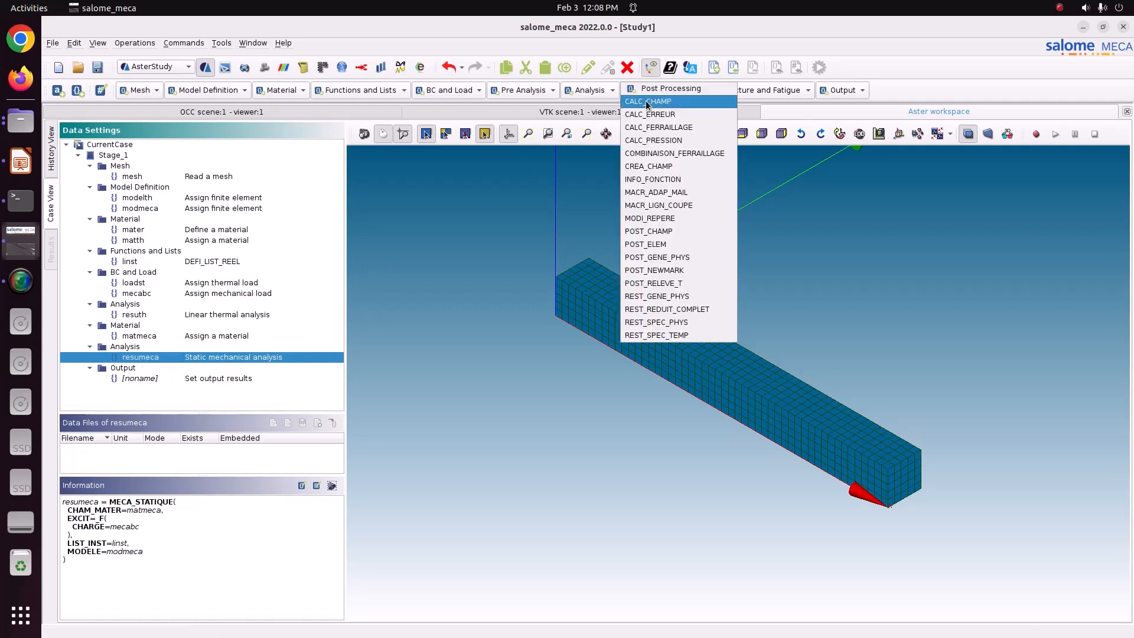
left_click(641, 103)
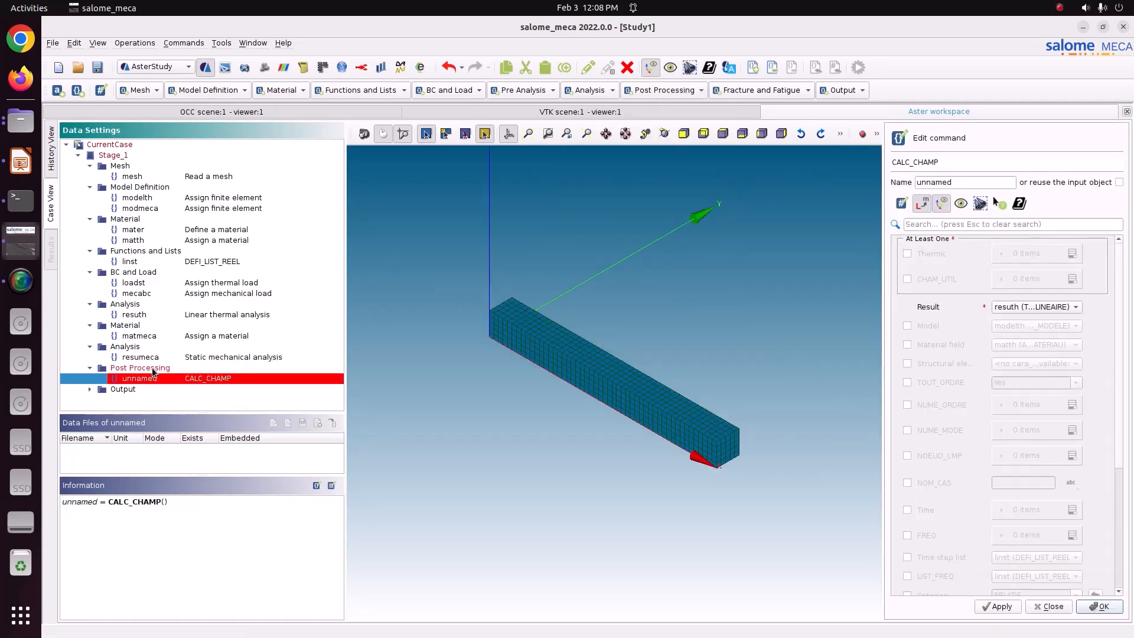
left_click(1119, 182)
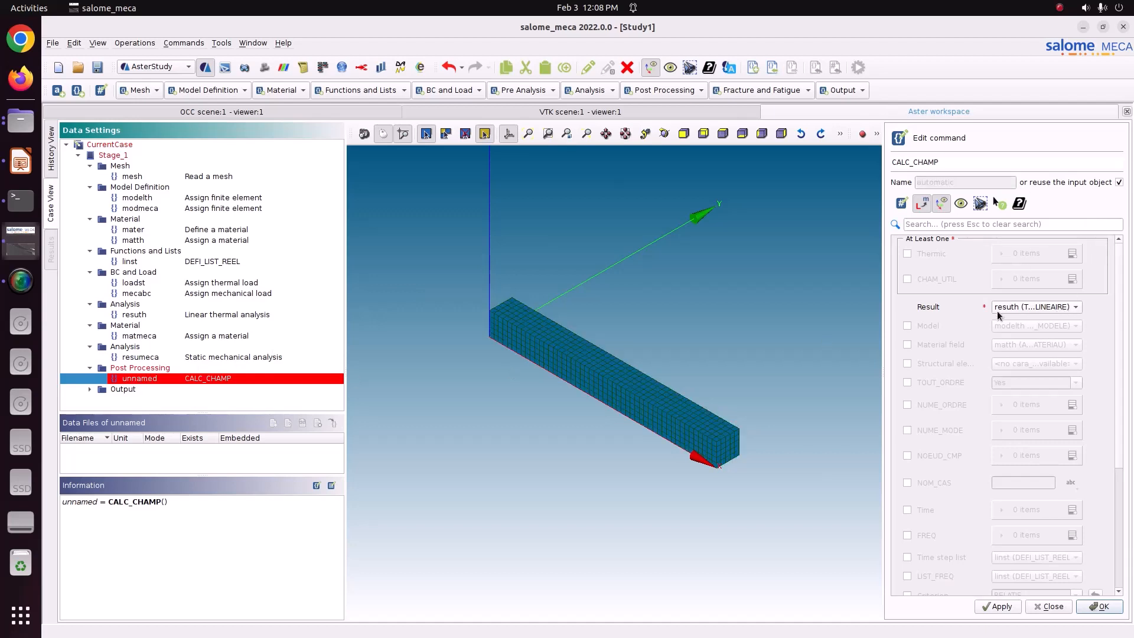
left_click(1027, 307)
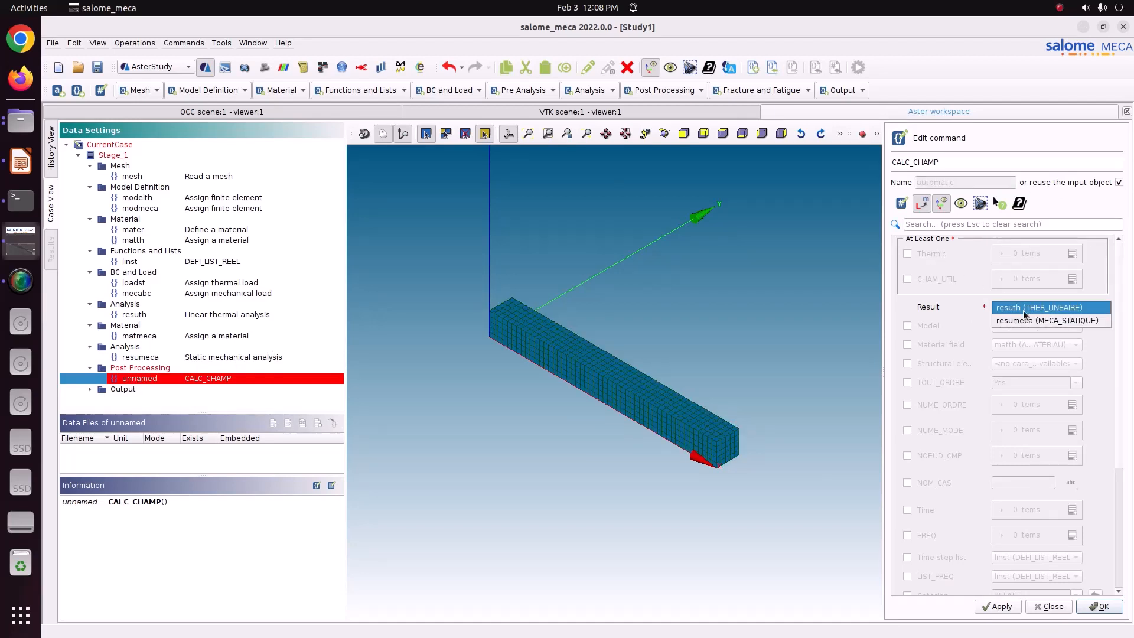
left_click(1010, 322)
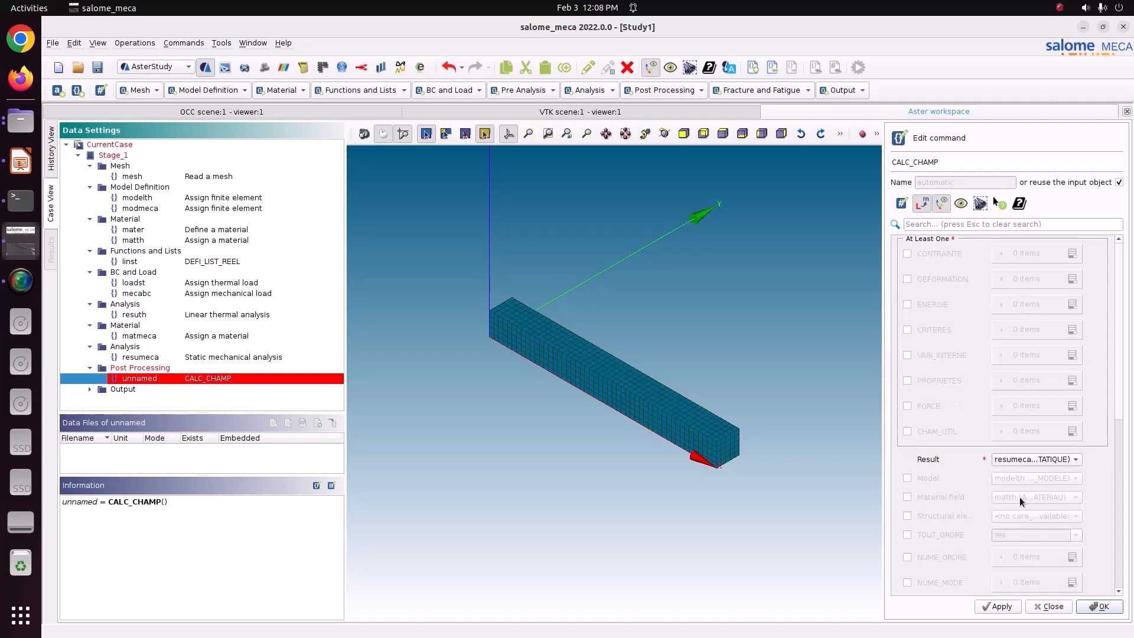
- Enable CONTRAINTE and CRITERES in the CALC_CHAMP command and add SIGM_ELNO and SIGM_NOEU as the CONTRAINTE items
left_click(940, 255)
left_click(937, 327)
left_click(1072, 253)
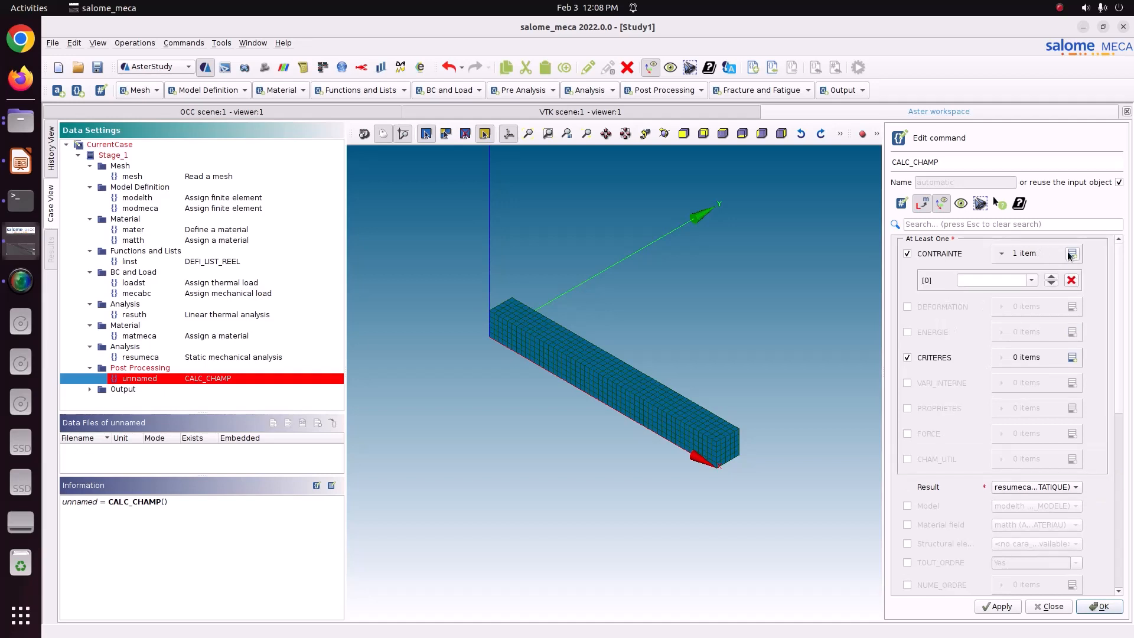
left_click(1071, 253)
left_click(1031, 280)
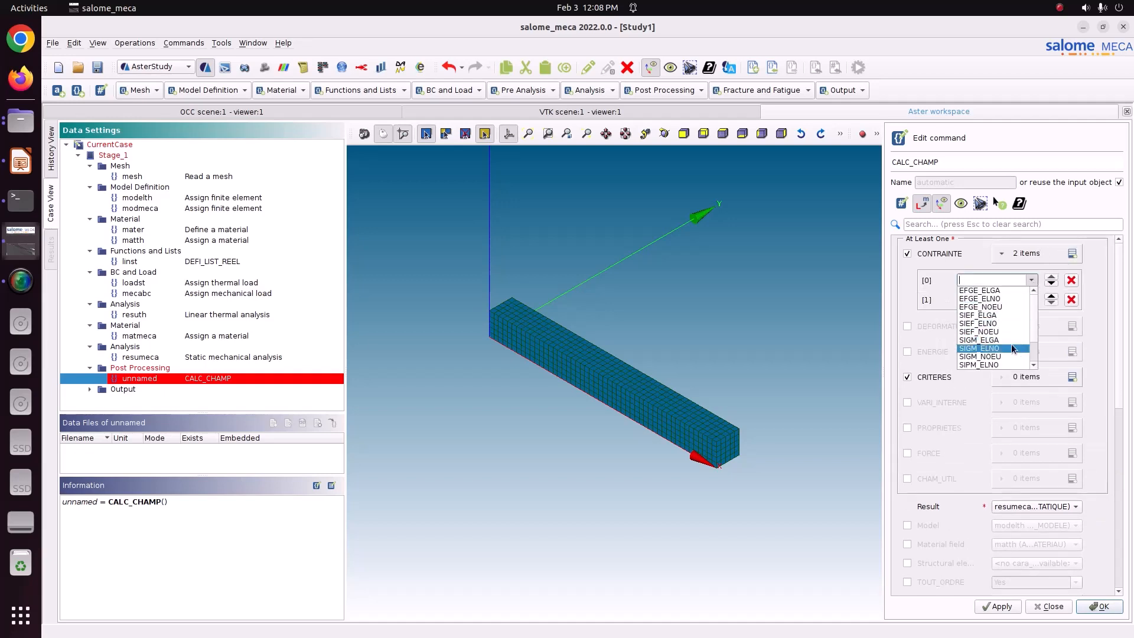
left_click(1011, 349)
left_click(1031, 299)
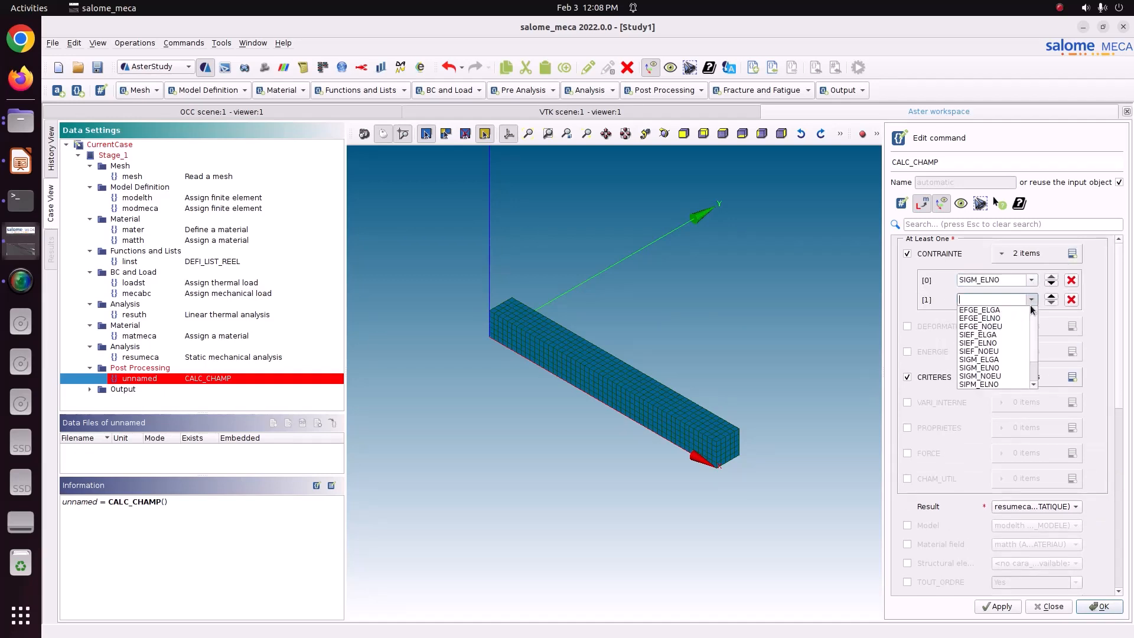
left_click(1007, 376)
- Add SIEQ_ELNO and SIEQ_NOEU as the CRITERES items of CALC_CHAMP, and save the command
left_click(1072, 376)
left_click(1072, 377)
left_click(1031, 403)
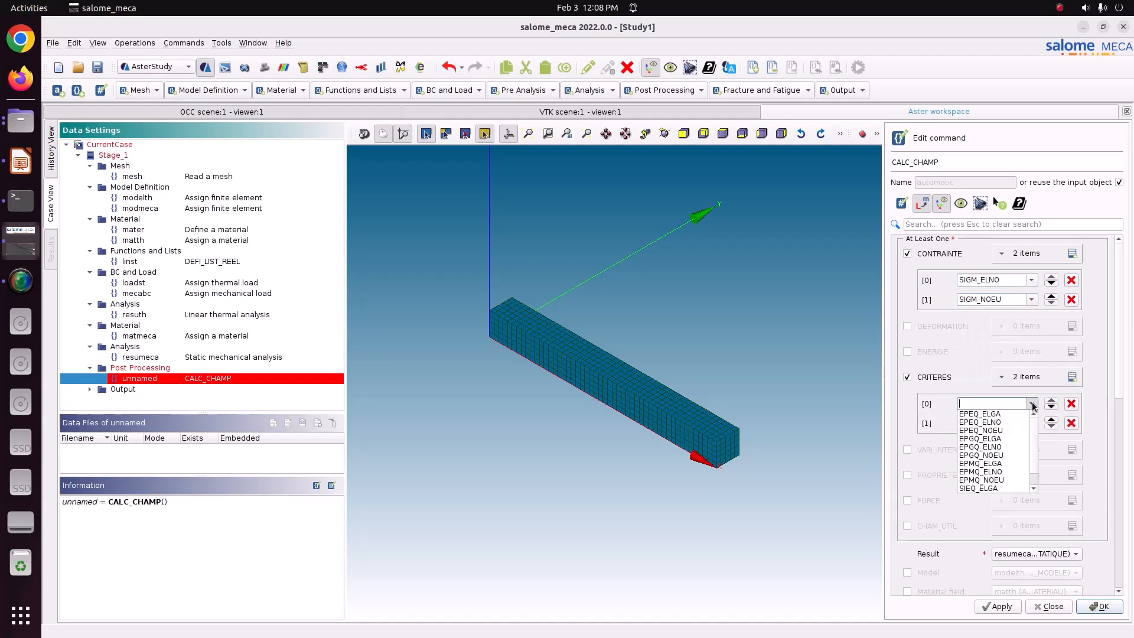
scroll(996, 491, "down", 1)
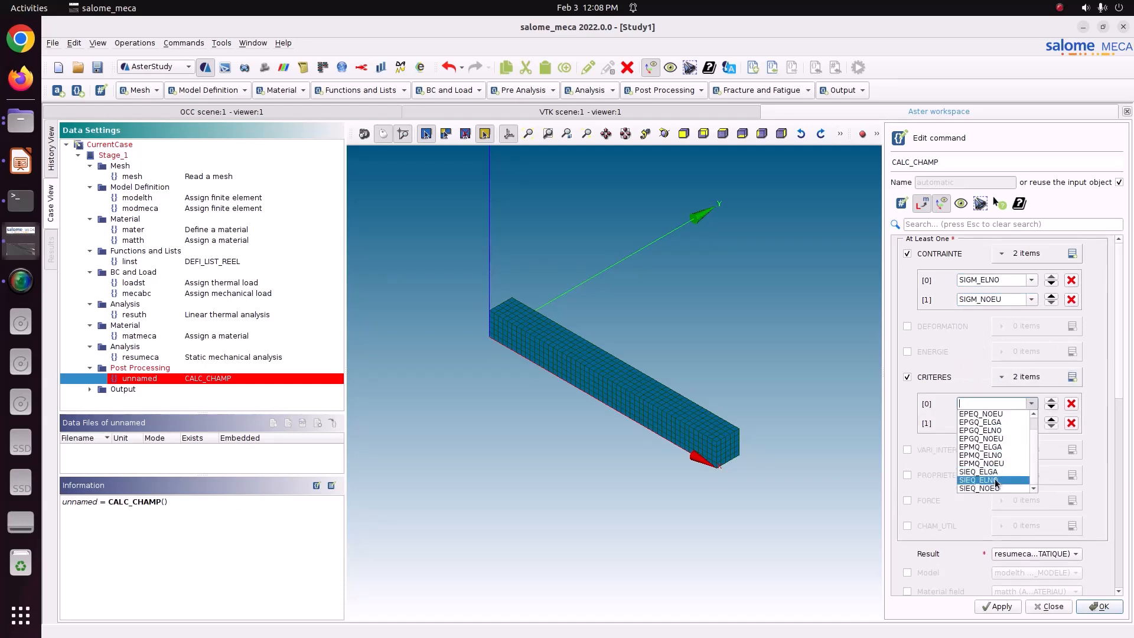
left_click(980, 487)
left_click(1030, 422)
scroll(1002, 499, "down", 1)
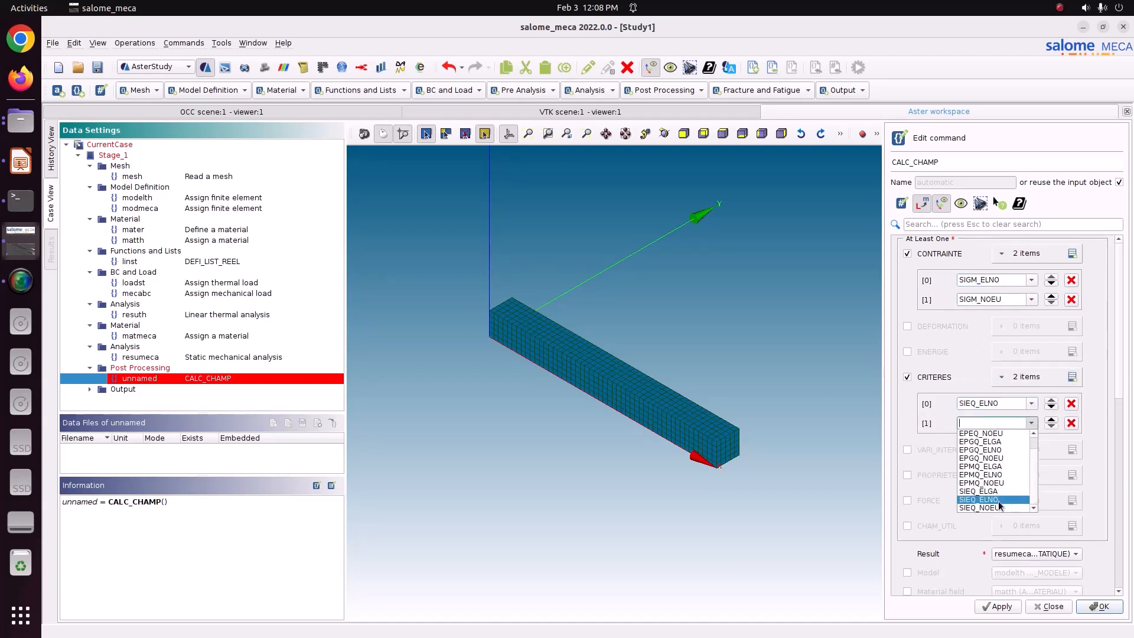
left_click(998, 507)
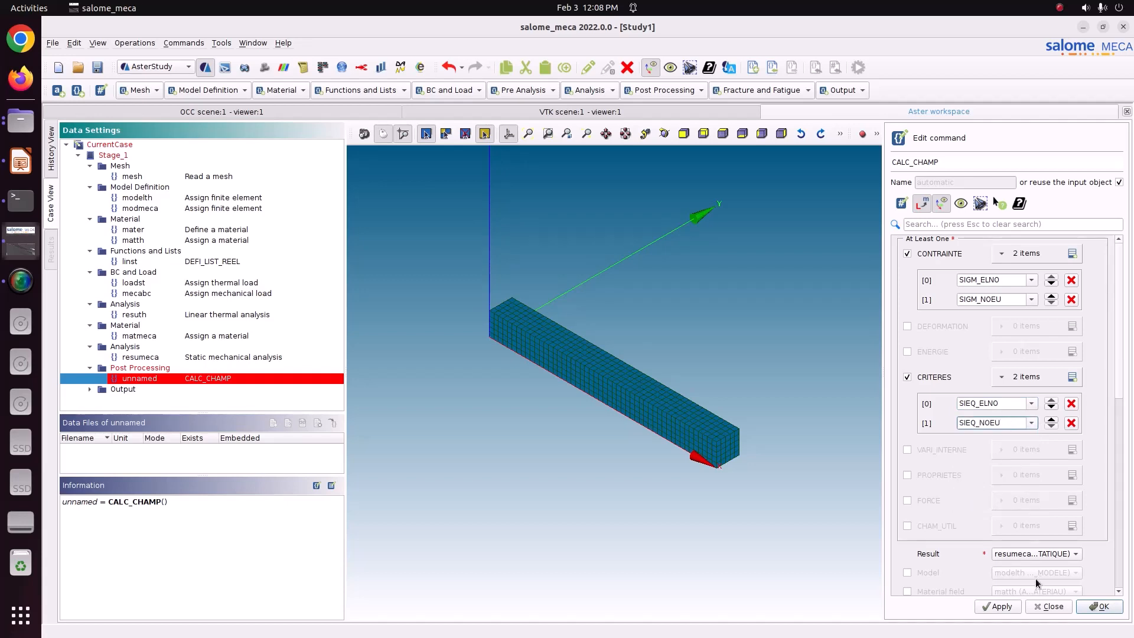
left_click(998, 606)
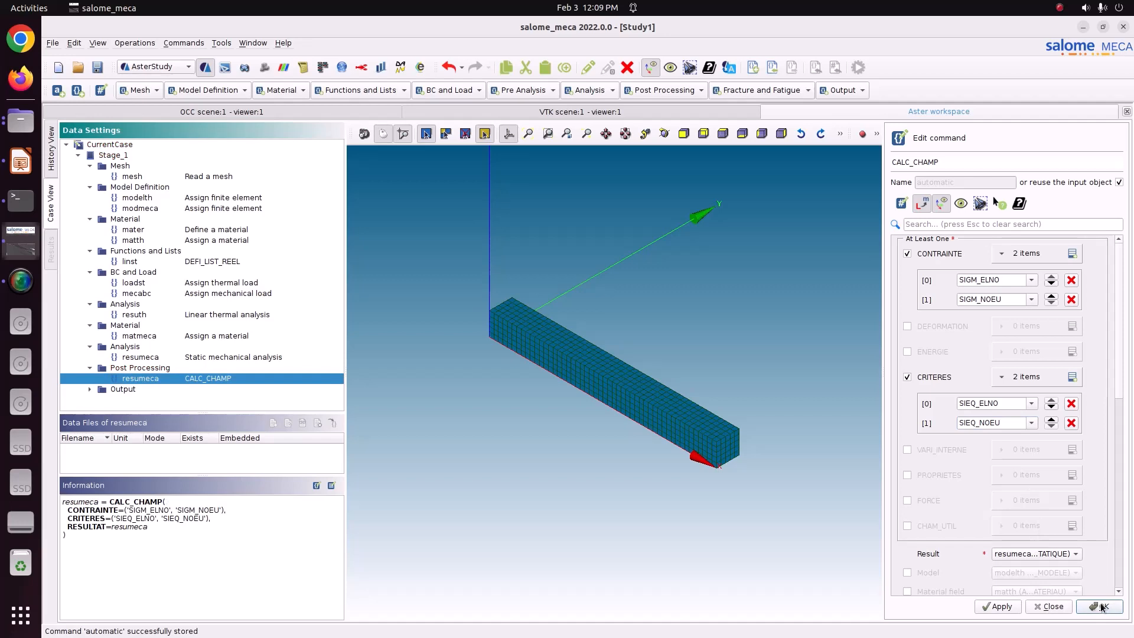
left_click(1049, 606)
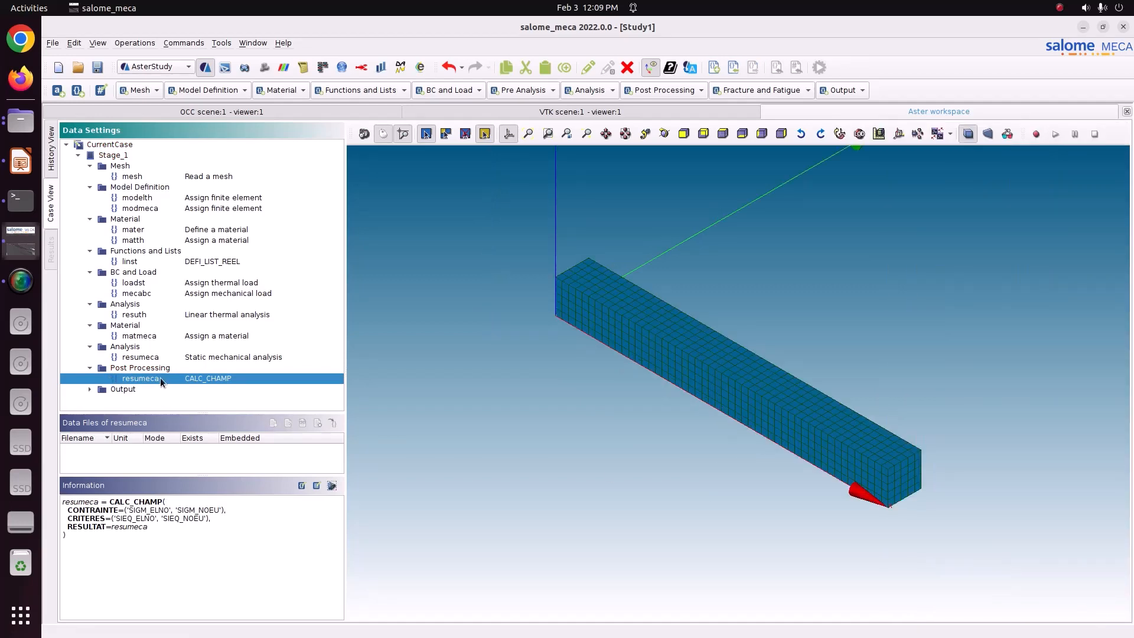
- Set the second result entry of the Set output results command to resumeca (CALC_CHAMP)
left_click(89, 388)
double_click(202, 399)
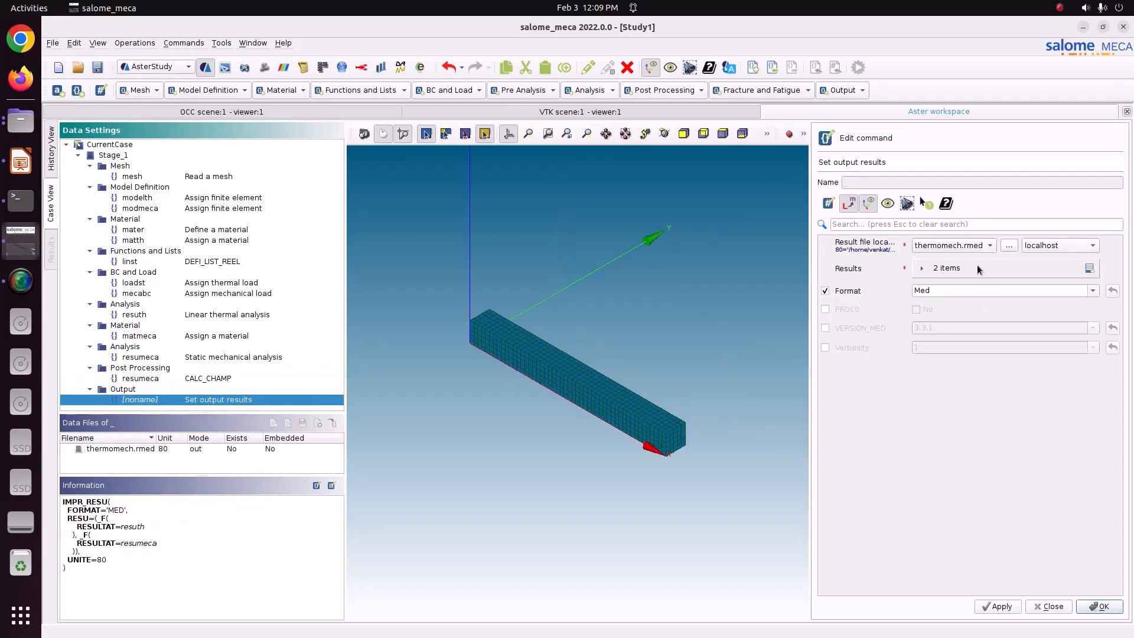
left_click(977, 265)
left_click(969, 314)
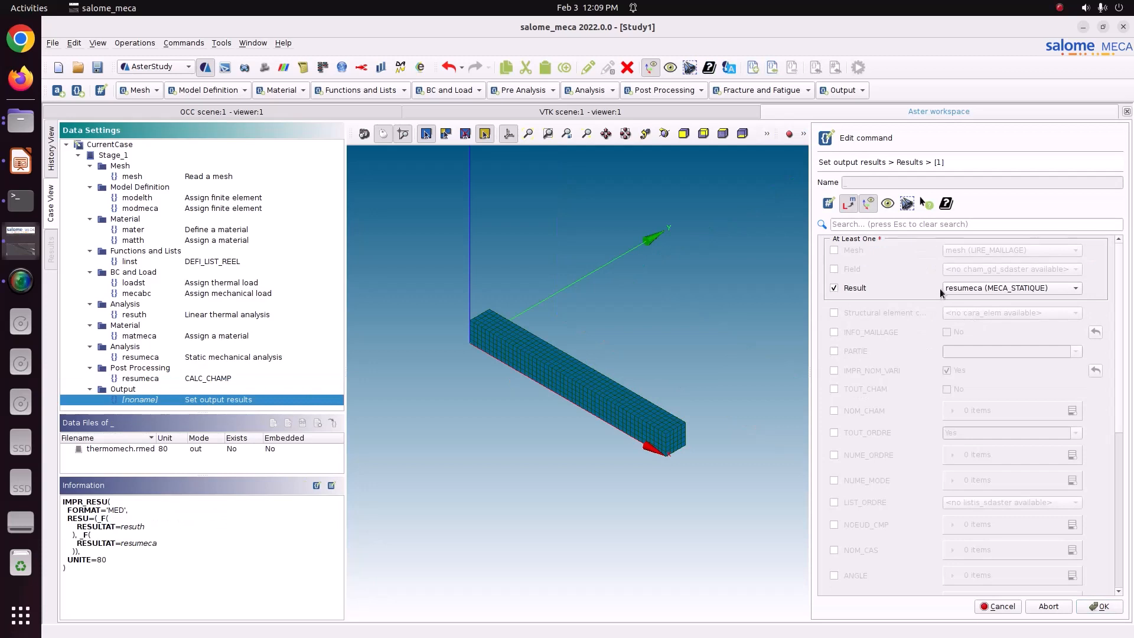
left_click(984, 288)
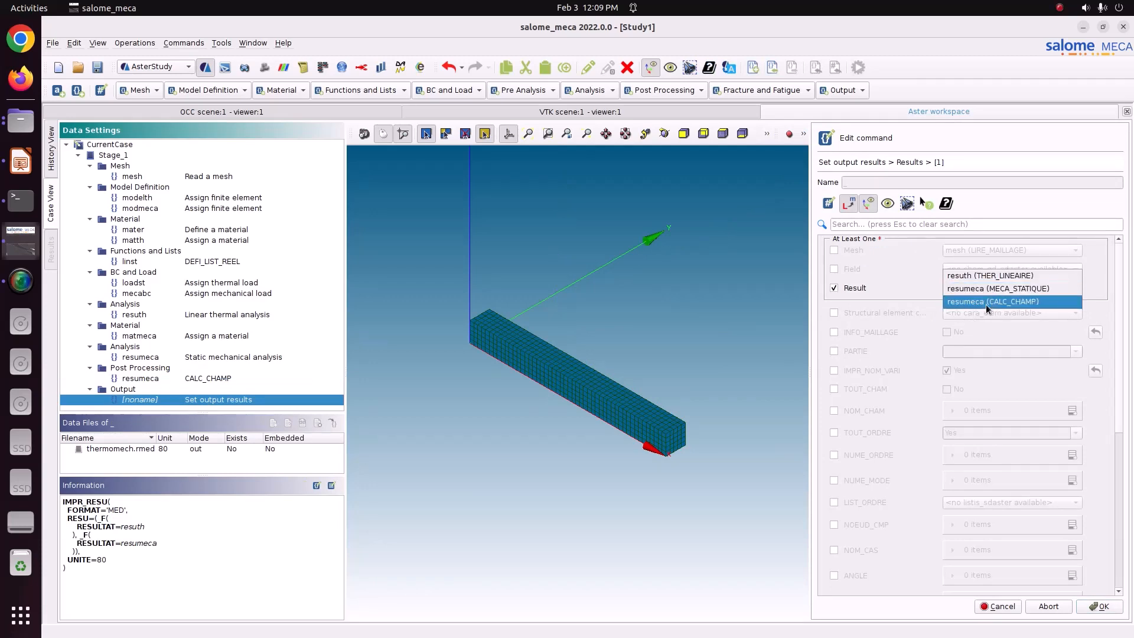
left_click(985, 303)
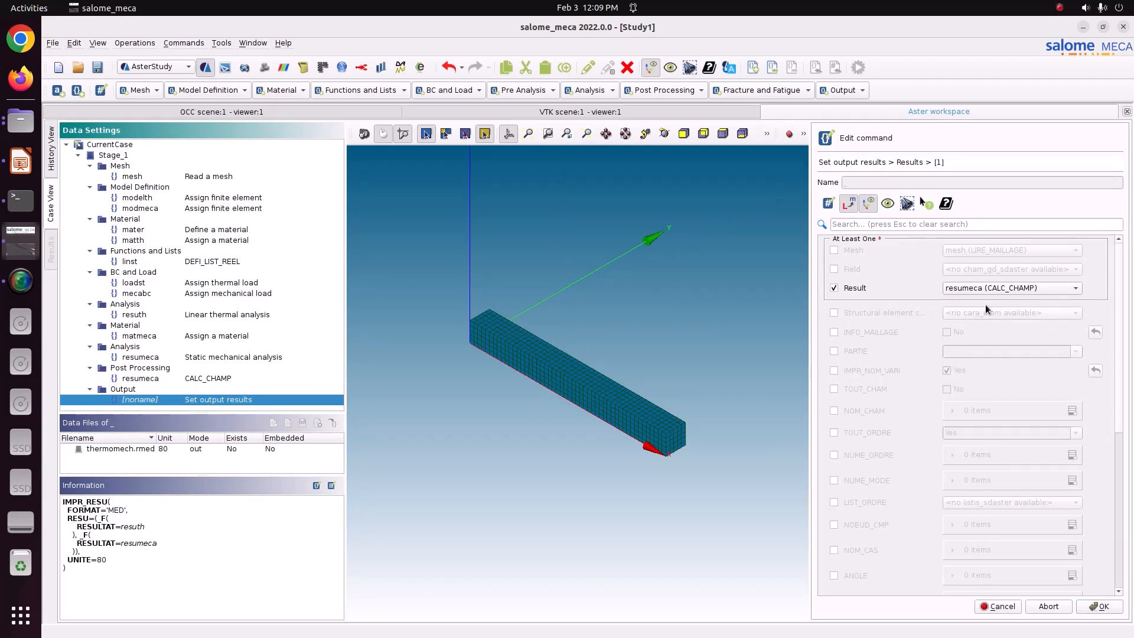
left_click(1098, 606)
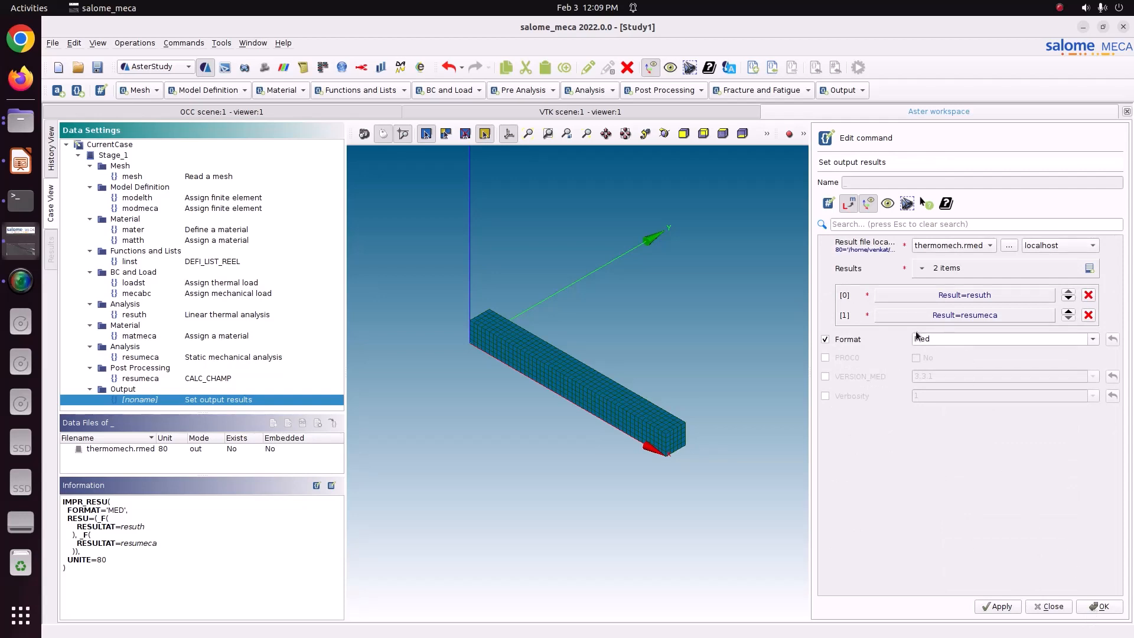
- Enable TOUT_CHAM for the resumeca output entry, then save the output command and the study
left_click(946, 317)
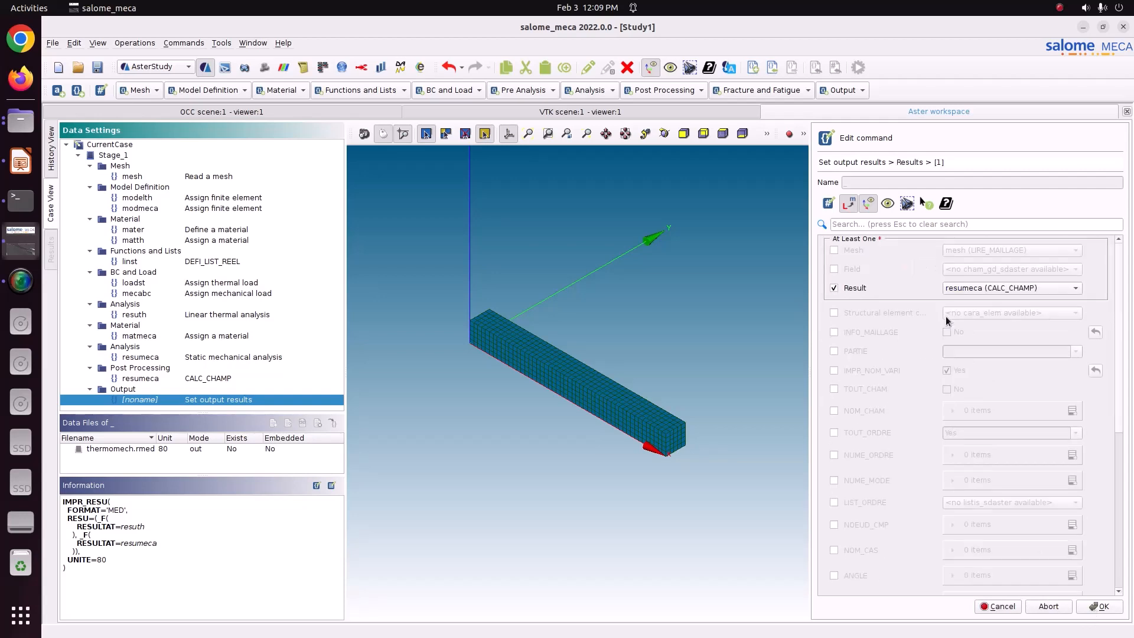
left_click(854, 392)
left_click(1099, 606)
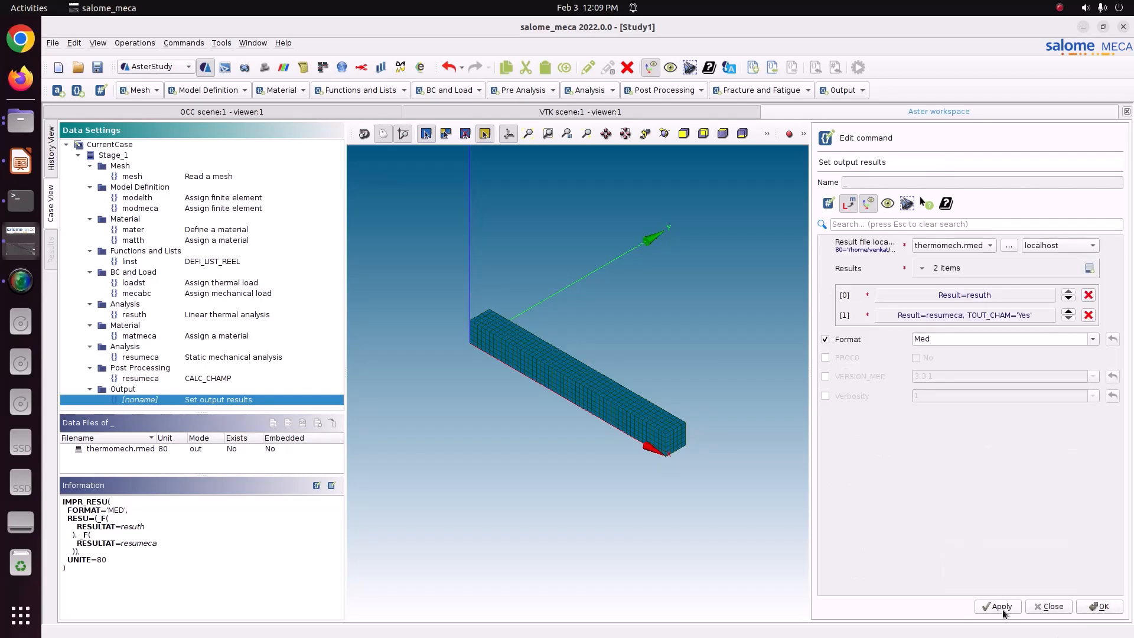
left_click(1002, 608)
left_click(1096, 607)
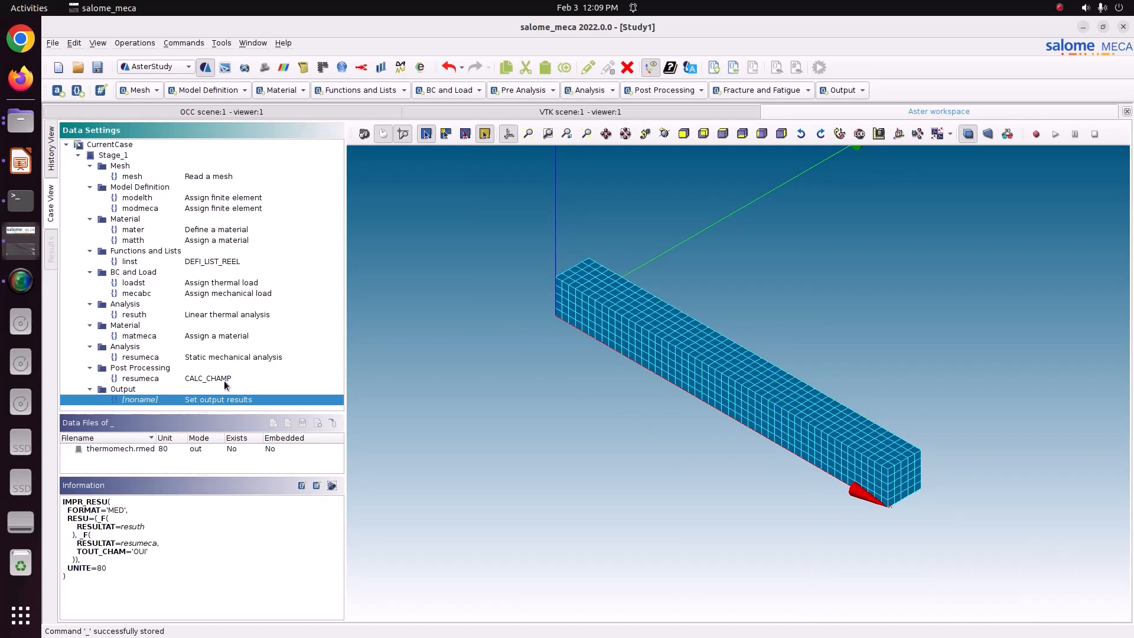
left_click(97, 70)
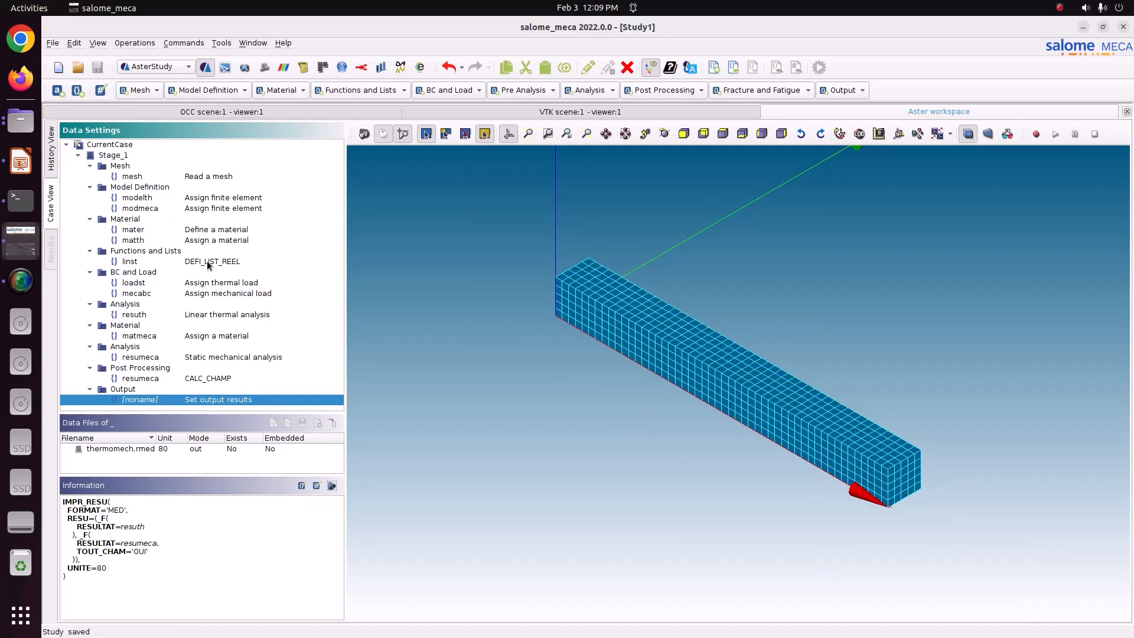
- Review the values of the linst list and its use in the resuth and resumeca analyses
left_click(180, 261)
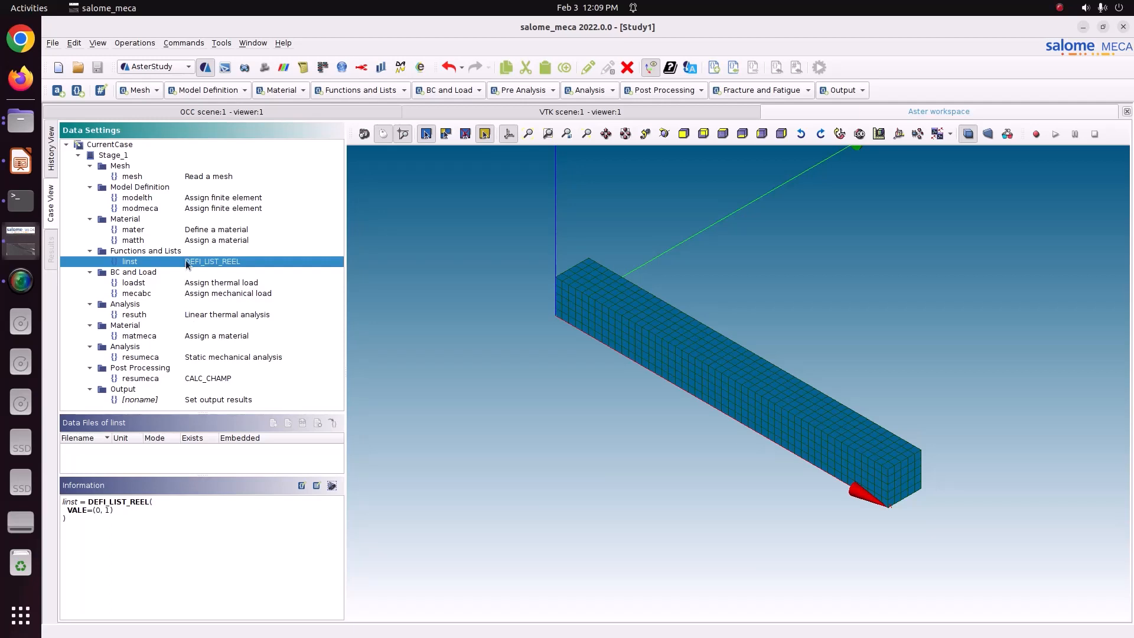
left_click_drag(104, 510, 91, 511)
double_click(106, 510)
left_click(184, 314)
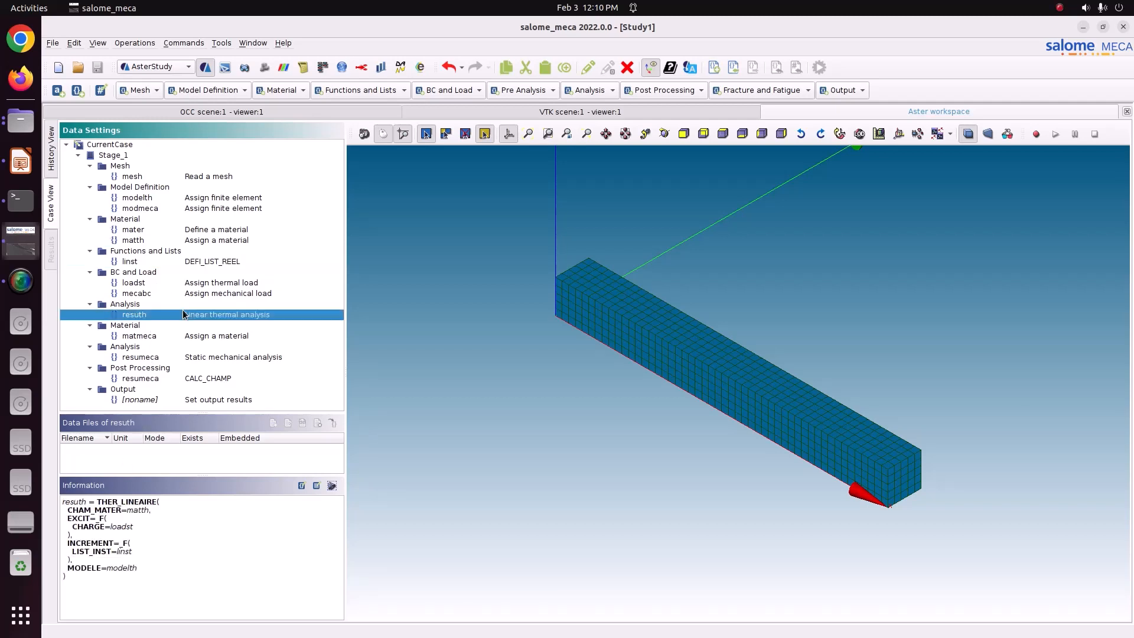
left_click(192, 358)
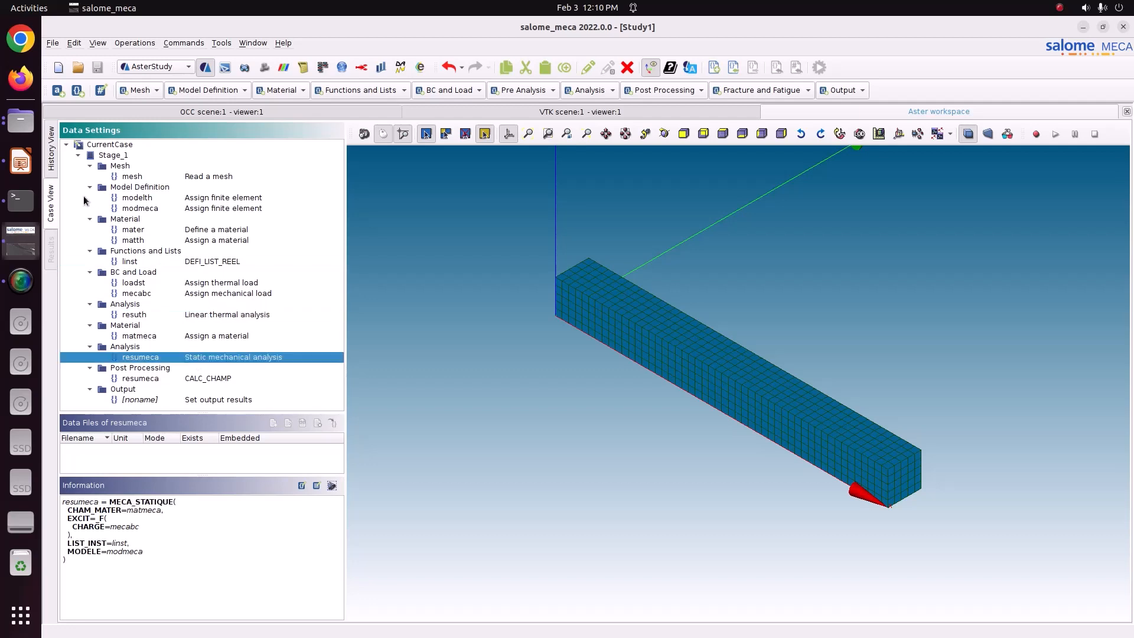
- Mark Stage_1 for execution in the current case and set the run memory to 4048
left_click(52, 160)
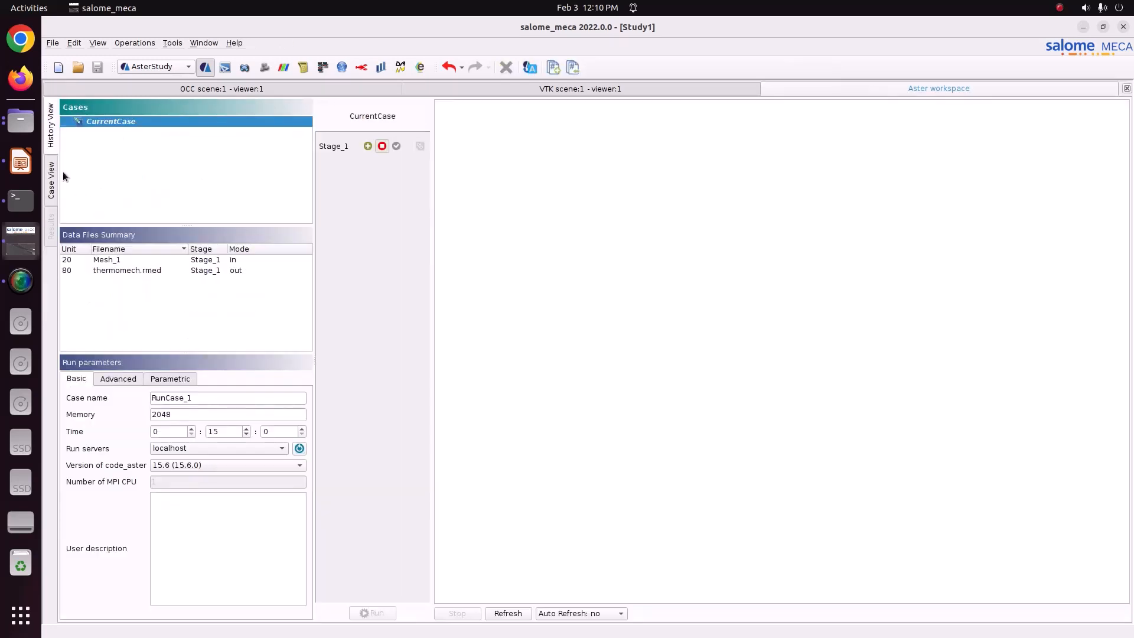
left_click(361, 147)
double_click(173, 413)
type("404")
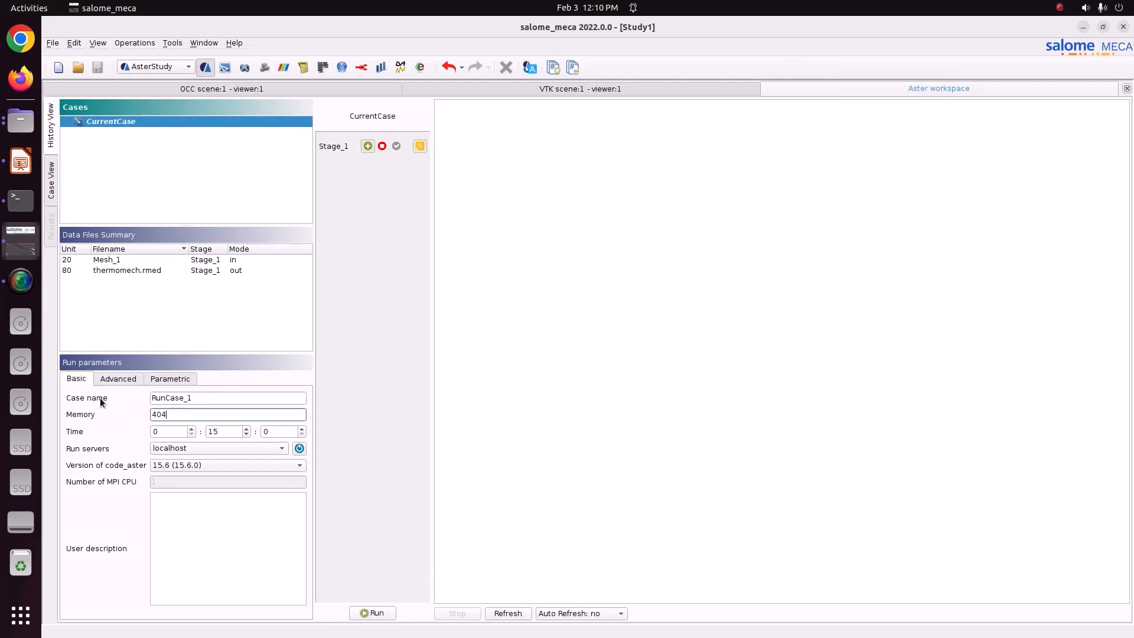
type("8")
- Run the case on code_aster version 15.6 (15.6.0) with auto refresh set to 5s
left_click(578, 613)
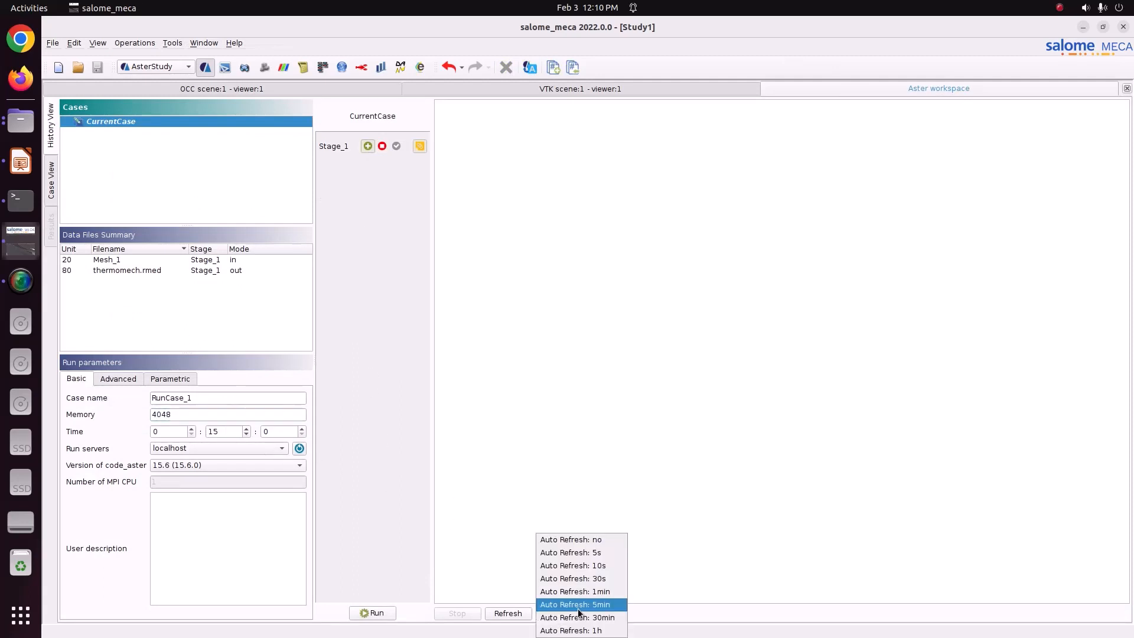
left_click(587, 556)
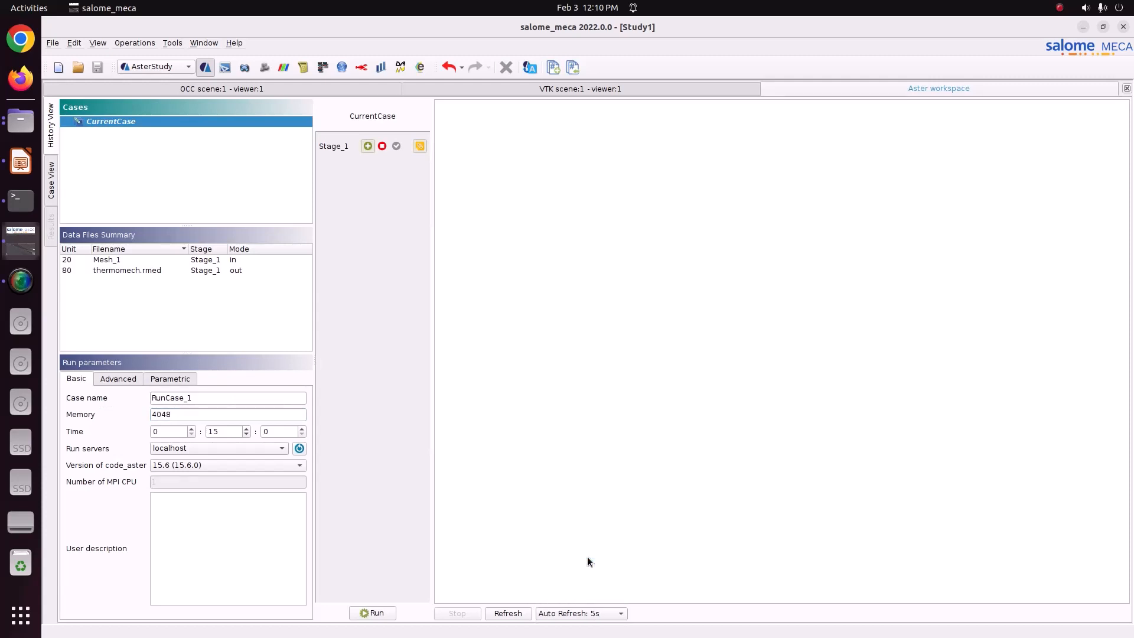
left_click(245, 465)
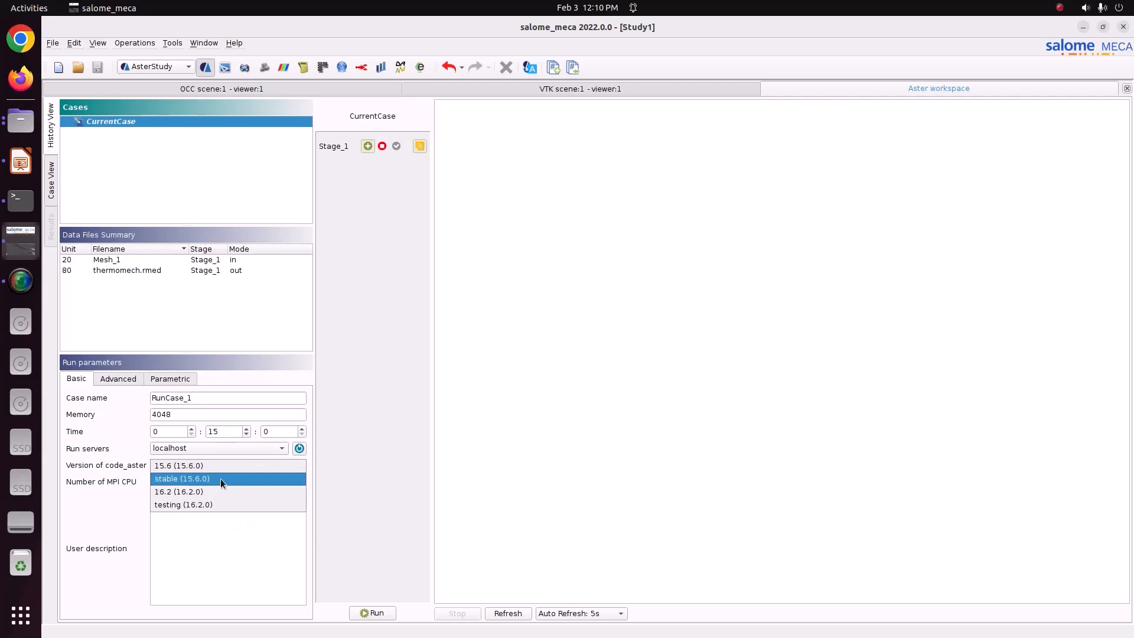
left_click(215, 469)
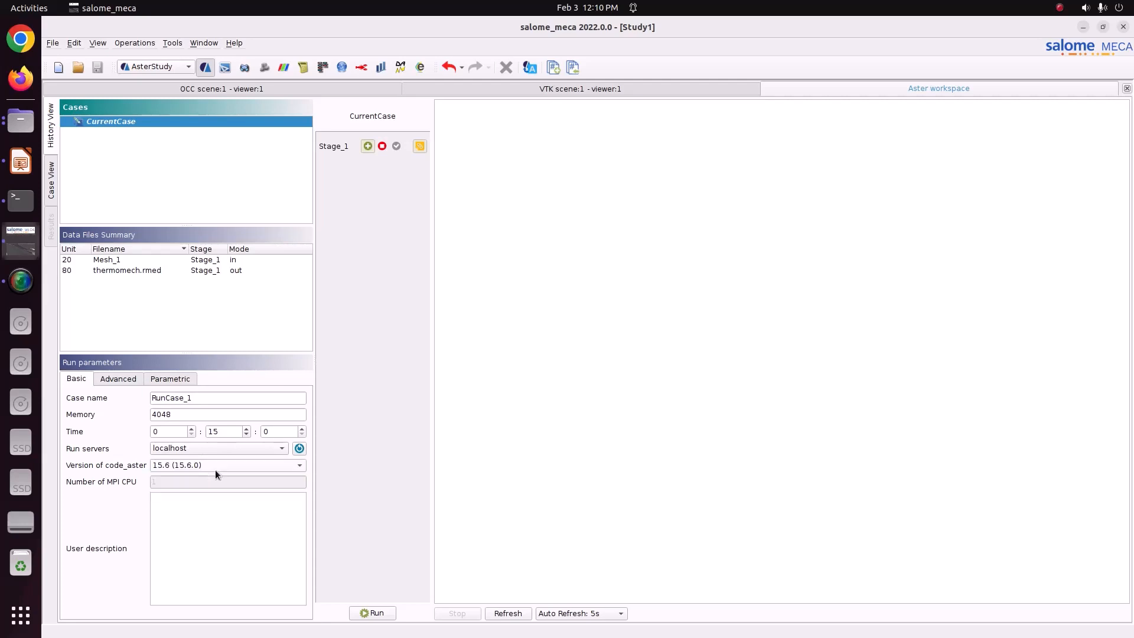
left_click(389, 615)
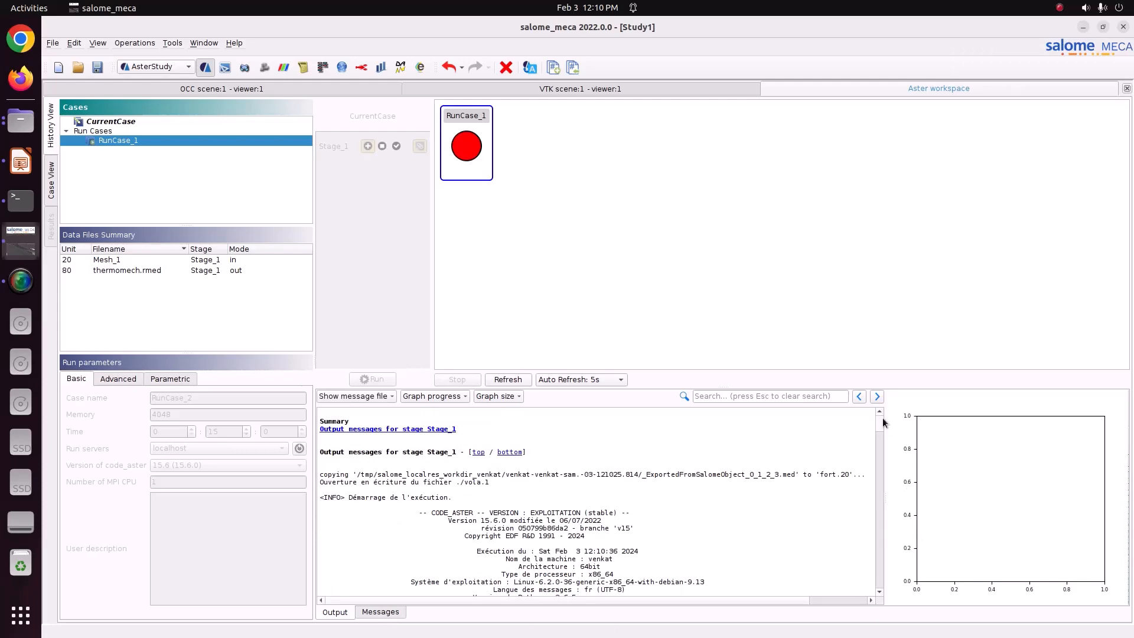
- Examine the output messages of RunCase_1 for the exception raised during the thermal calculation
left_click_drag(880, 422, 876, 582)
scroll(656, 533, "up", 4)
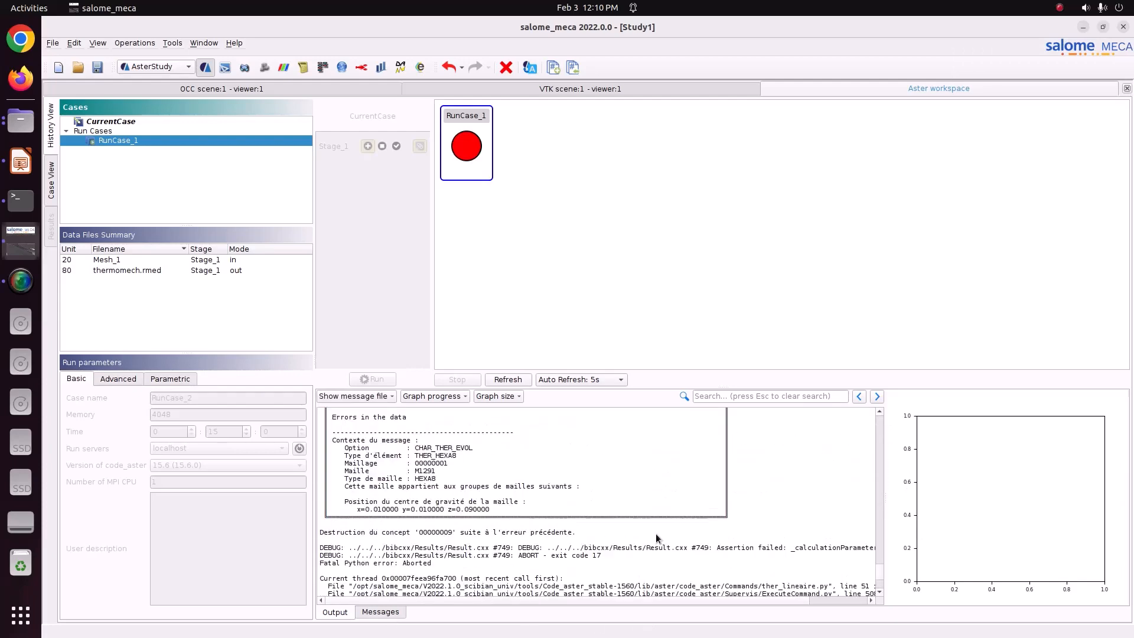
scroll(656, 533, "up", 2)
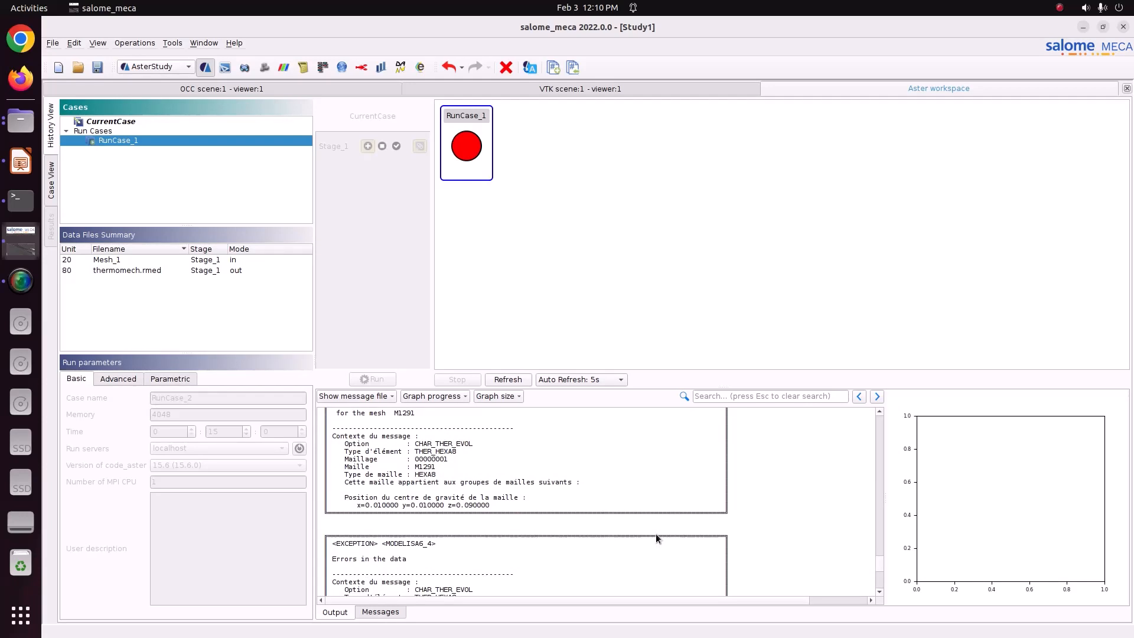
scroll(655, 533, "up", 6)
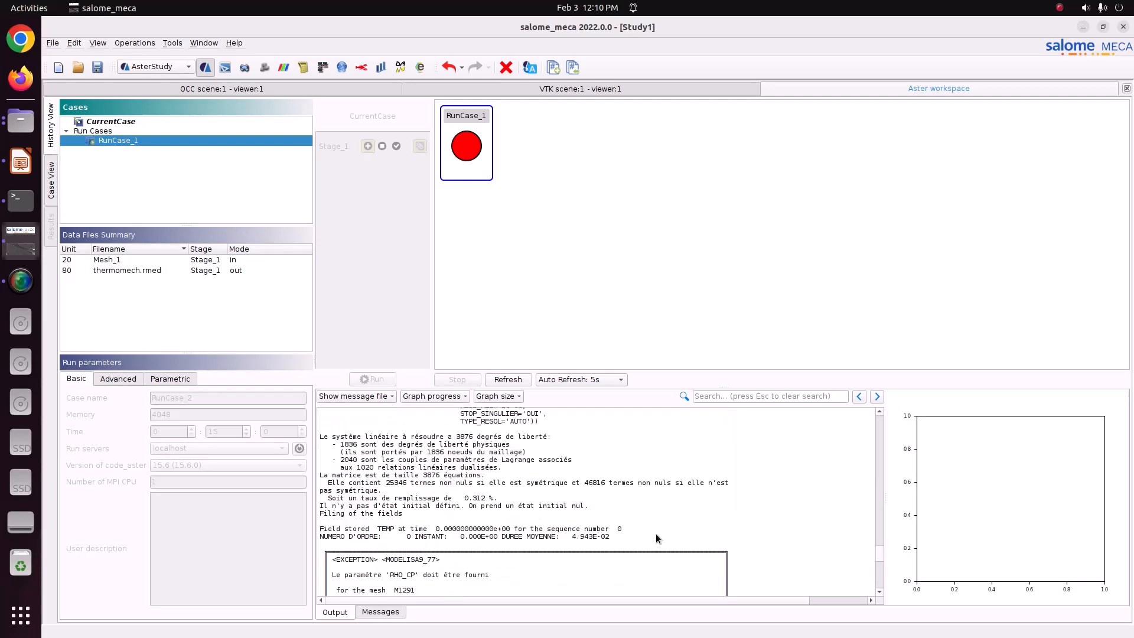
scroll(656, 538, "down", 1)
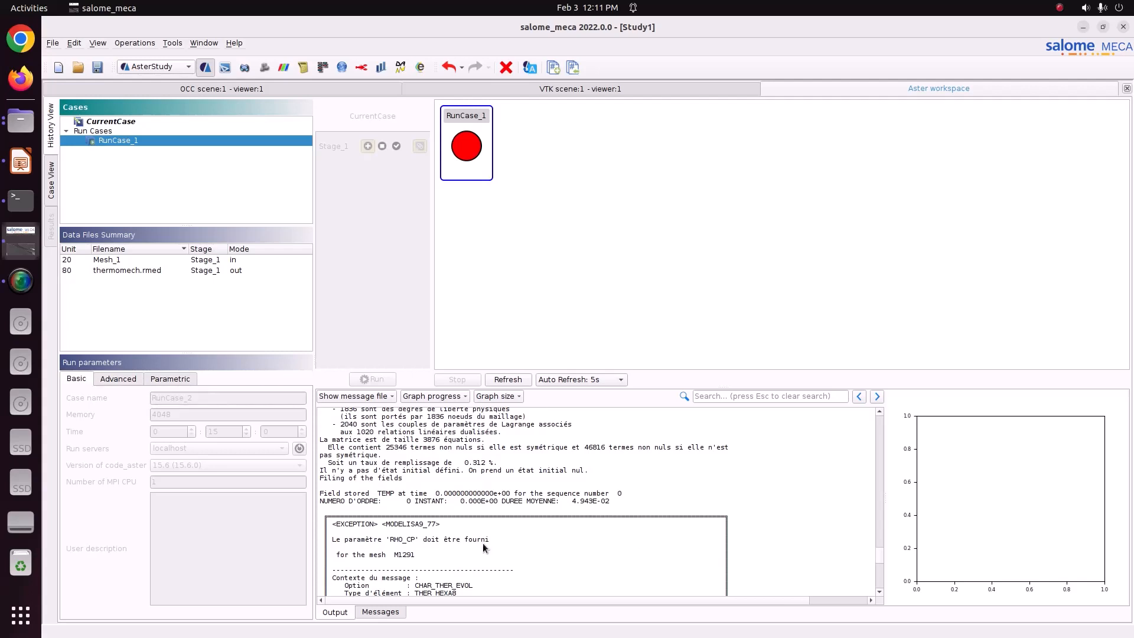
left_click_drag(385, 539, 438, 579)
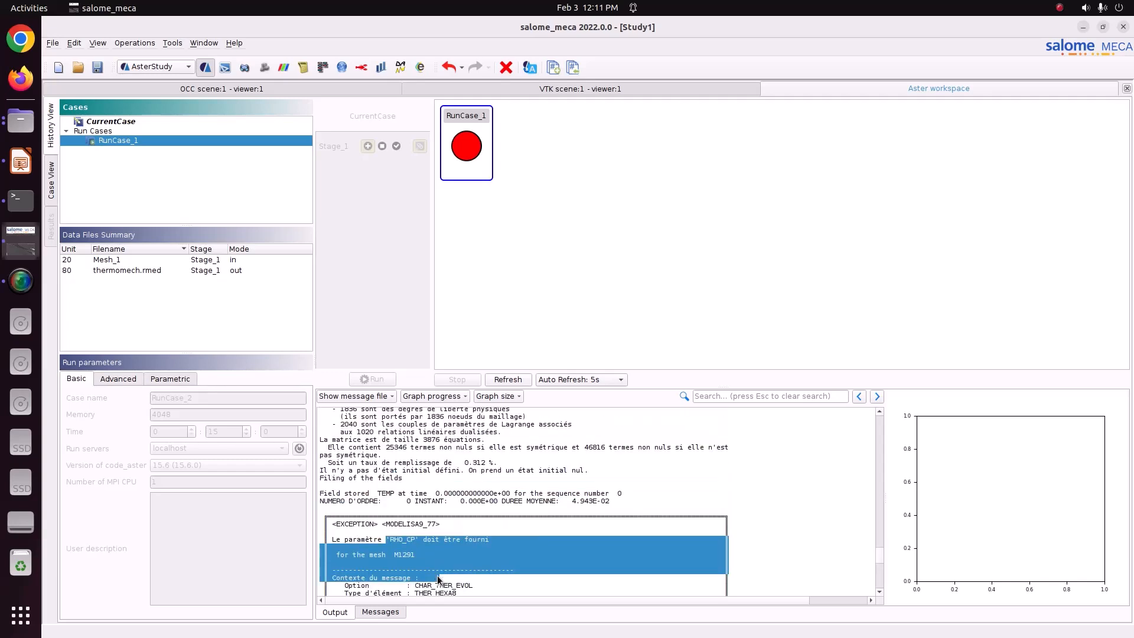
- Delete RunCase_1 from the run cases and return to the command tree of the current case
right_click(476, 136)
left_click(512, 184)
right_click(480, 150)
left_click(547, 198)
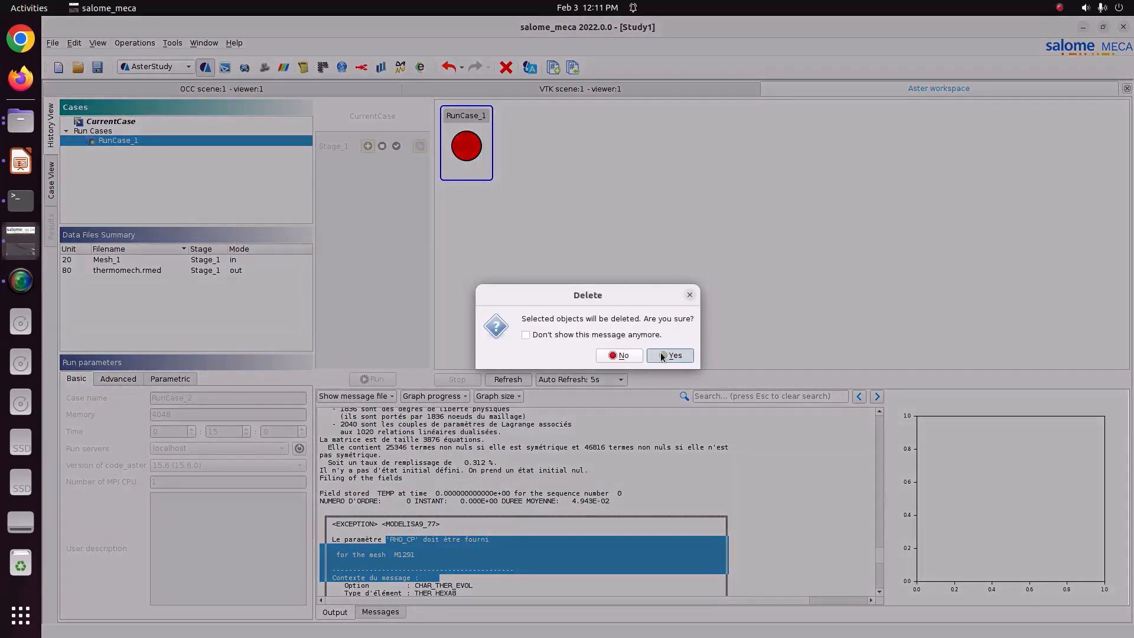
left_click(662, 356)
left_click(52, 182)
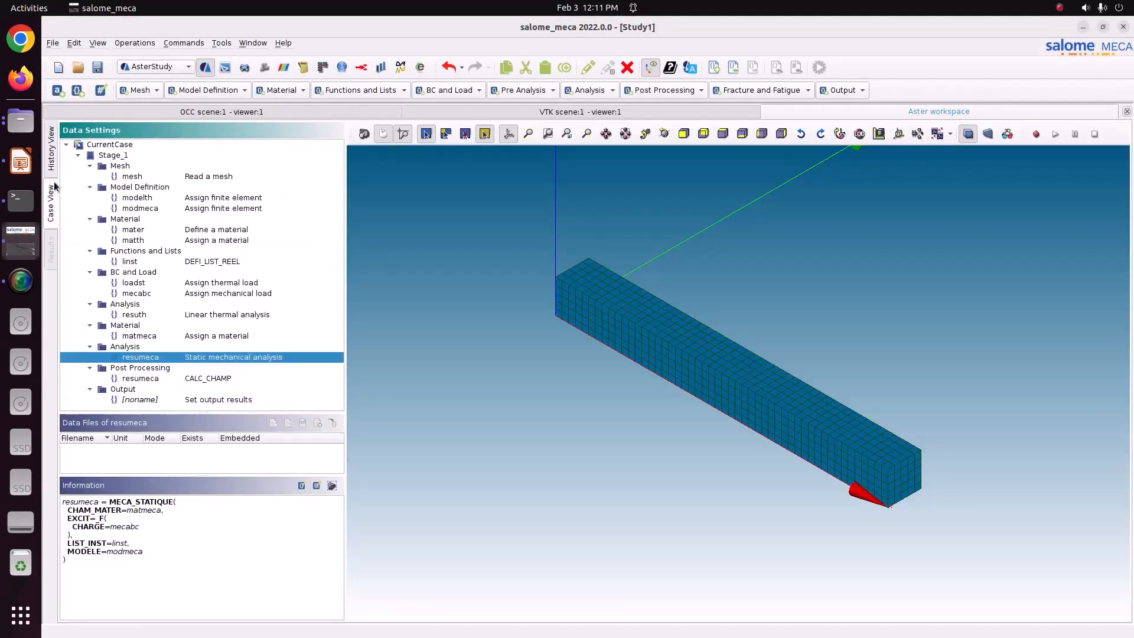
- Delete the linst list of reals (DEFI_LIST_REEL) from Stage_1
left_click(144, 261)
right_click(143, 261)
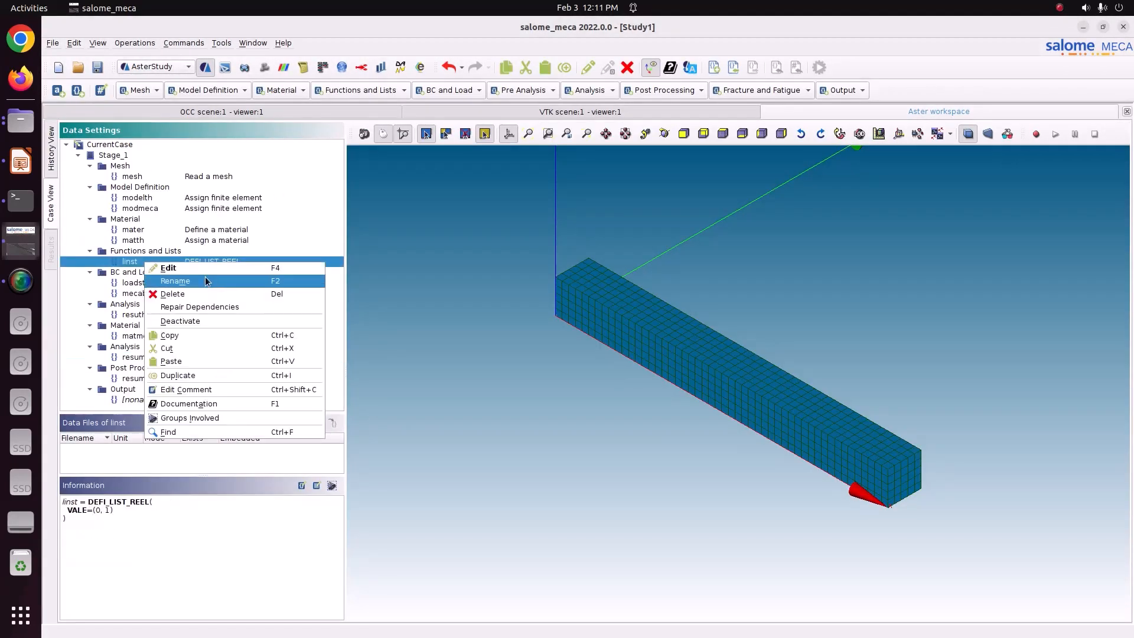
left_click(210, 288)
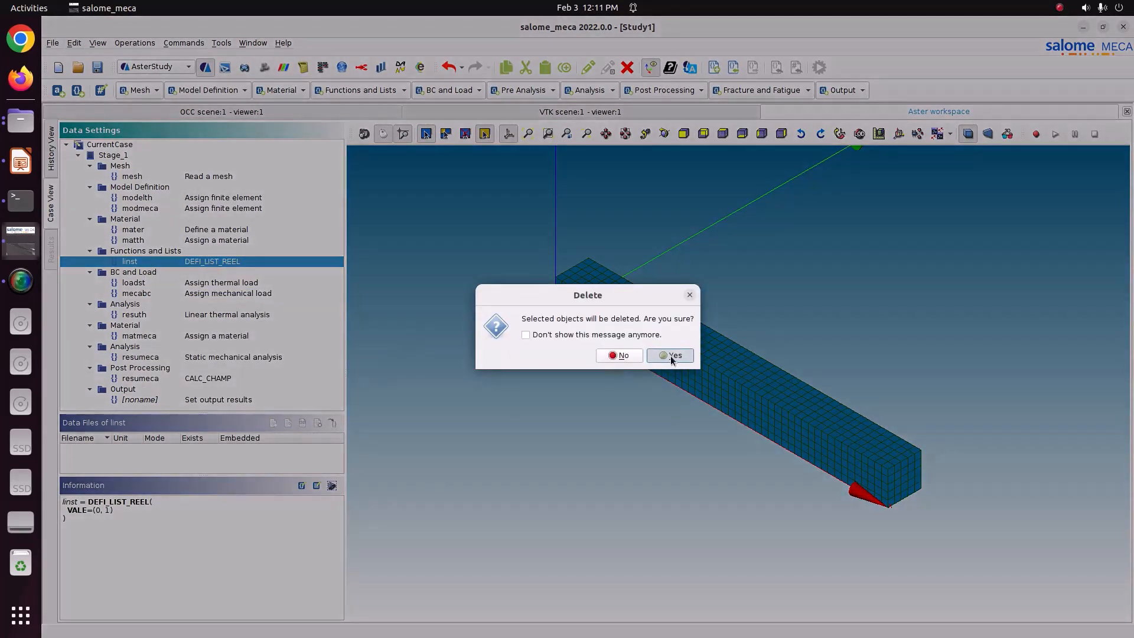
left_click(670, 355)
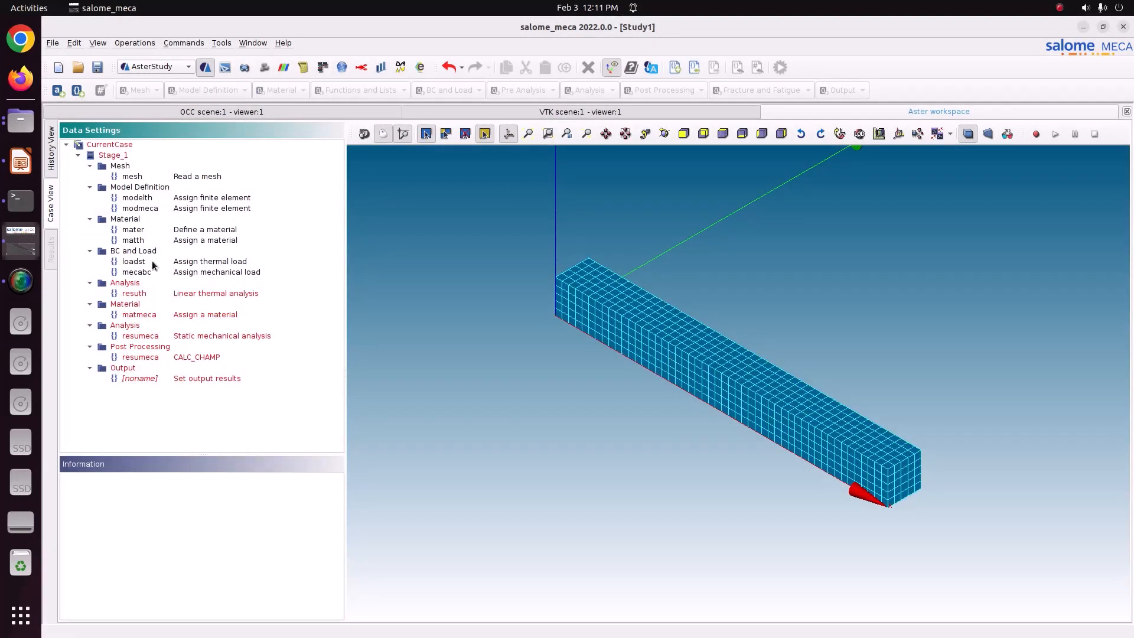
- Disable Timestepping in the linear thermal analysis resuth and store the command
double_click(164, 294)
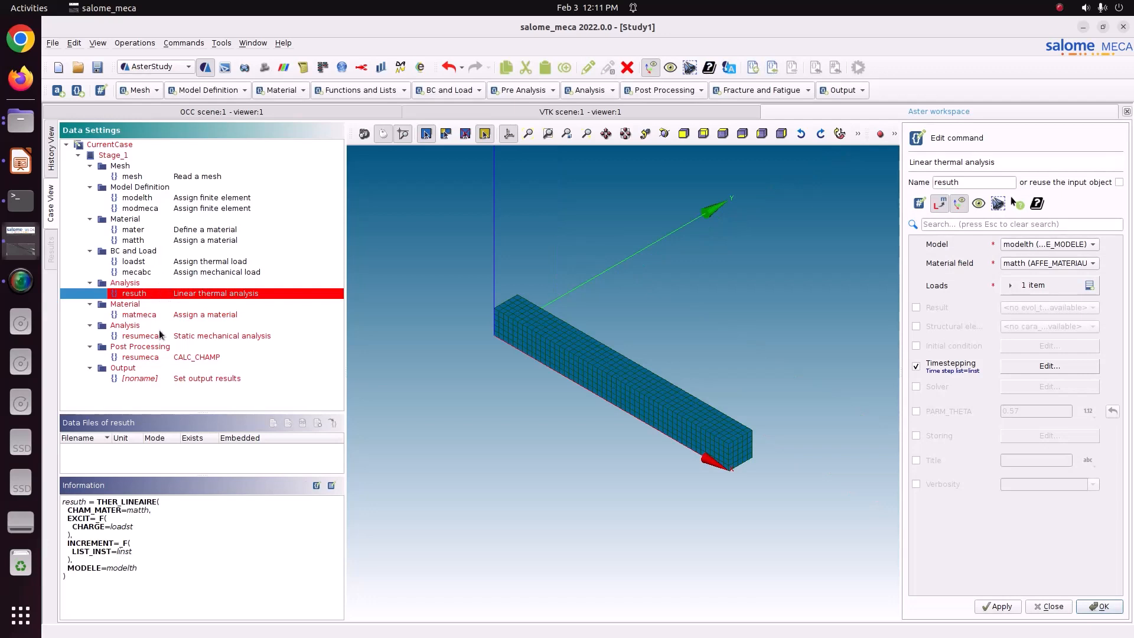
left_click(939, 365)
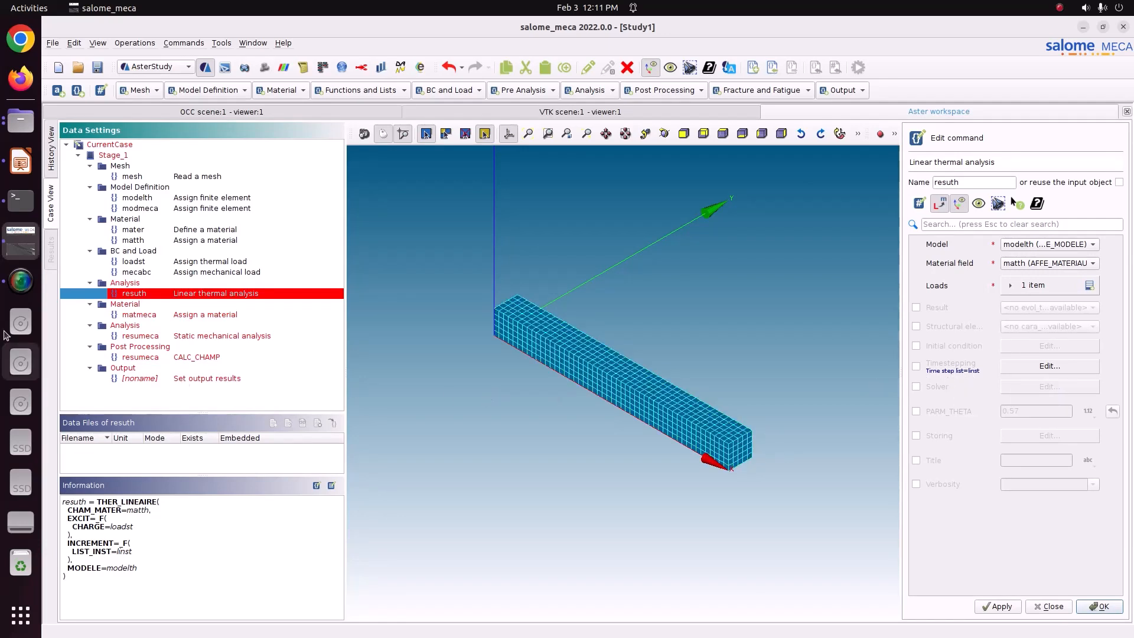
left_click(1099, 606)
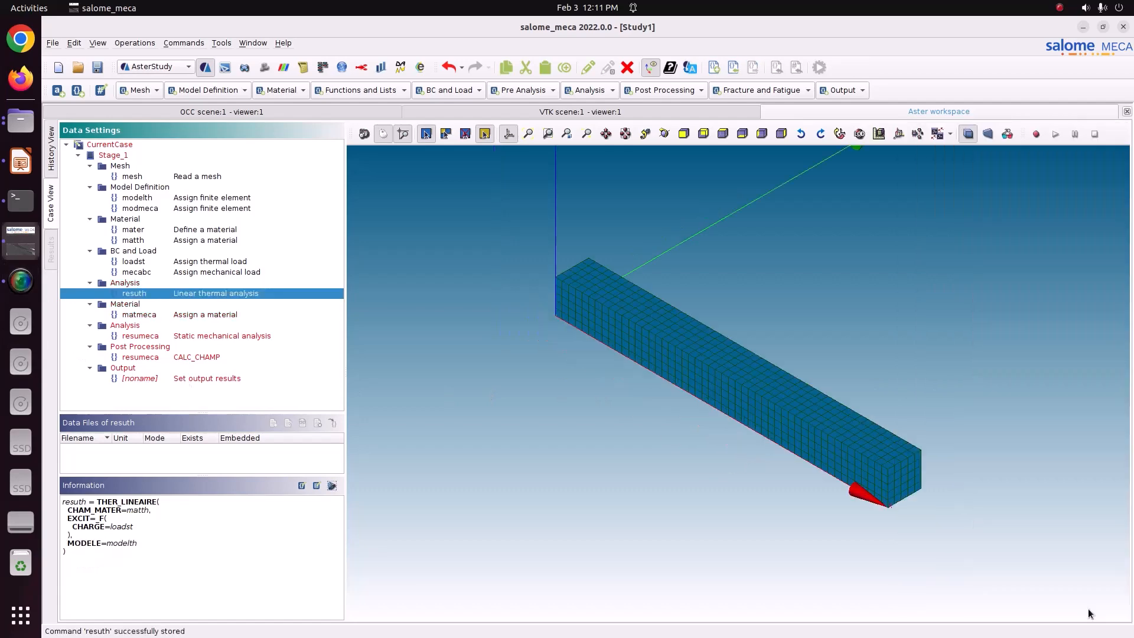
- Disable the Time step list in the static mechanical analysis resumeca and store the command
left_click(191, 336)
double_click(190, 336)
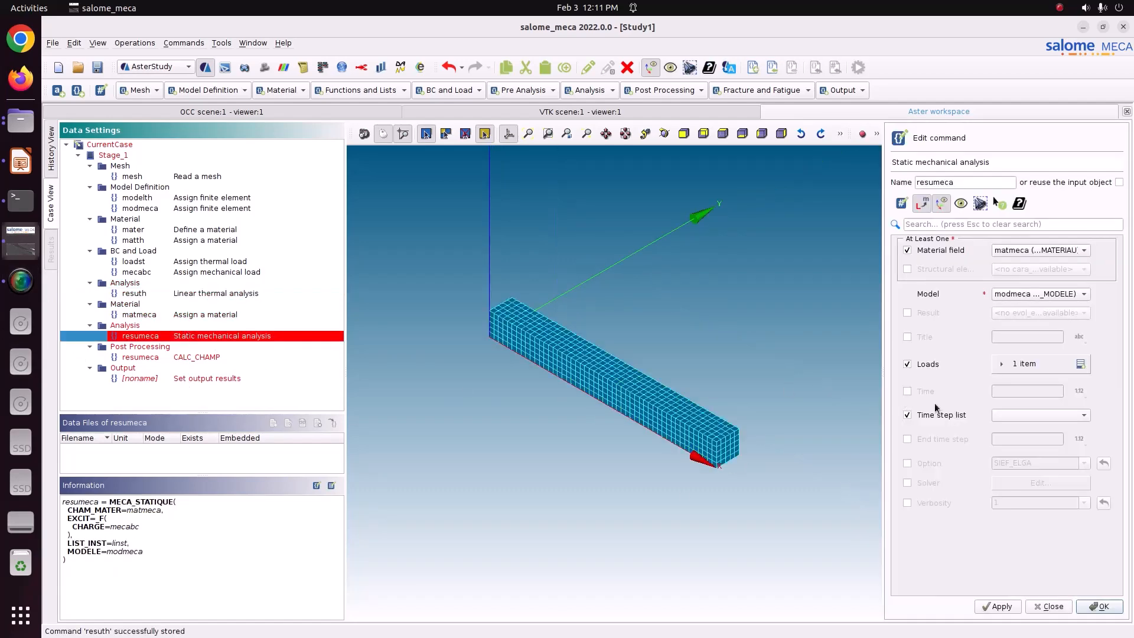
left_click(997, 607)
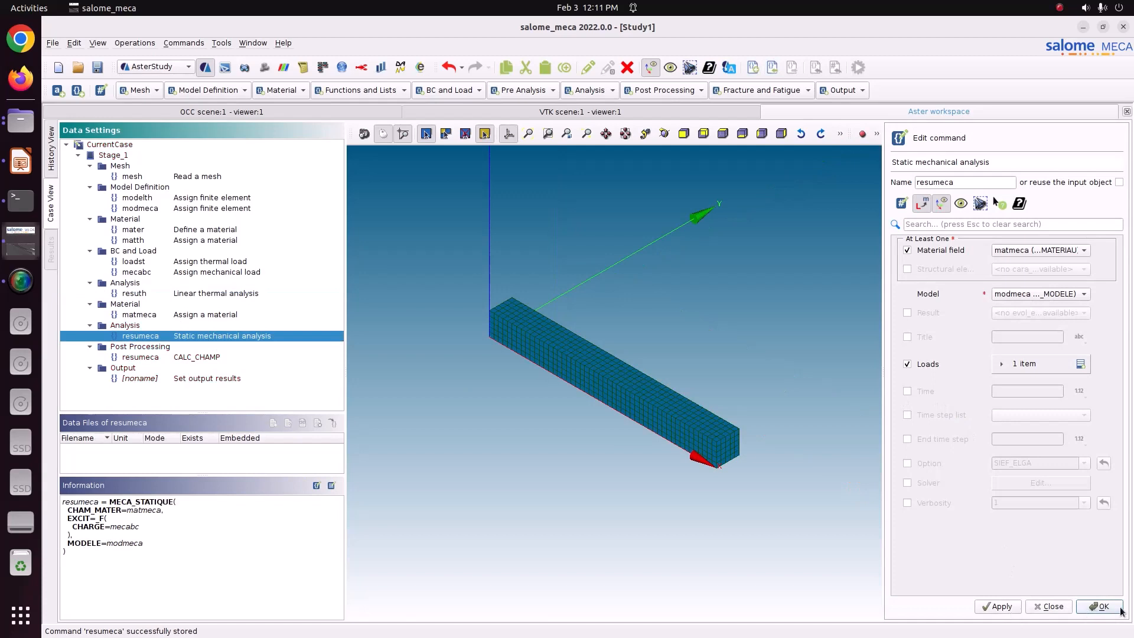
left_click(1116, 608)
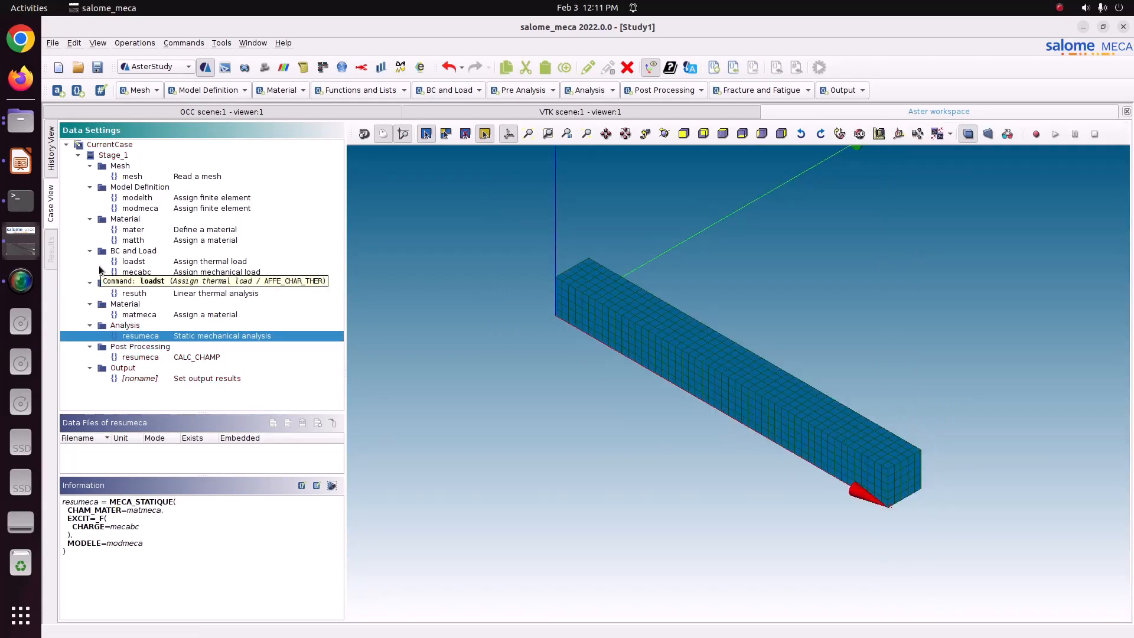
- Save the study and run the current case again from the case history
left_click(51, 158)
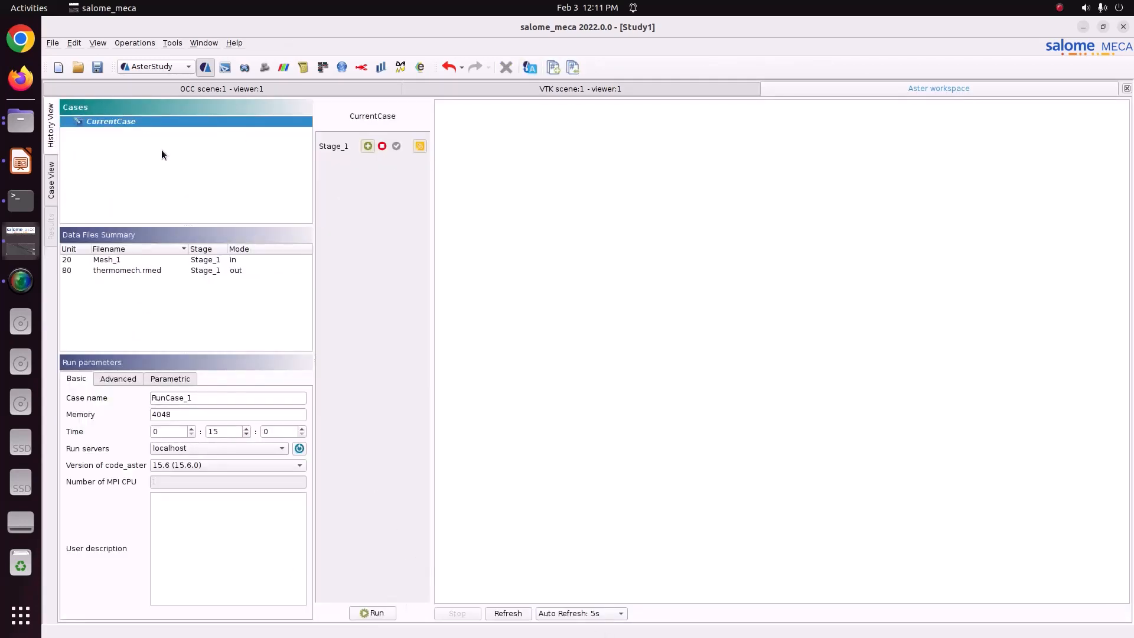
left_click(99, 66)
left_click(370, 612)
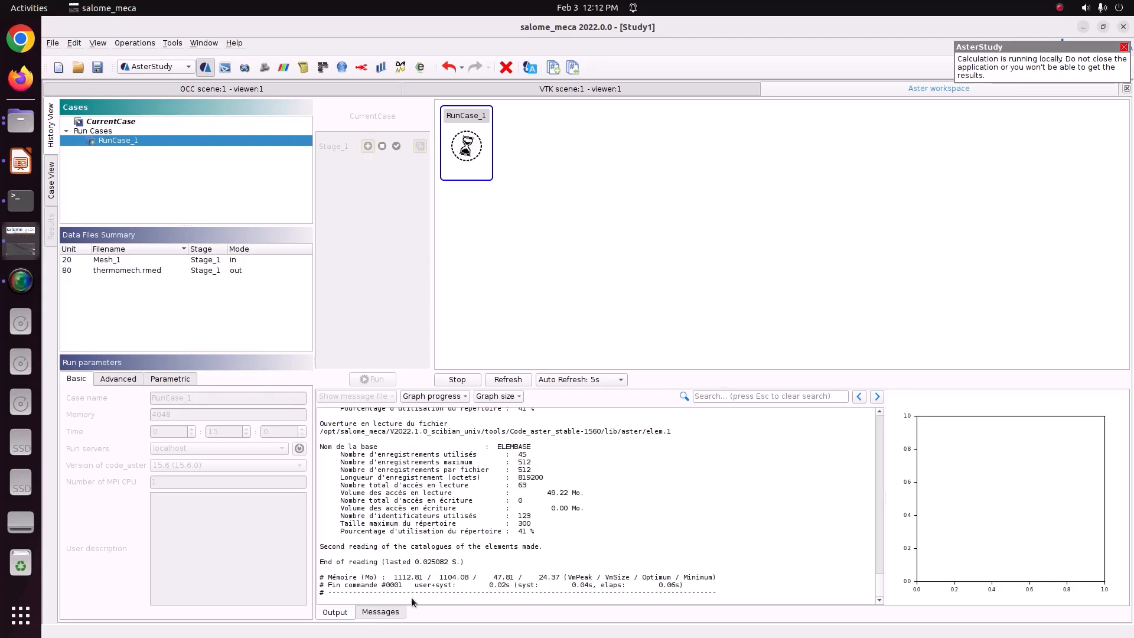
- Examine the output messages of RunCase_1 down to the final job diagnostic
scroll(581, 591, "up", 10)
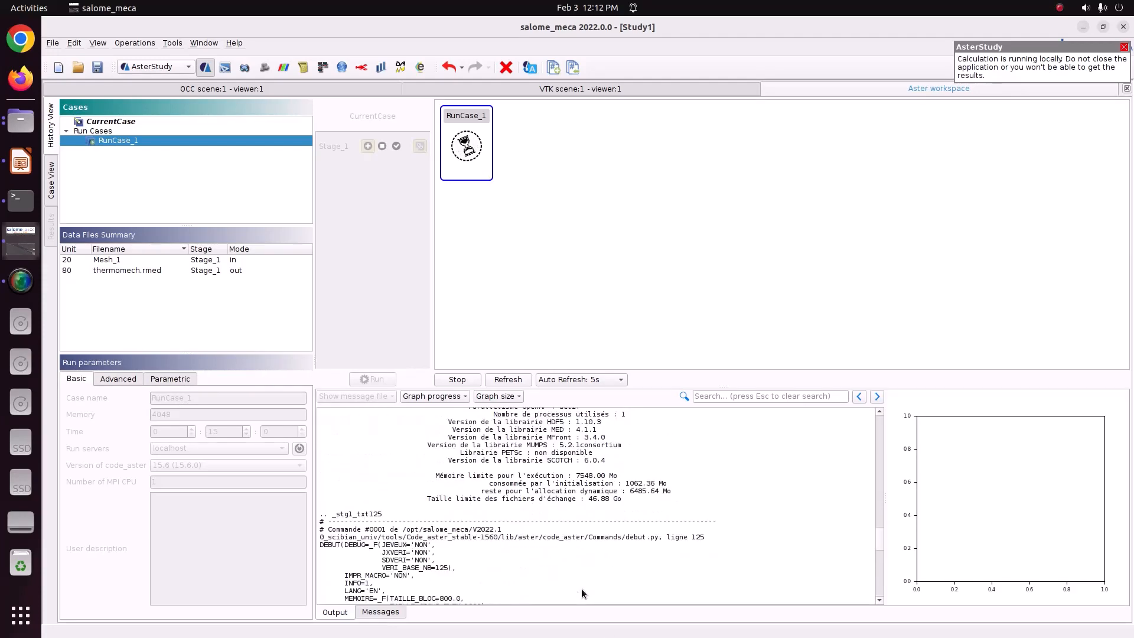
scroll(527, 503, "up", 8)
scroll(527, 504, "up", 6)
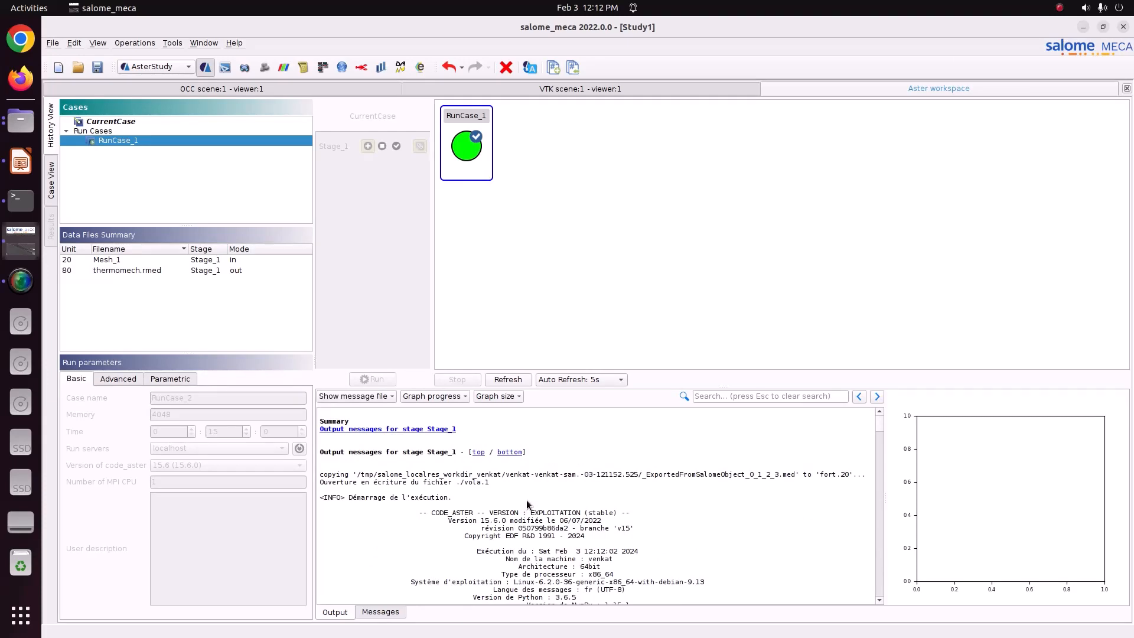
scroll(526, 500, "down", 6)
left_click_drag(880, 435, 881, 597)
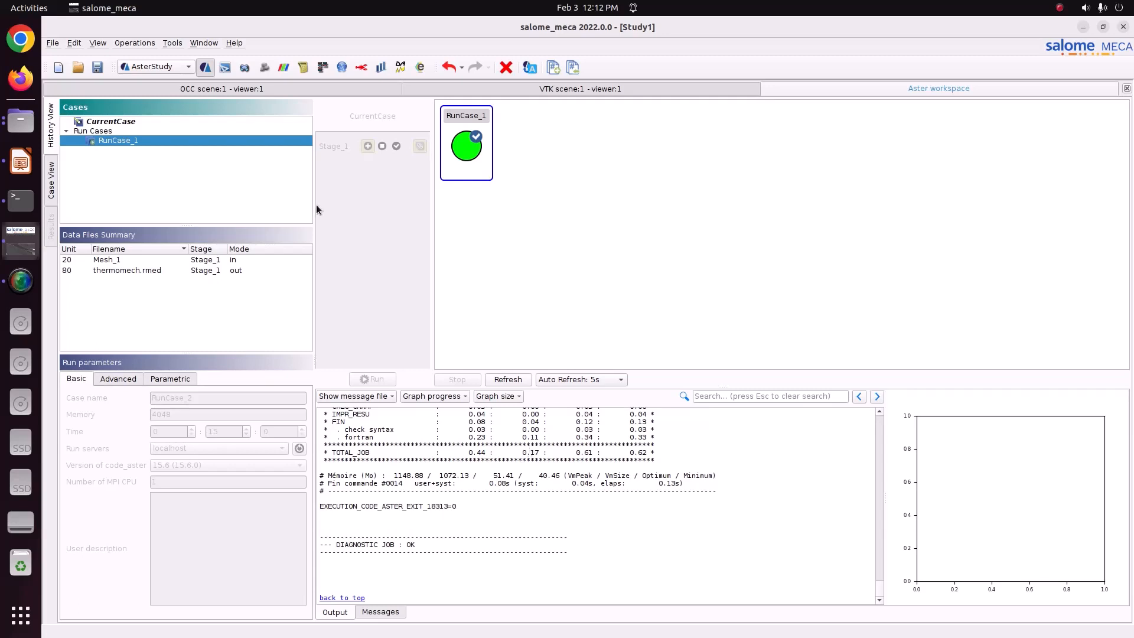
- Save the study and switch to the ParaVIS module
left_click(98, 67)
left_click(150, 68)
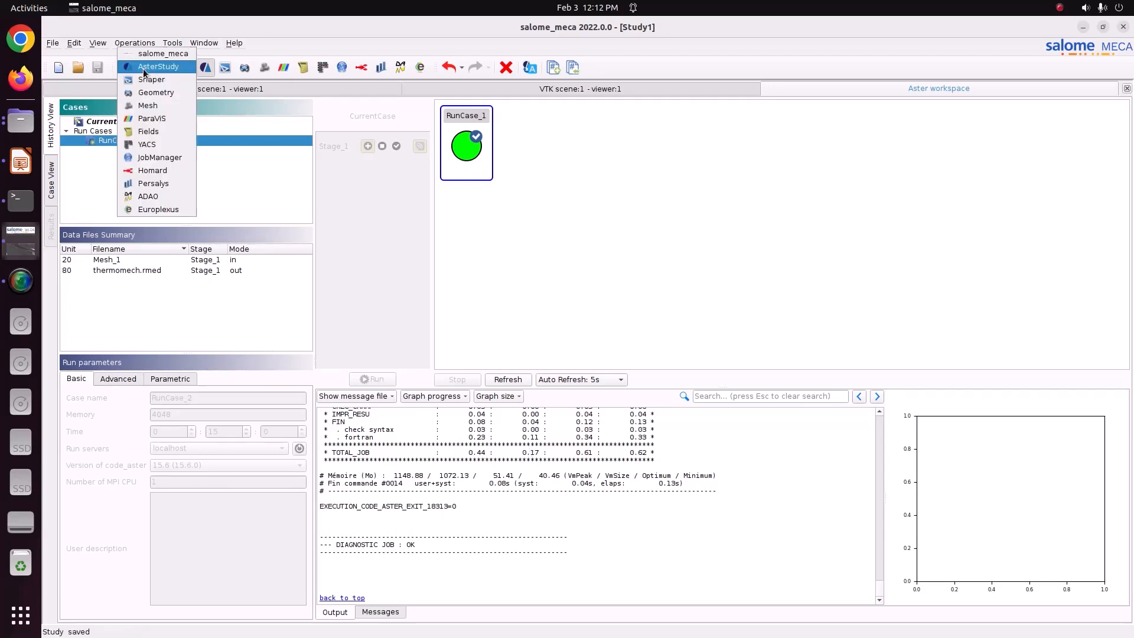
left_click(155, 121)
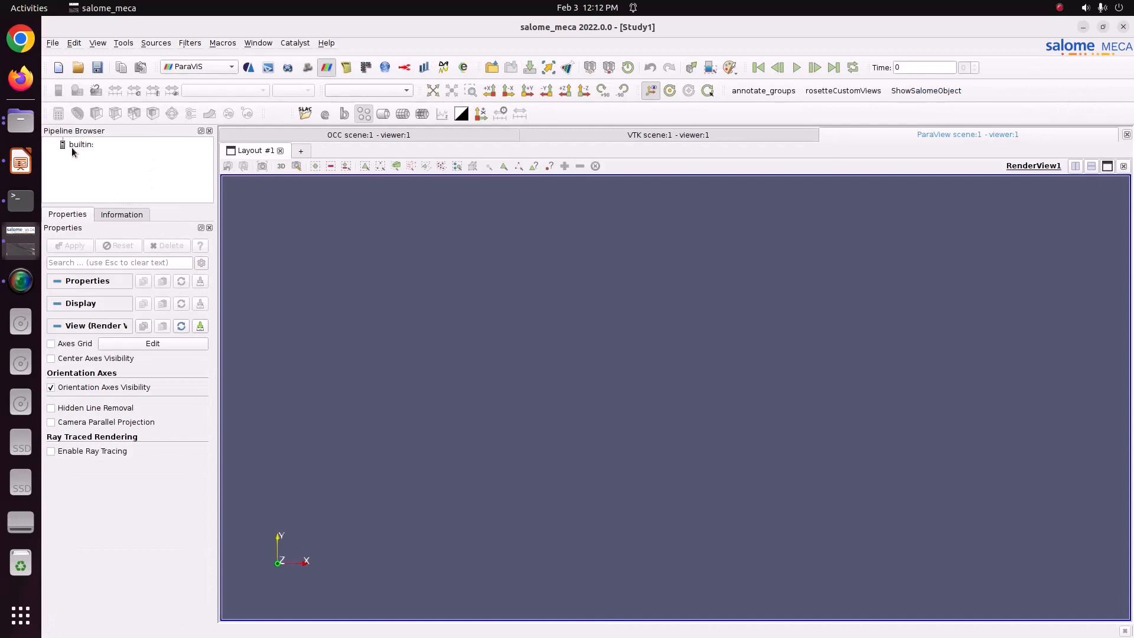
- Open the result file thermomech.rmed from the Pictures/CODE_ASTER/78_thermo_mech_2 folder and load it into the view
right_click(73, 152)
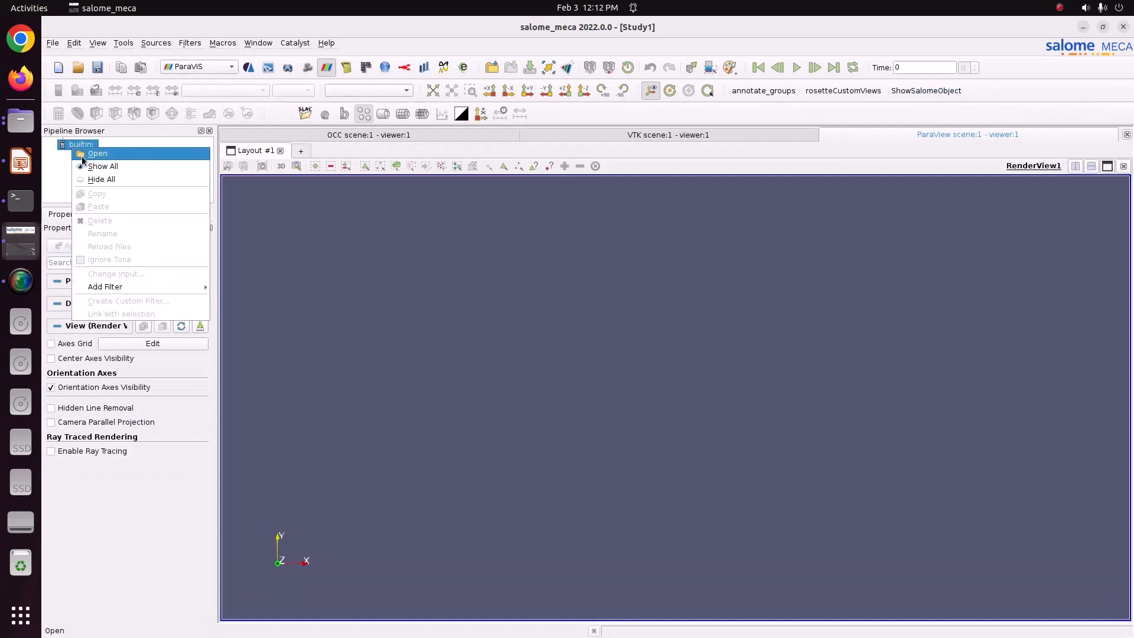
left_click(88, 155)
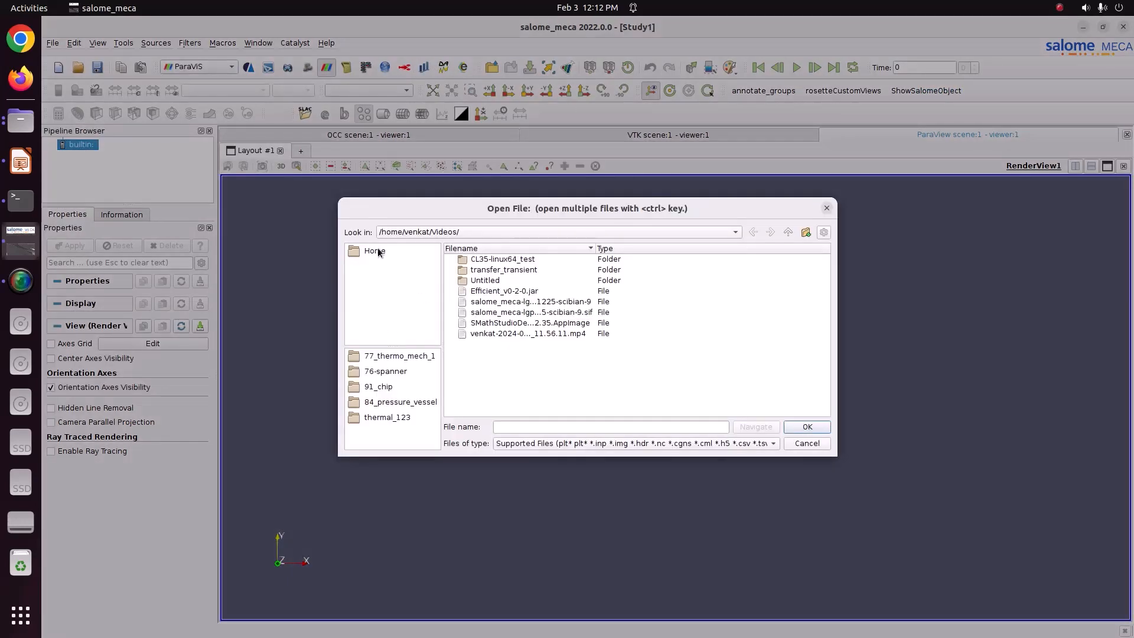
left_click(376, 249)
left_click(503, 356)
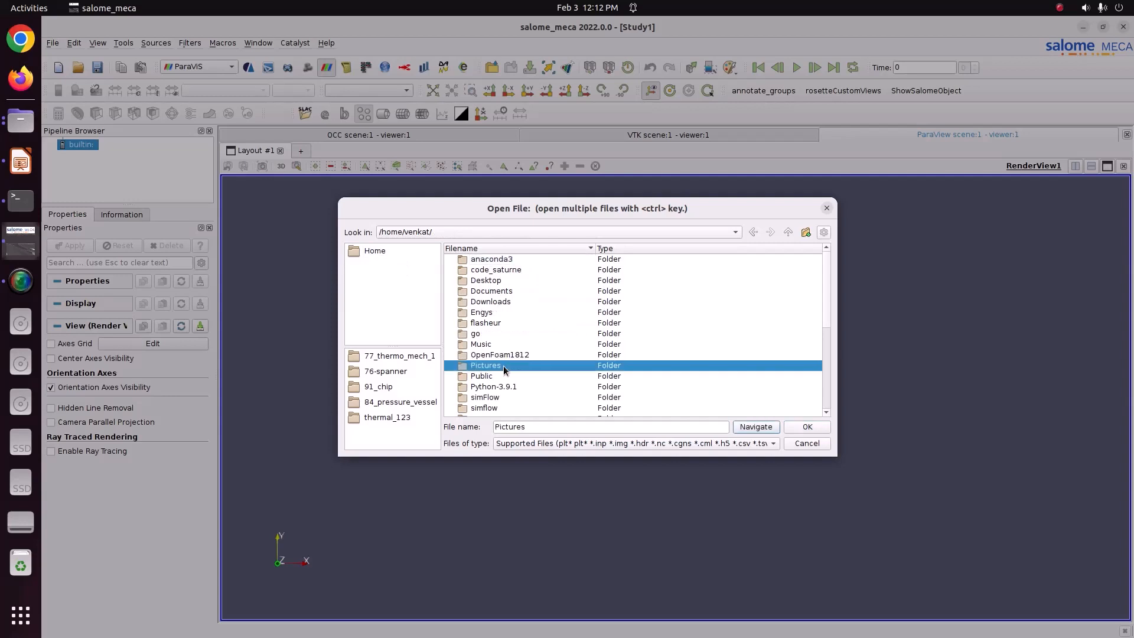
double_click(504, 367)
double_click(517, 272)
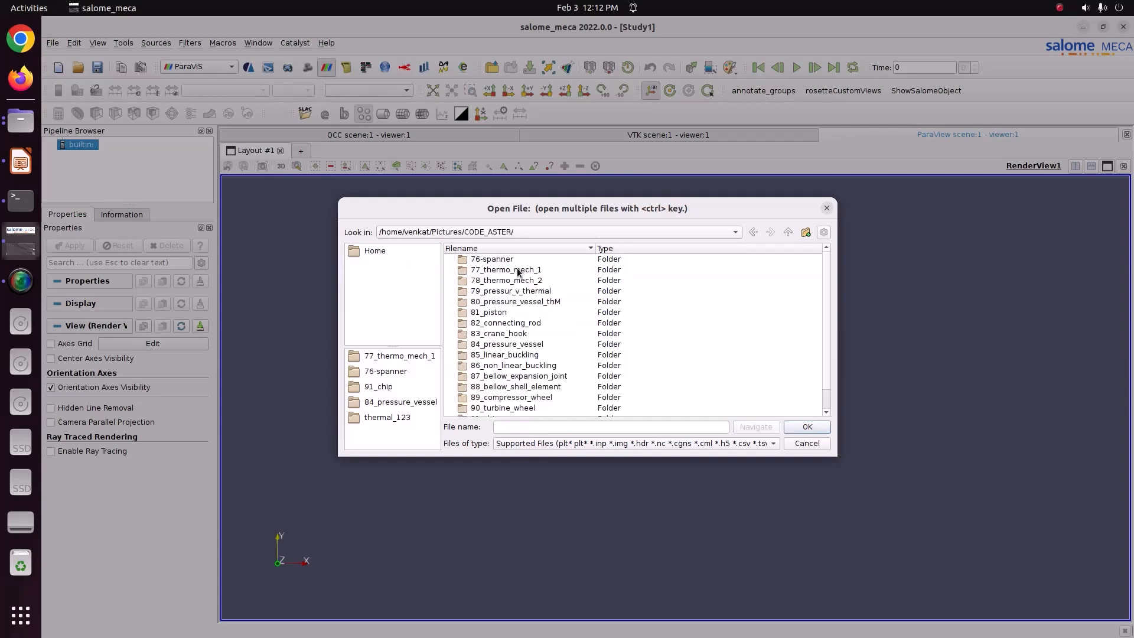
double_click(487, 281)
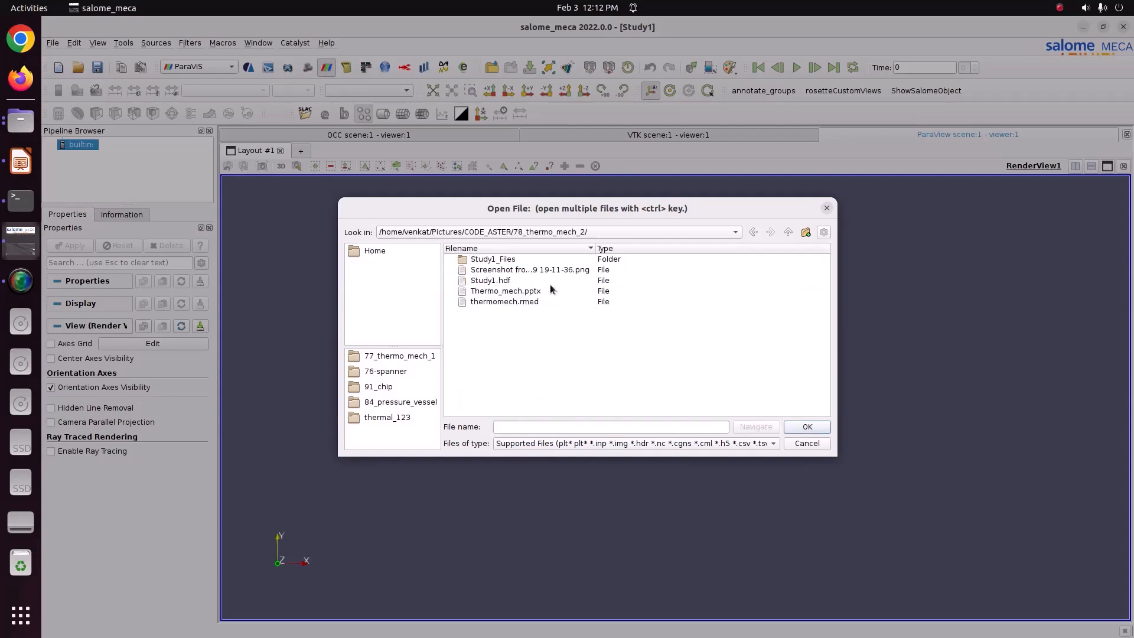
left_click(526, 303)
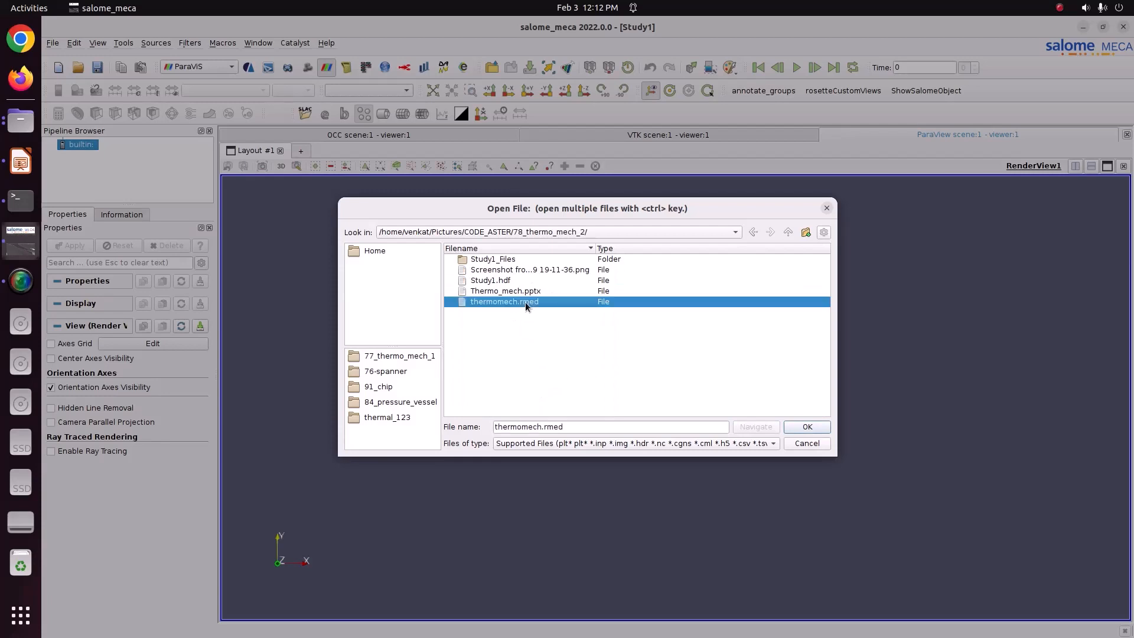
left_click(806, 426)
left_click(73, 247)
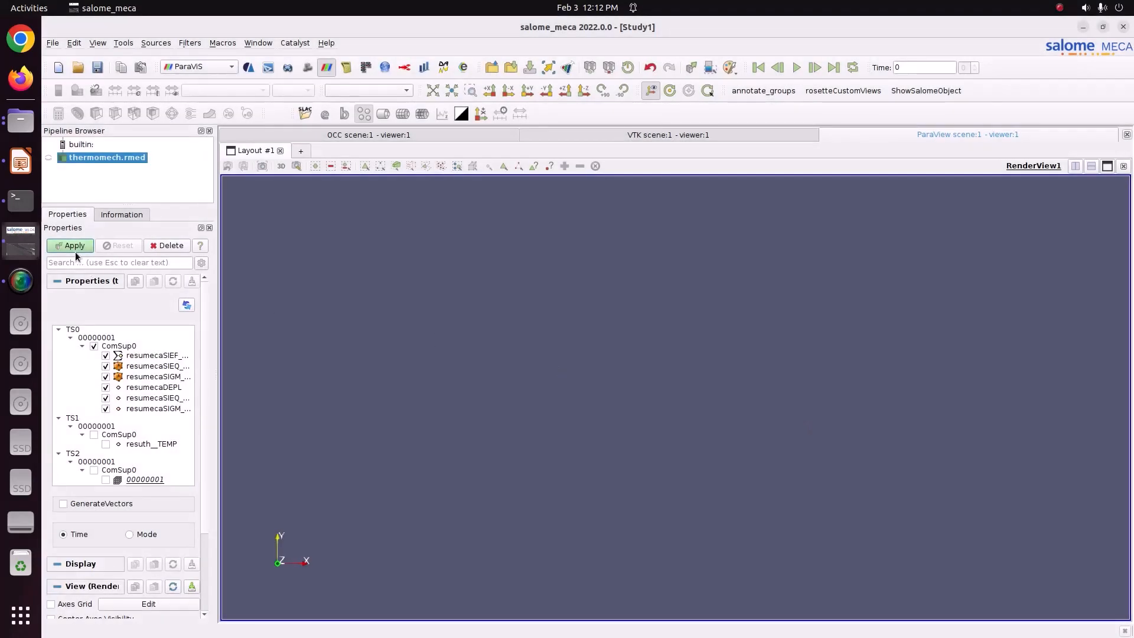
- Widen the properties area, load the TS1 thermal result set, and colour the beam by resuth__TEMP
left_click_drag(217, 336, 315, 330)
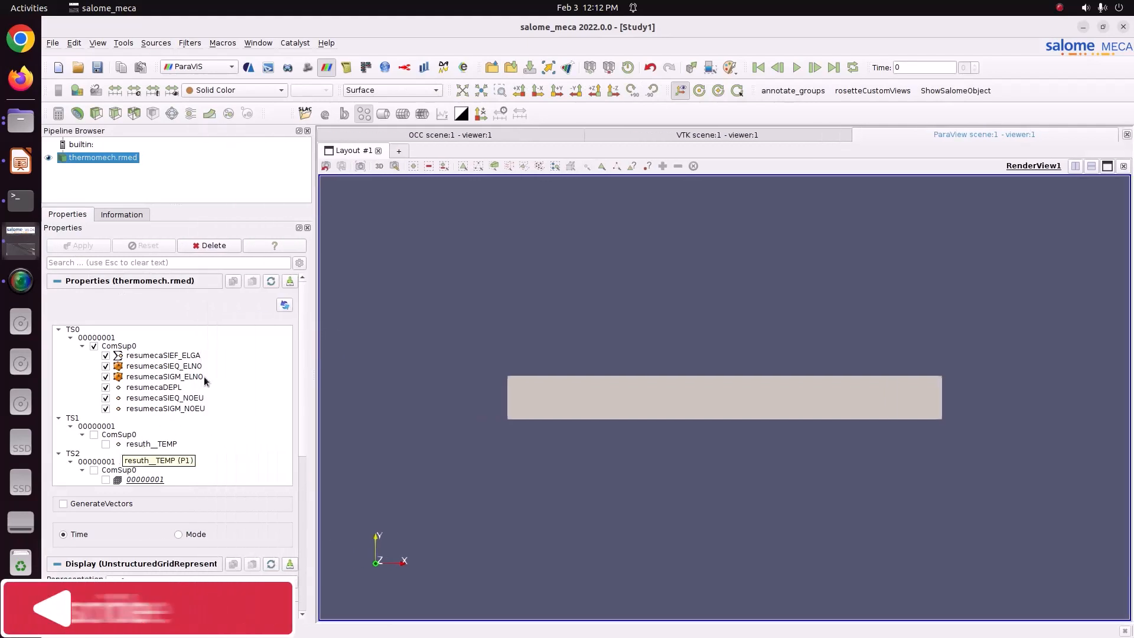
scroll(123, 449, "down", 1)
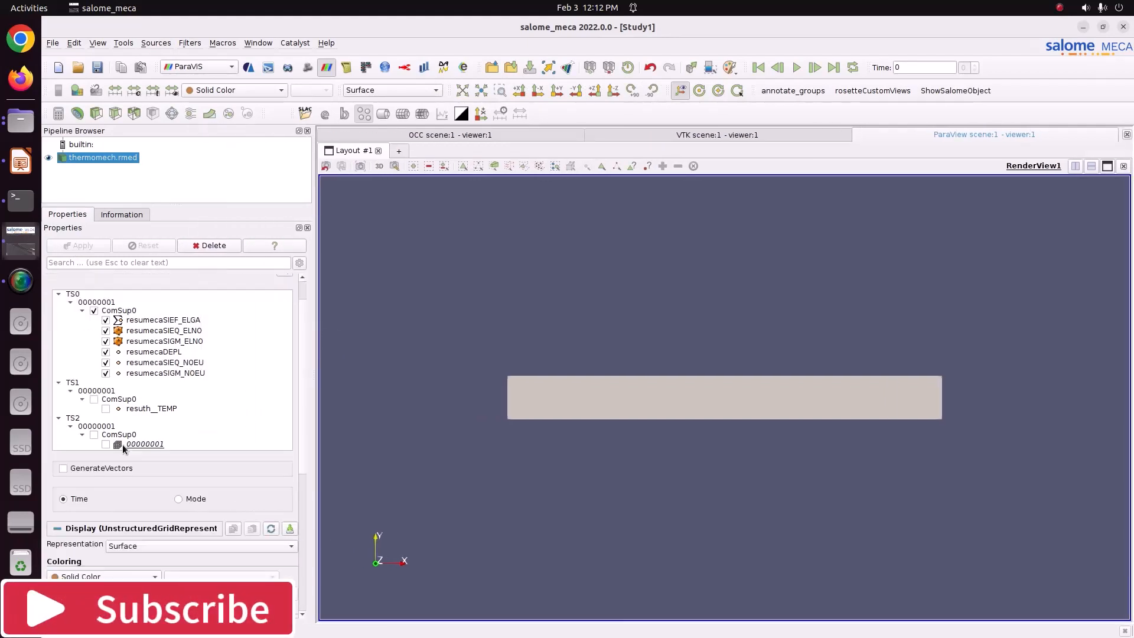
left_click(94, 400)
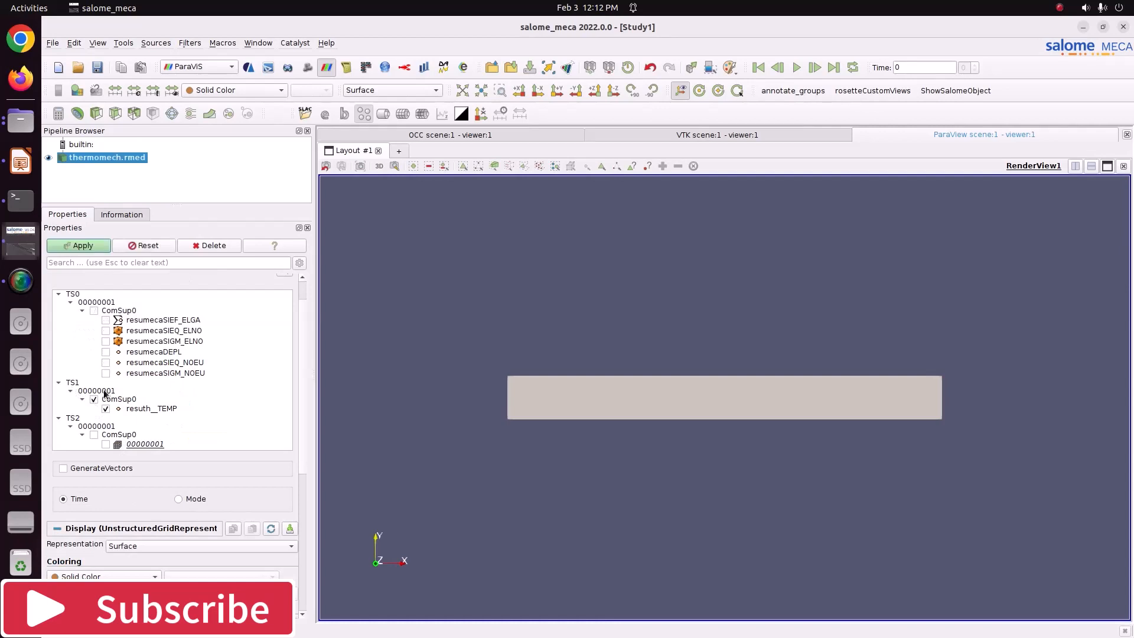
left_click(78, 245)
left_click(254, 90)
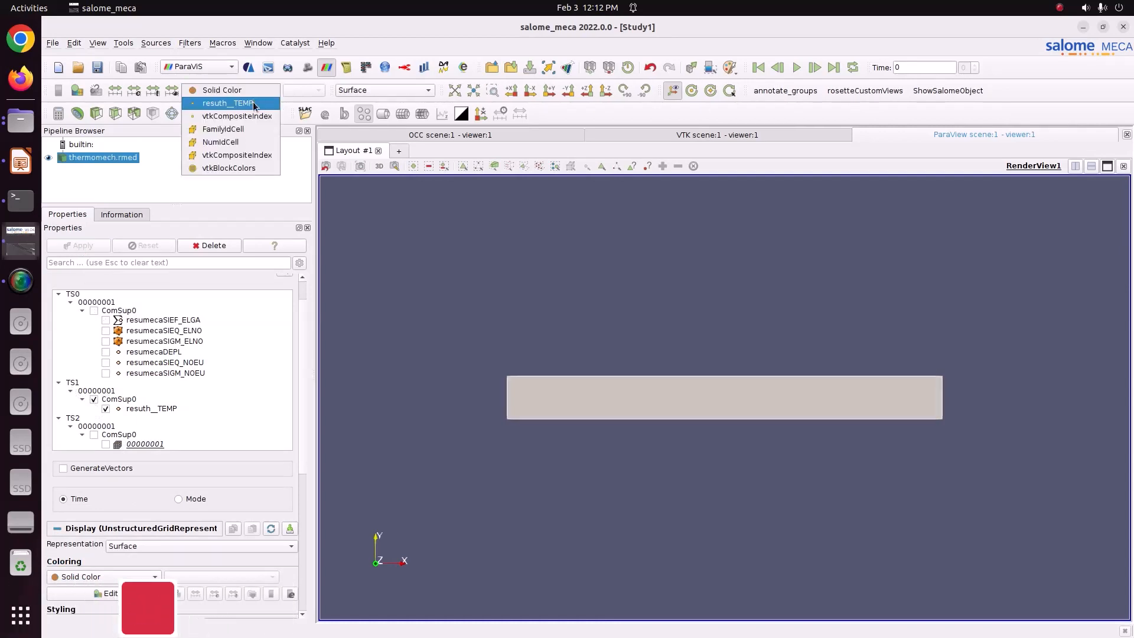
left_click(254, 103)
- Rescale the resuth__TEMP colour range to the data over all timesteps
left_click_drag(692, 327, 614, 378)
scroll(599, 366, "up", 2)
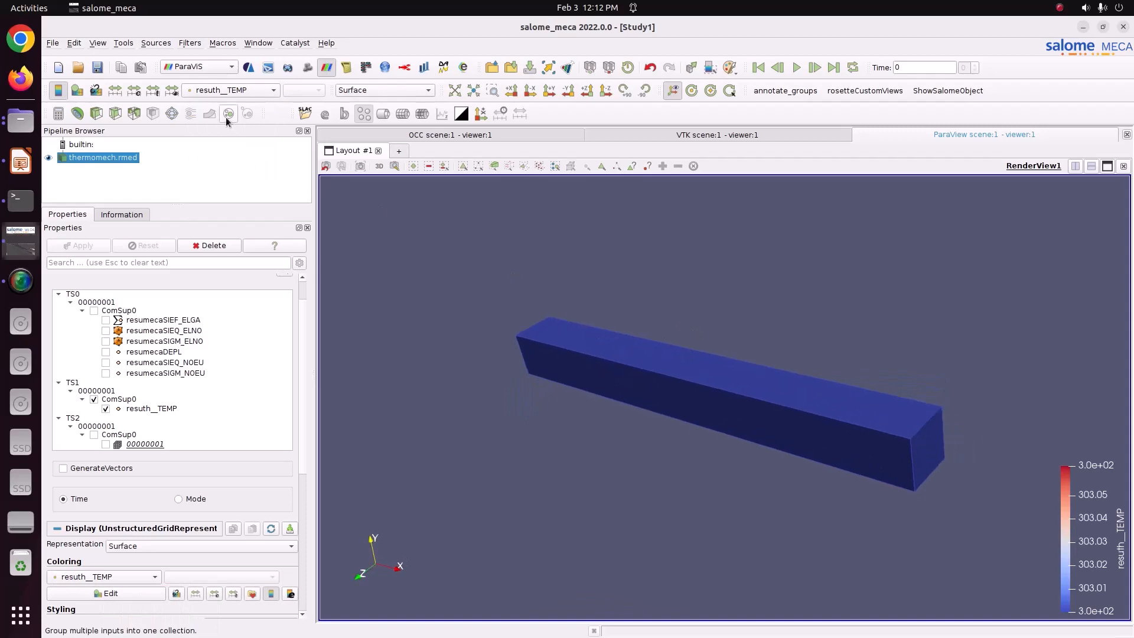
left_click(155, 92)
left_click(582, 360)
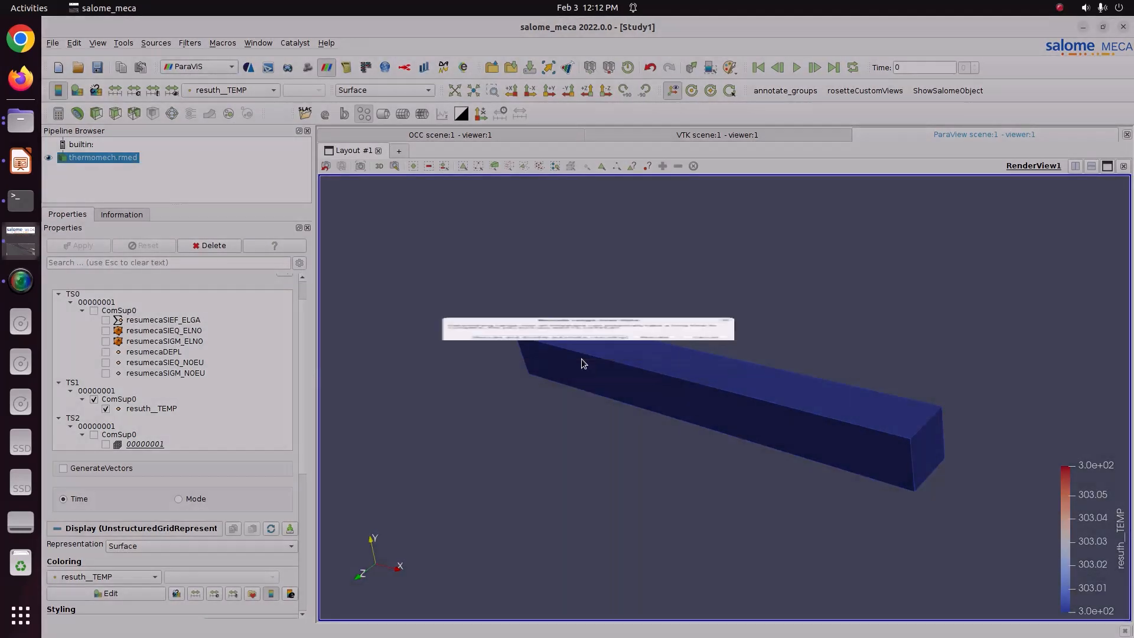
left_click_drag(704, 397, 705, 396)
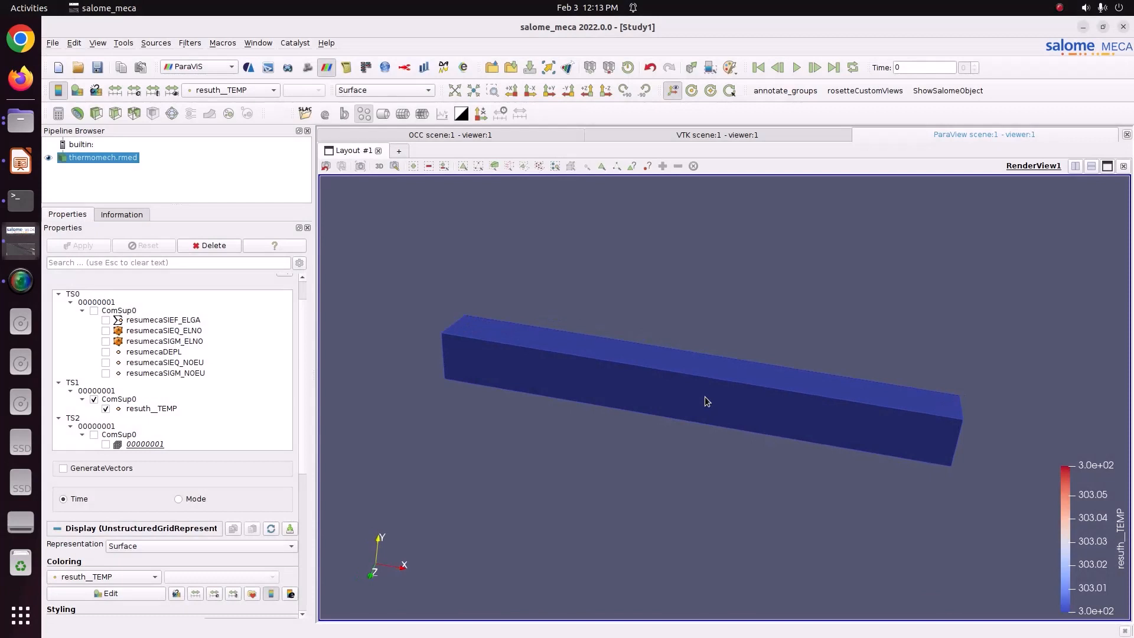
- Move the resuth__TEMP colour legend up beside the beam and lengthen it downward
left_click_drag(1073, 527, 1031, 408)
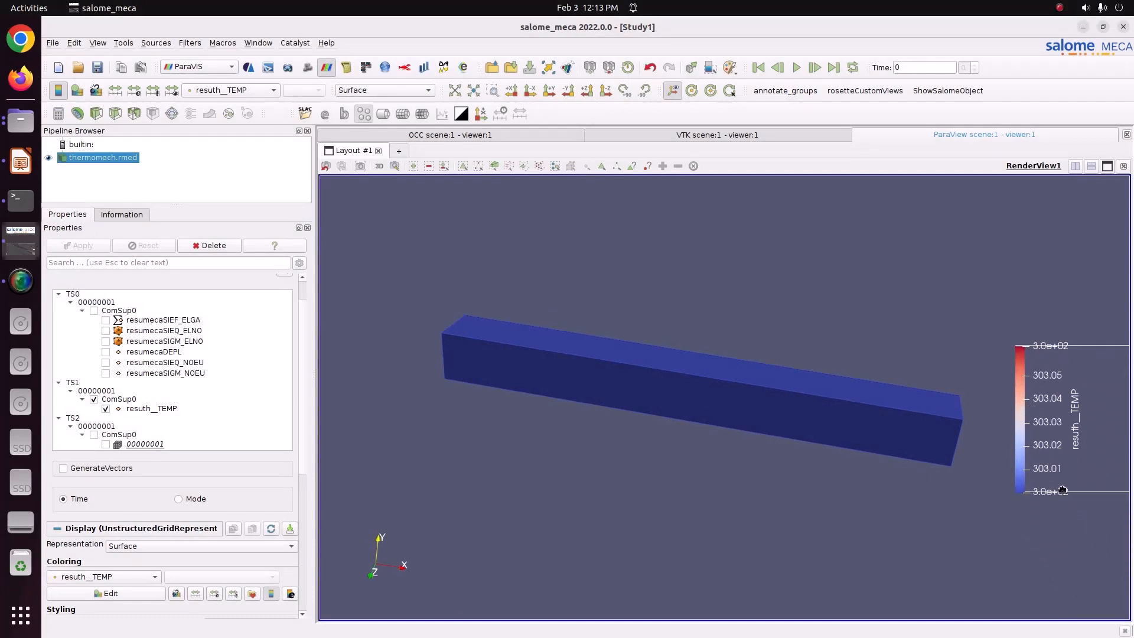
left_click_drag(1063, 491, 1071, 524)
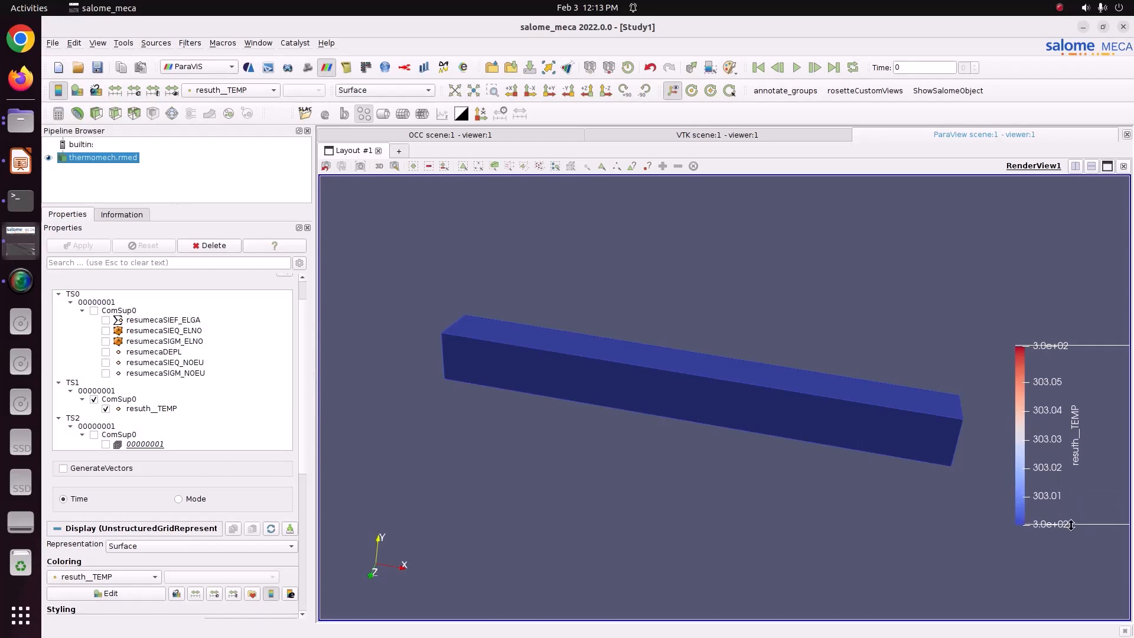
mouse_move(870, 459)
left_mouse_down()
mouse_move(734, 459)
mouse_move(762, 448)
mouse_move(866, 459)
left_mouse_up()
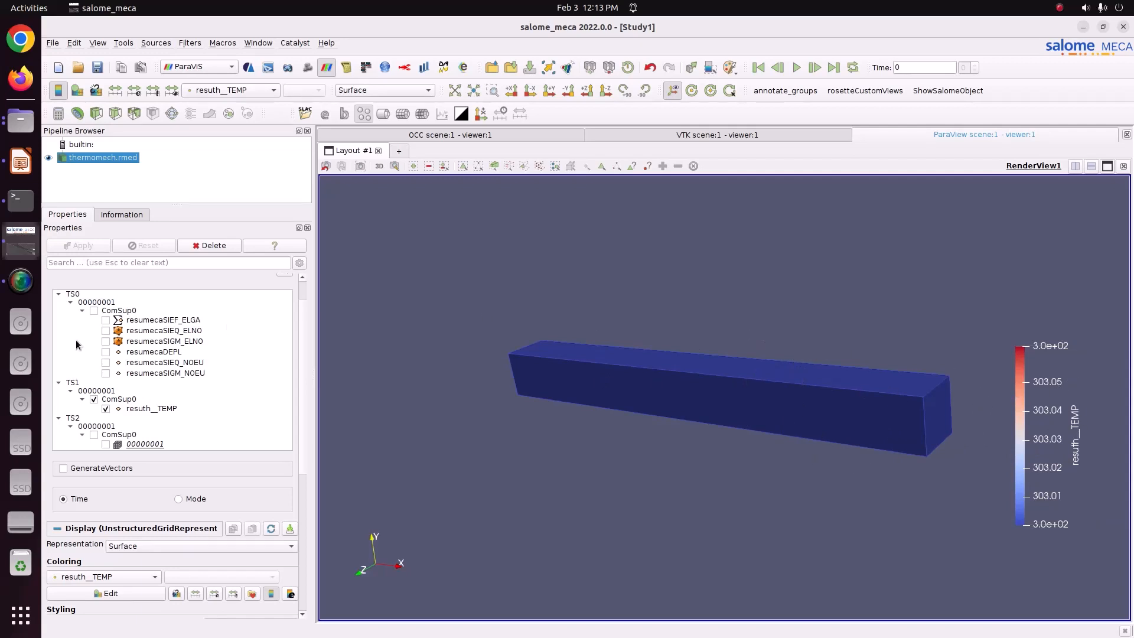
- Load the TS0 mechanical result set, colour the beam by resumecaDEPL magnitude, and move the colour legend up beside the beam
left_click(88, 310)
left_click(91, 310)
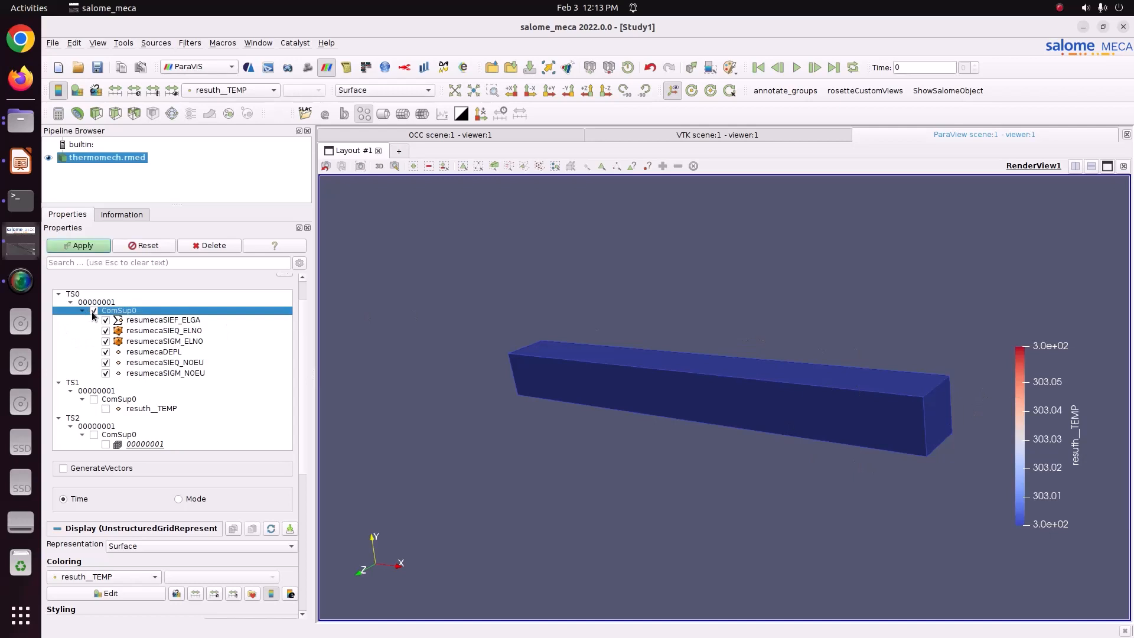
left_click(91, 245)
left_click(224, 90)
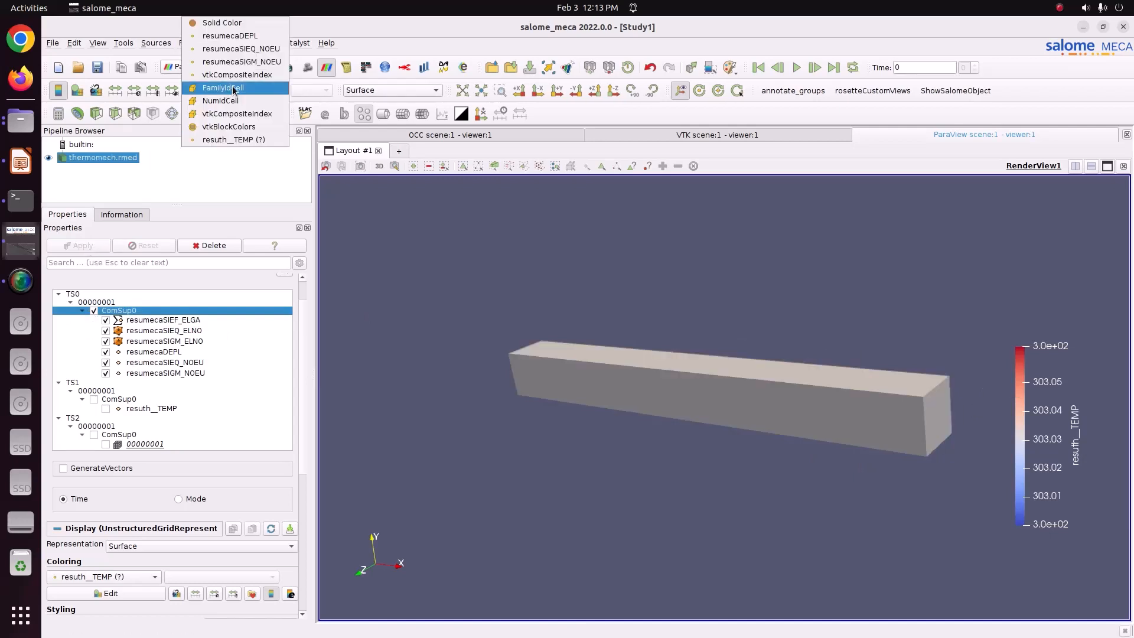
left_click(224, 35)
left_click_drag(498, 375, 579, 412)
left_click_drag(1082, 569, 1069, 418)
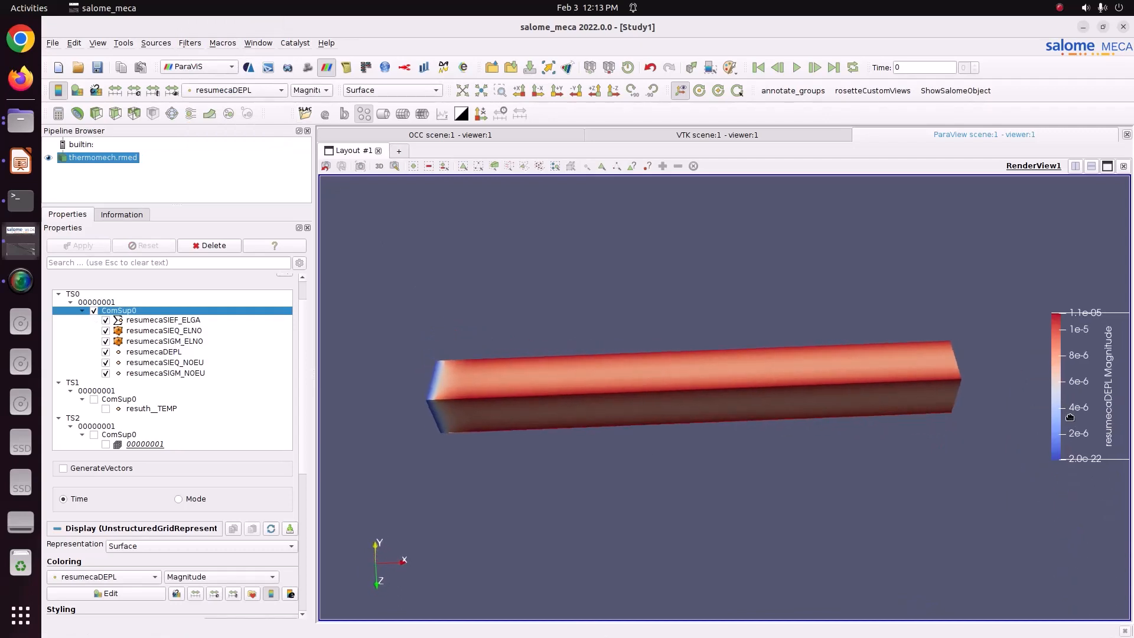
left_click_drag(799, 412, 738, 432)
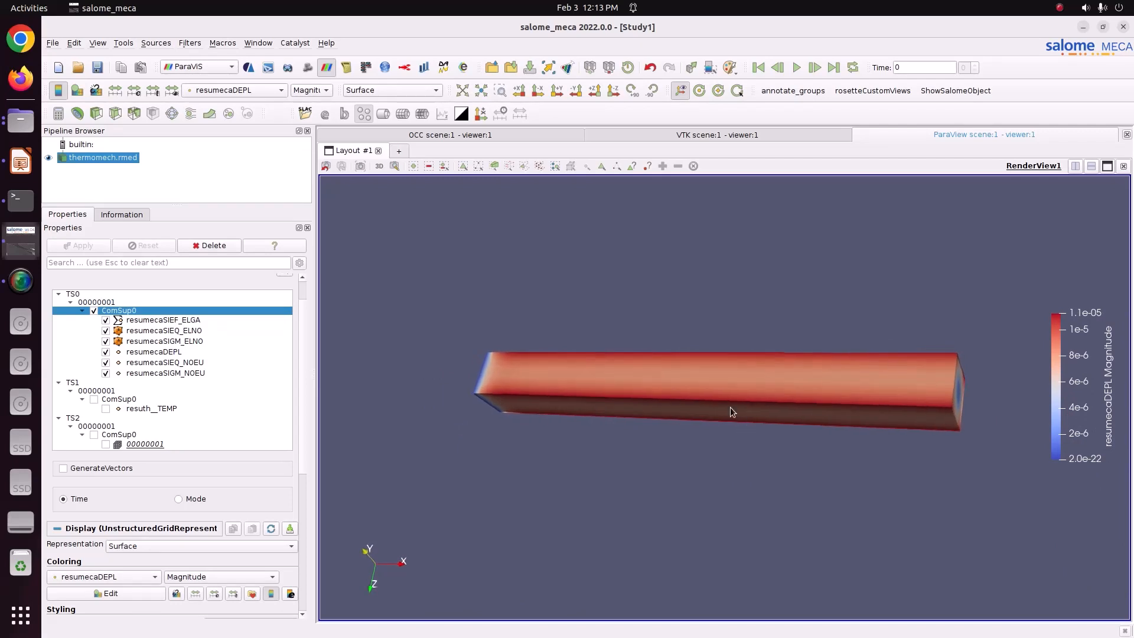
- Colour the beam by the DX component of resumecaDEPL and examine its distribution
left_click(303, 90)
left_click(301, 110)
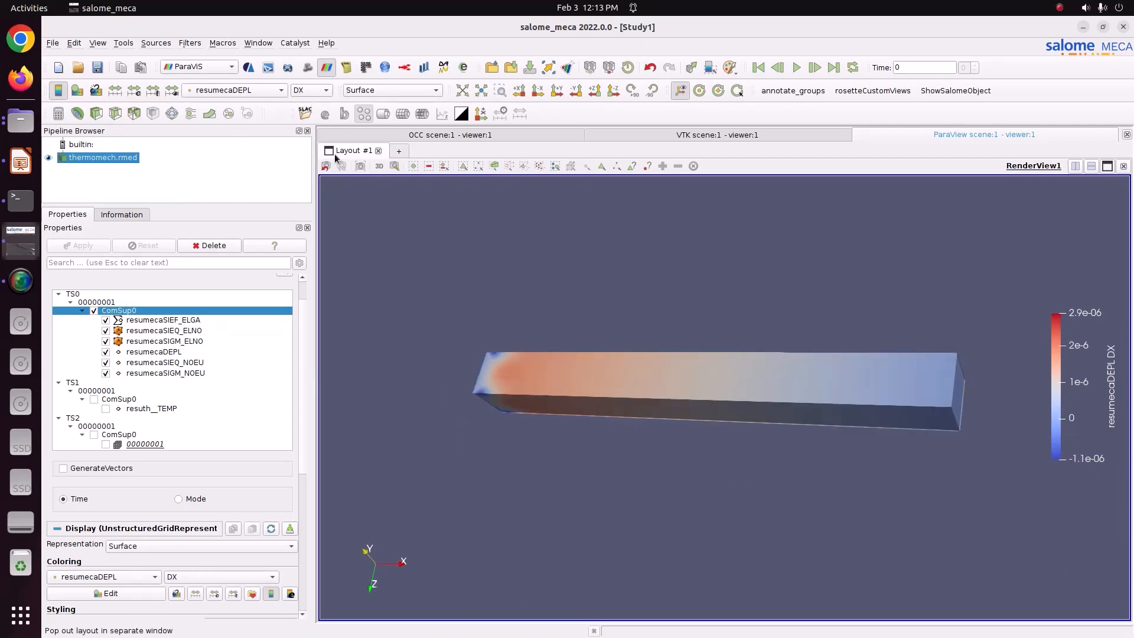
mouse_move(582, 384)
left_mouse_down()
mouse_move(654, 375)
mouse_move(591, 394)
left_mouse_up()
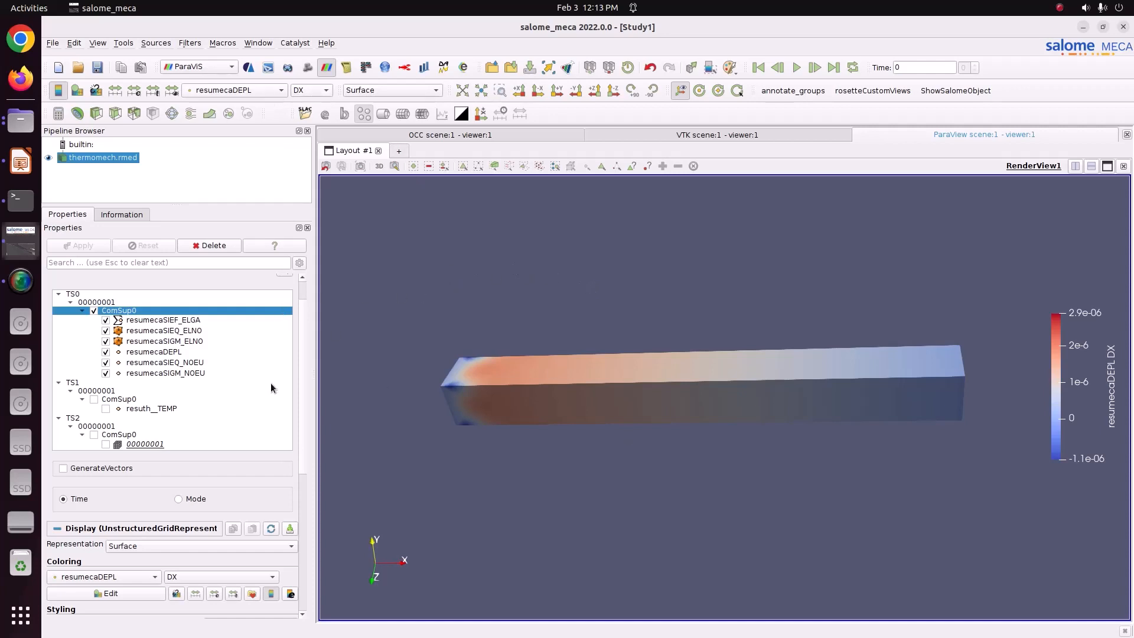
- Apply the Blue to Red Rainbow preset from the Rainbow group to the resumecaDEPL colour map
left_click(254, 593)
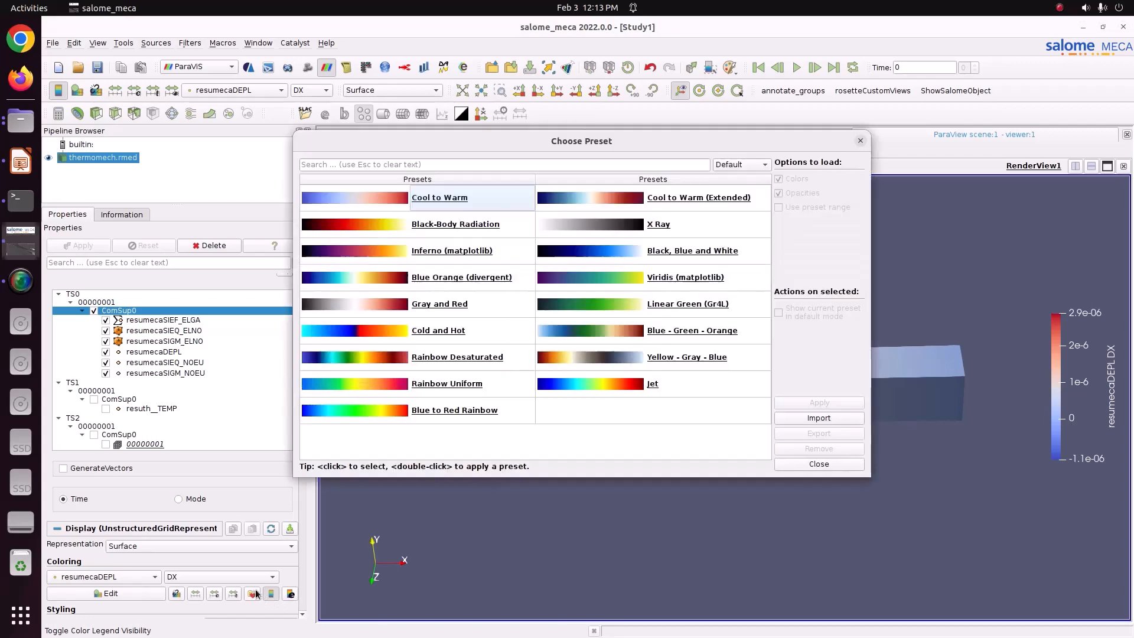
left_click(737, 169)
left_click(743, 205)
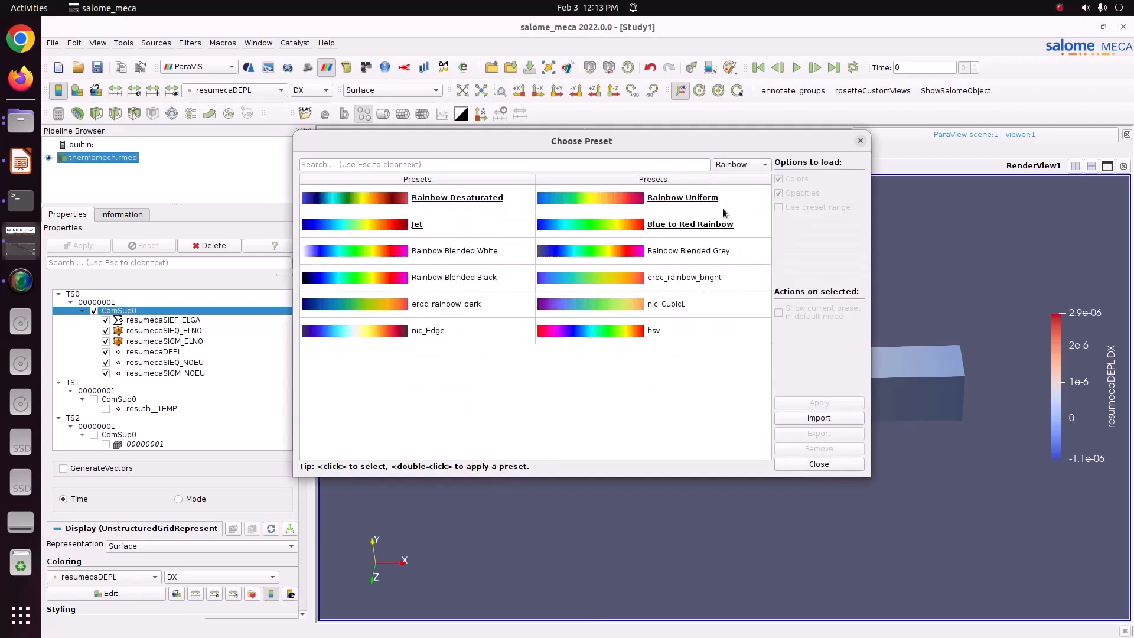
left_click(706, 225)
left_click(806, 401)
left_click(817, 464)
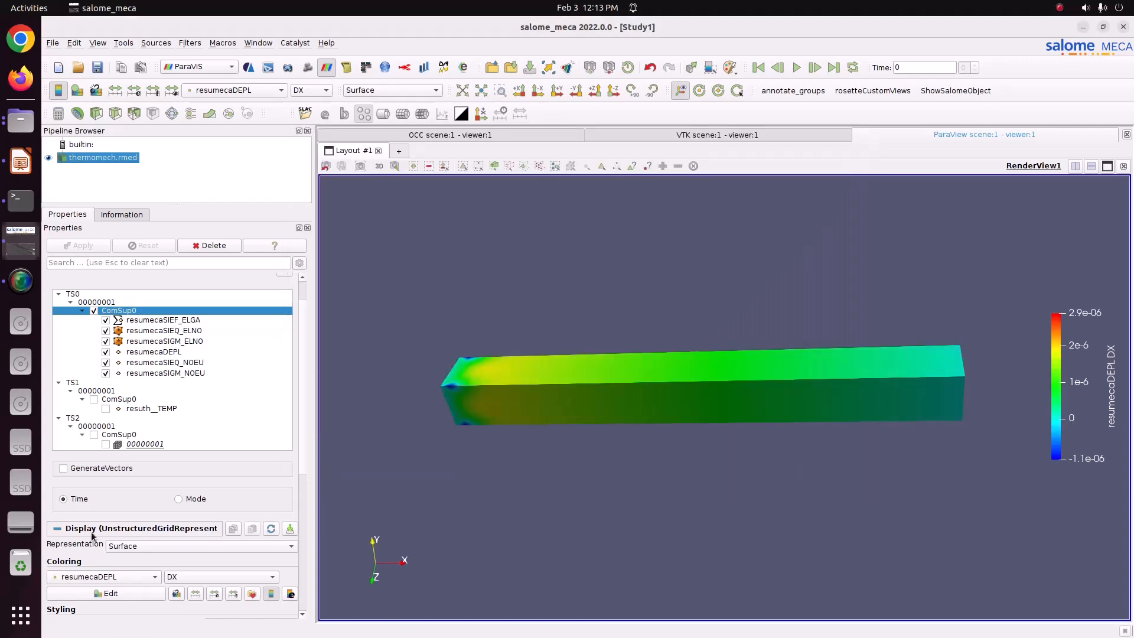
- Set the number of table values in the resumecaDEPL colour map to 12
left_click(109, 593)
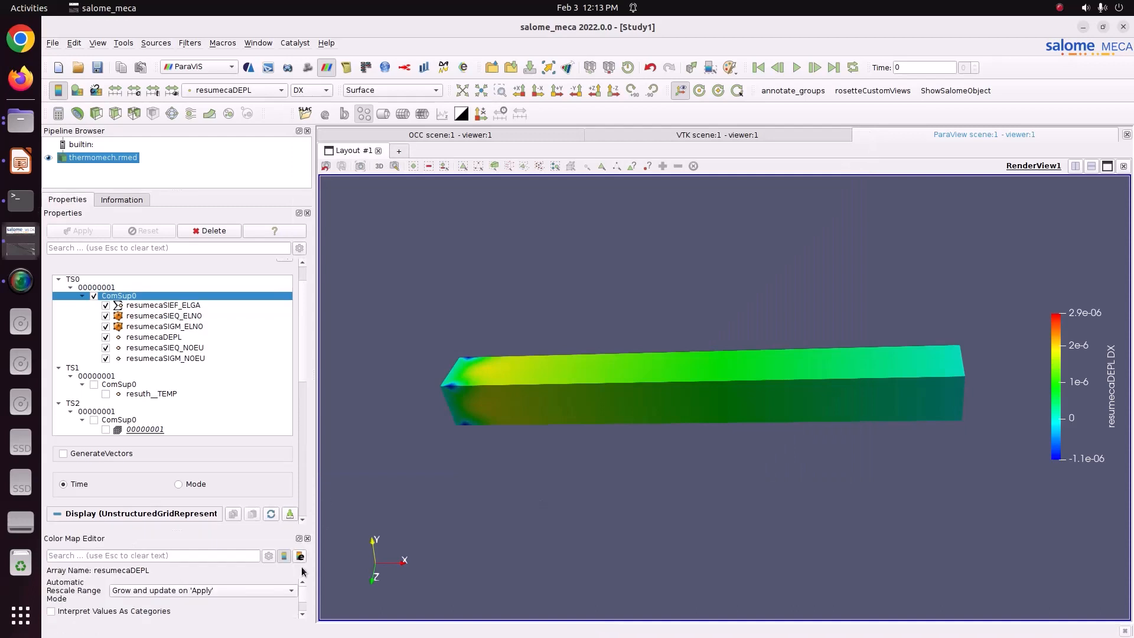
scroll(305, 595, "down", 5)
double_click(267, 591)
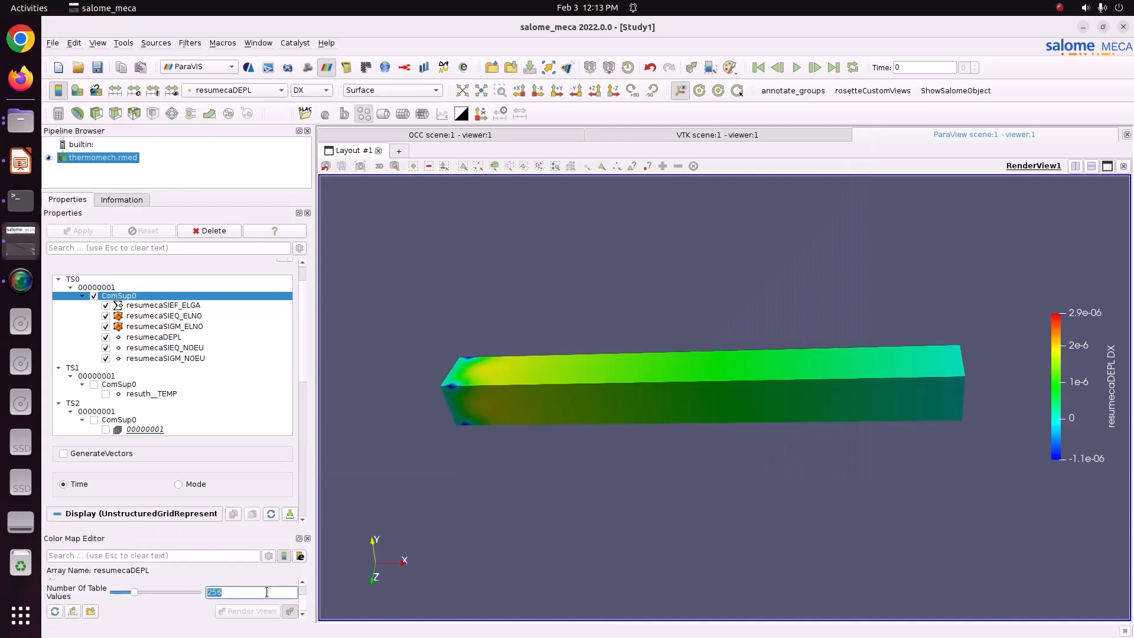
type("12")
key("Return")
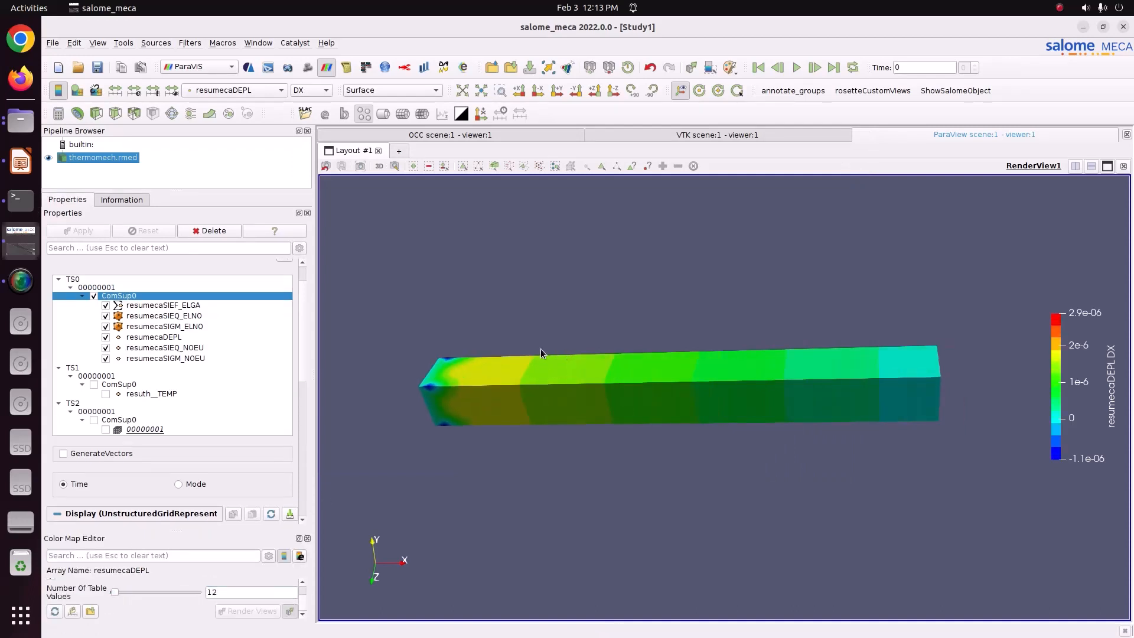
left_click_drag(541, 352, 599, 360)
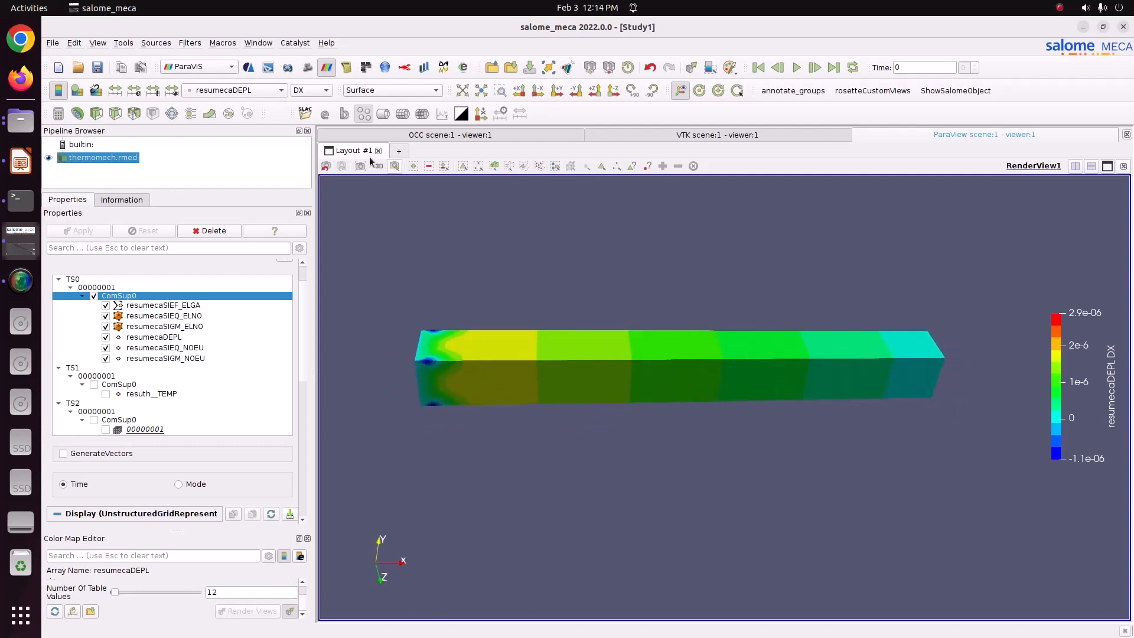
- Colour the beam by the DY and DZ components of resumecaDEPL in turn and examine each distribution
left_click(319, 90)
left_click(306, 101)
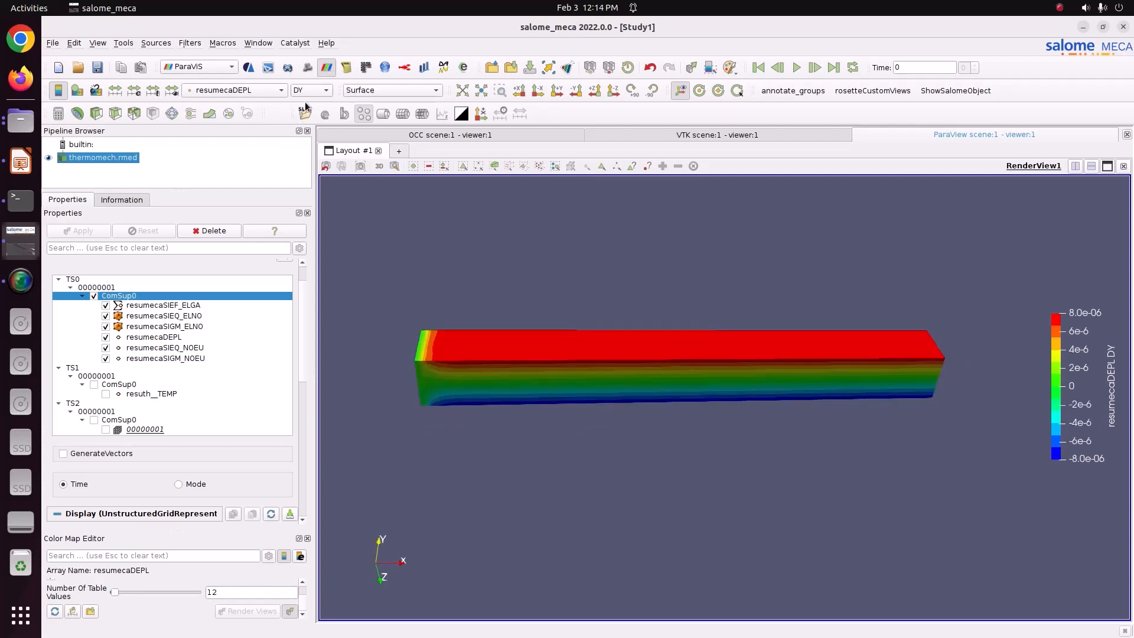
left_click(313, 89)
left_click(308, 103)
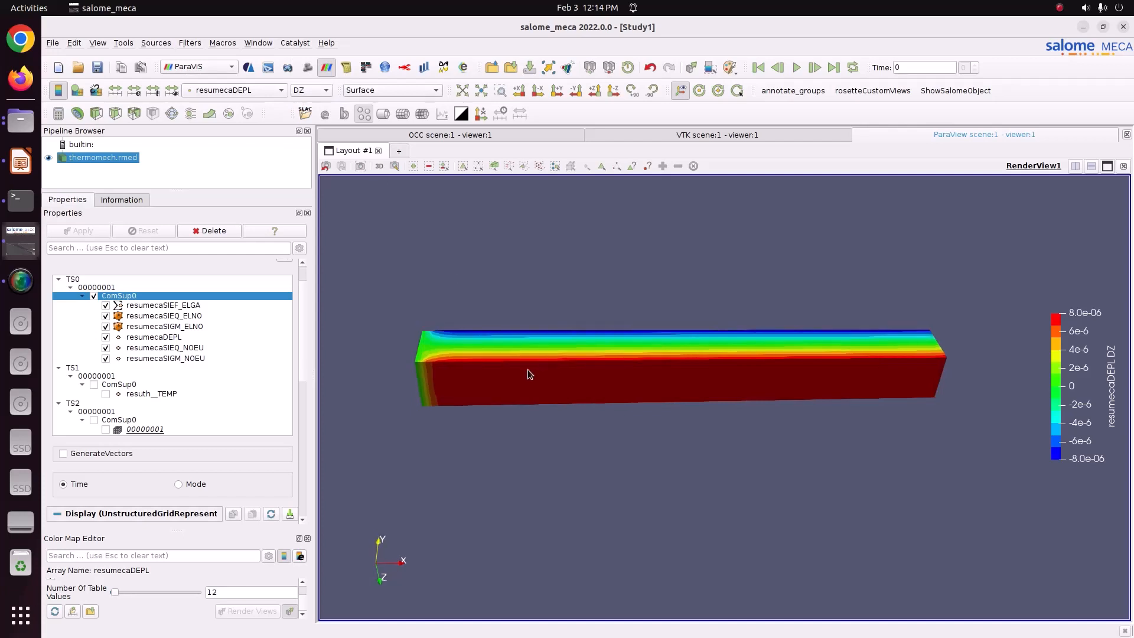
left_click_drag(527, 370, 509, 371)
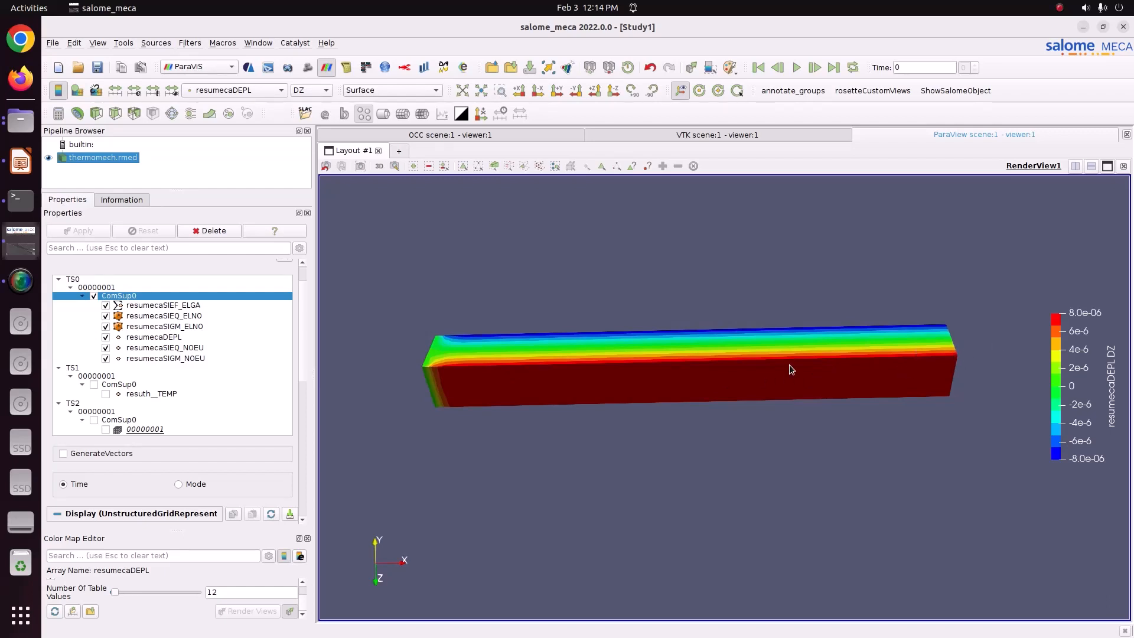
- Colour the beam by the SIXX component of resumecaSIGM_NOEU and move its colour legend up beside the beam
left_click(242, 93)
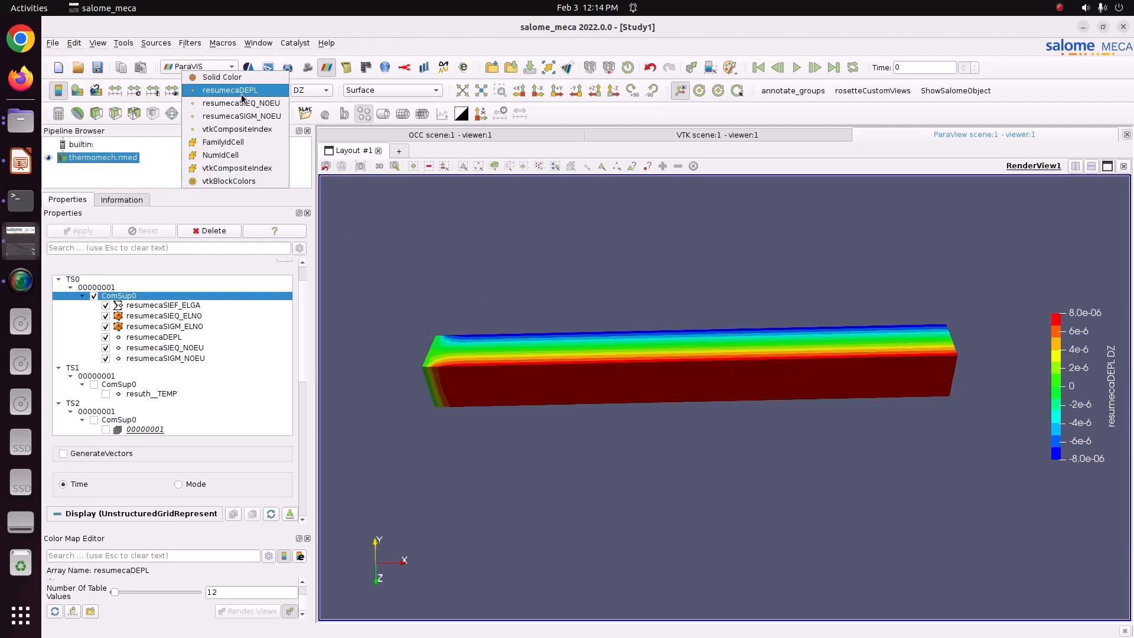
left_click(239, 119)
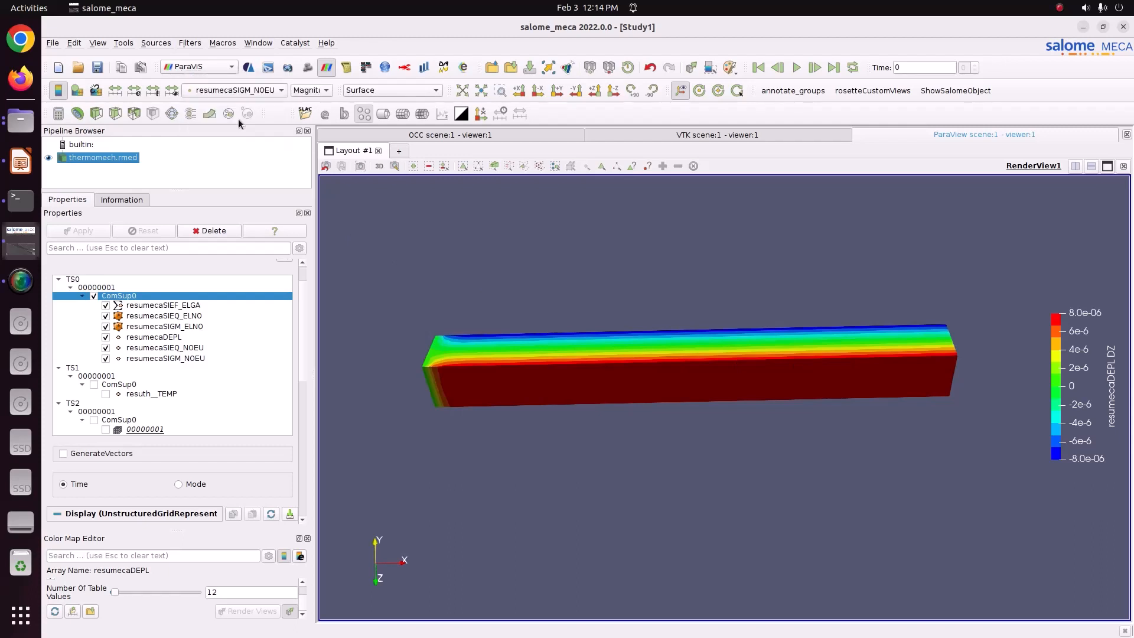
left_click(320, 95)
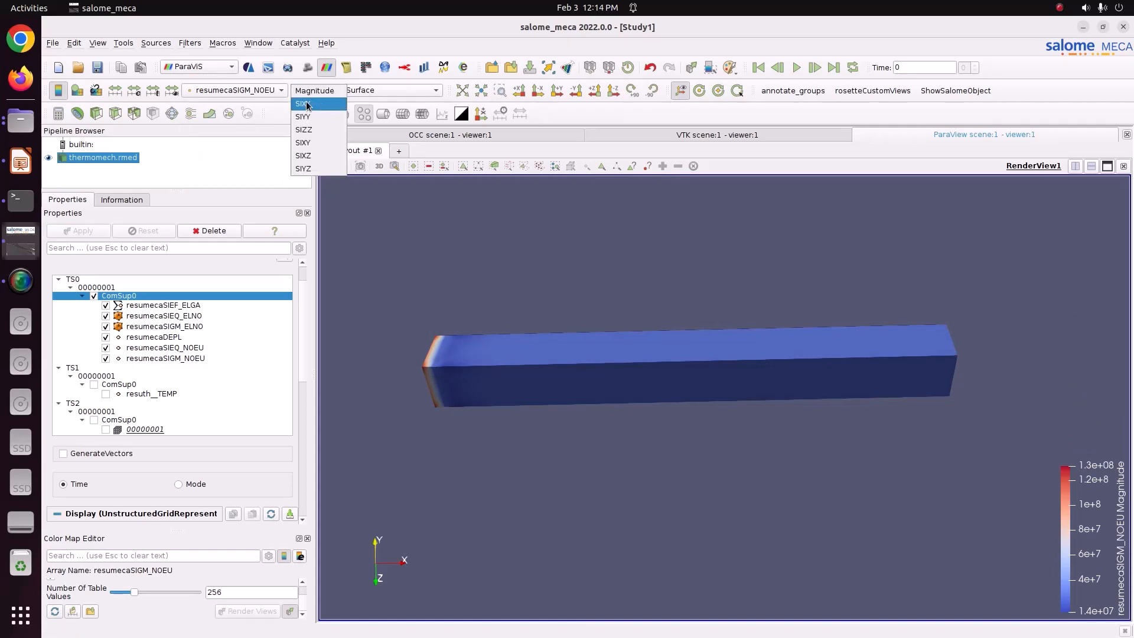
left_click(306, 106)
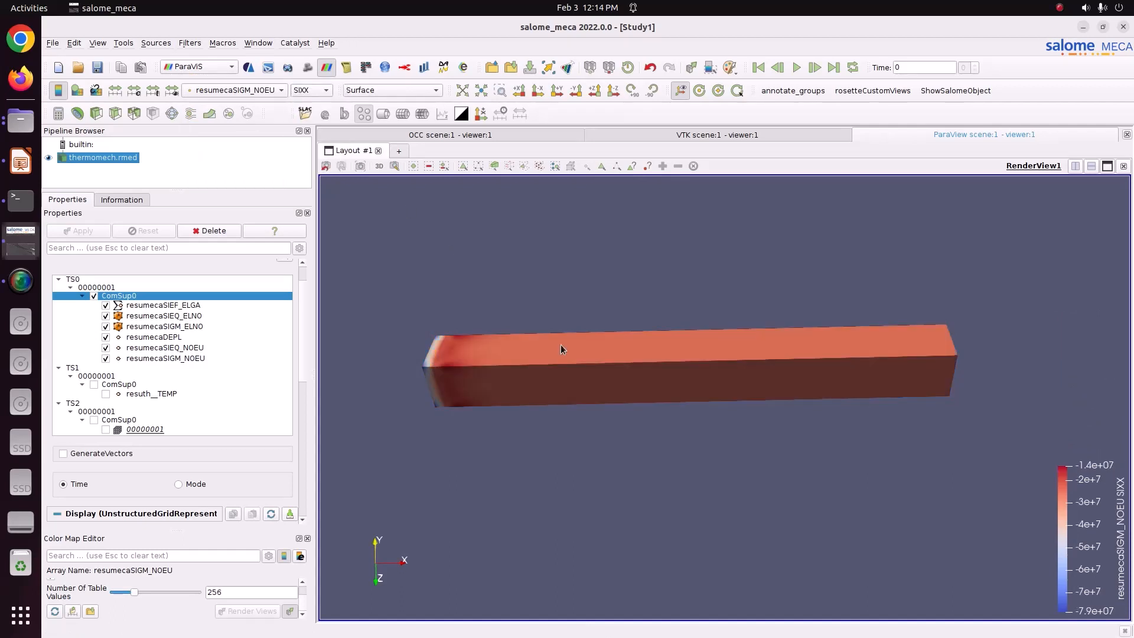
left_click_drag(561, 345, 541, 316)
left_click_drag(1073, 547, 1035, 341)
- Query the stress values at a point near mid-length on the beam's upper face by point hovering, and switch the query off
left_click_drag(893, 342, 706, 319)
left_click_drag(666, 247, 645, 215)
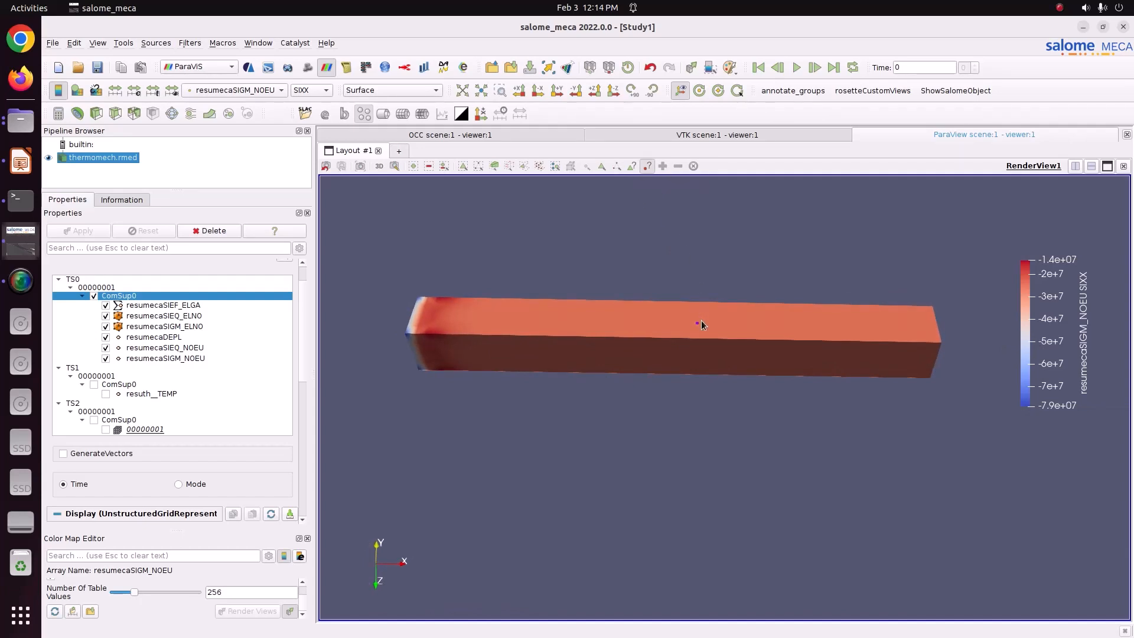
mouse_move(701, 320)
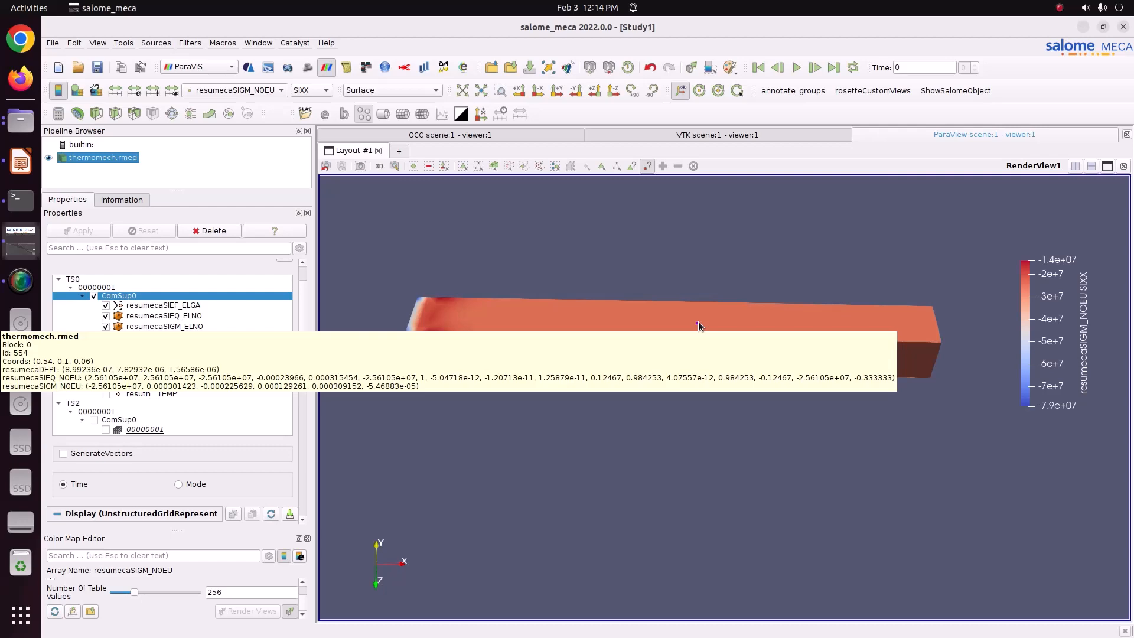
left_click(648, 167)
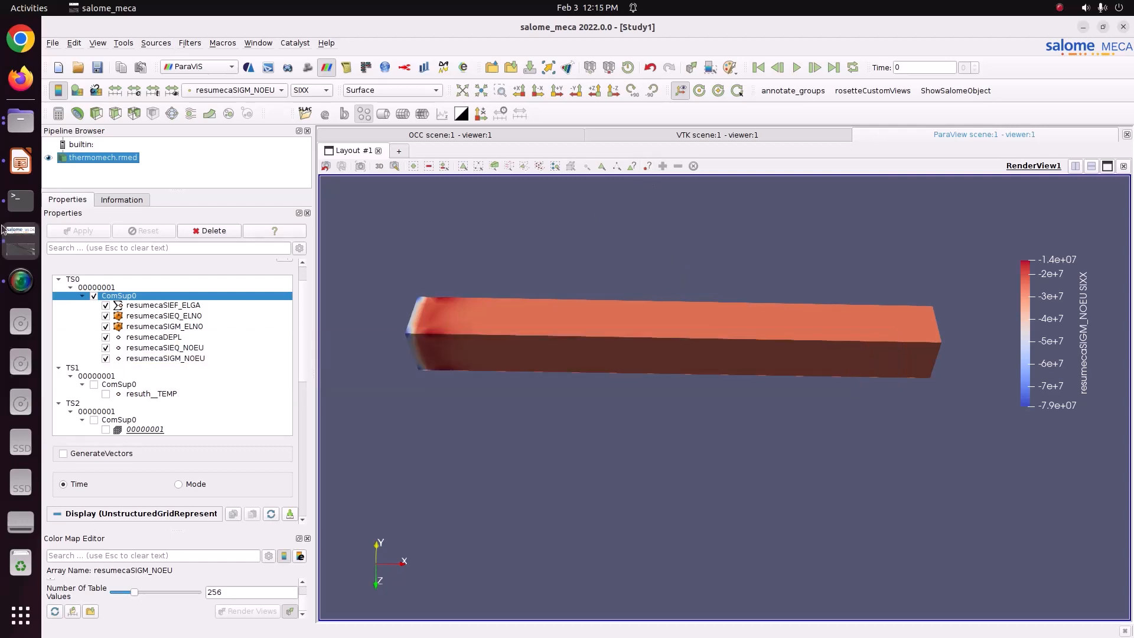
- Review the hand thermal stress calculation in the Thermo_mech.pptx slide in LibreOffice Impress, and return to salome_meca
left_click(8, 171)
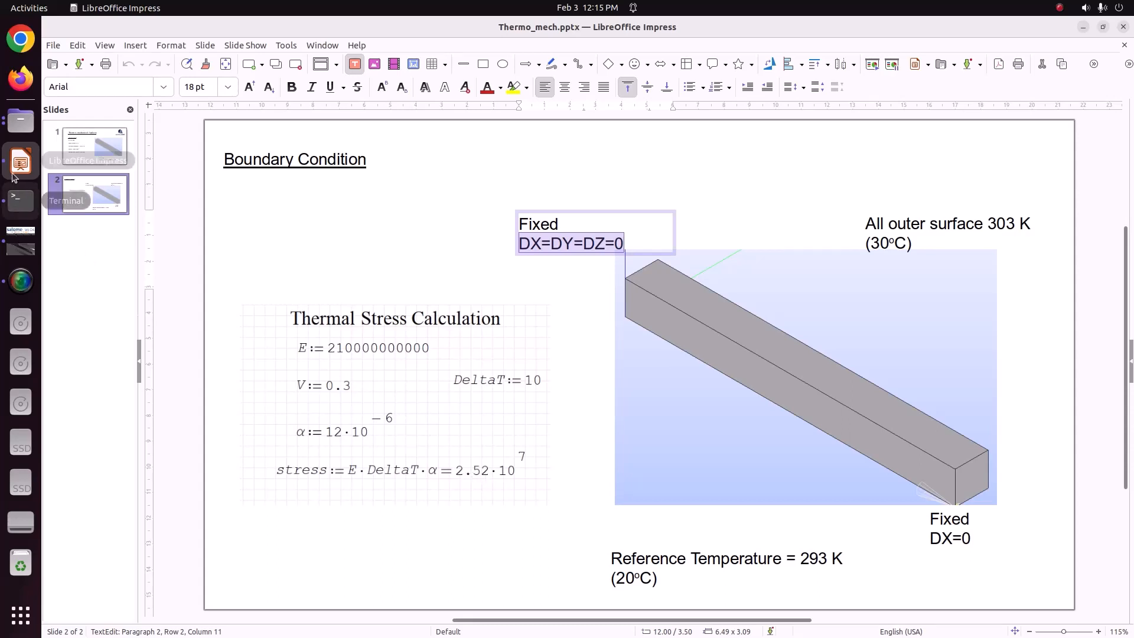
left_click(17, 283)
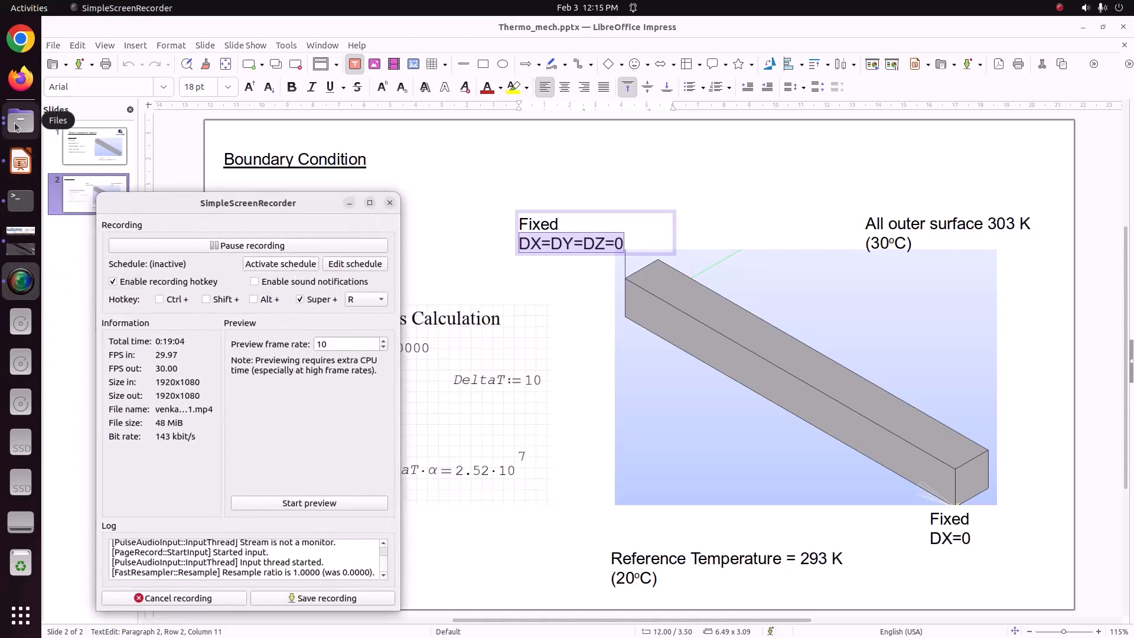
left_click(16, 127)
left_click(23, 239)
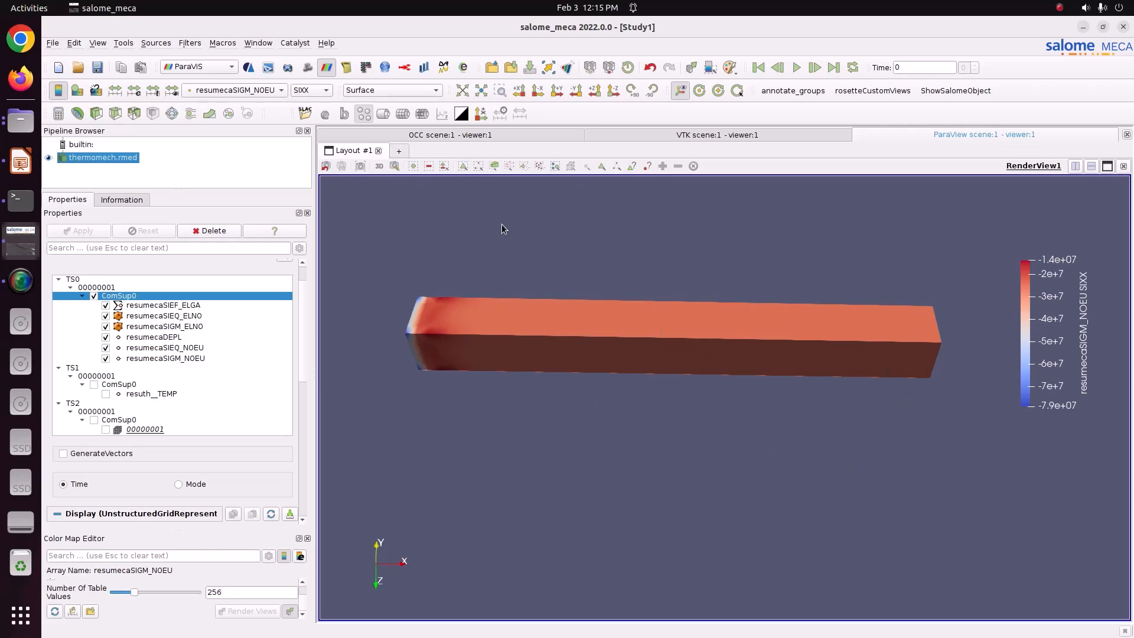
- Select all cells through a short section at the beam's mid-length and isolate them with the Extract Selection filter
left_click(498, 169)
left_click_drag(636, 284, 707, 455)
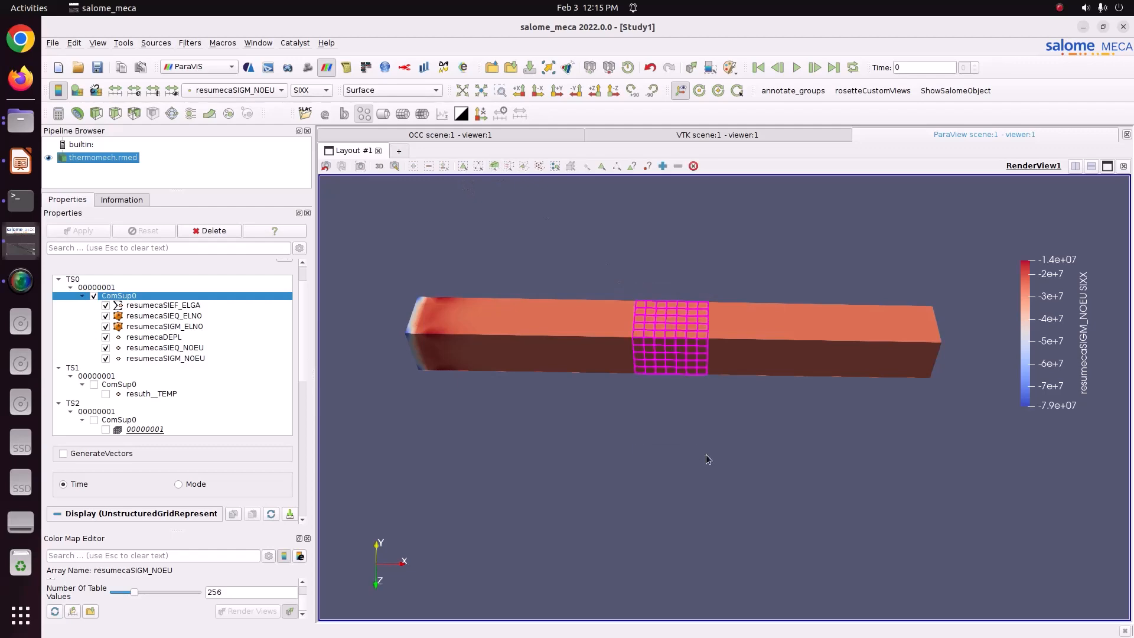
left_click(190, 44)
left_click(200, 55)
type("extrac")
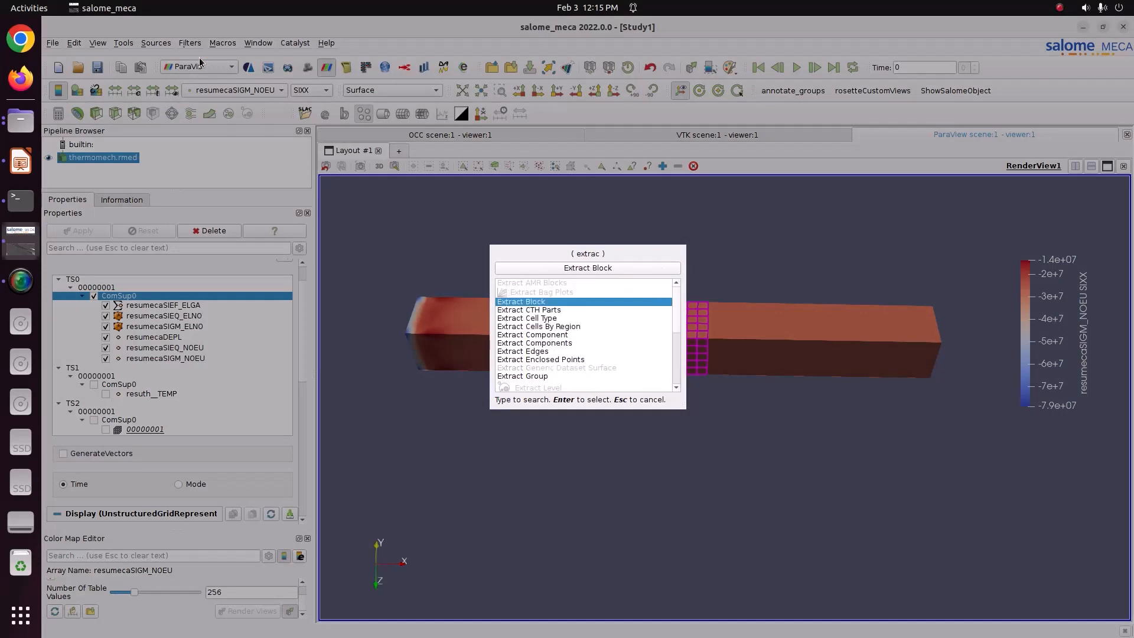
type("t se")
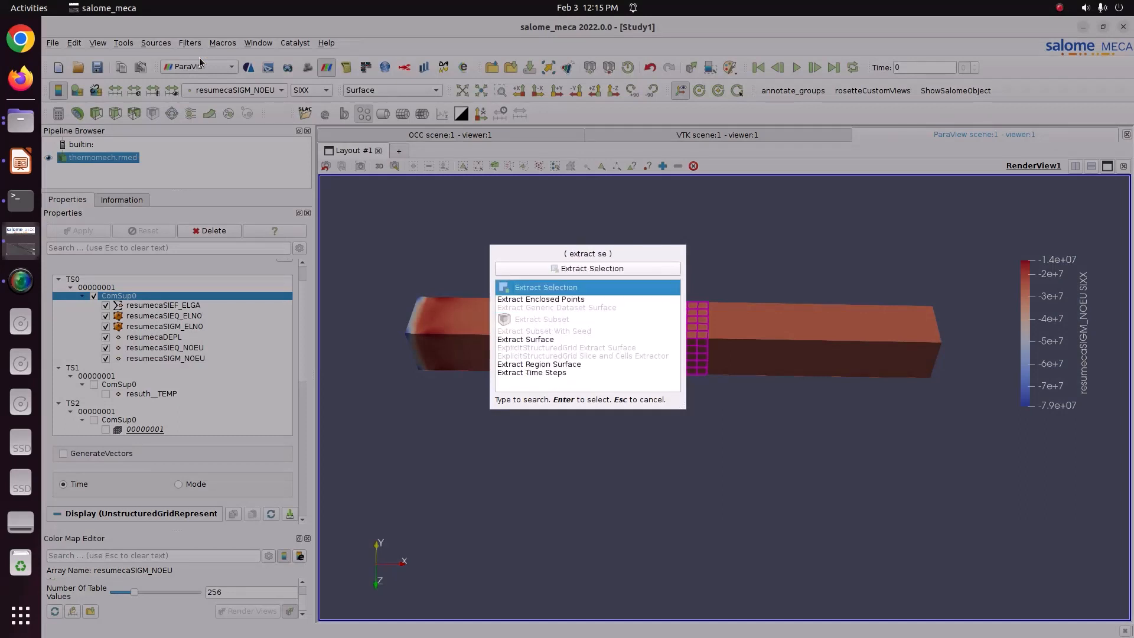
key("Return")
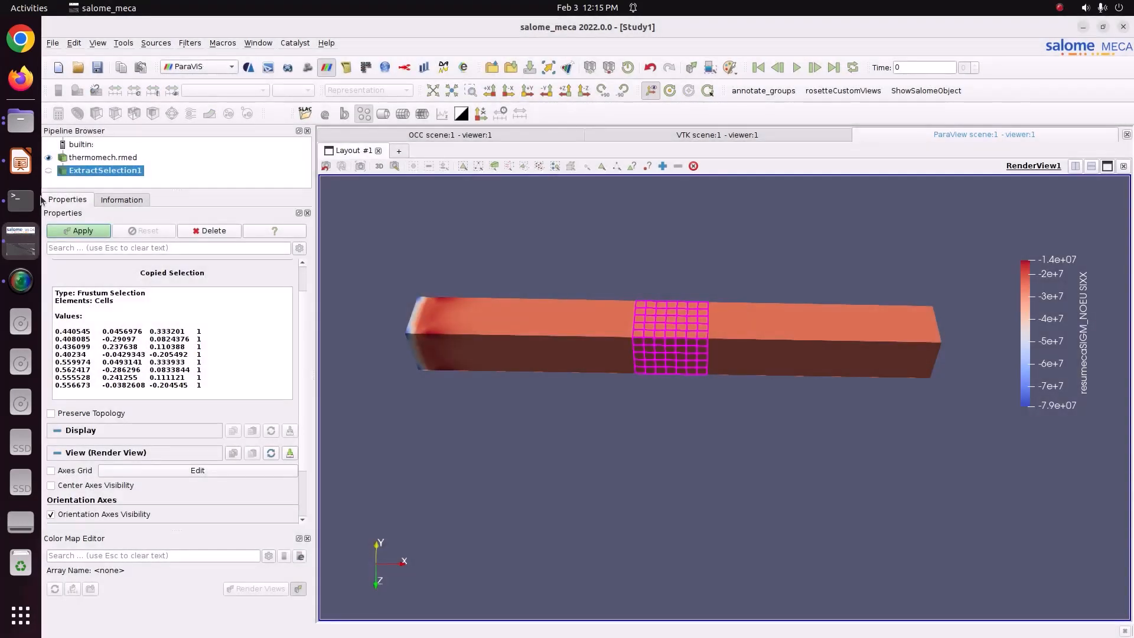
left_click(78, 234)
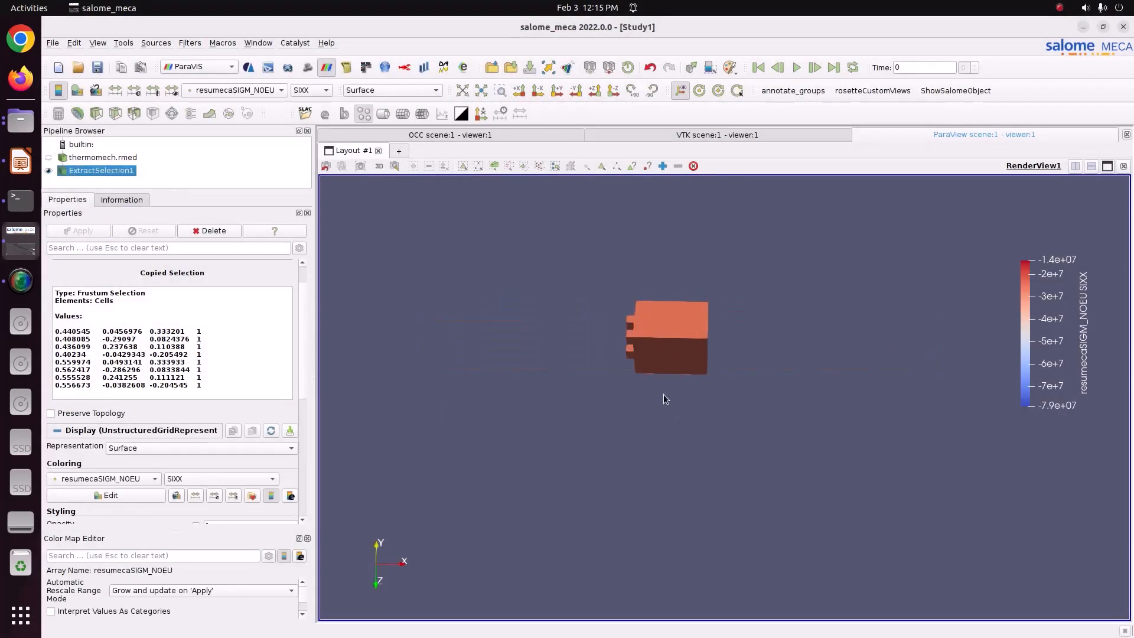
- Rescale the SIXX colour range to the extracted section's data over all timesteps and disable automatic rescaling
left_click_drag(664, 394, 655, 372)
scroll(632, 354, "up", 4)
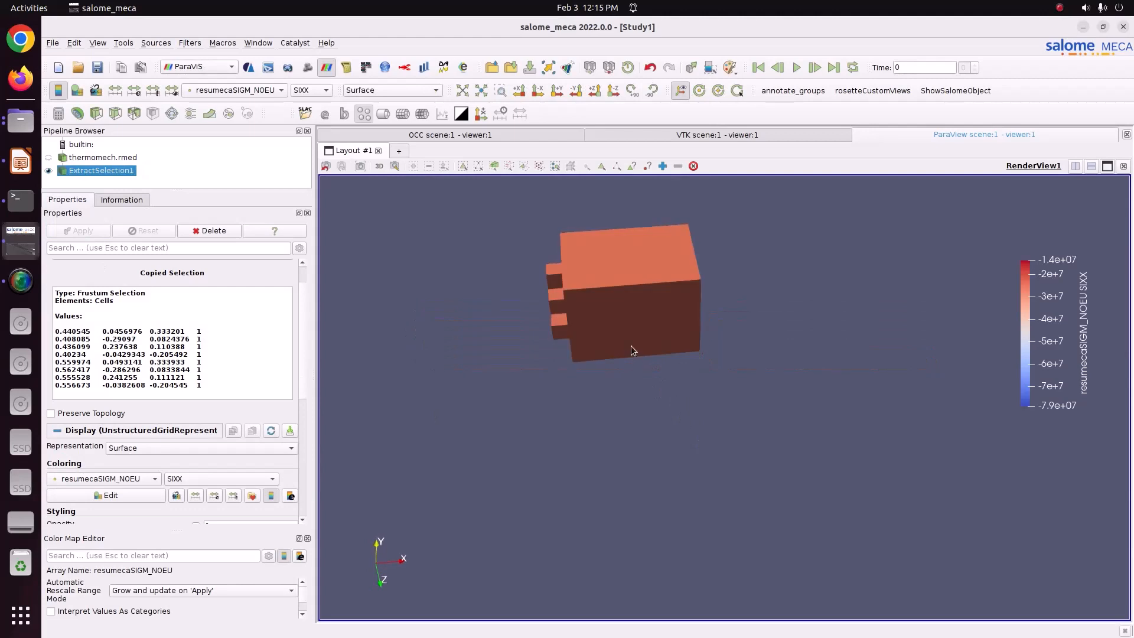
middle_click_drag(631, 347, 669, 387)
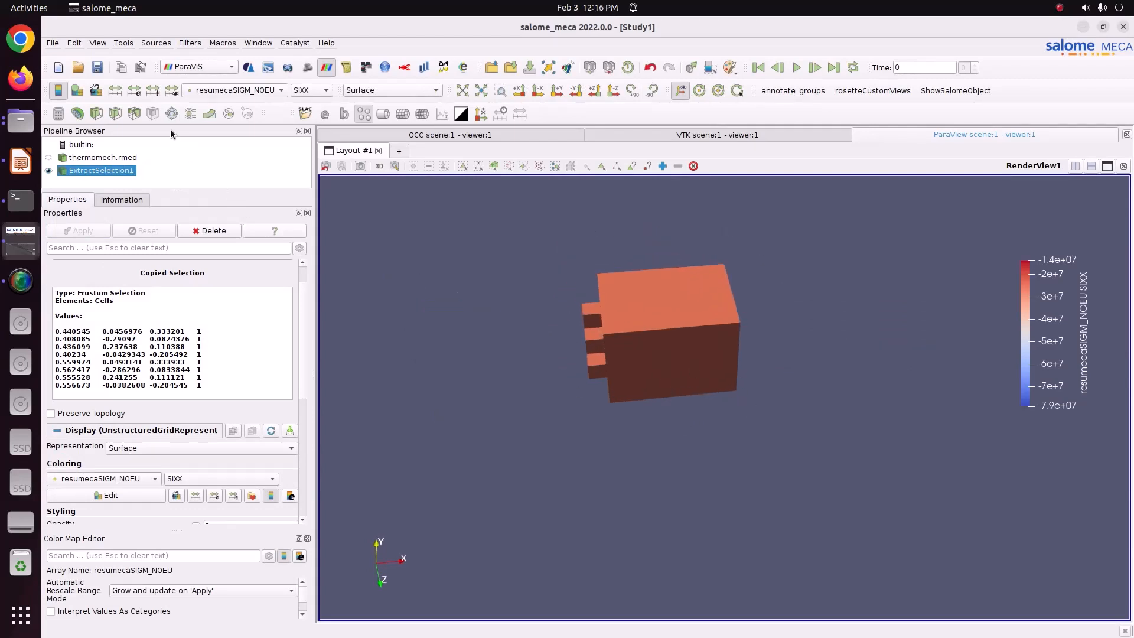
left_click(146, 86)
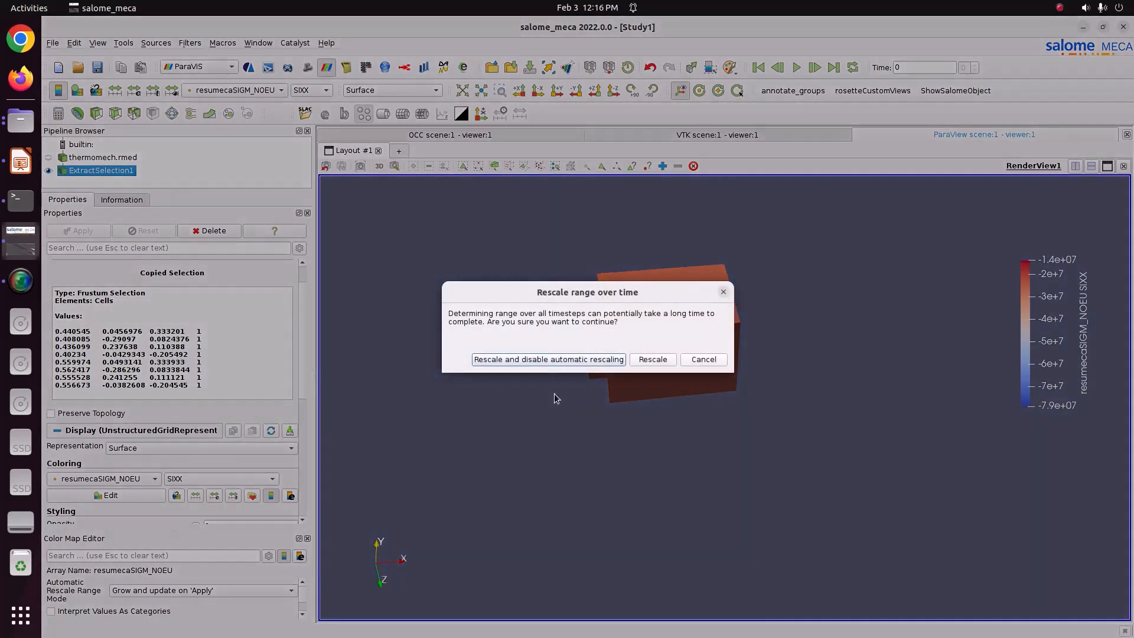
left_click(558, 359)
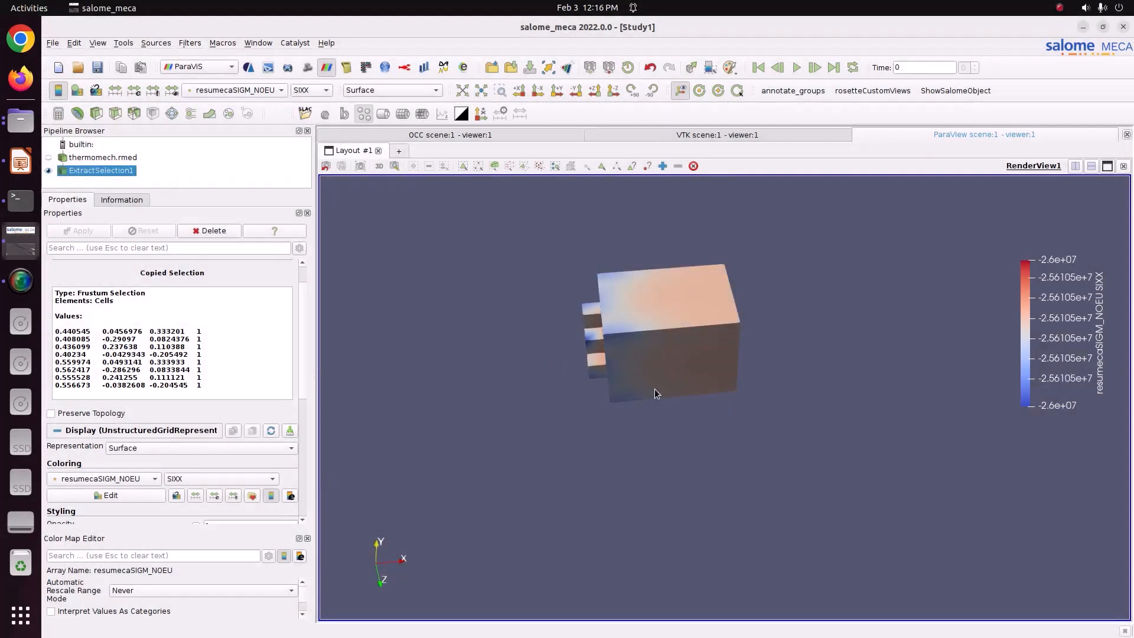
- Compare the extracted section's SIXX stress with the hand calculation slide in LibreOffice Impress, and shift the SIXX legend slightly inward in salome_meca
left_click_drag(654, 392, 671, 376)
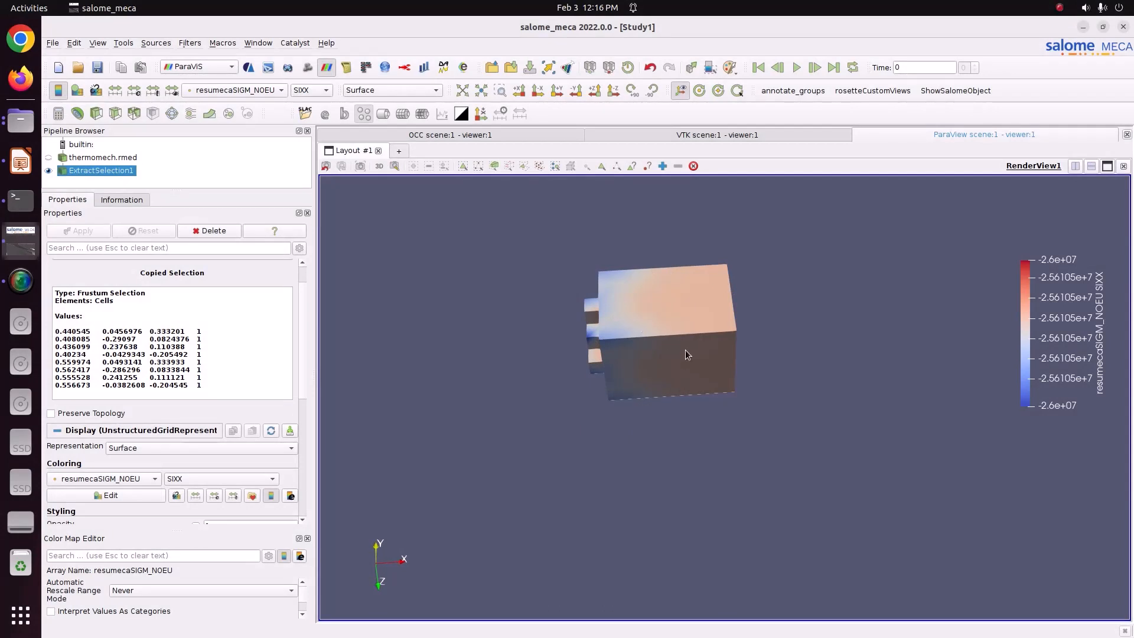
left_click_drag(689, 305, 742, 306)
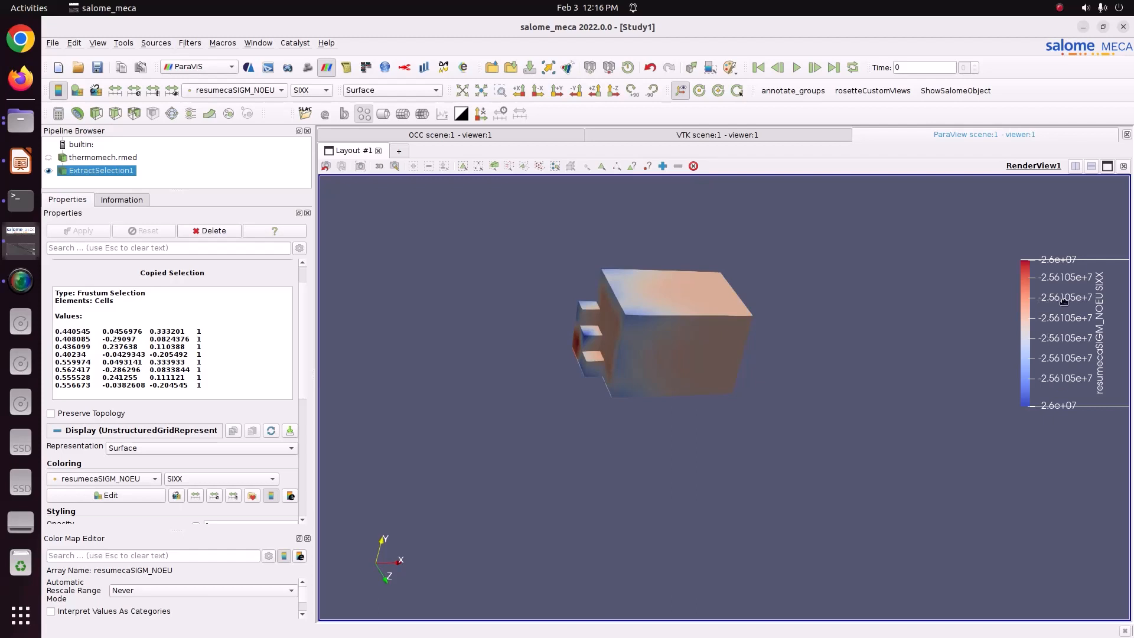
left_click_drag(645, 324, 613, 337)
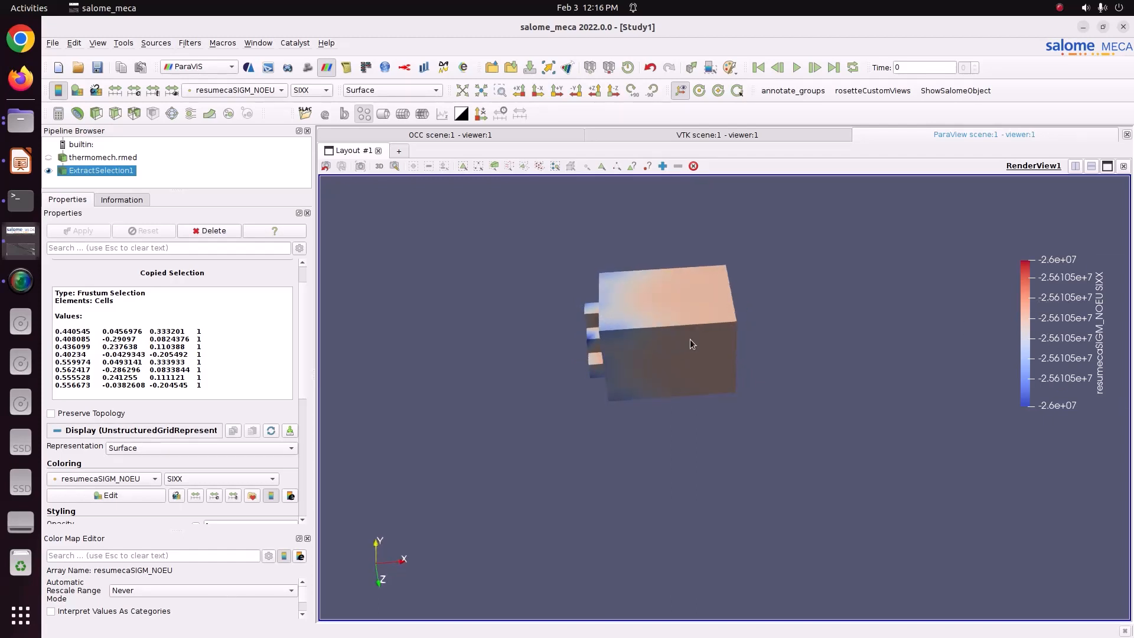
left_click(21, 160)
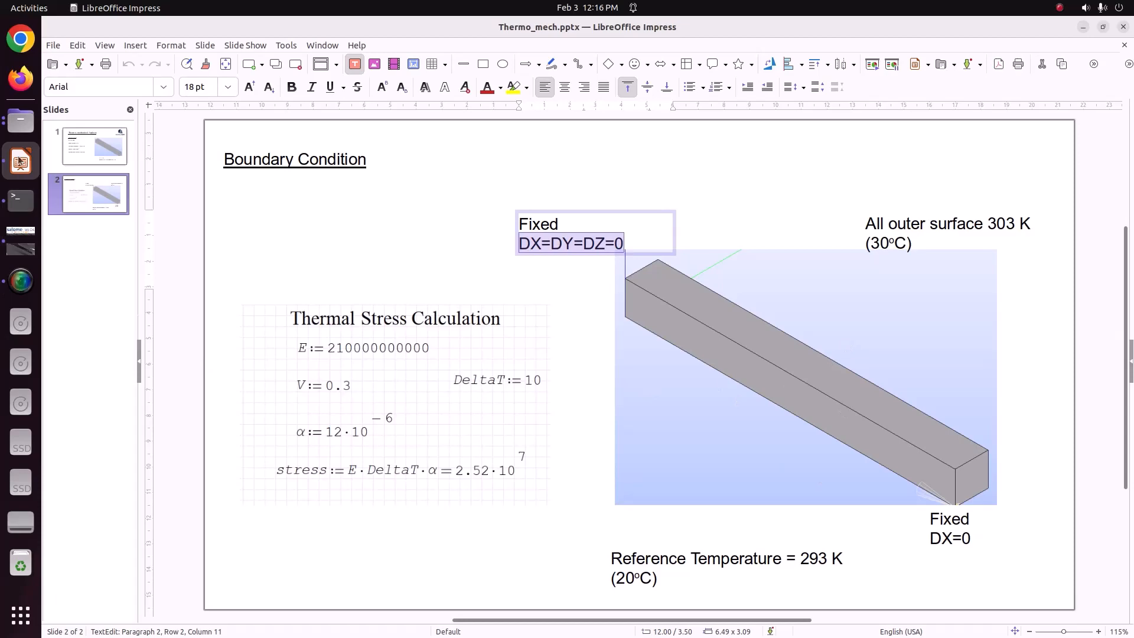
left_click(21, 239)
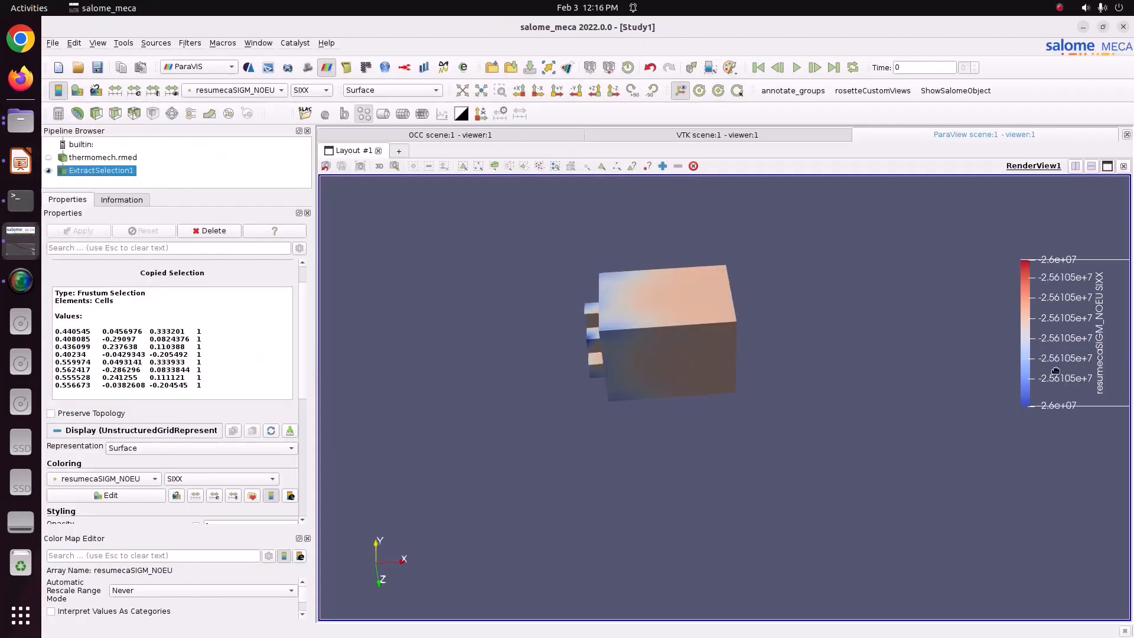
left_click_drag(1055, 371, 1026, 371)
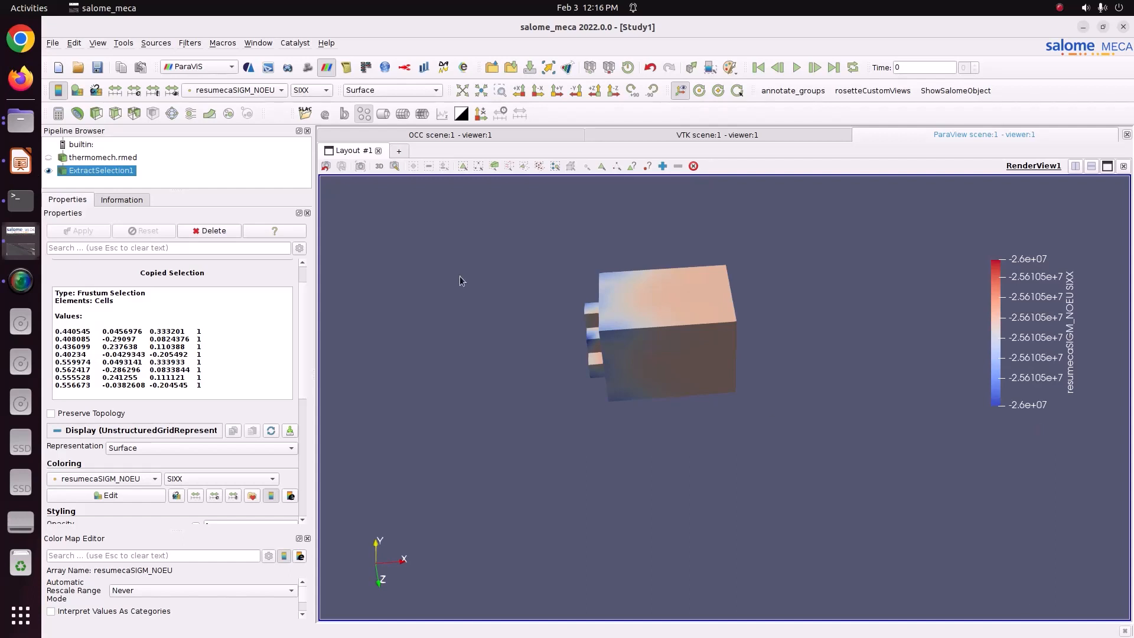
- Colour the extracted section by the VMIS component of resumecaSIEQ_NOEU and move its legend up beside the section
left_click(271, 91)
left_click(260, 77)
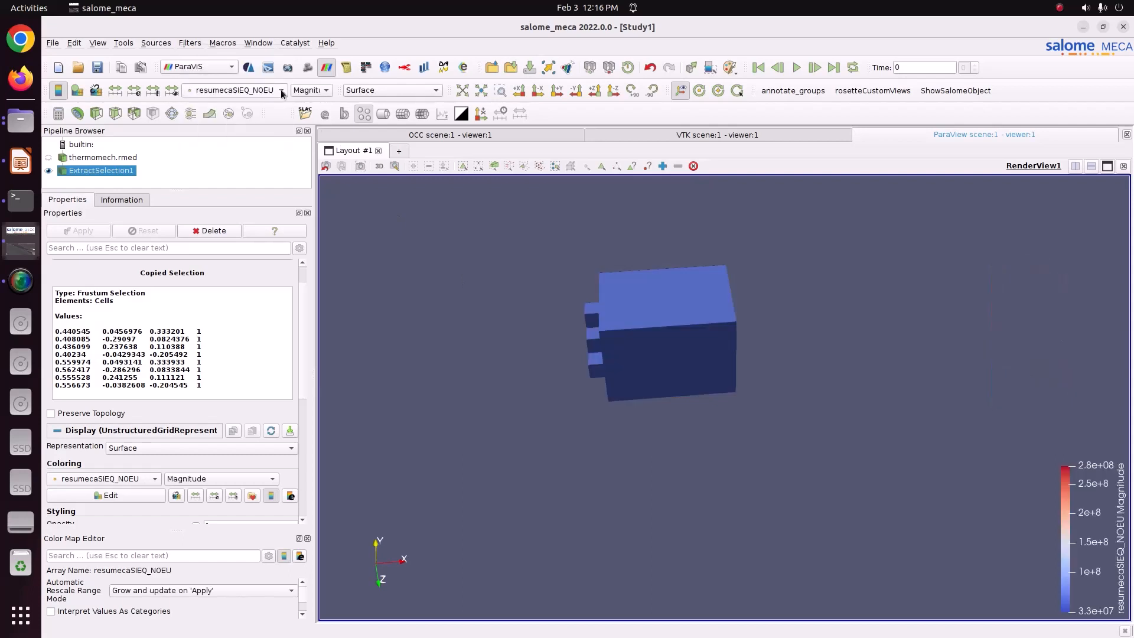
left_click(313, 90)
left_click(303, 103)
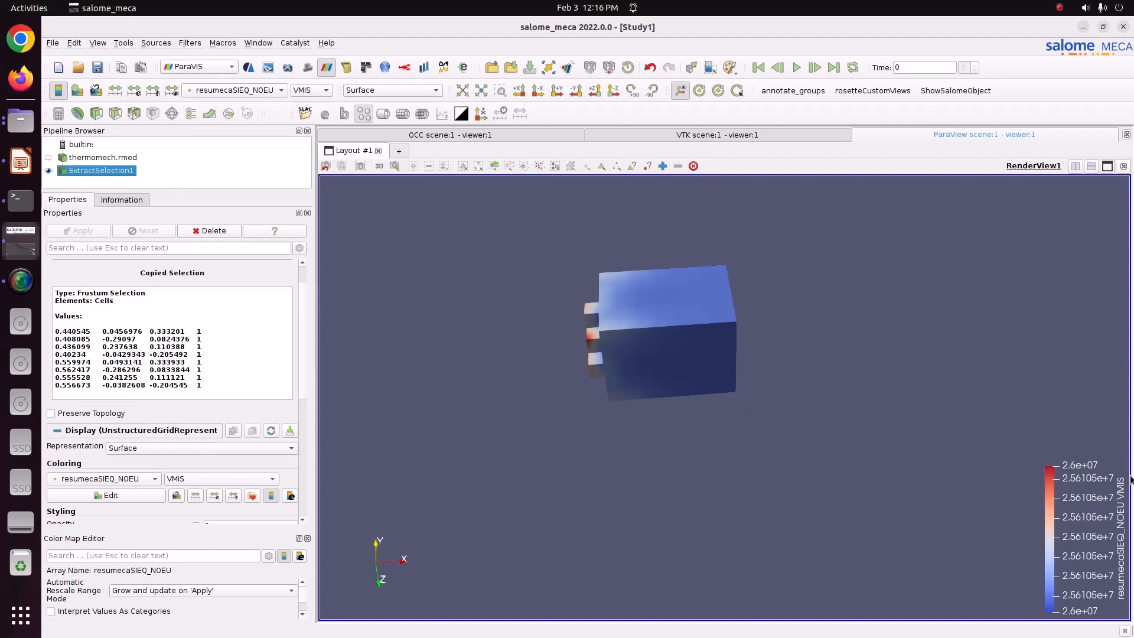
left_click_drag(1122, 480, 1052, 251)
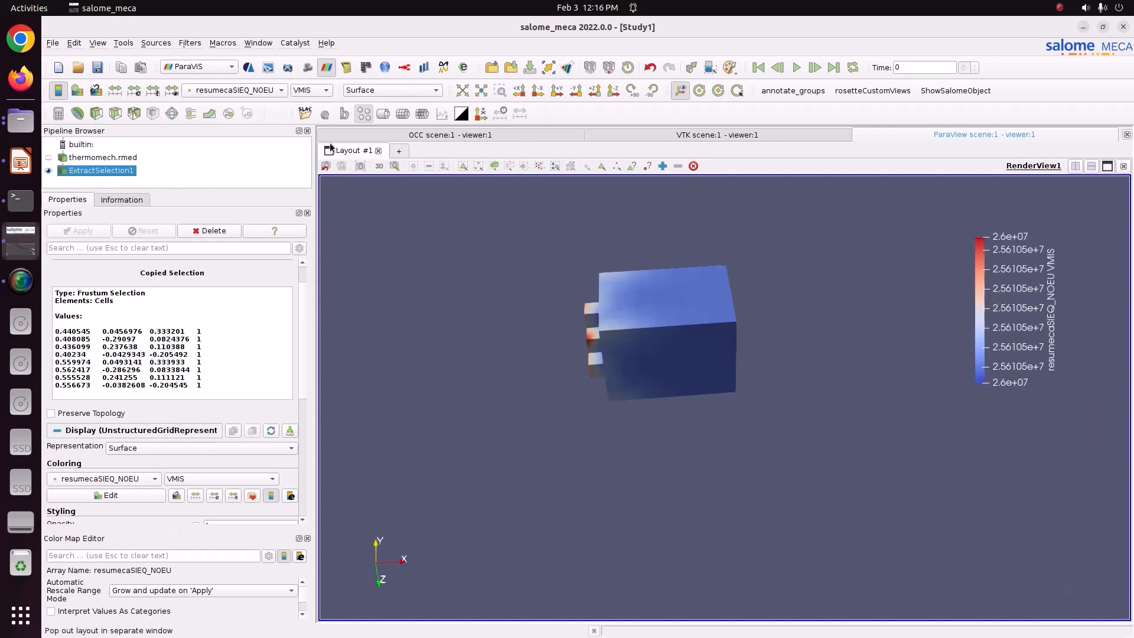
- Examine the extracted section coloured by VMIS_SG, and switch back to VMIS to inspect it from different angles
left_click(311, 90)
key("Escape")
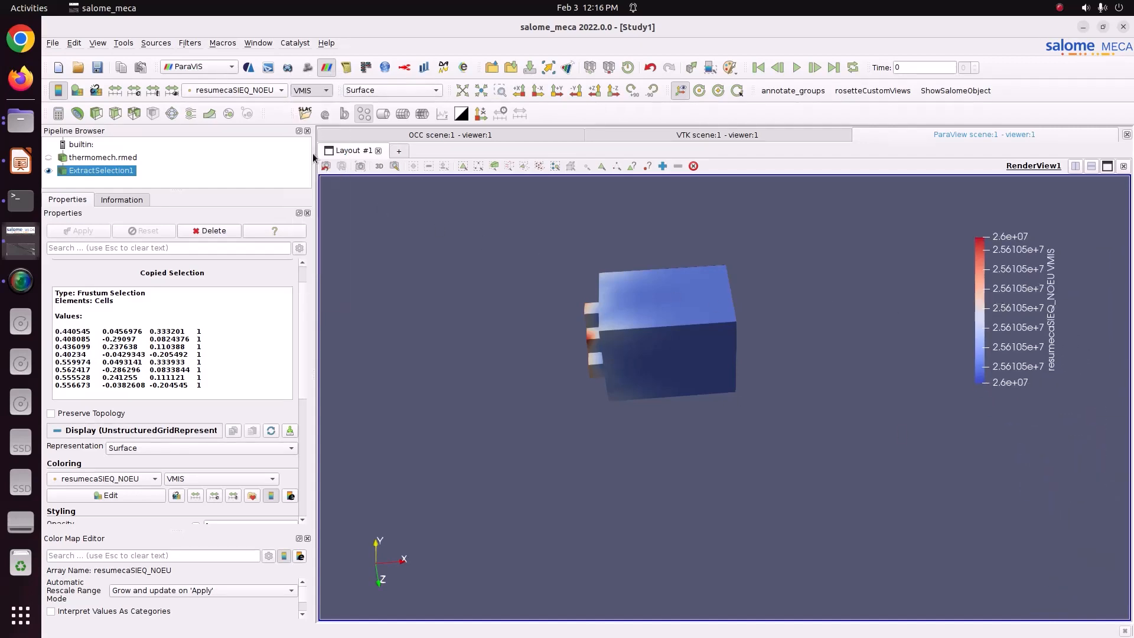
key("Down")
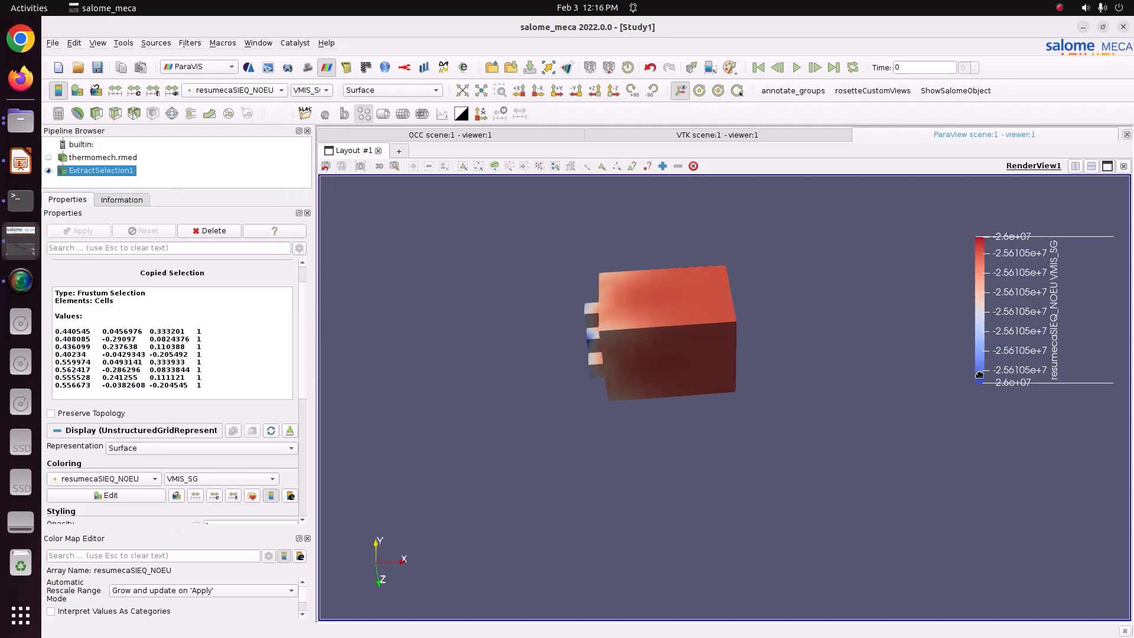
left_click_drag(708, 343, 725, 312)
left_click(311, 90)
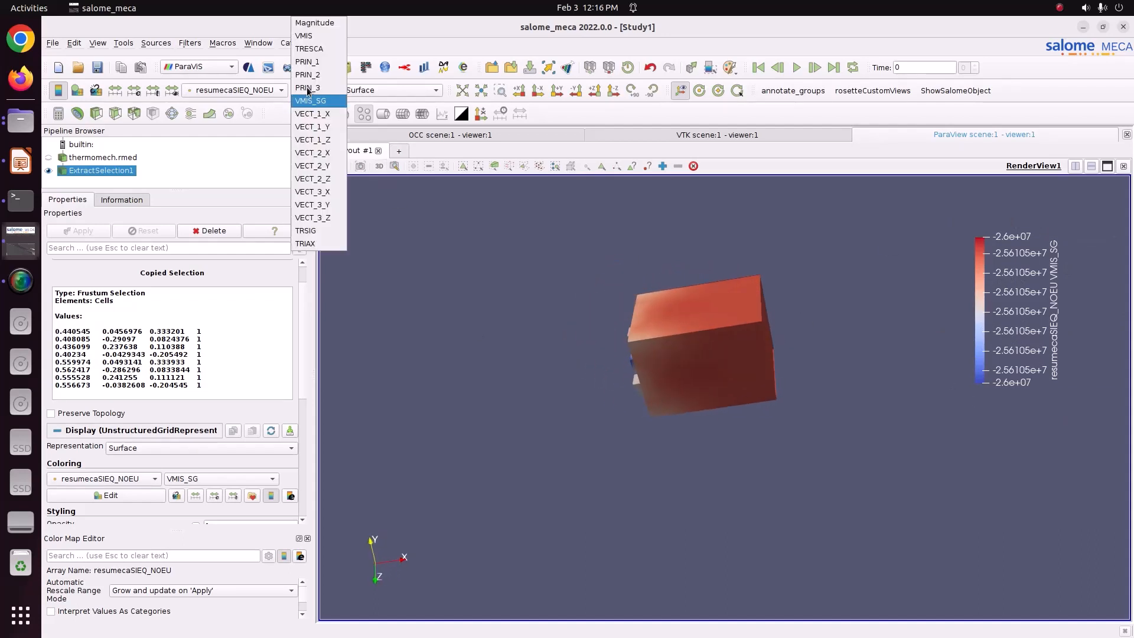
left_click(311, 39)
left_click_drag(704, 349, 690, 349)
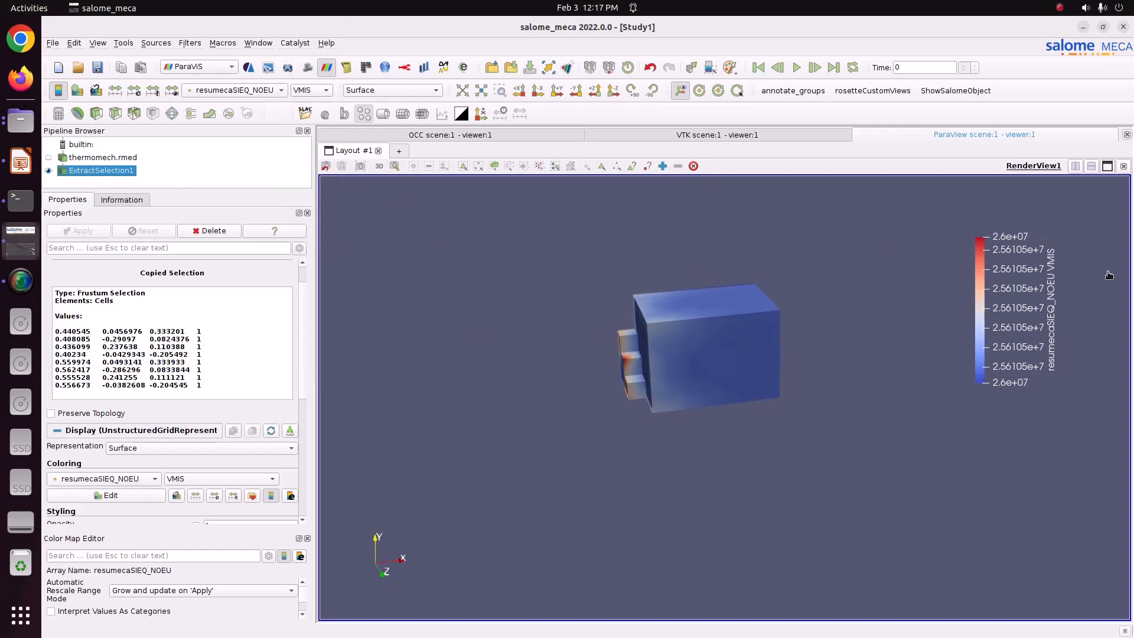
left_click_drag(817, 371, 778, 371)
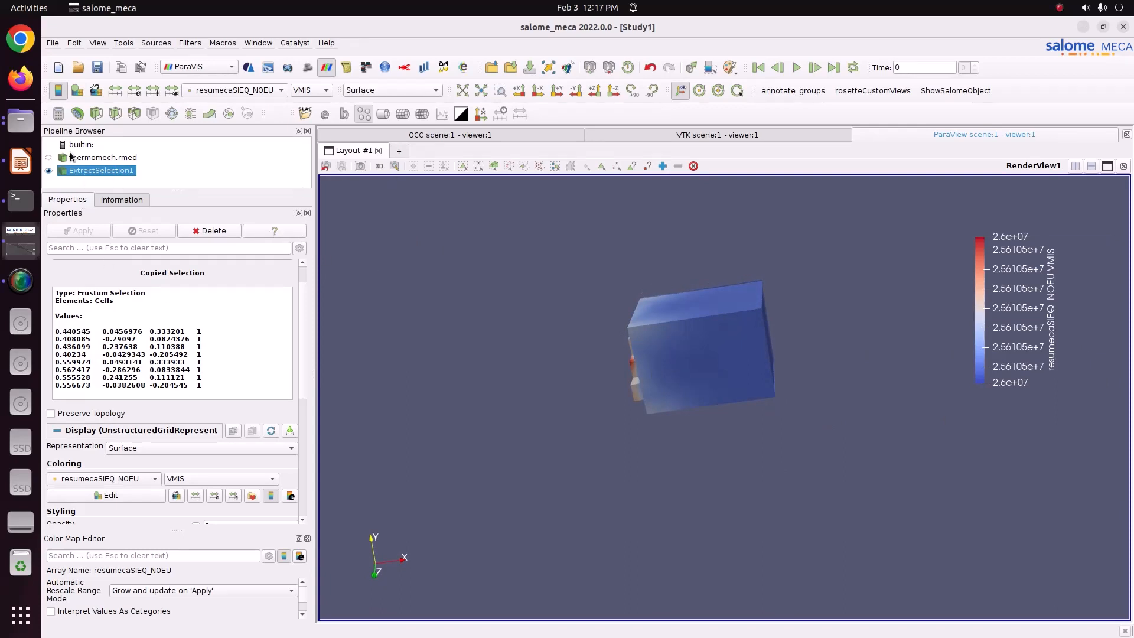
- Delete the ExtractSelection1 filter and rescale the full beam's SIXX colour range to the data over all timesteps
right_click(82, 173)
left_click(132, 246)
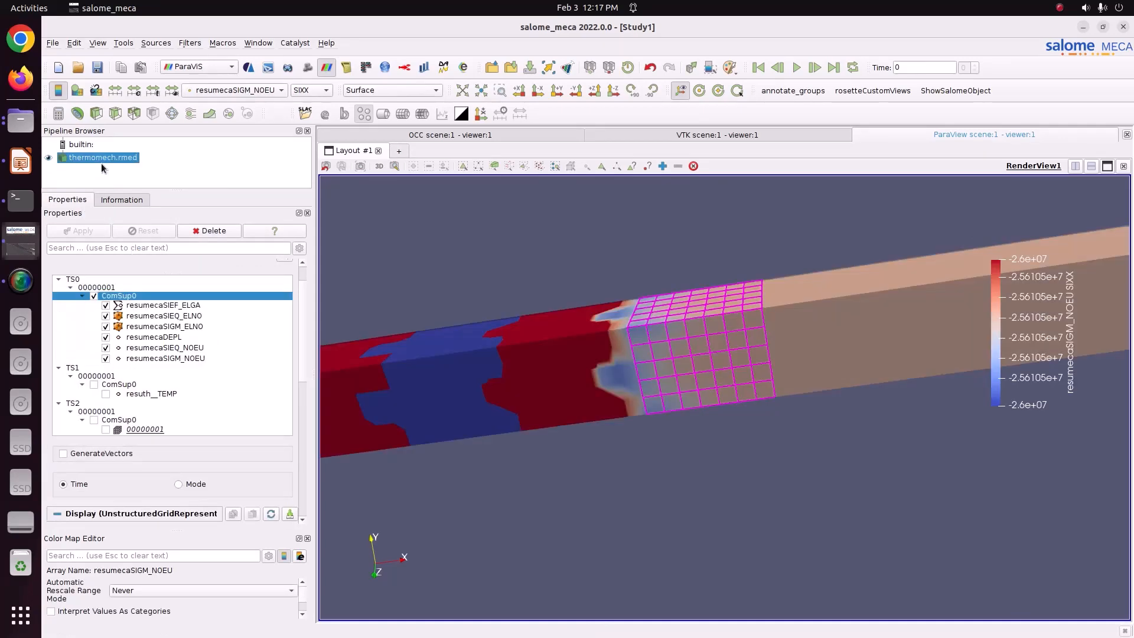
left_click(152, 89)
left_click(520, 359)
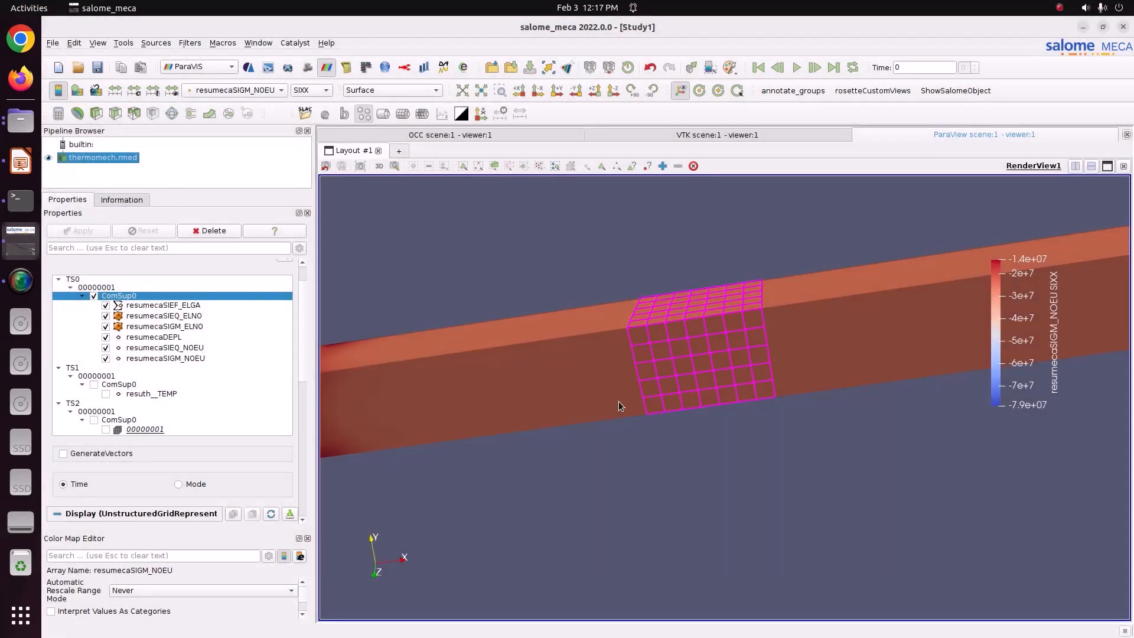
- Clear the cell selection at the beam's mid-length and bring the whole beam into view
left_click_drag(618, 402, 700, 187)
left_click(693, 166)
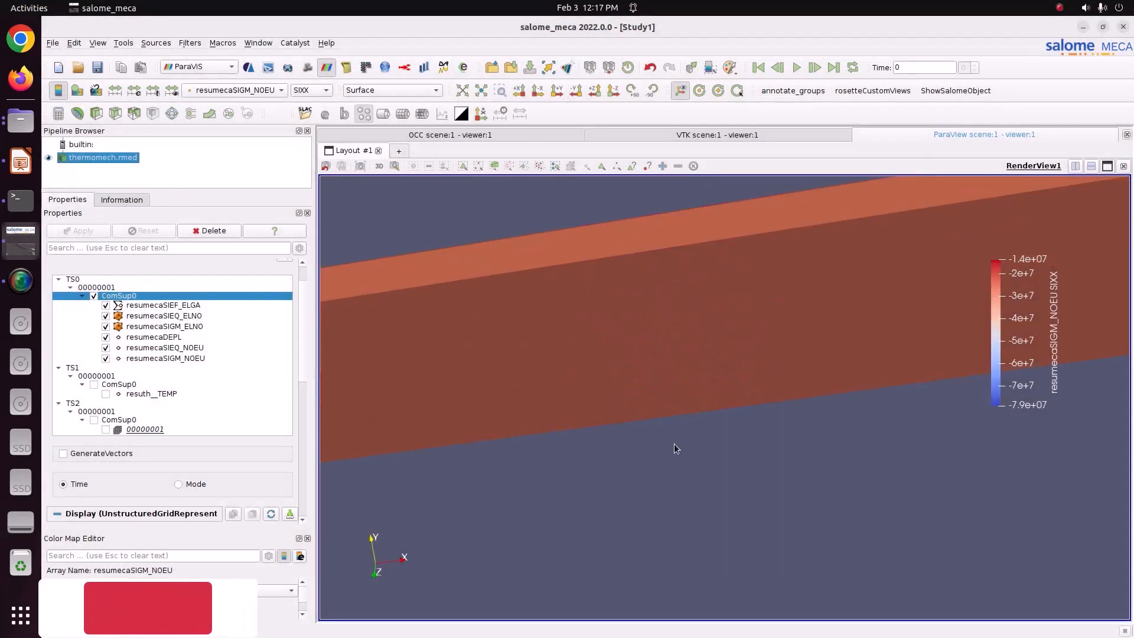
scroll(675, 445, "down", 5)
middle_click_drag(676, 449, 679, 412)
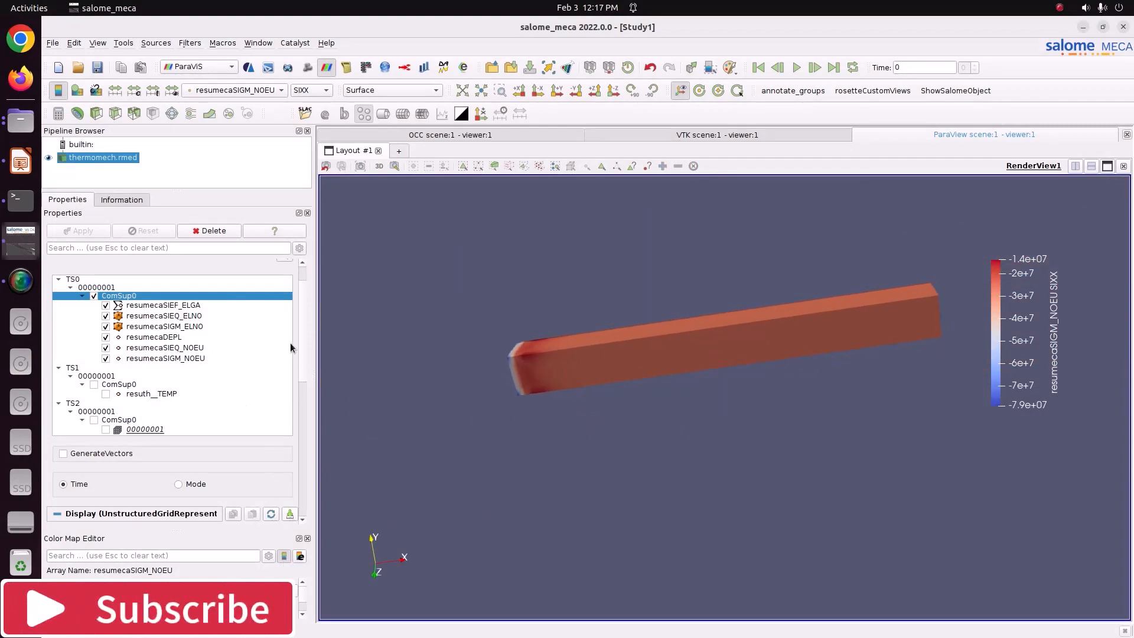
- Apply the Blue to Red Rainbow preset from the Rainbow group to the beam's SIXX colour map
scroll(290, 348, "down", 6)
left_click(252, 410)
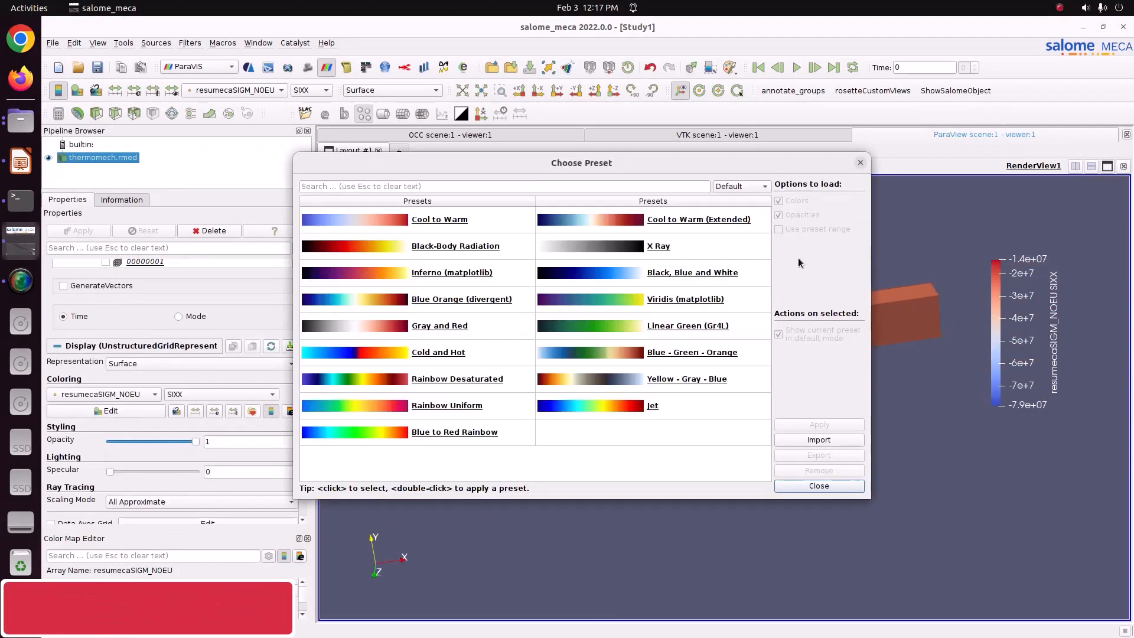
left_click(741, 187)
left_click(732, 224)
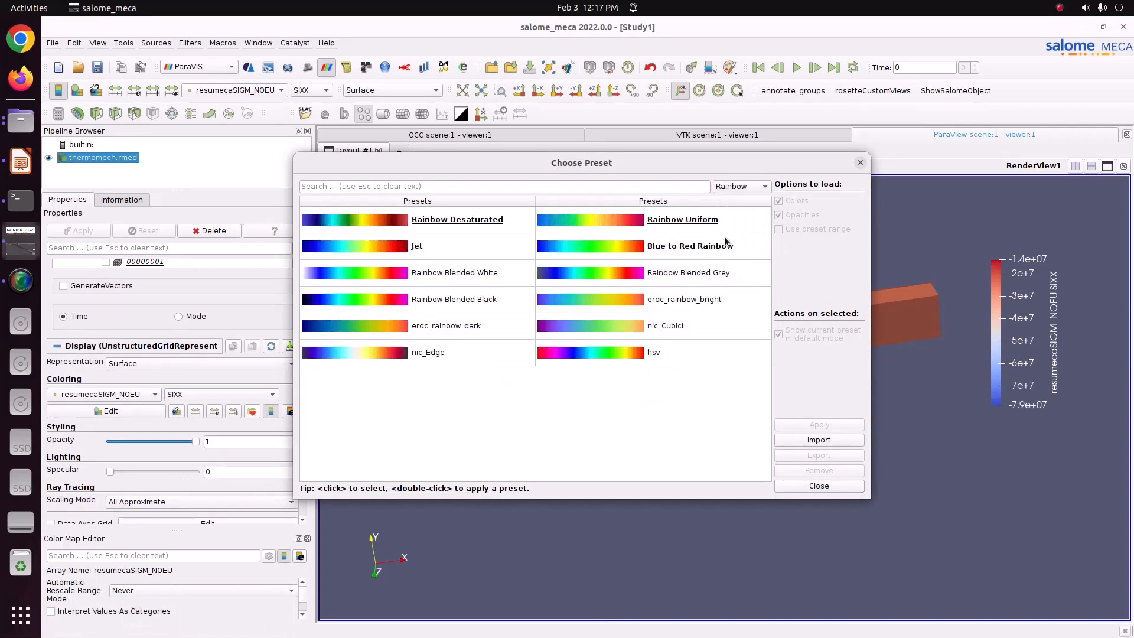
left_click(726, 246)
left_click(809, 425)
left_click(819, 485)
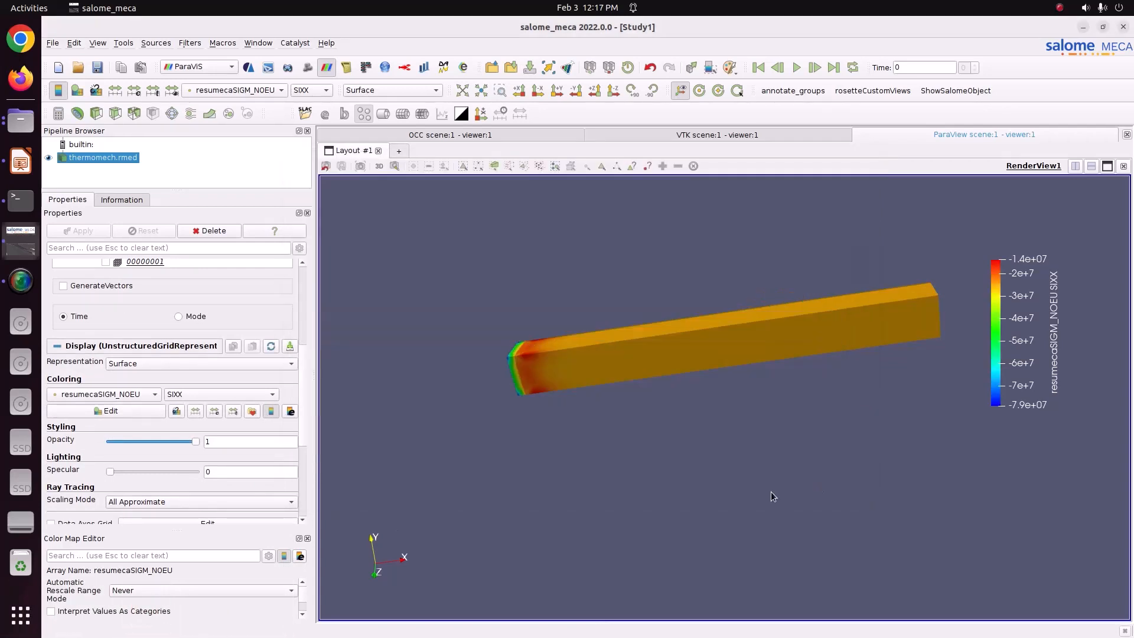
- Set the SIXX colour map's number of table values to 12
scroll(304, 598, "down", 3)
double_click(271, 593)
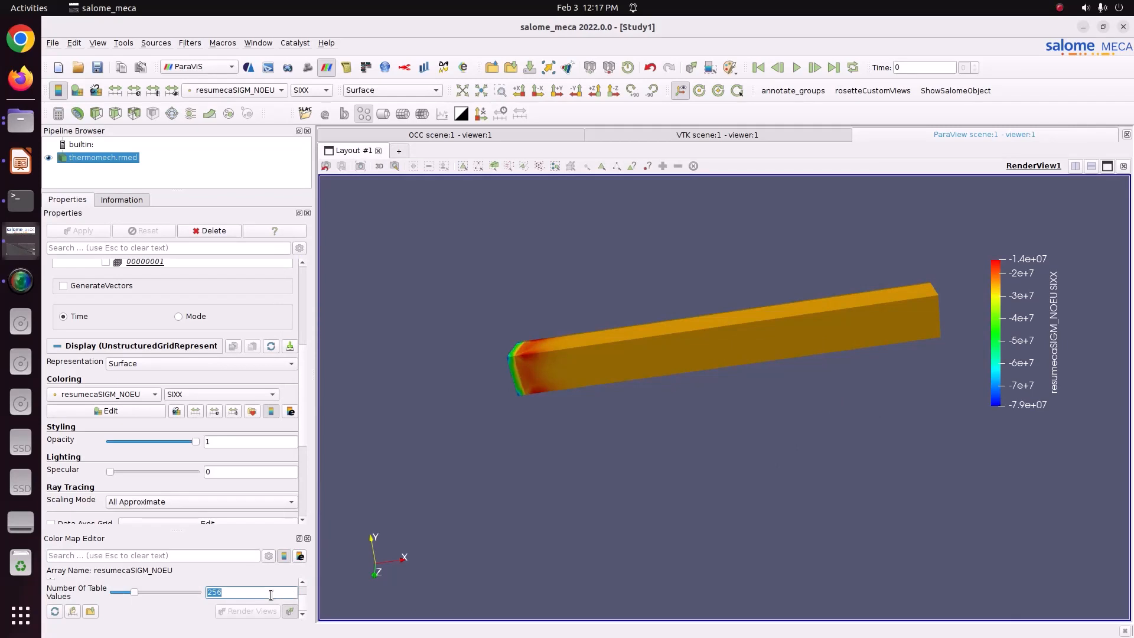
type("12")
left_click_drag(491, 464, 572, 399)
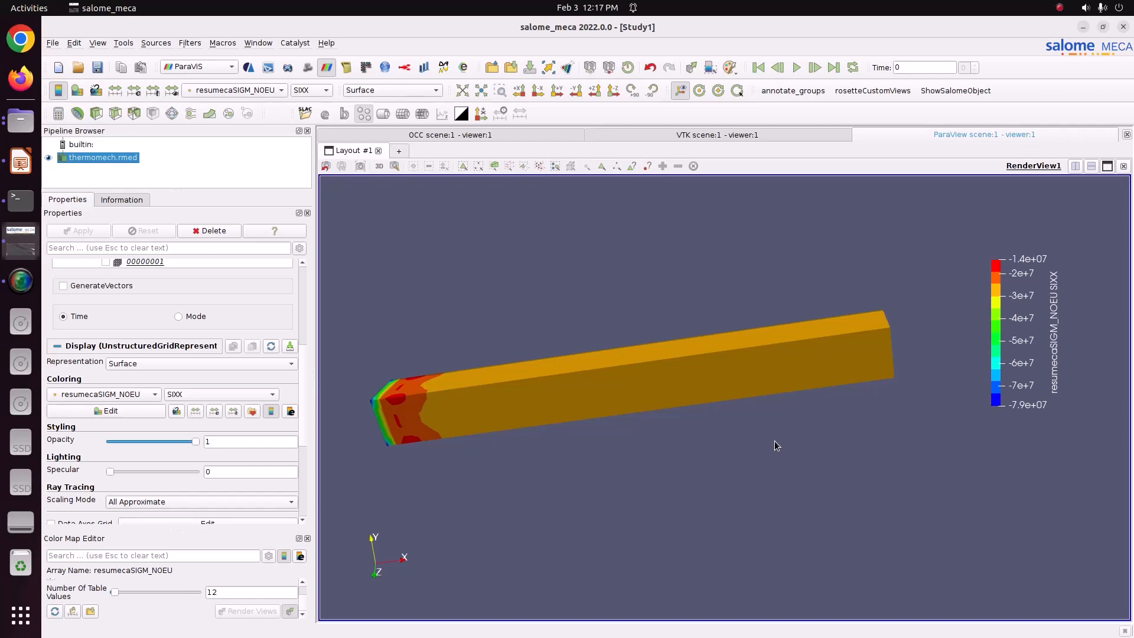
- Warp the beam by the resumecaDEPL vectors with a scale factor of about 5094 and inspect the deformed shape
left_click(209, 114)
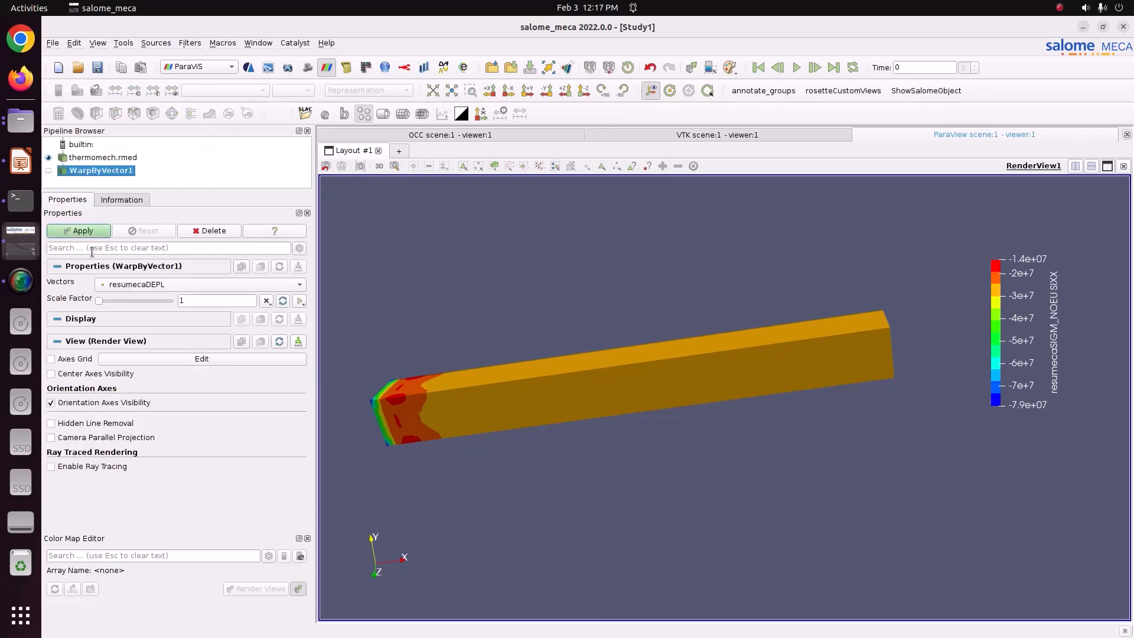
left_click(83, 232)
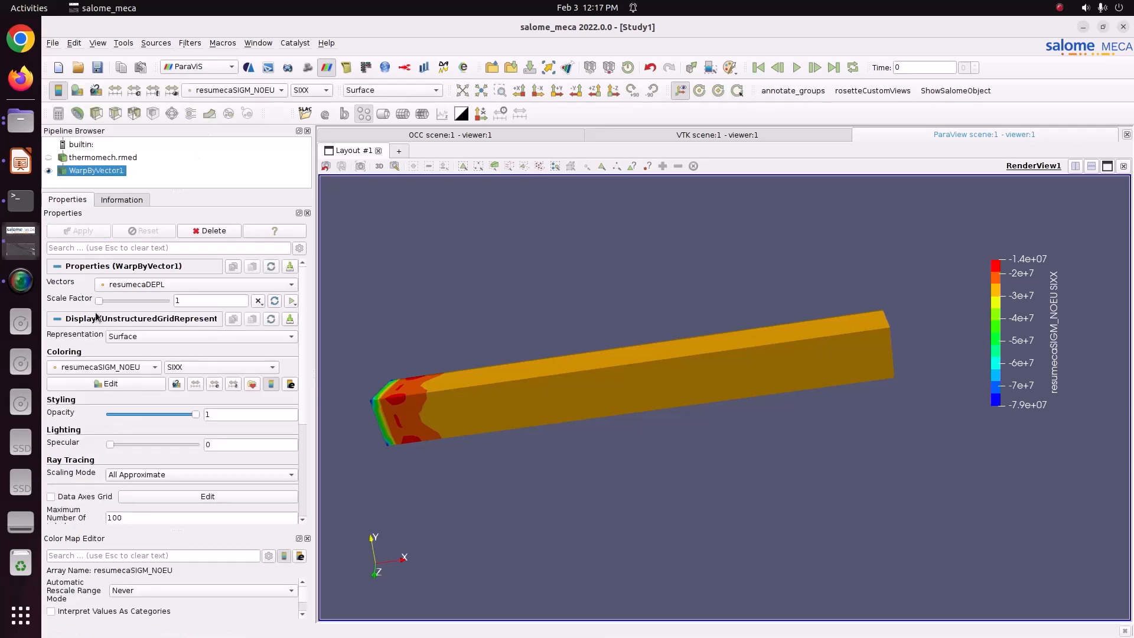
left_click_drag(99, 301, 118, 301)
left_click(91, 233)
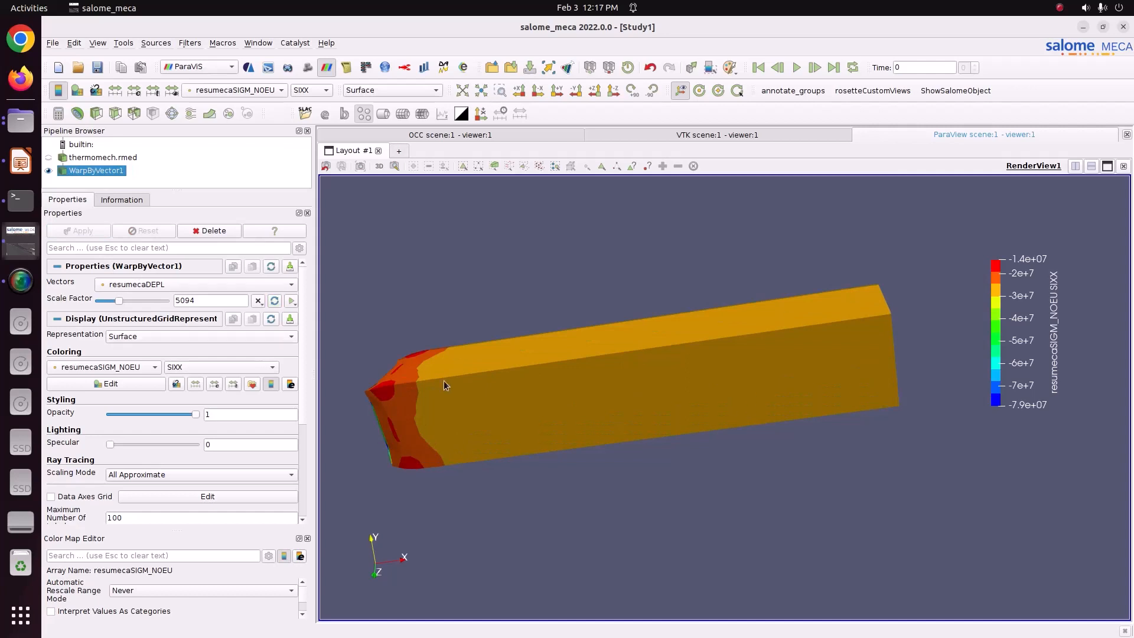
left_click_drag(444, 381, 511, 390)
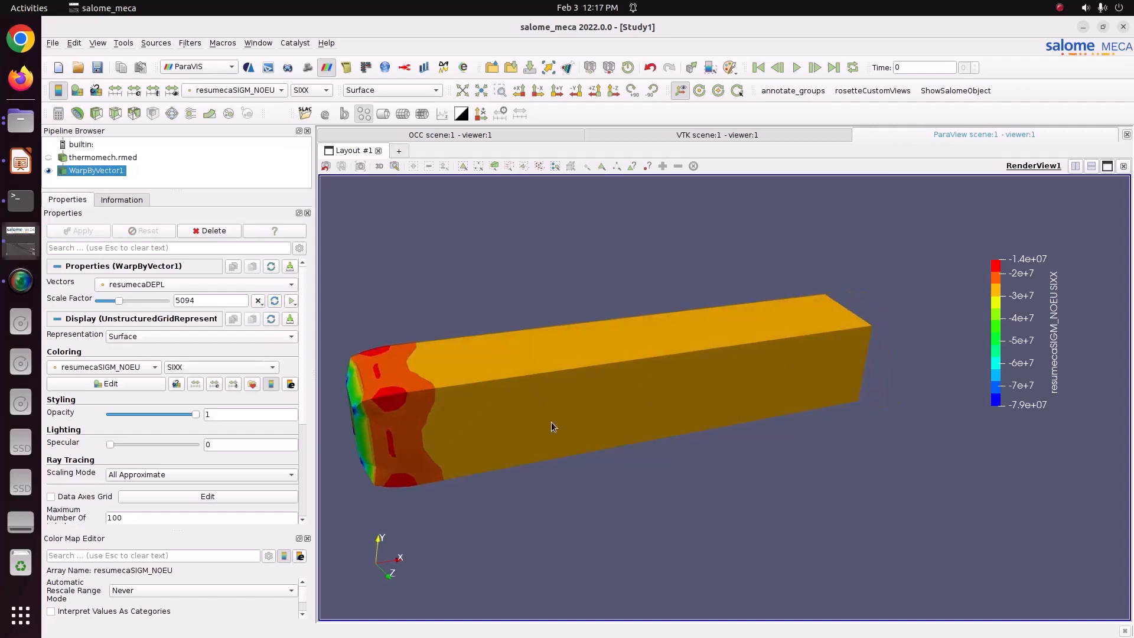
left_click_drag(552, 424, 375, 387)
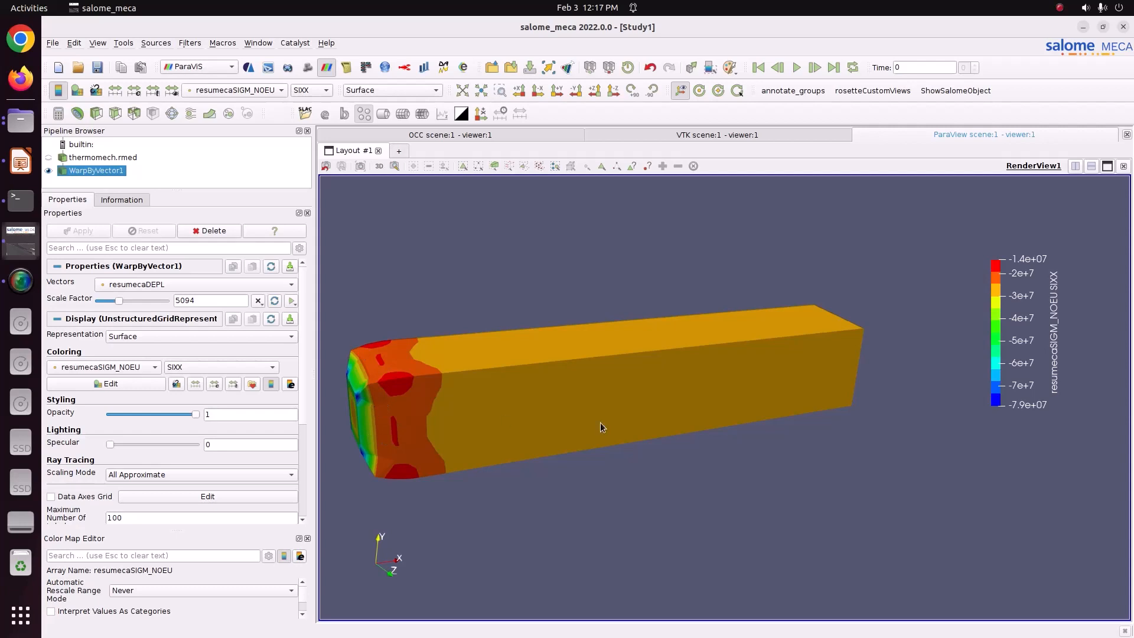
left_click_drag(600, 423, 569, 426)
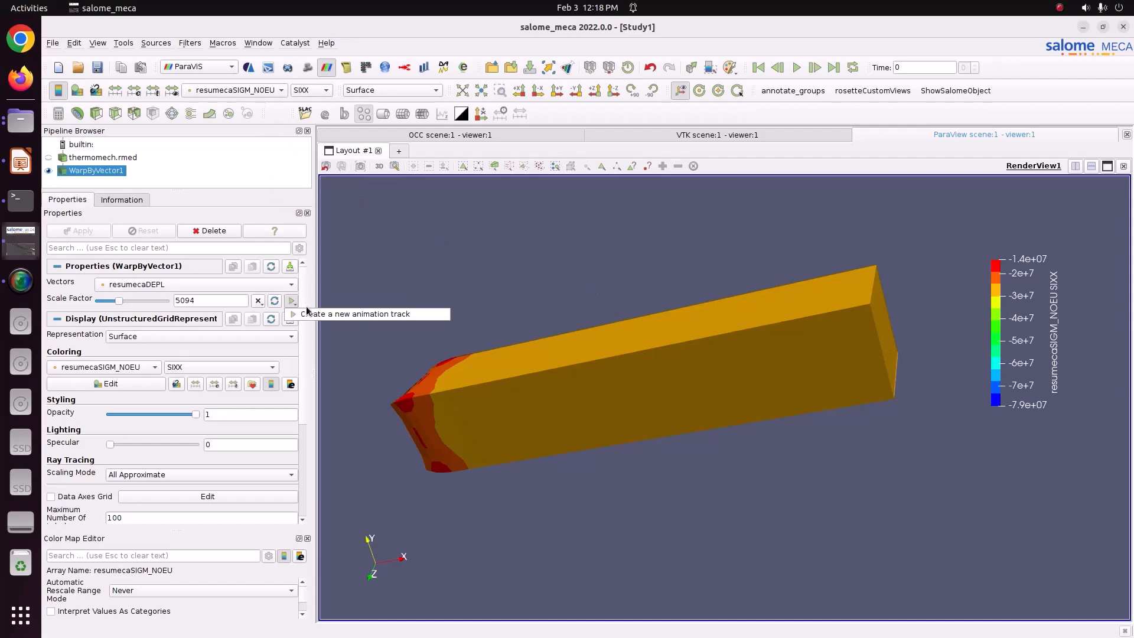
- Animate the warp's scale factor with a final keyframe value of 200 over 15 frames, and play the animation from the start
left_click(290, 302)
double_click(611, 265)
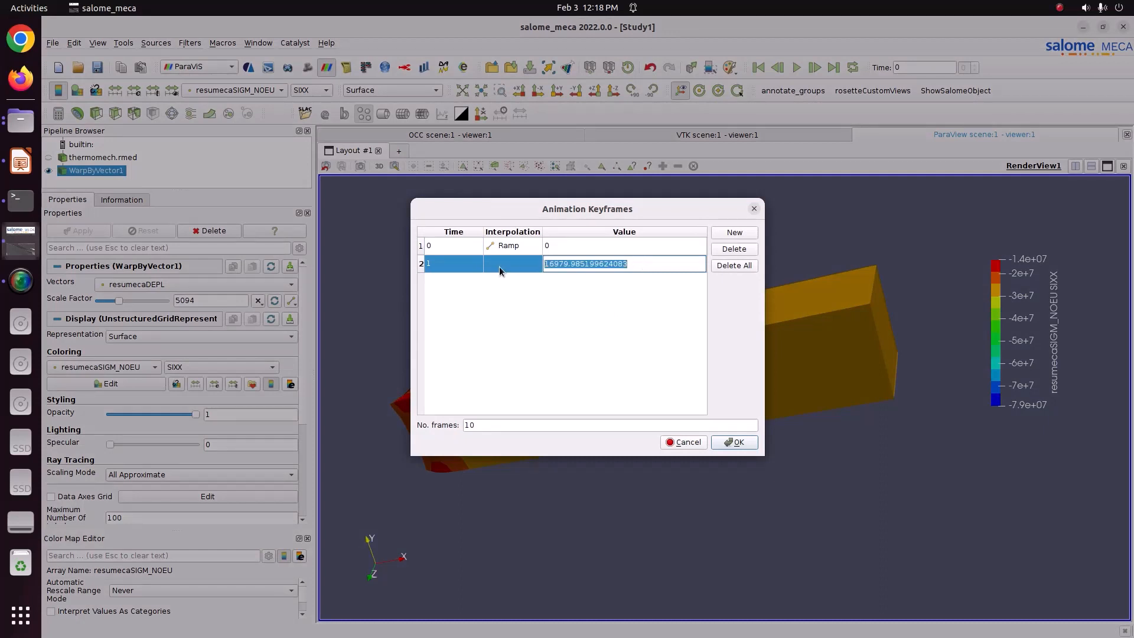
type("200")
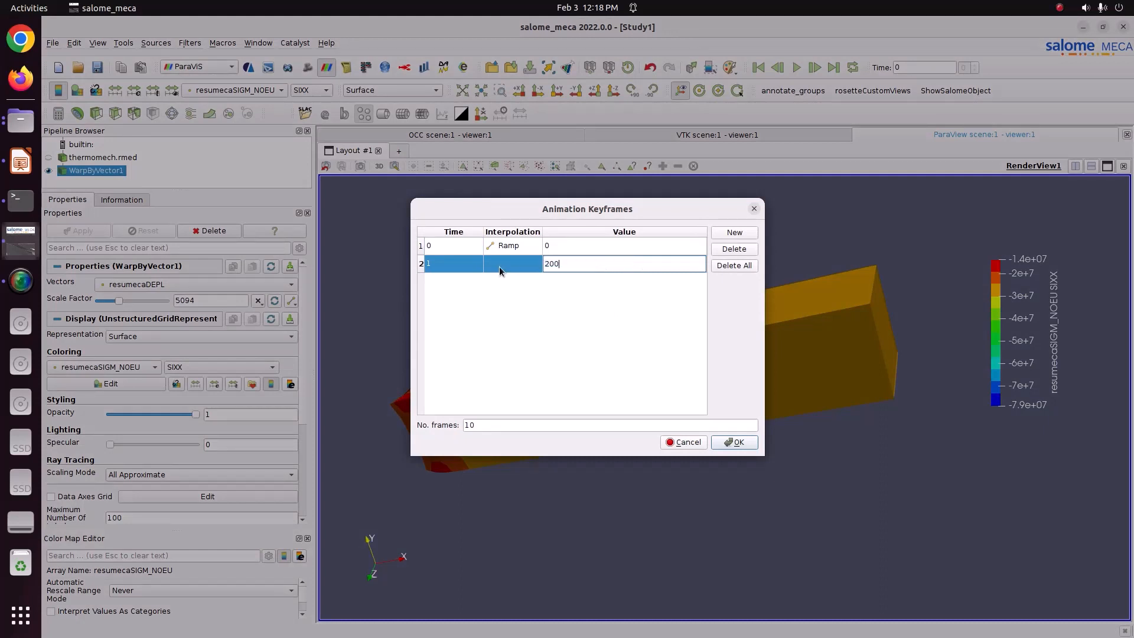
double_click(575, 425)
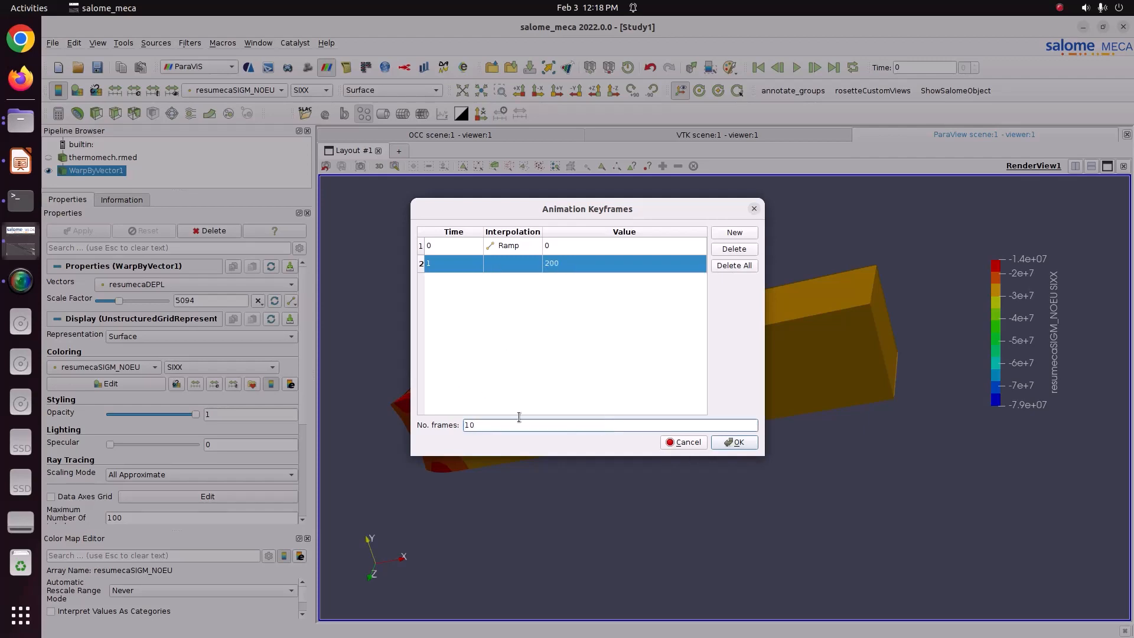
type("15")
left_click(749, 444)
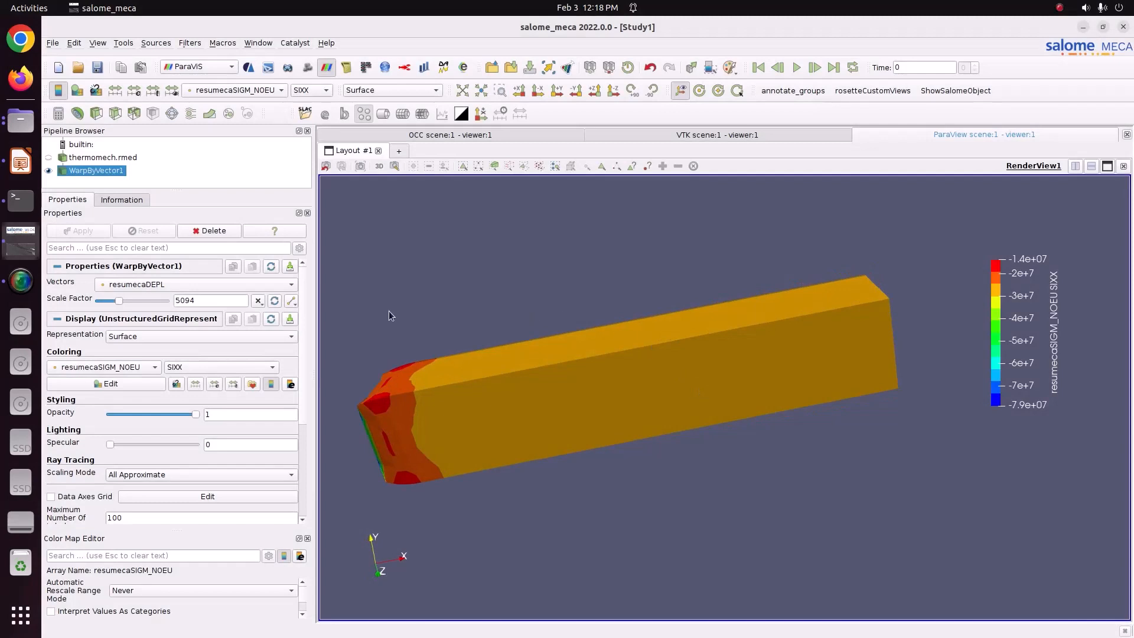
left_click(756, 69)
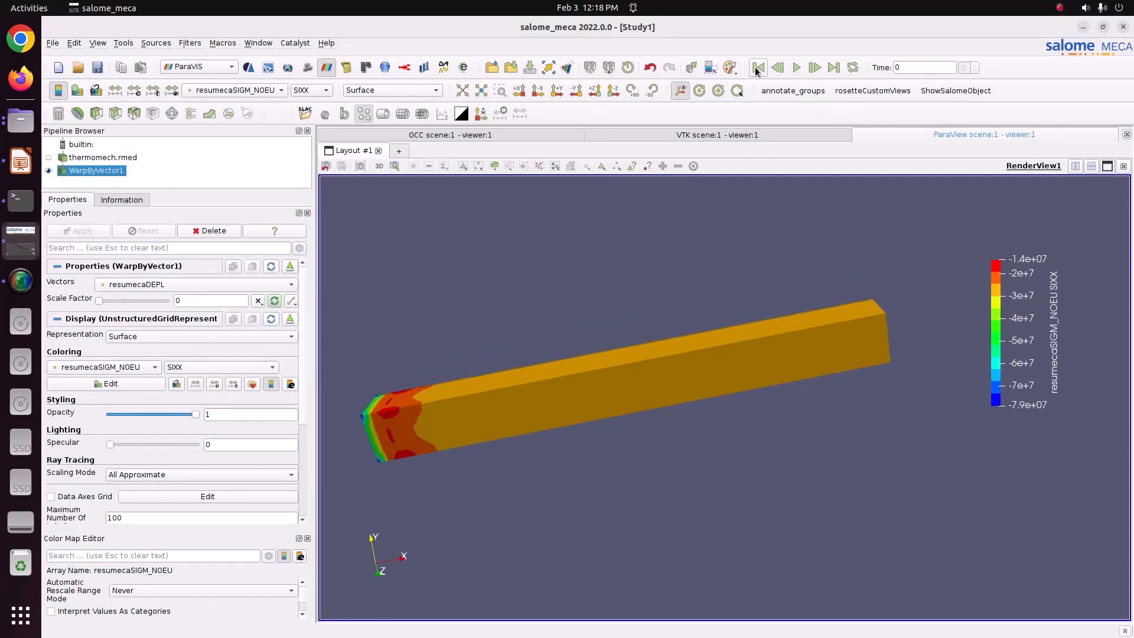
left_click(797, 71)
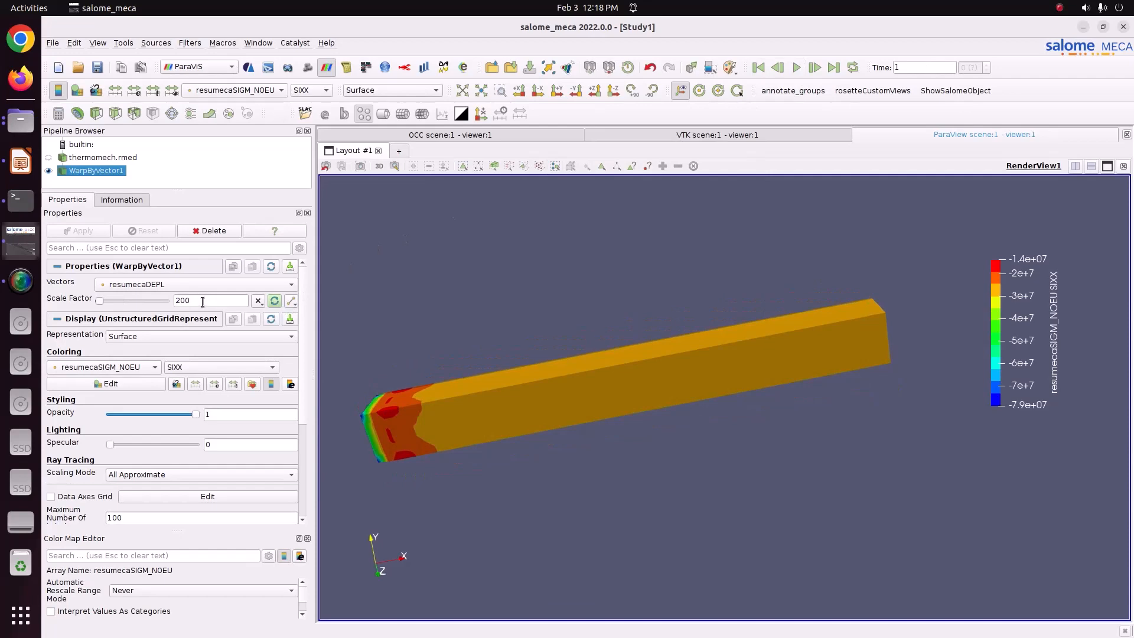
- Set the final keyframe value of the warp's scale factor animation to 1000 and play the animation in a continuous loop
left_click(291, 303)
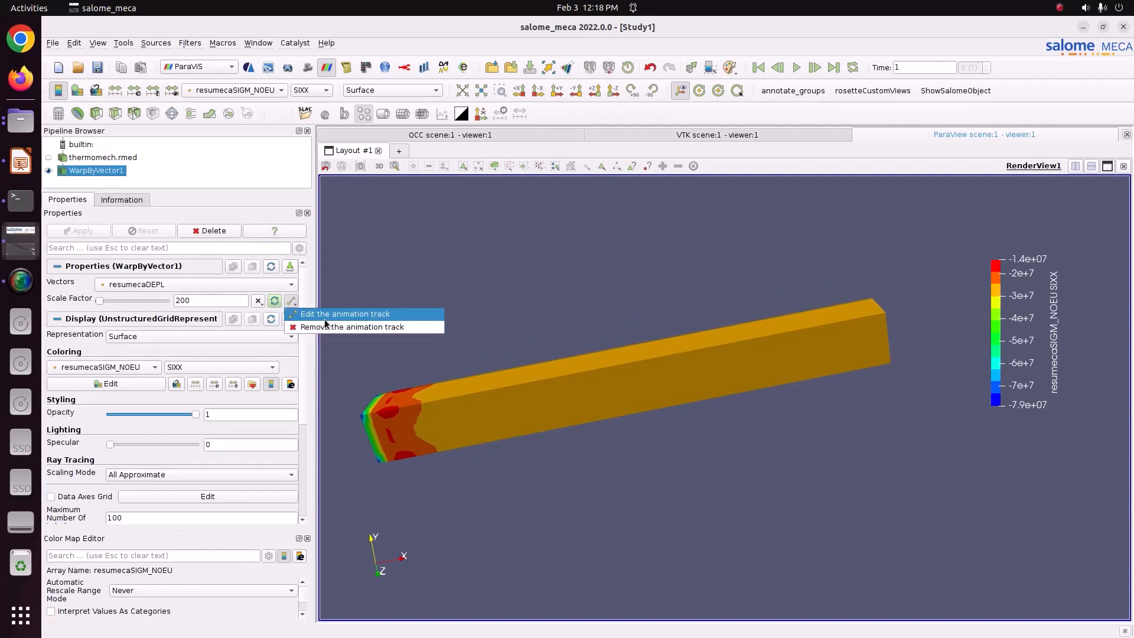
left_click(329, 315)
left_click(596, 267)
left_click(596, 267)
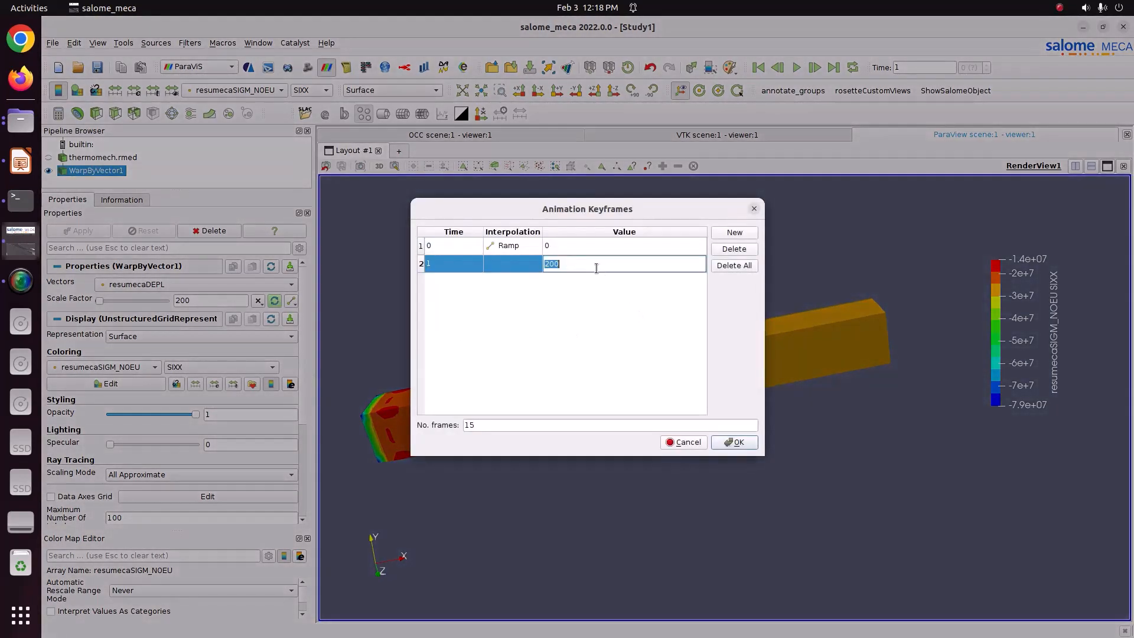
type("1000")
left_click(734, 442)
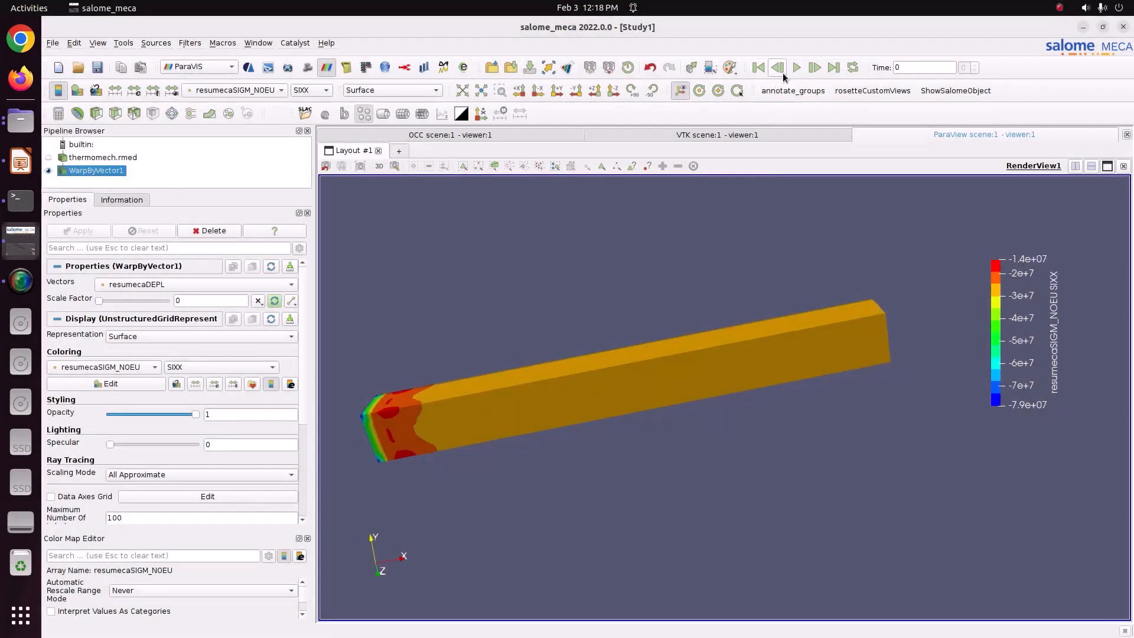
left_click(796, 69)
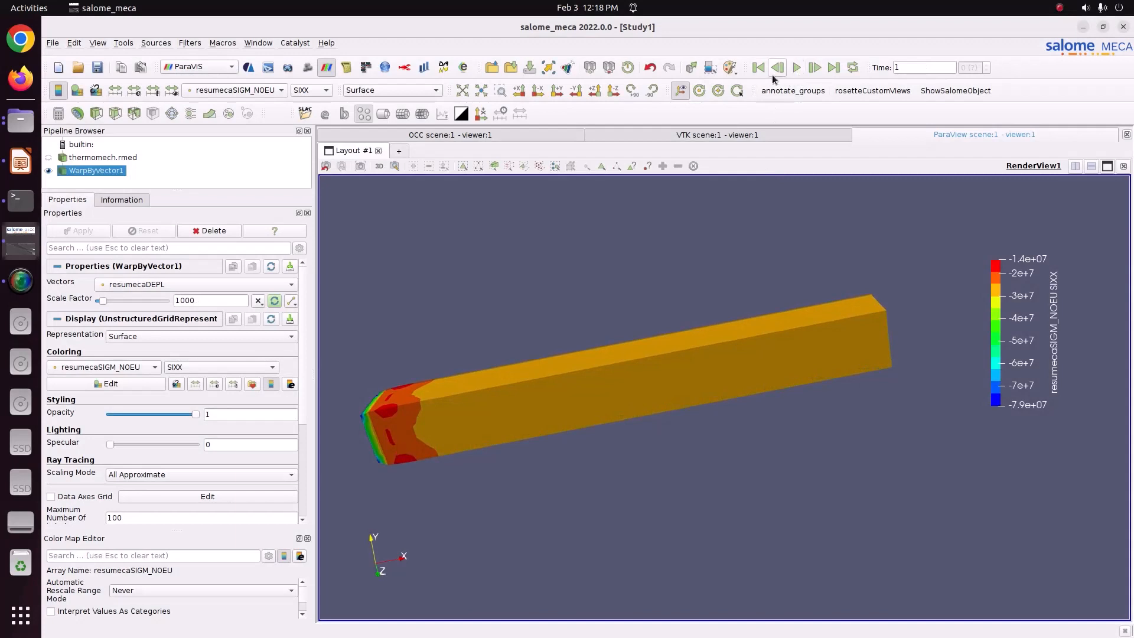
left_click(852, 68)
left_click(796, 68)
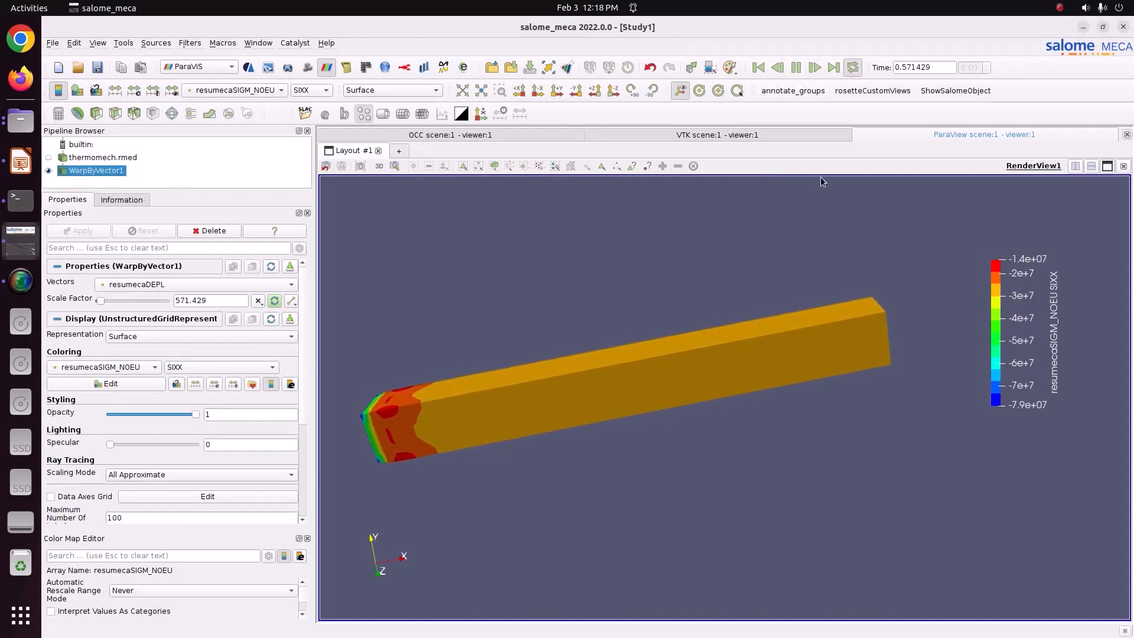
- Inspect the looping deformation from other angles and compare its SIXX contours with the thermal stress calculation in the LibreOffice Impress slide
left_click_drag(838, 353, 777, 413)
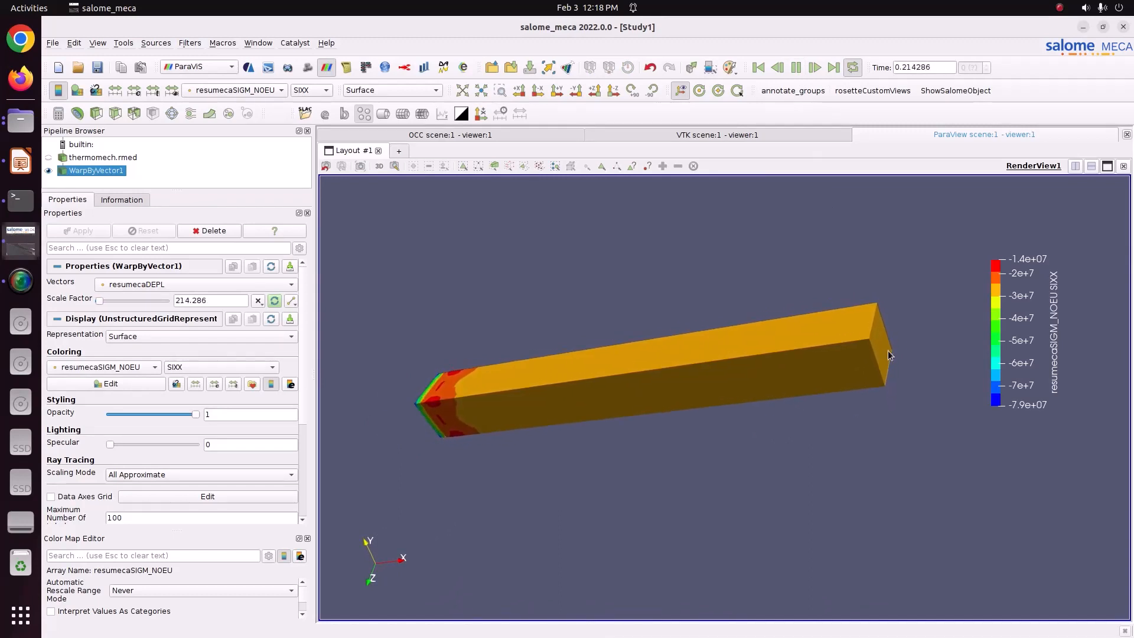
left_click_drag(380, 466, 453, 462)
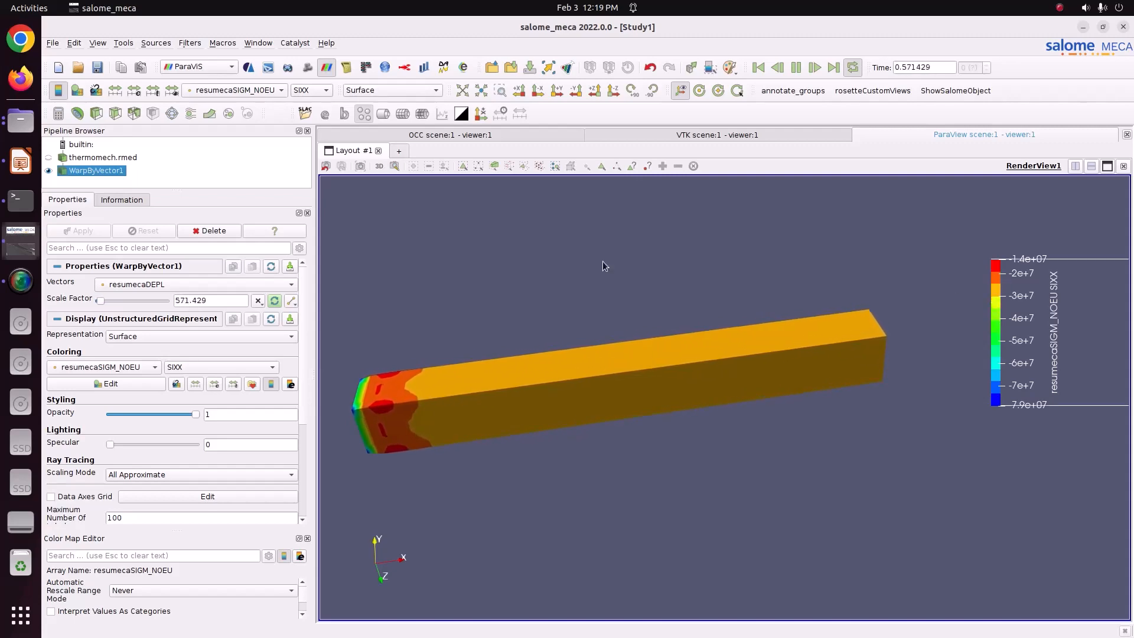
left_click(23, 166)
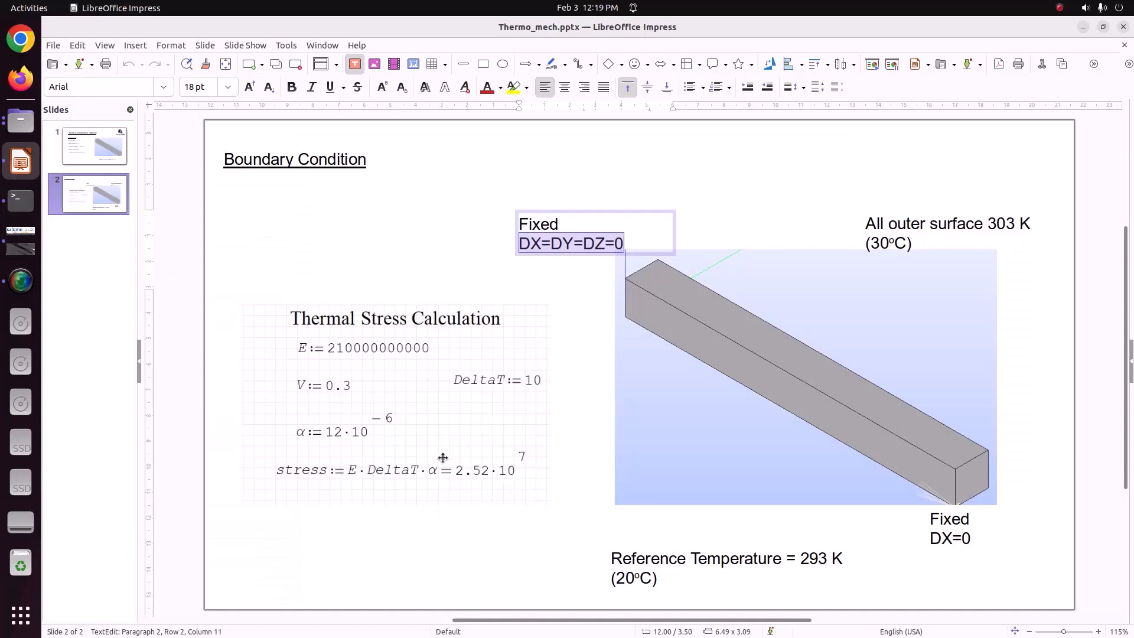
left_click(21, 238)
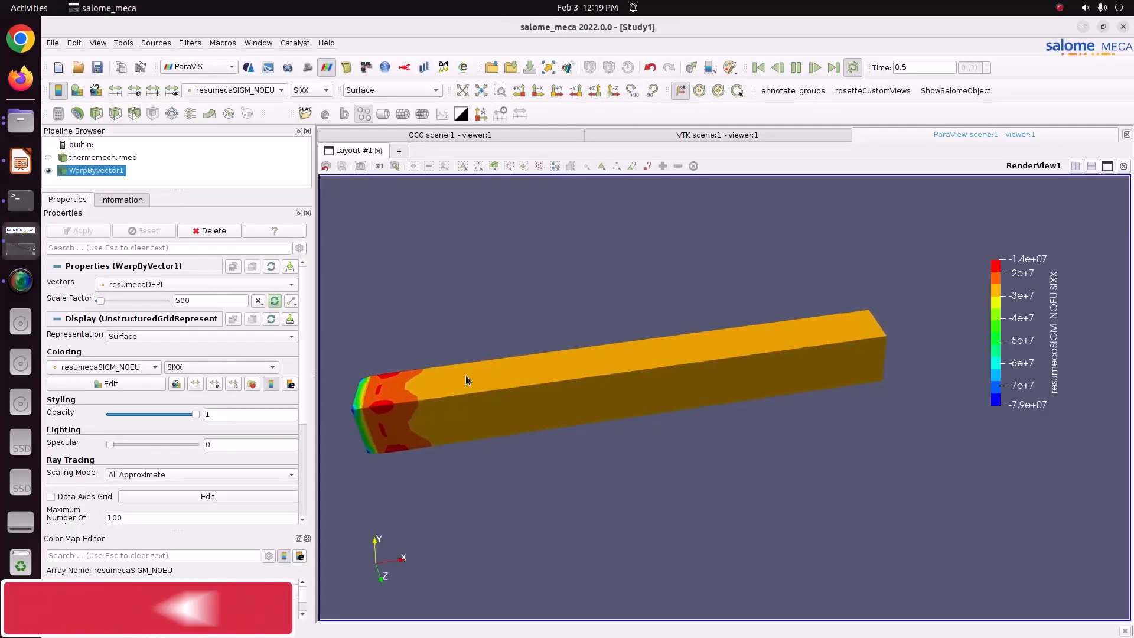